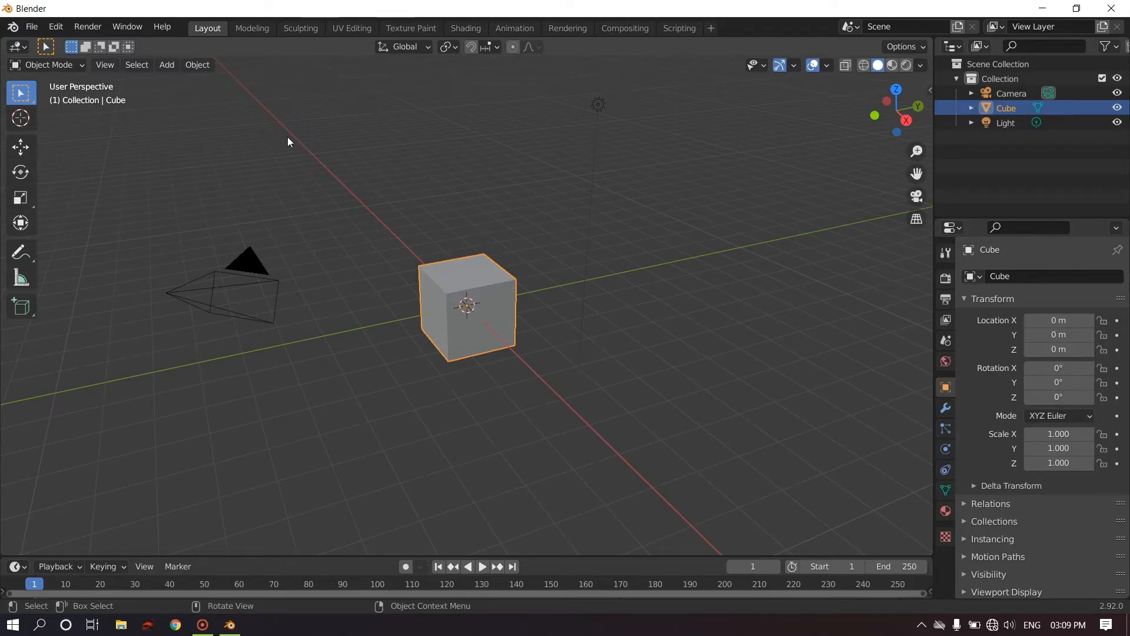
mouse_move(317, 211)
middle_down()
mouse_move(356, 200)
mouse_move(326, 210)
middle_up()
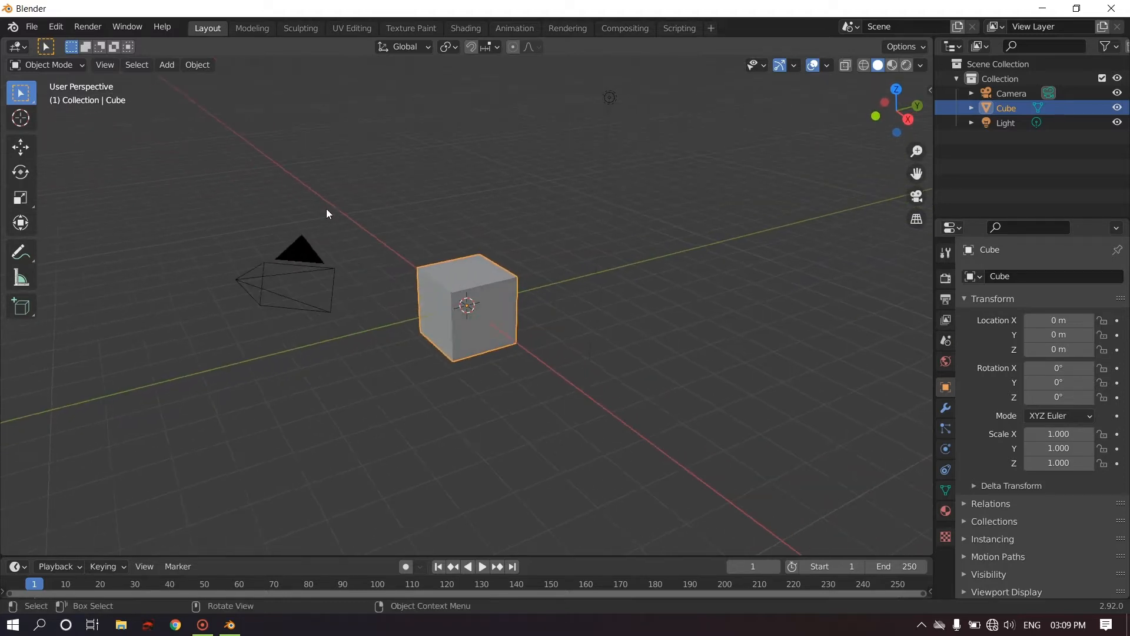
click(305, 251)
click(609, 98)
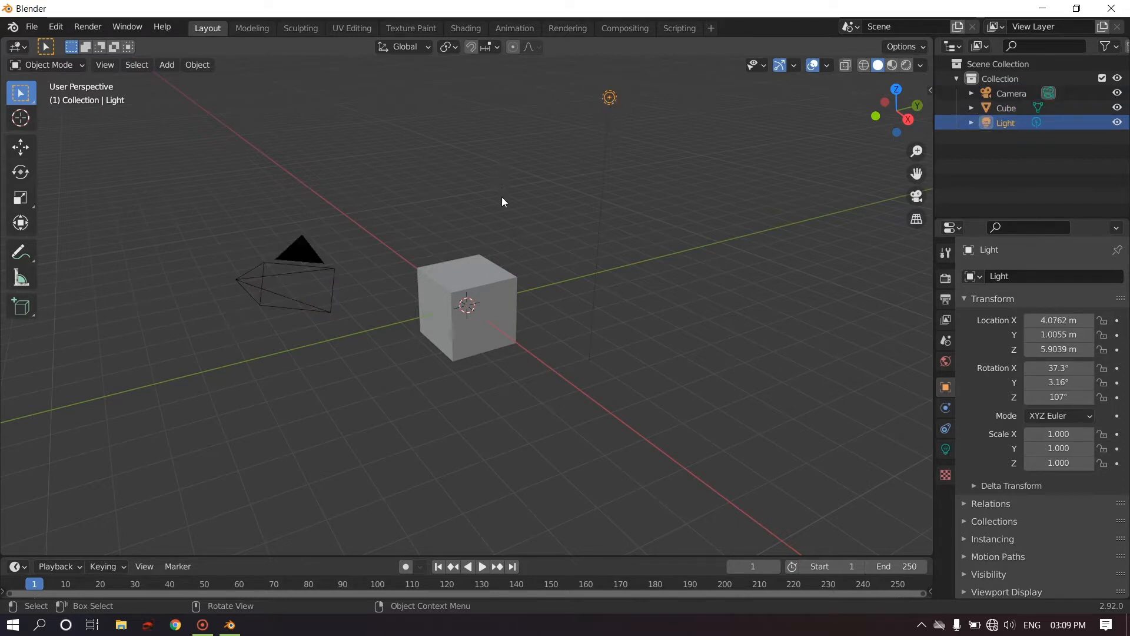
click(481, 278)
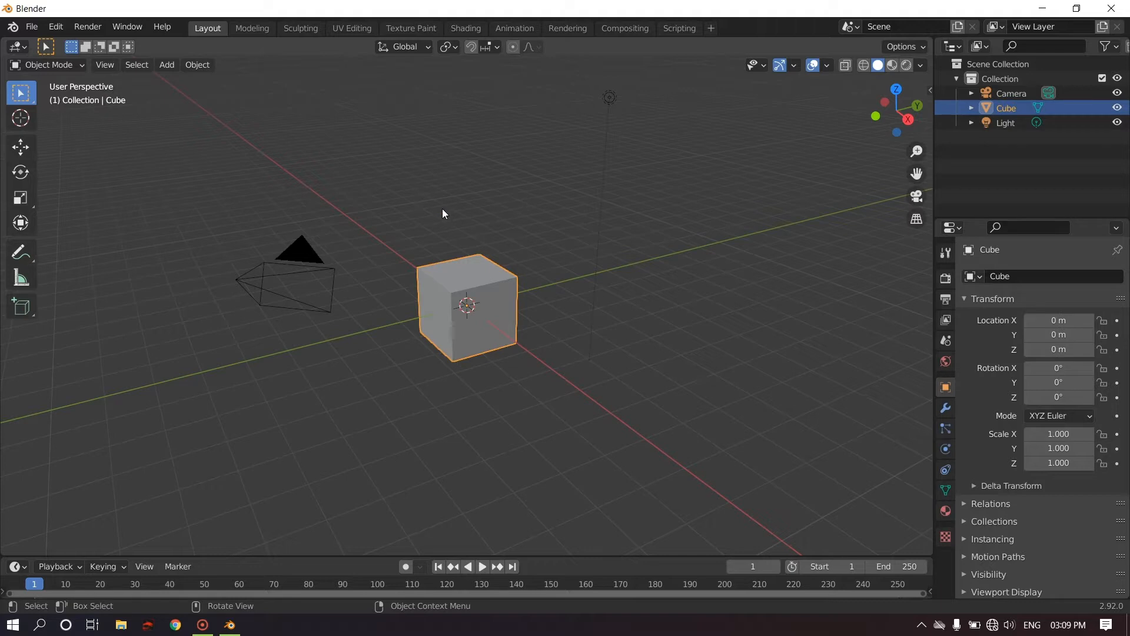
key(x)
- Turn on the Screencast Keys display in the 3D viewport
key(n)
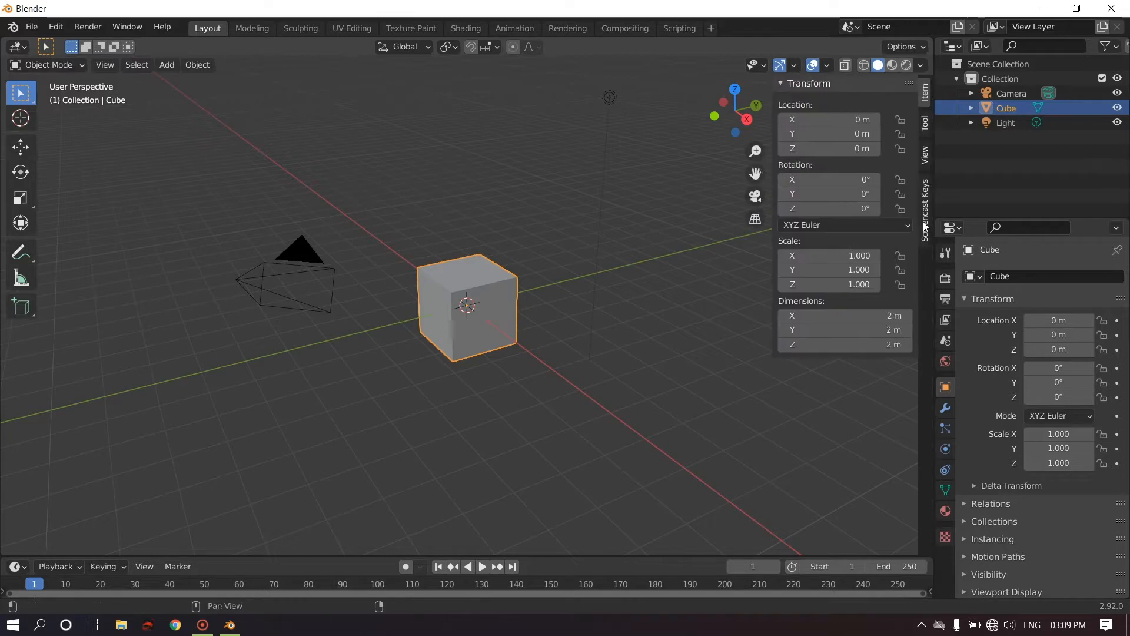
click(926, 229)
key(n)
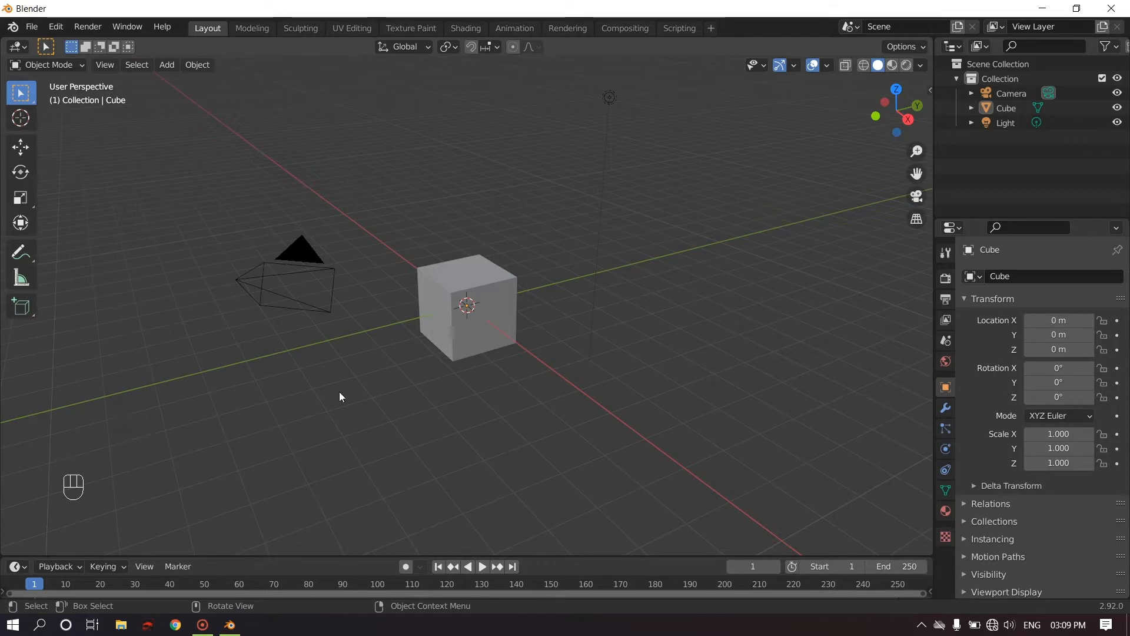
- Delete the default cube from the scene
click(478, 270)
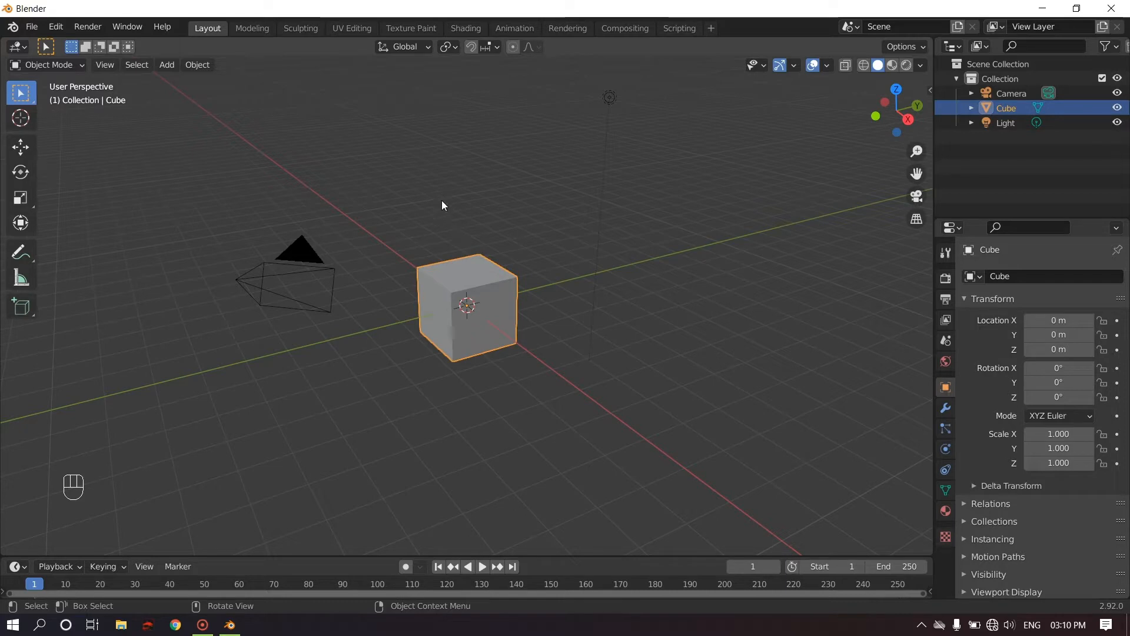
key(x)
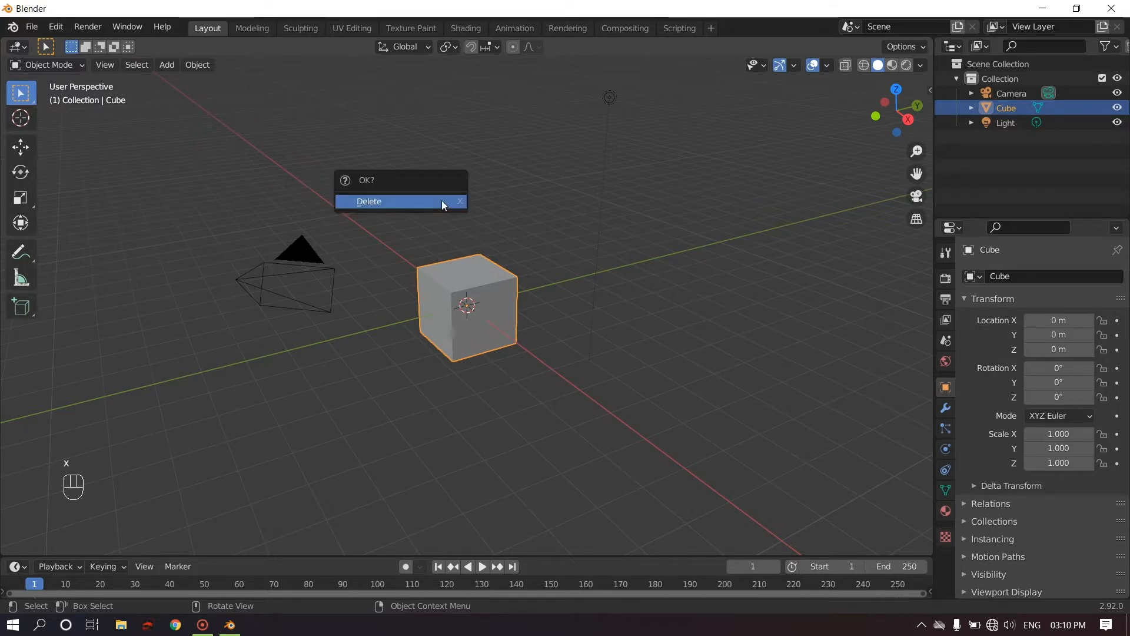
click(442, 202)
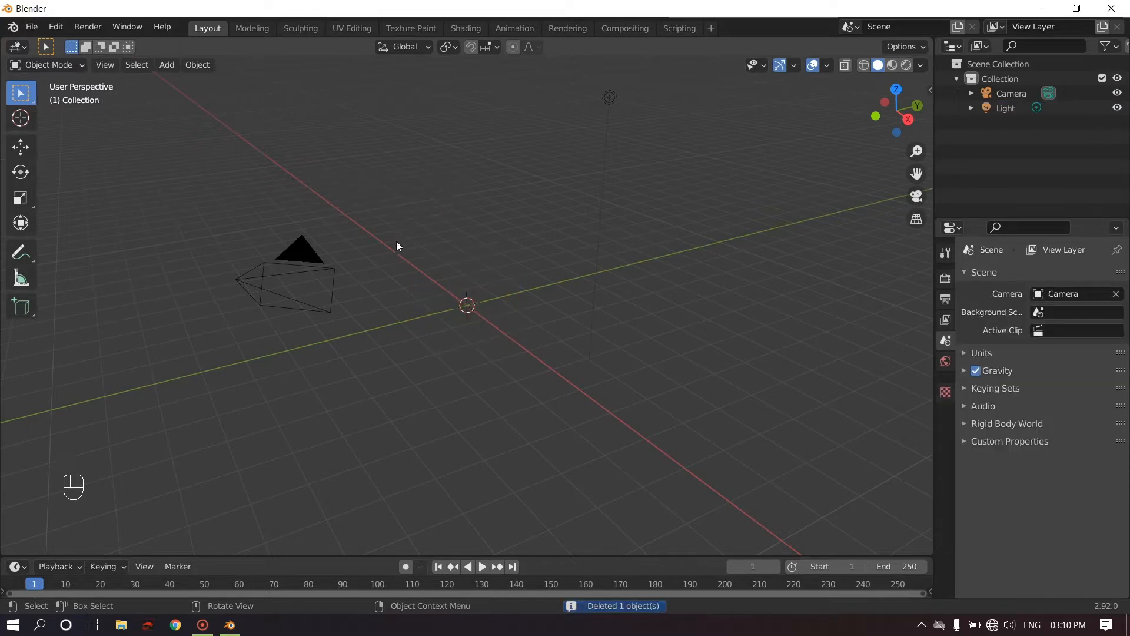
- Import the Scalable Vector Graphics file artisticity_logo-01.svg from the Desktop folder
middle_drag(386, 261, 439, 269)
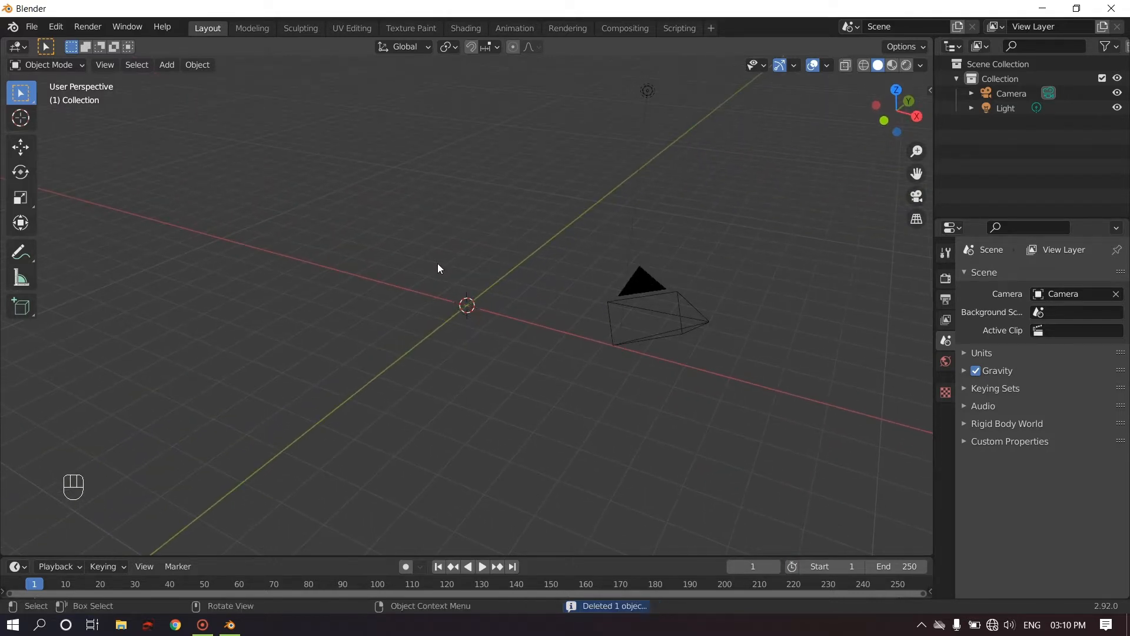
click(32, 27)
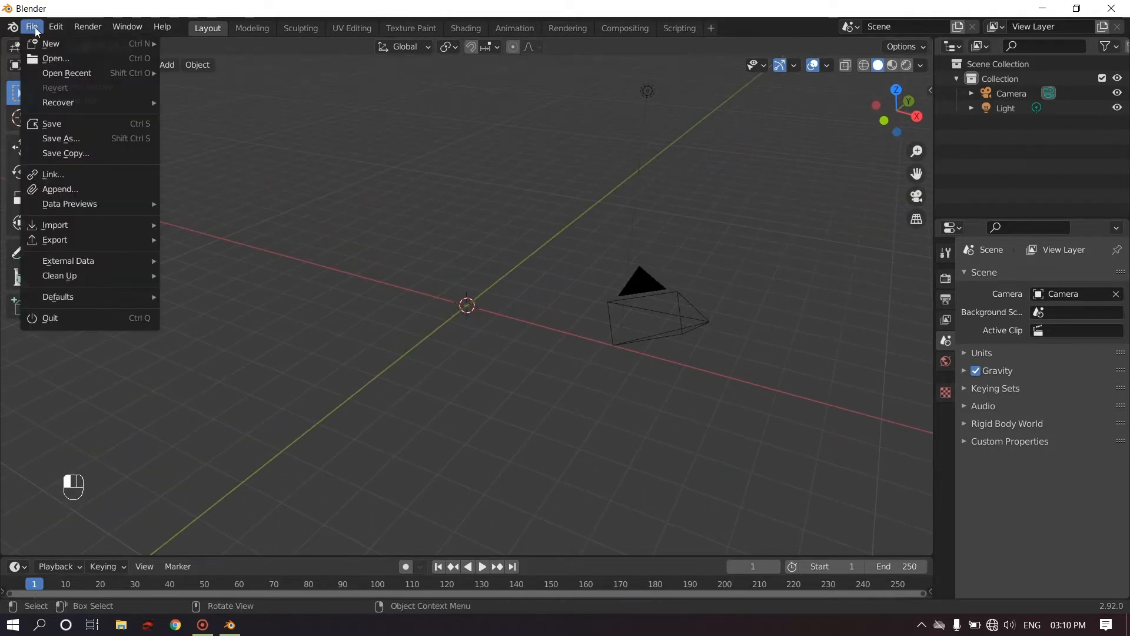
mouse_move(73, 228)
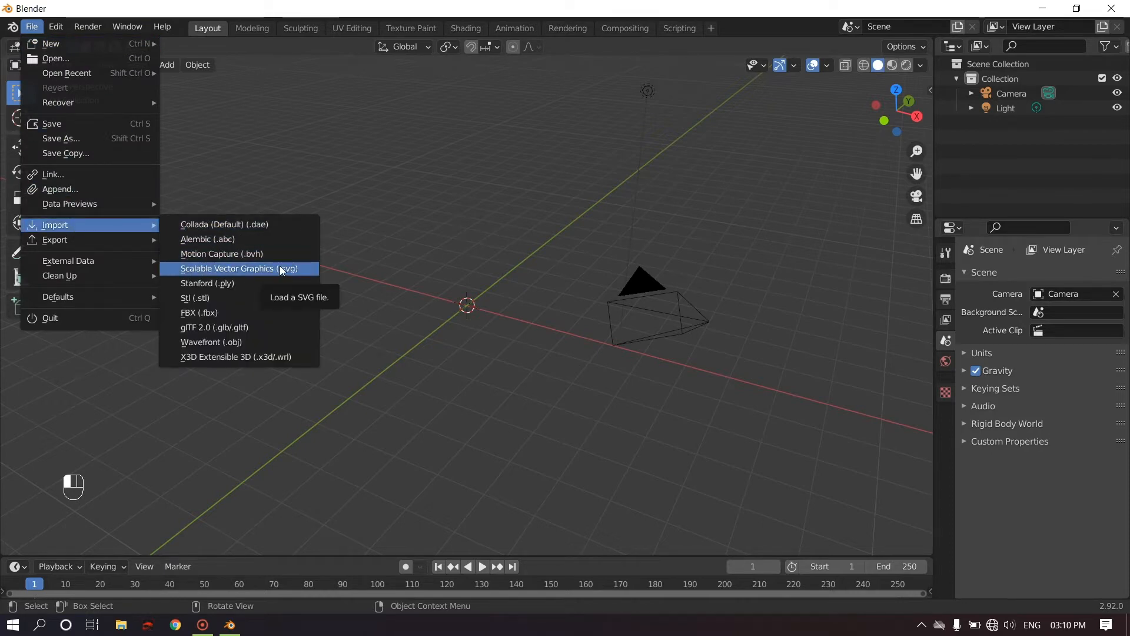
click(242, 269)
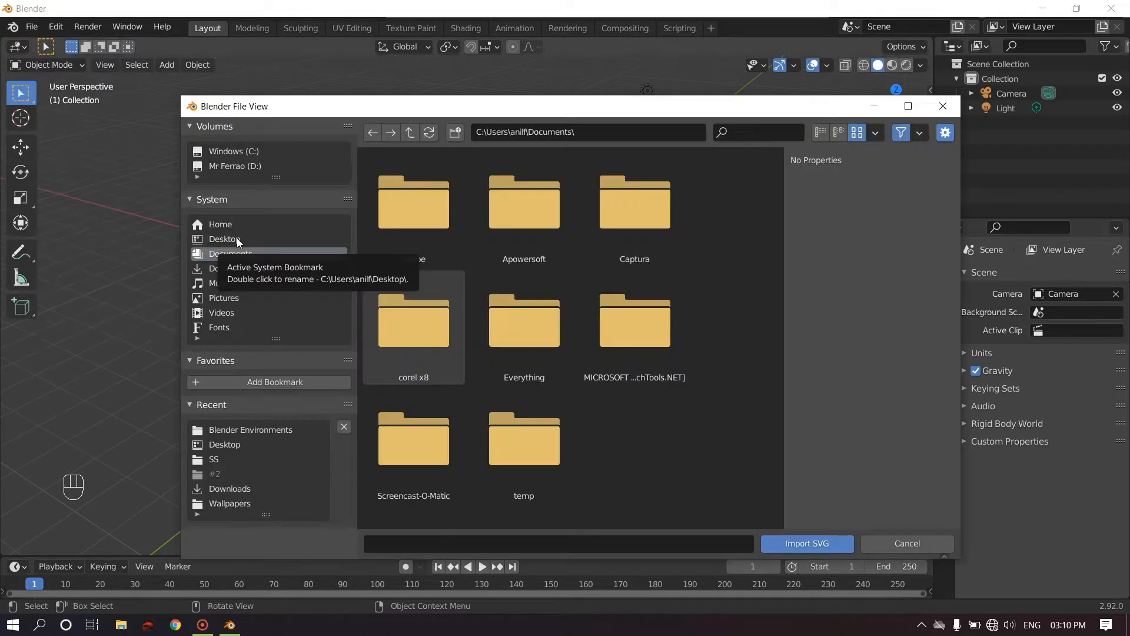
click(237, 239)
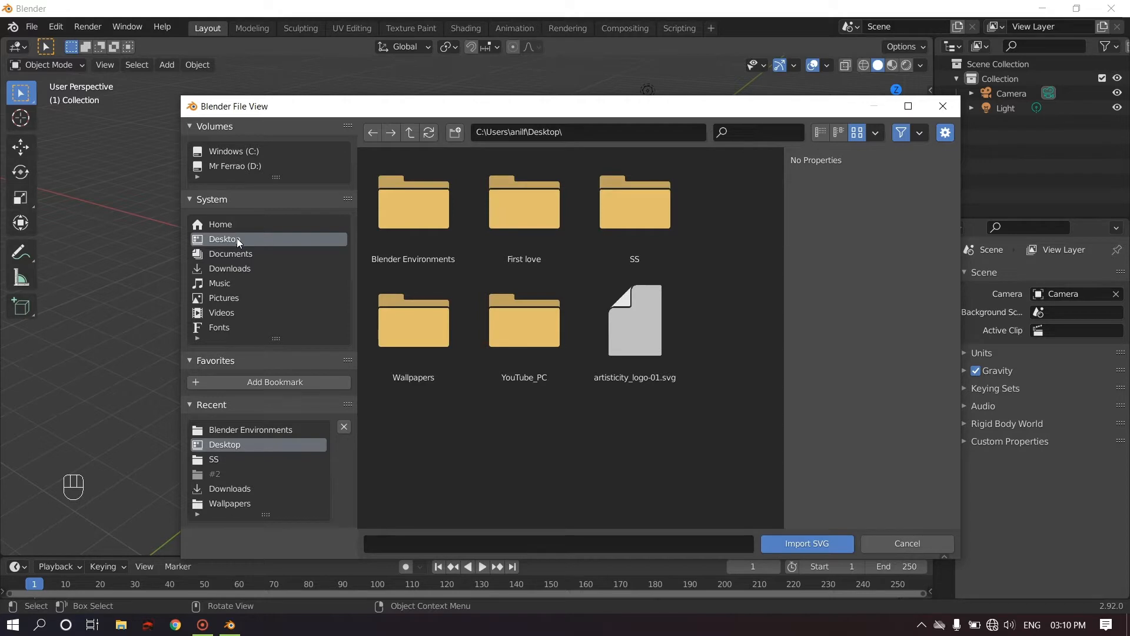
click(638, 330)
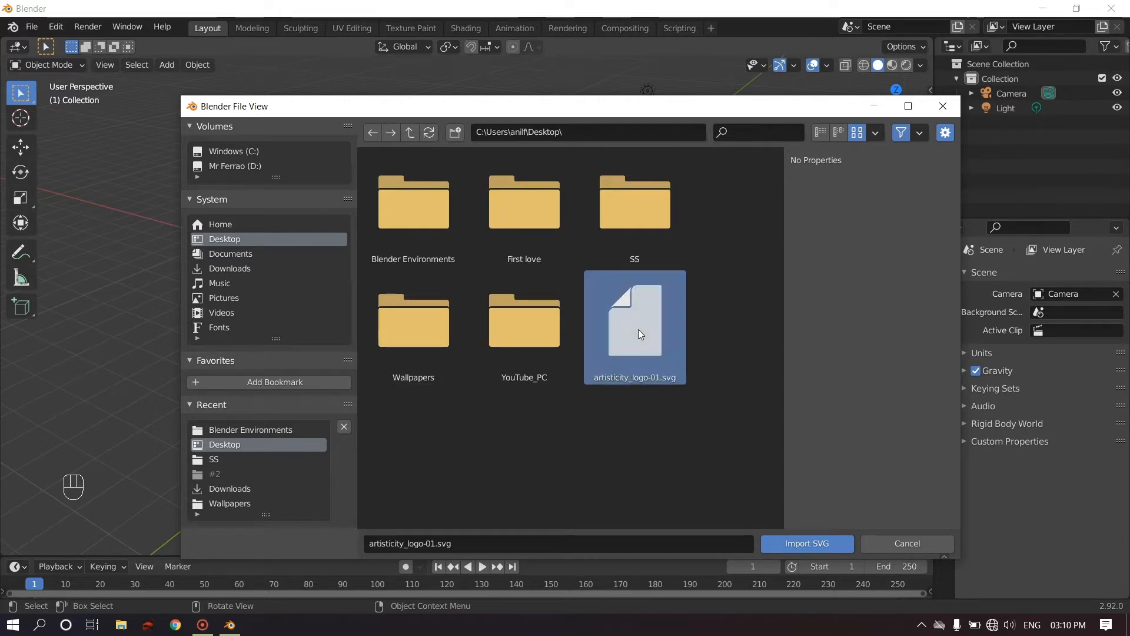
click(812, 541)
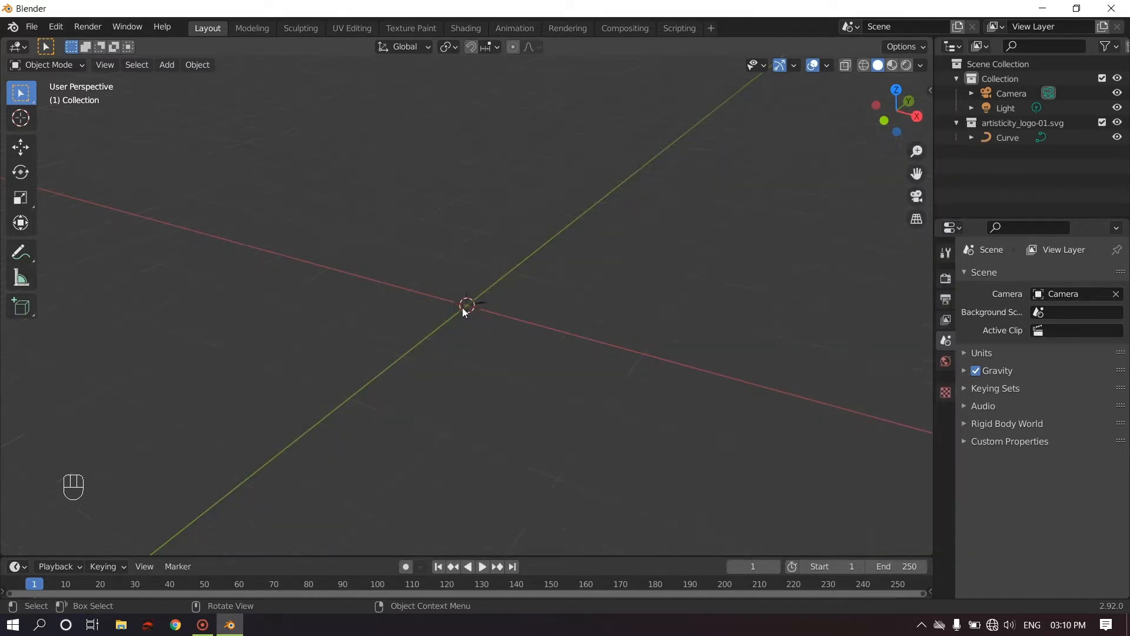
- Make the artisticity_logo-01.svg collection active and widen the Outliner and Properties area beside the viewport
middle_drag(464, 312, 518, 353)
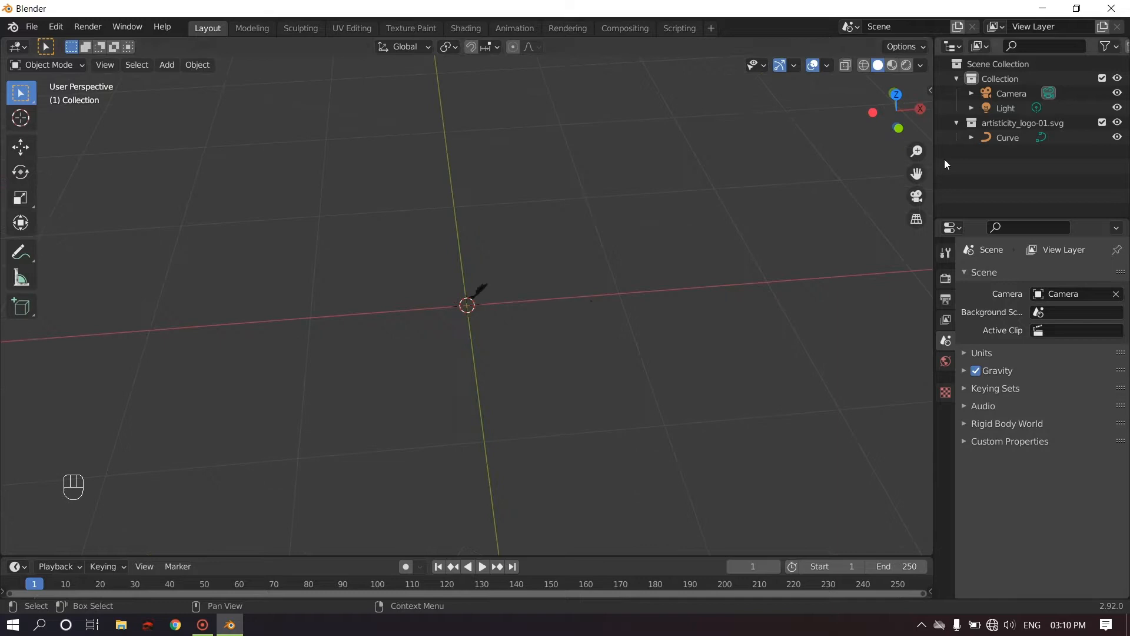
click(993, 126)
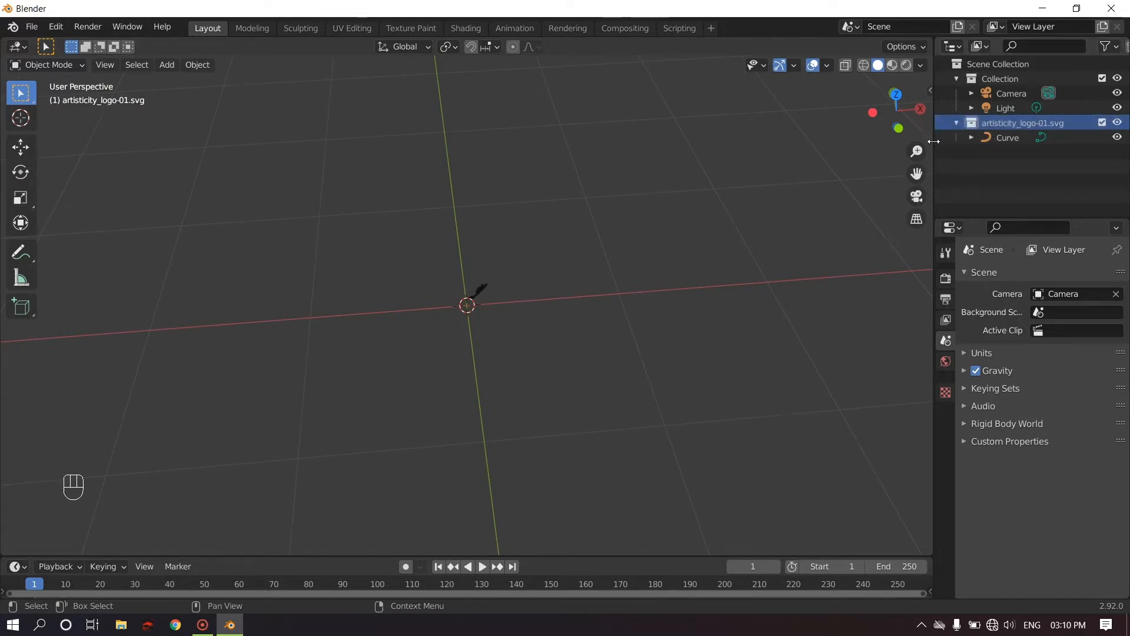
drag(934, 141, 883, 144)
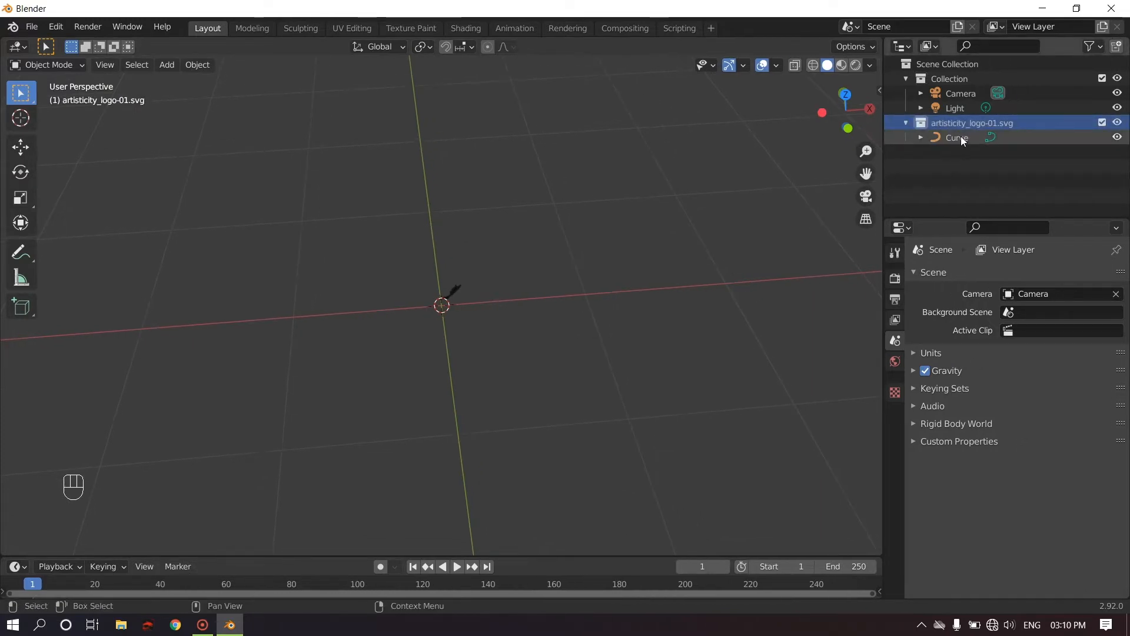
- Scale the imported logo curve up uniformly to about 27.5 on all axes
click(960, 139)
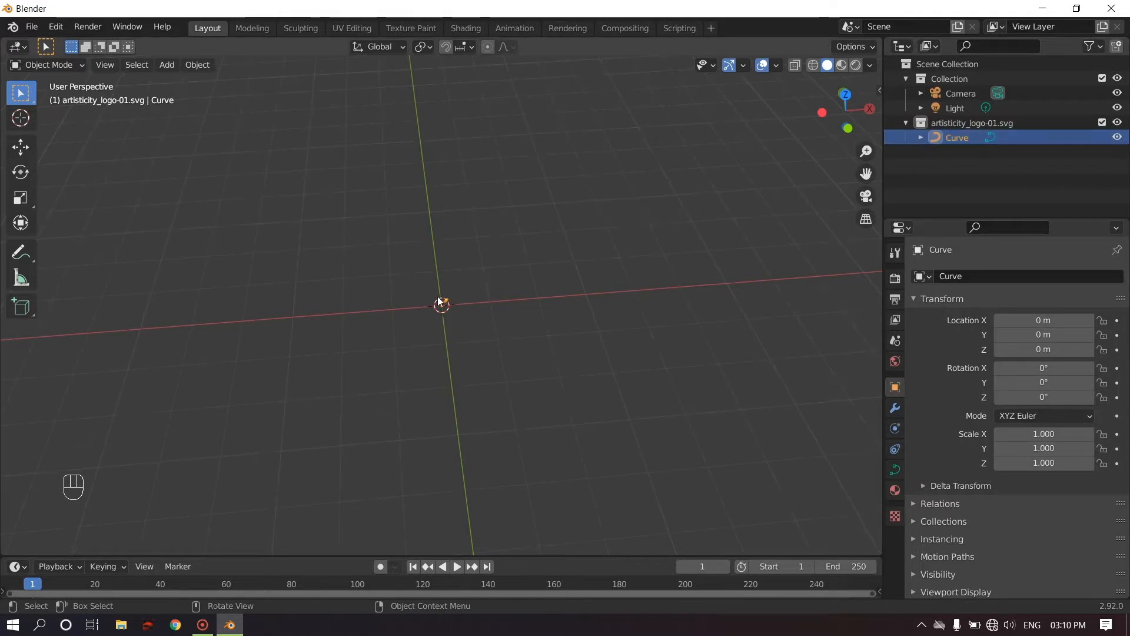
mouse_move(442, 298)
middle_down()
mouse_move(477, 310)
mouse_move(452, 298)
middle_up()
key(s)
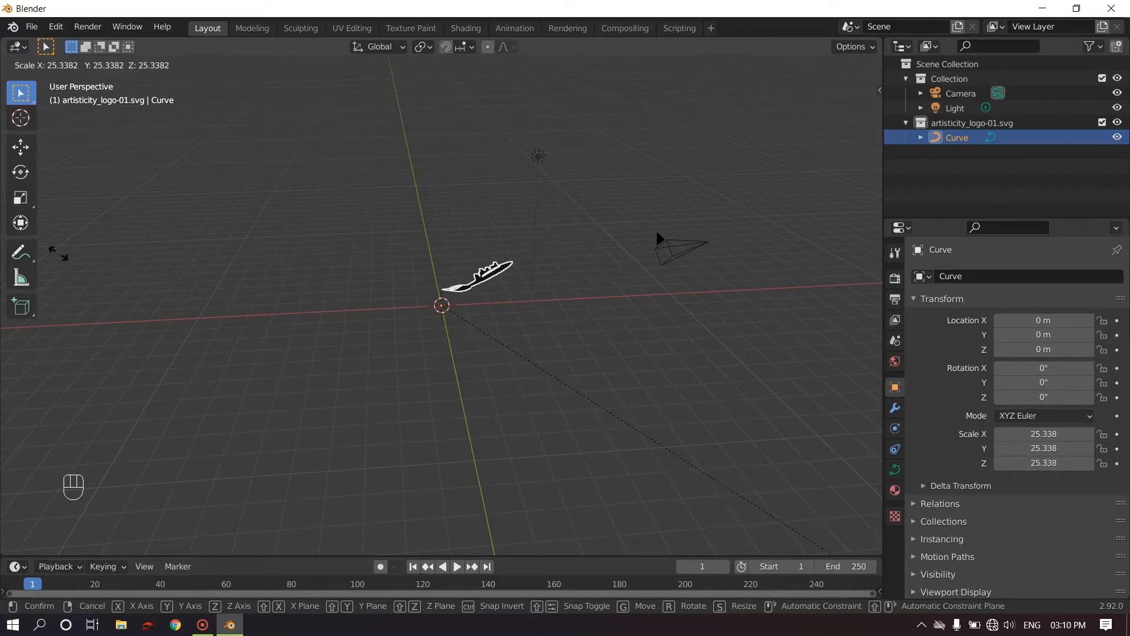
click(240, 383)
middle_drag(276, 368, 435, 368)
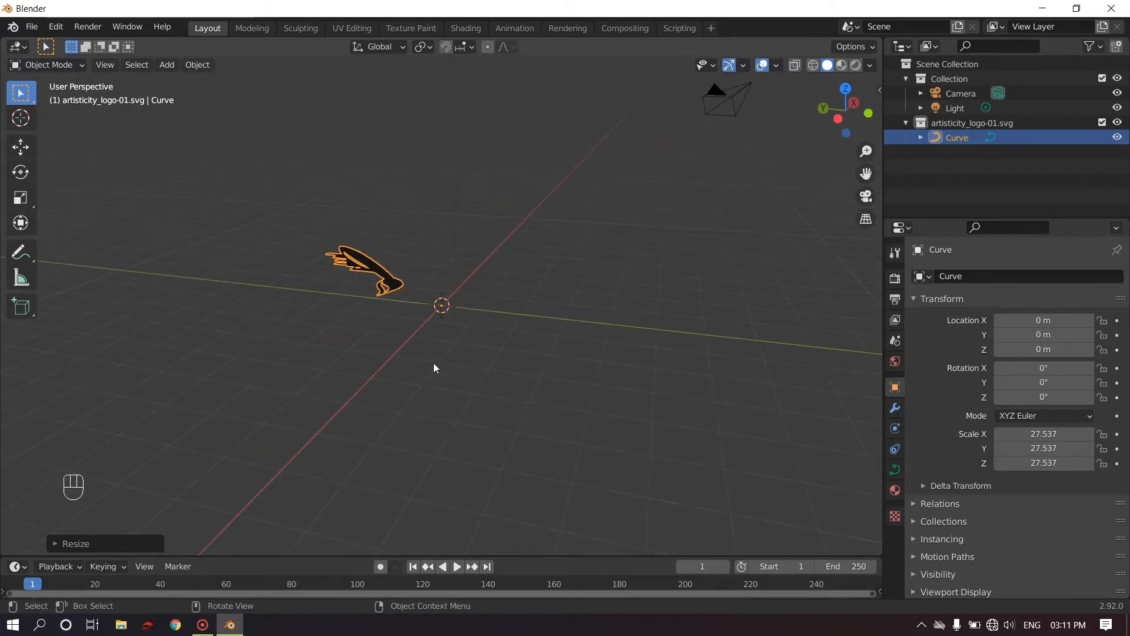
middle_drag(406, 320, 353, 341)
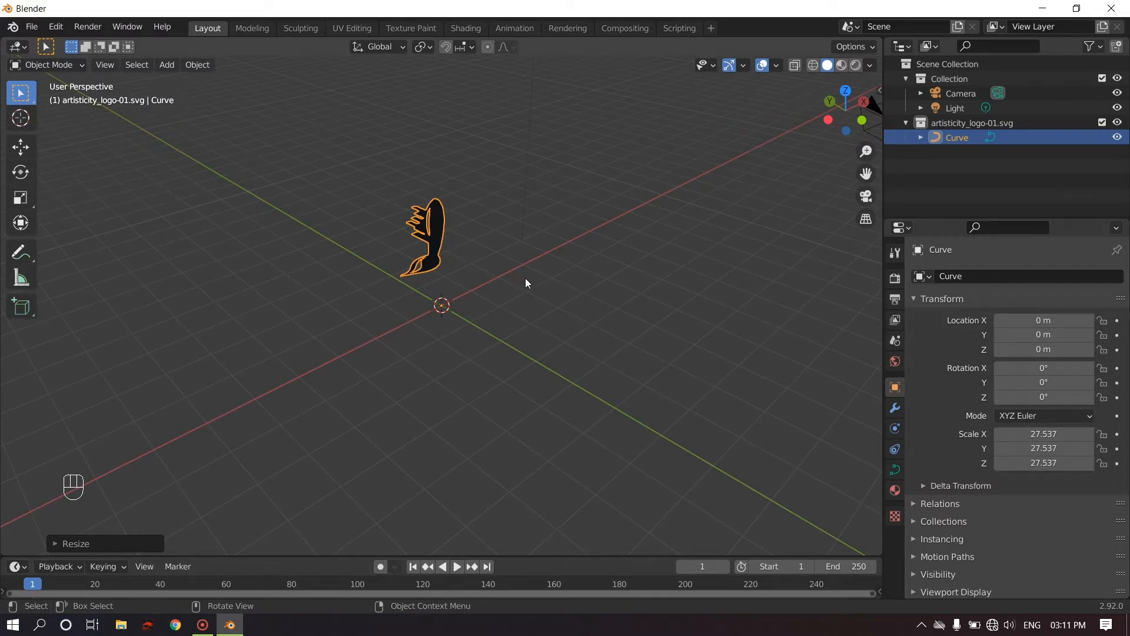
key(r)
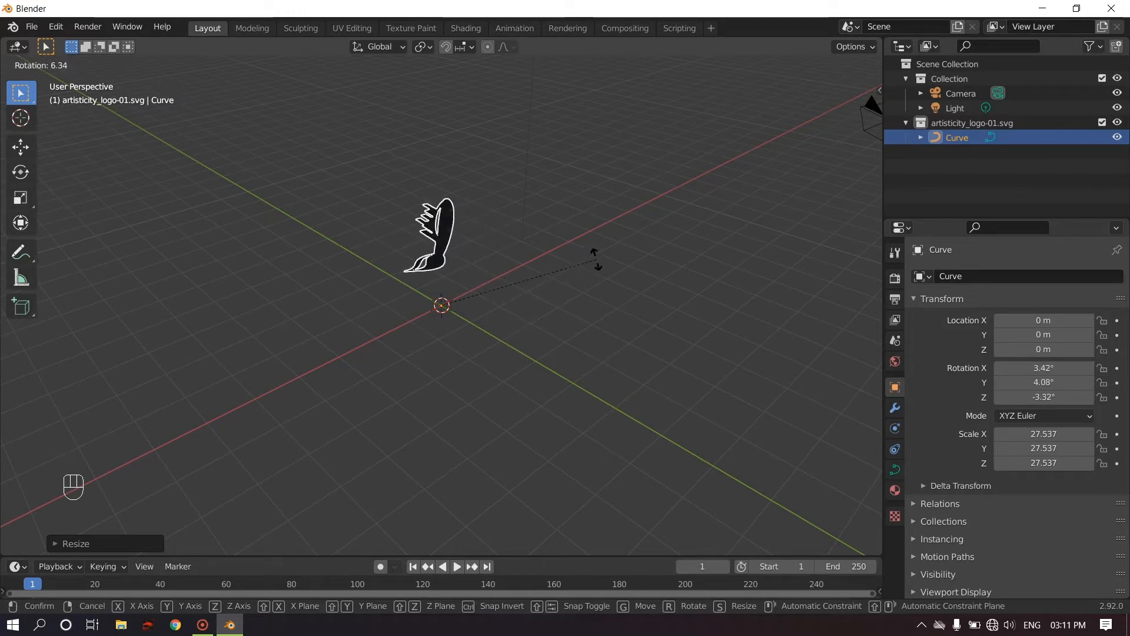
key(Escape)
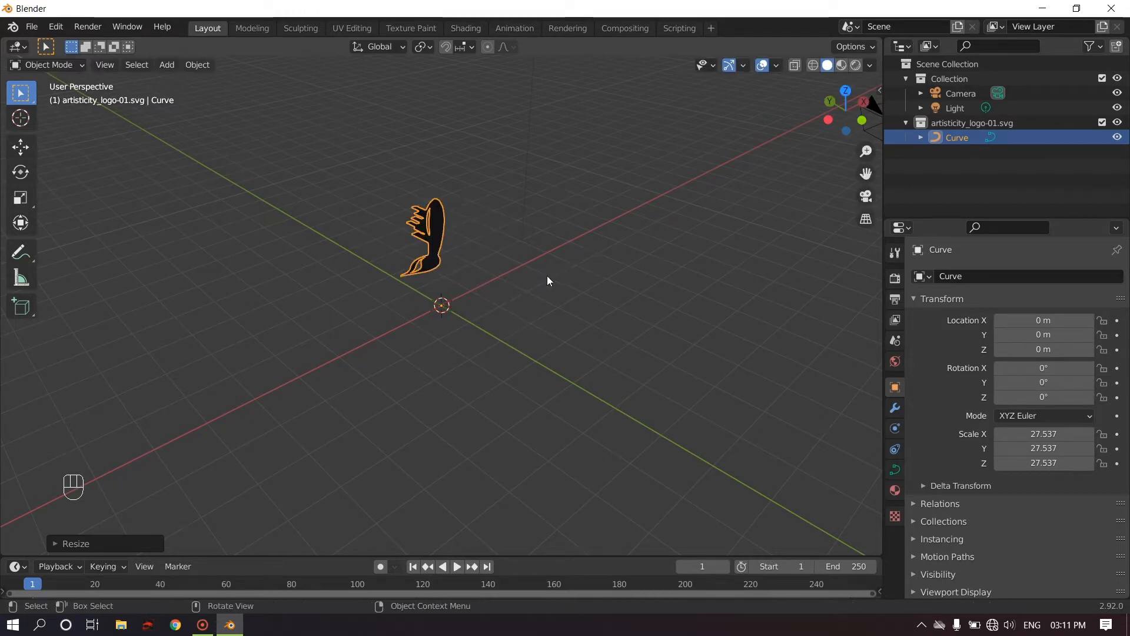
- Rotate the logo curve 90° about the global X axis so it stands upright
middle_drag(522, 290, 494, 320)
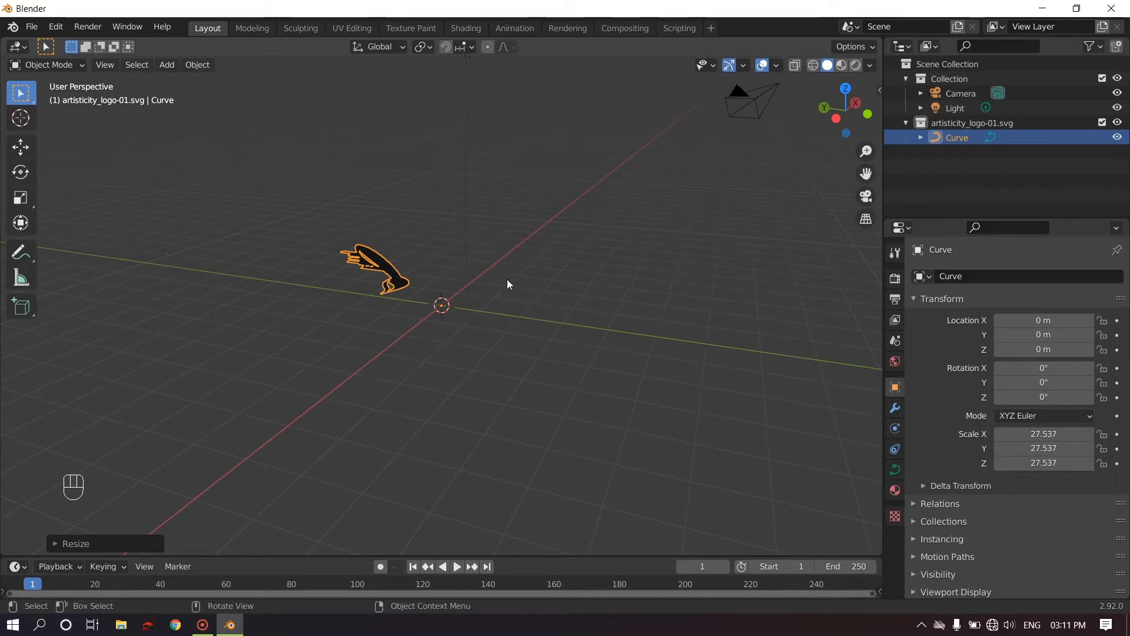
key(r)
key(x)
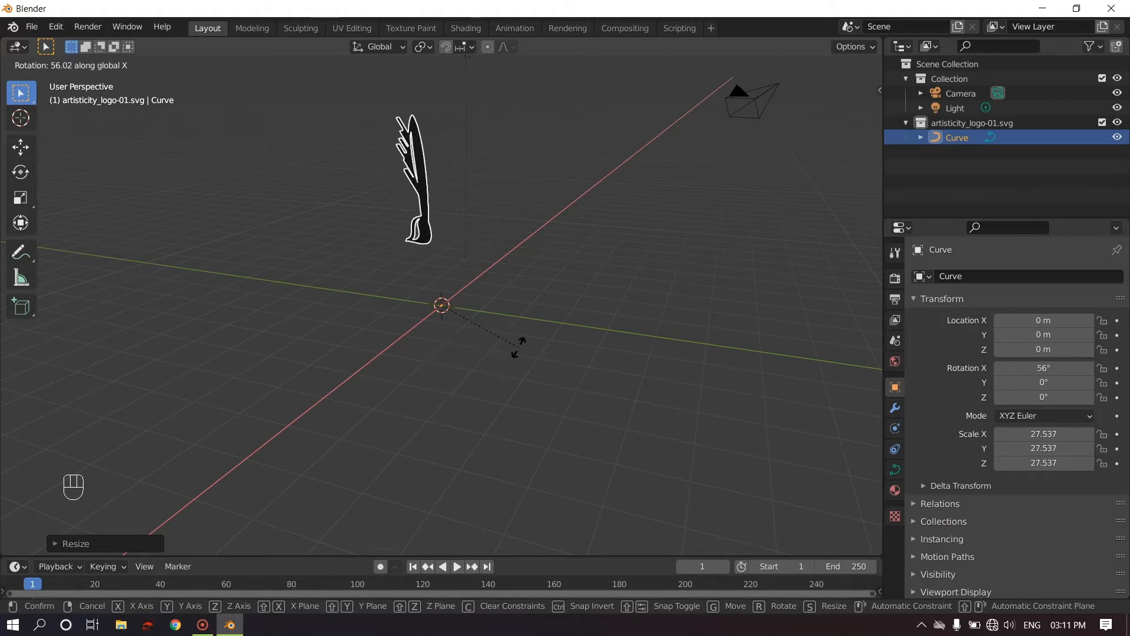
text(90)
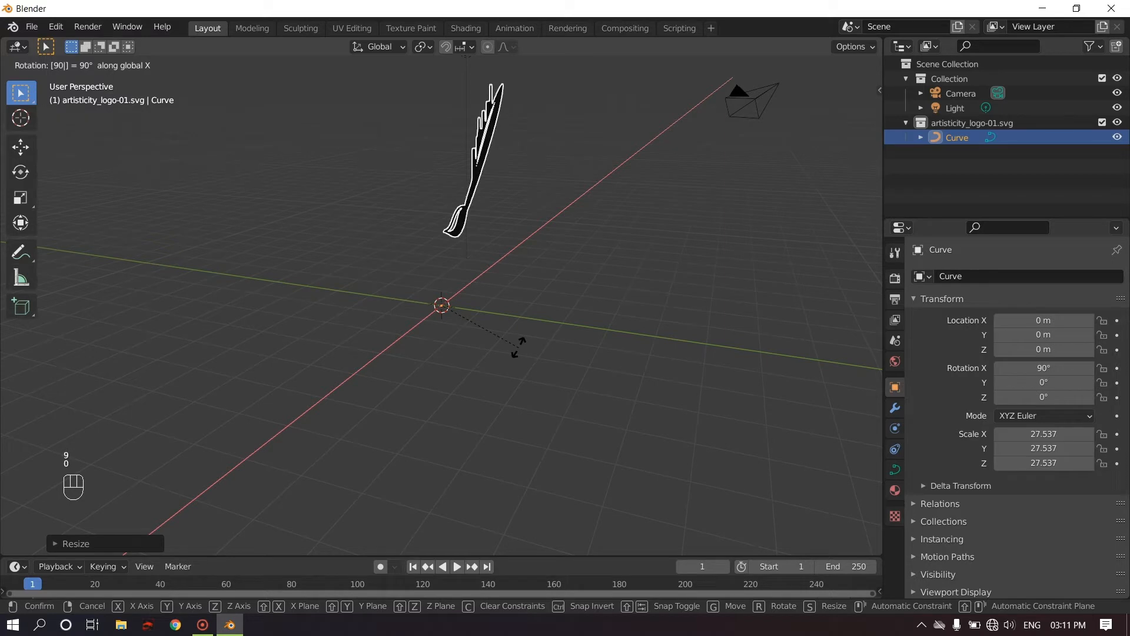
click(517, 347)
- Set the logo curve's origin to its Center of Mass (Surface)
middle_drag(521, 356, 436, 250)
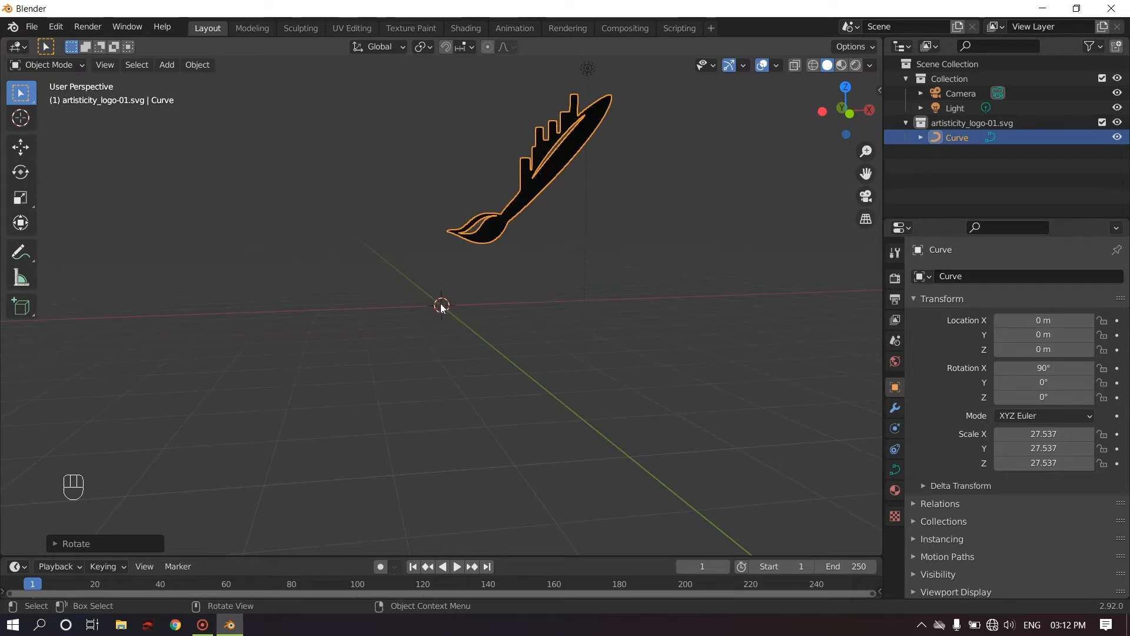
right_click(540, 186)
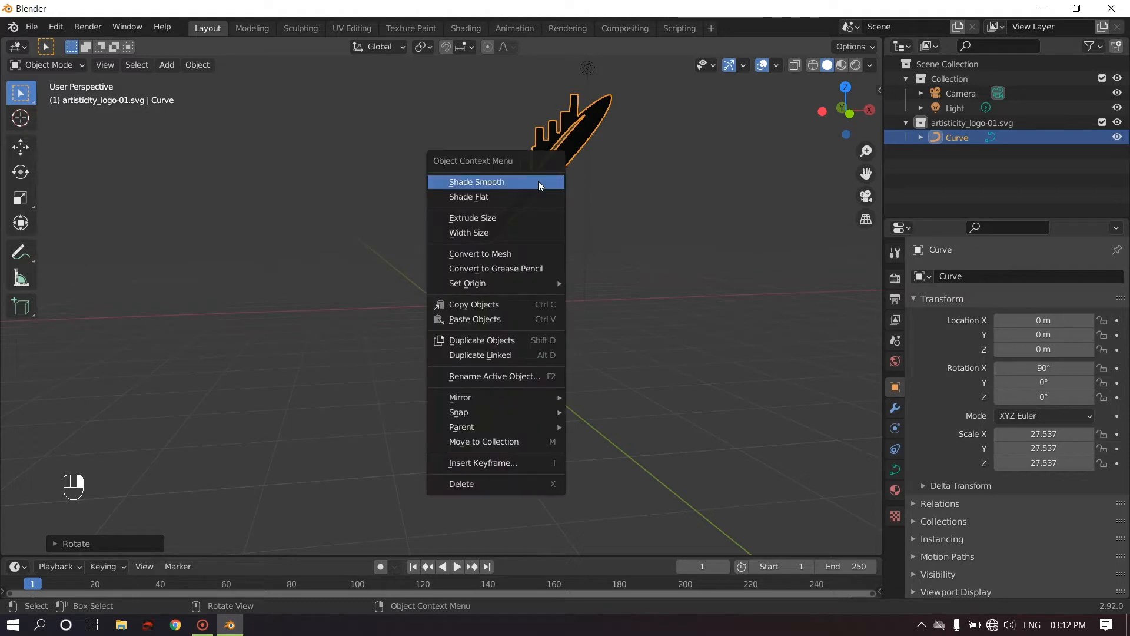
mouse_move(507, 288)
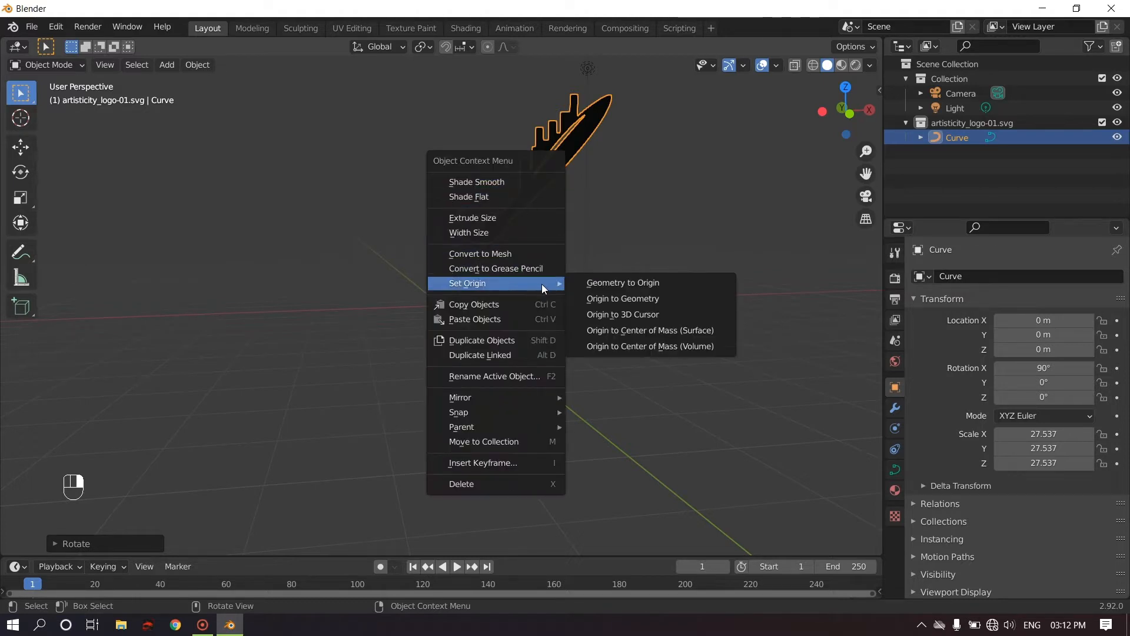
click(650, 334)
- Lower the logo curve along the Z axis to a Z location of about 1.92 m with the Move tool
scroll(511, 203, up, 1)
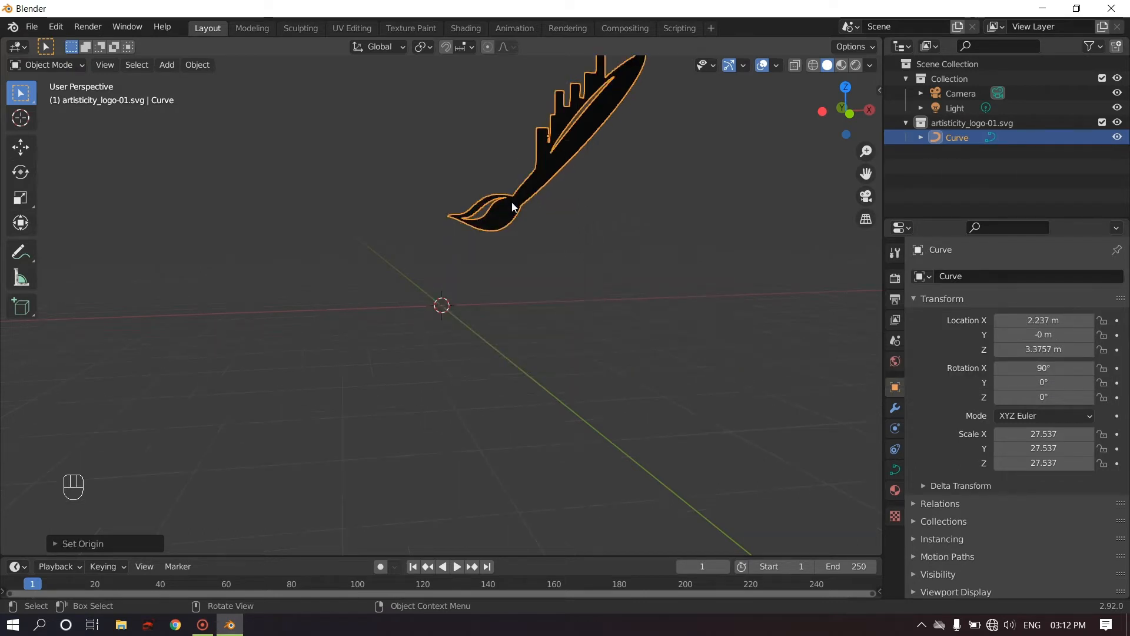
middle_drag(559, 143, 464, 270)
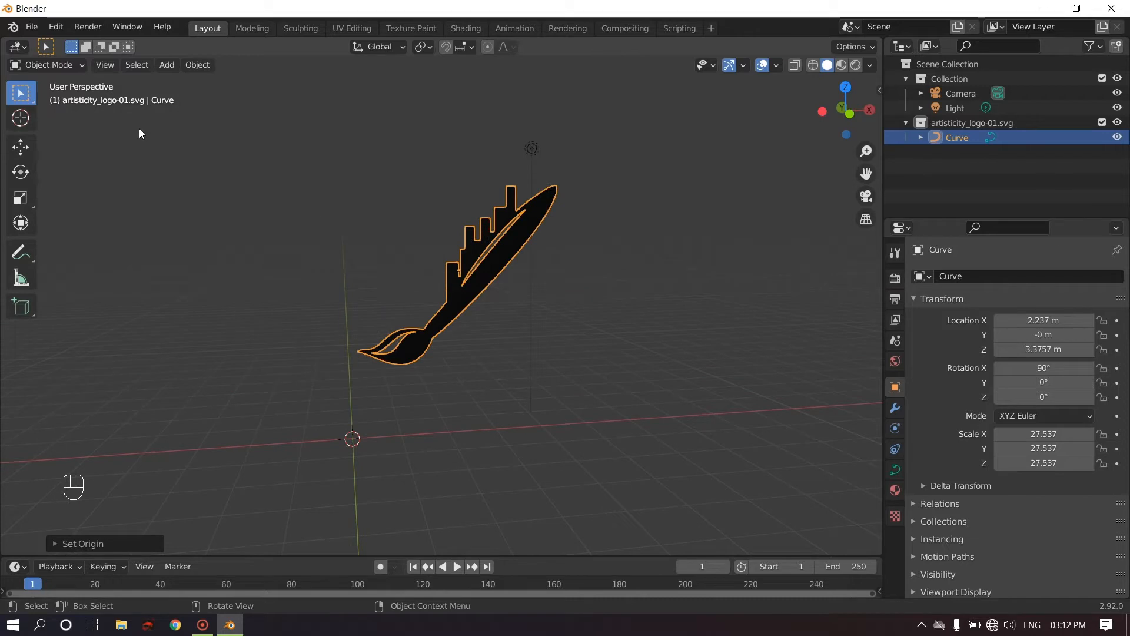
click(21, 147)
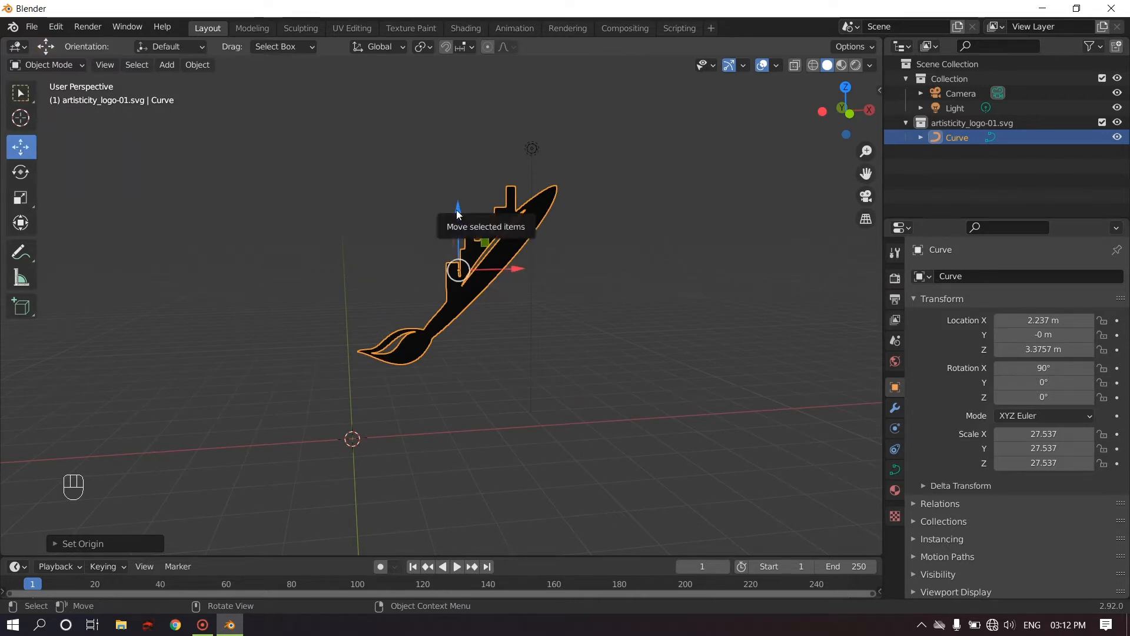
drag(457, 213, 460, 284)
mouse_move(580, 367)
middle_down()
mouse_move(606, 367)
mouse_move(587, 366)
mouse_move(596, 370)
middle_up()
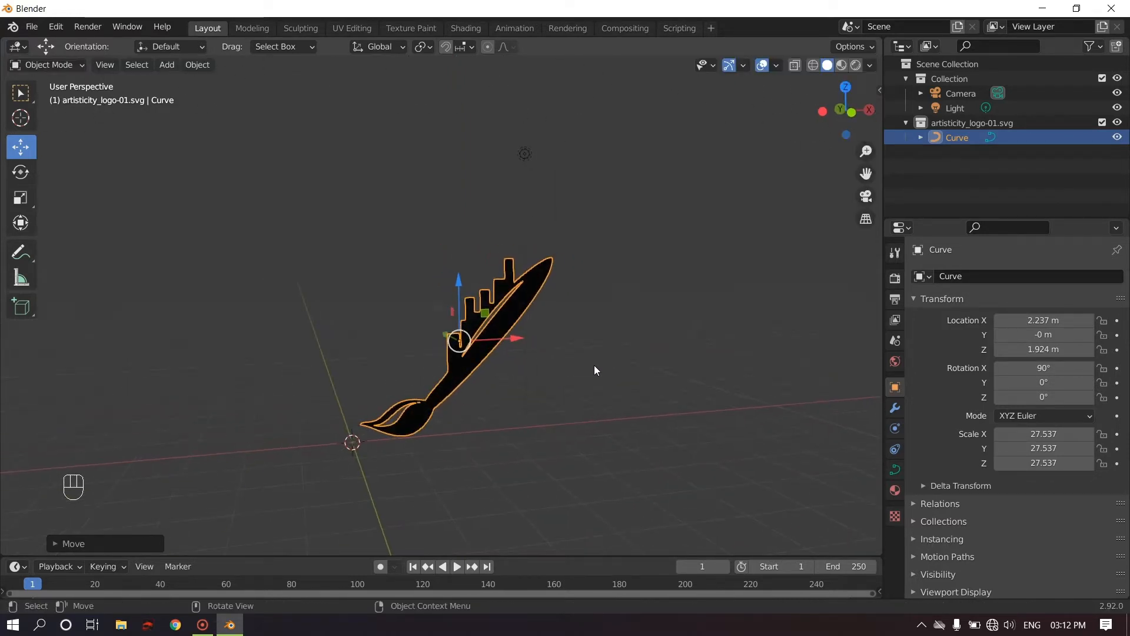
- Extrude the logo curve's geometry by 0.01 m to give it thickness
click(895, 471)
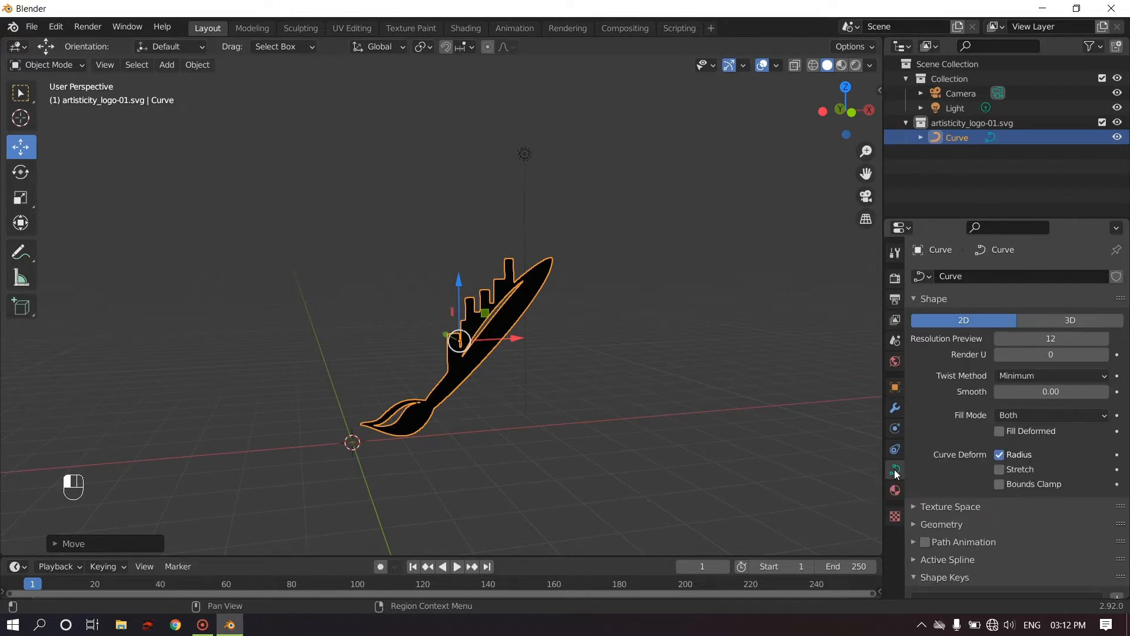
scroll(922, 476, down, 3)
click(916, 454)
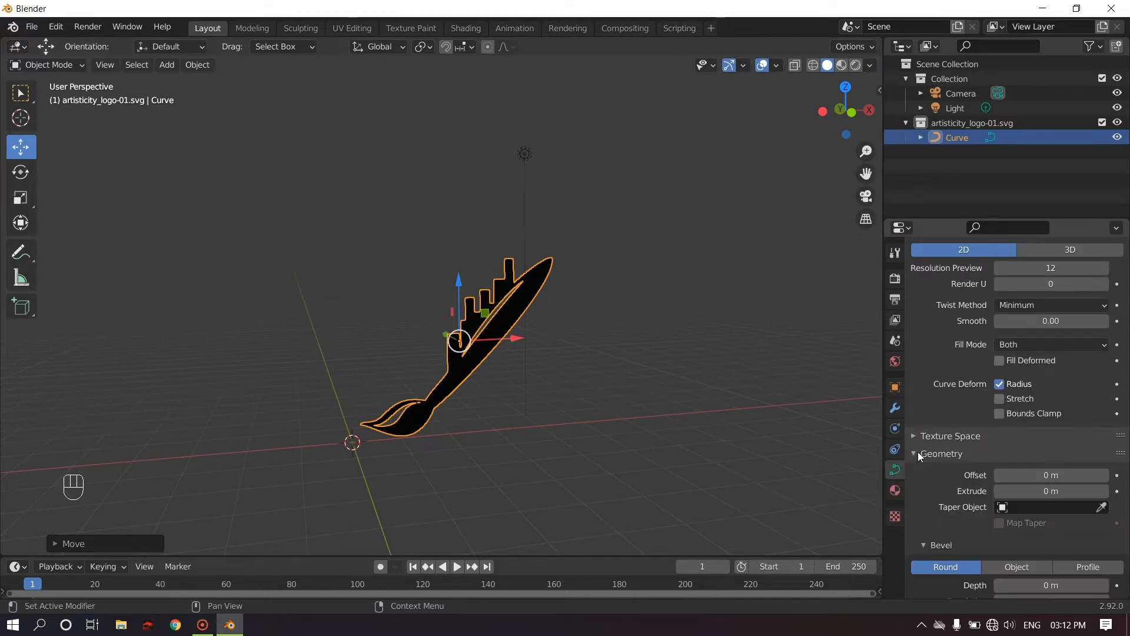
scroll(934, 413, down, 4)
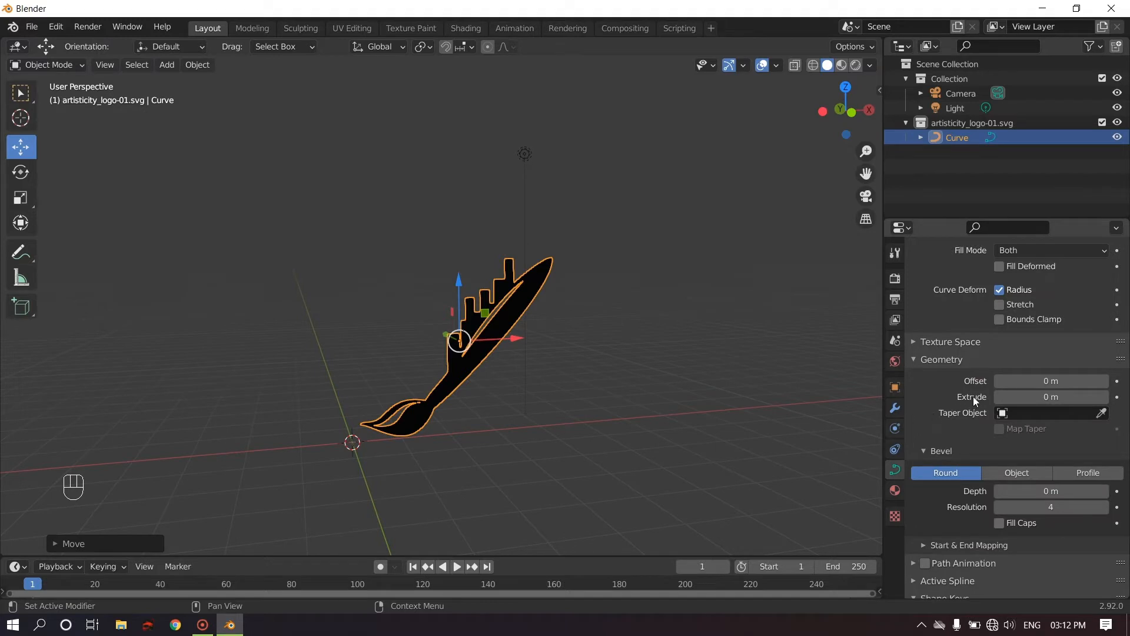
click(1105, 402)
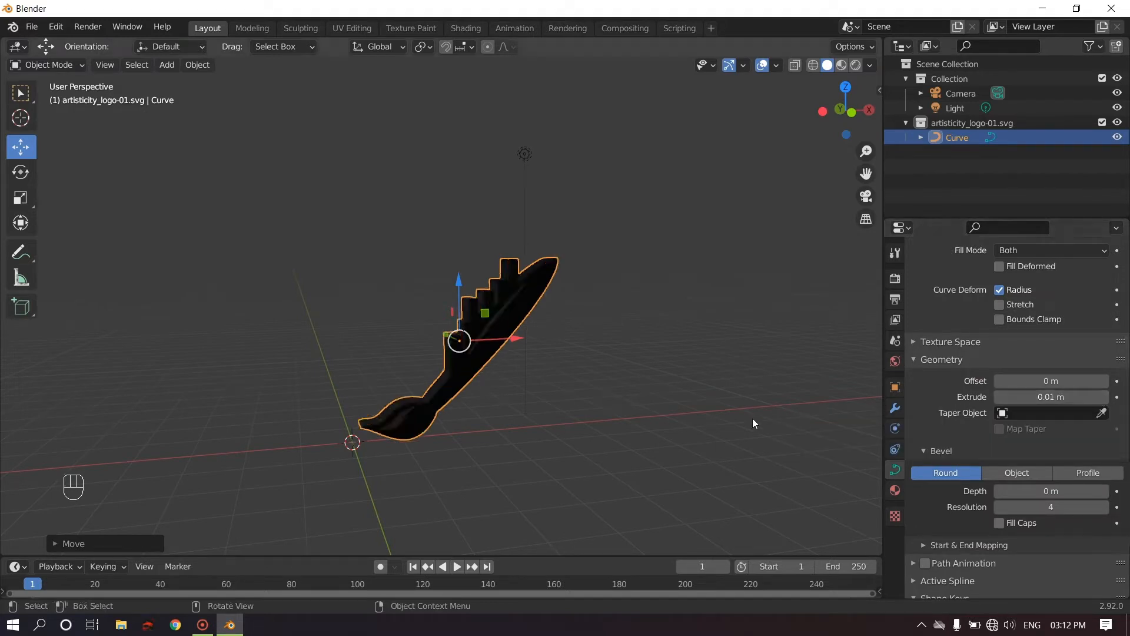
- Add a plane mesh at the scene origin and scale it up uniformly about 18.6 times as a floor
mouse_move(467, 404)
middle_down()
mouse_move(532, 436)
mouse_move(580, 441)
mouse_move(328, 330)
mouse_move(229, 345)
mouse_move(165, 371)
mouse_move(166, 391)
mouse_move(198, 411)
mouse_move(312, 400)
mouse_move(419, 373)
mouse_move(396, 338)
mouse_move(493, 398)
mouse_move(461, 397)
middle_up()
key(shift+a)
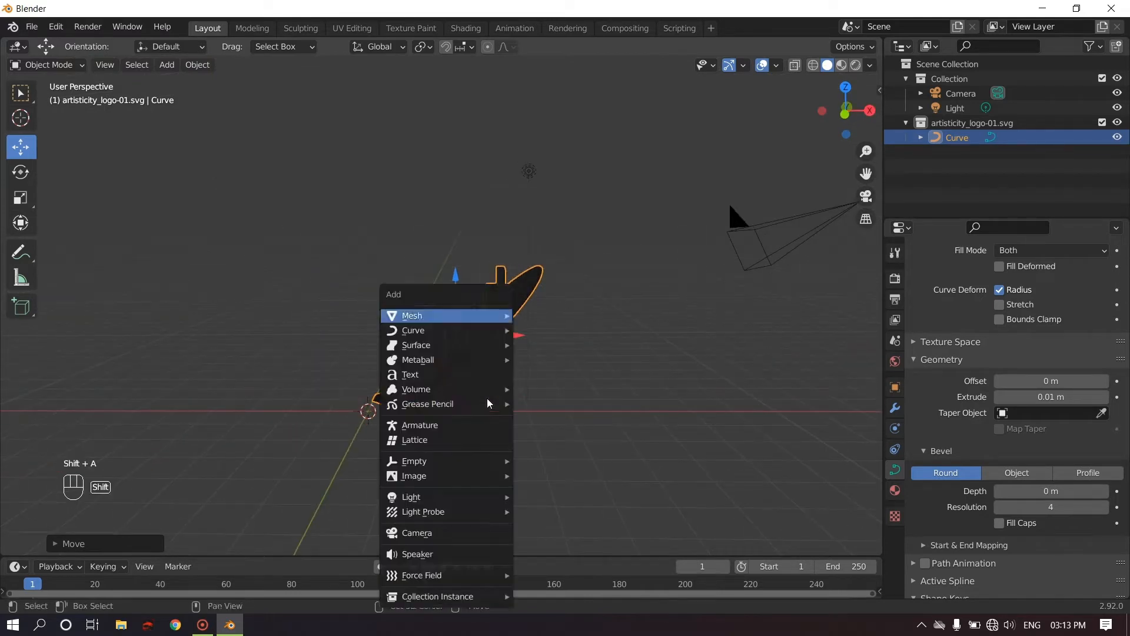
mouse_move(446, 311)
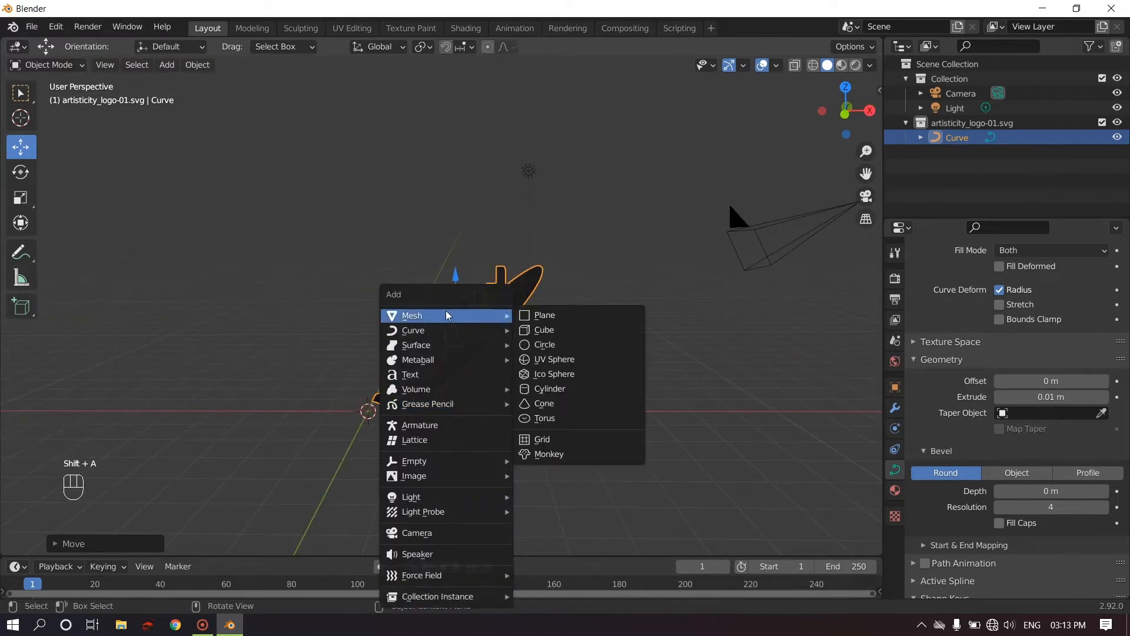
click(556, 314)
middle_drag(552, 319, 520, 415)
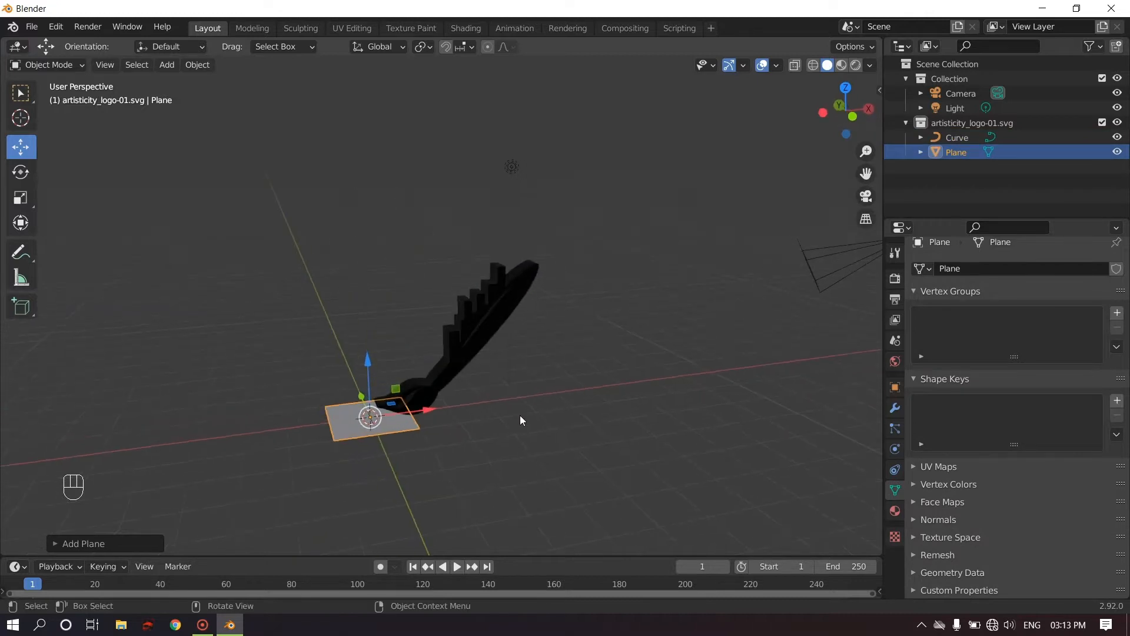
key(s)
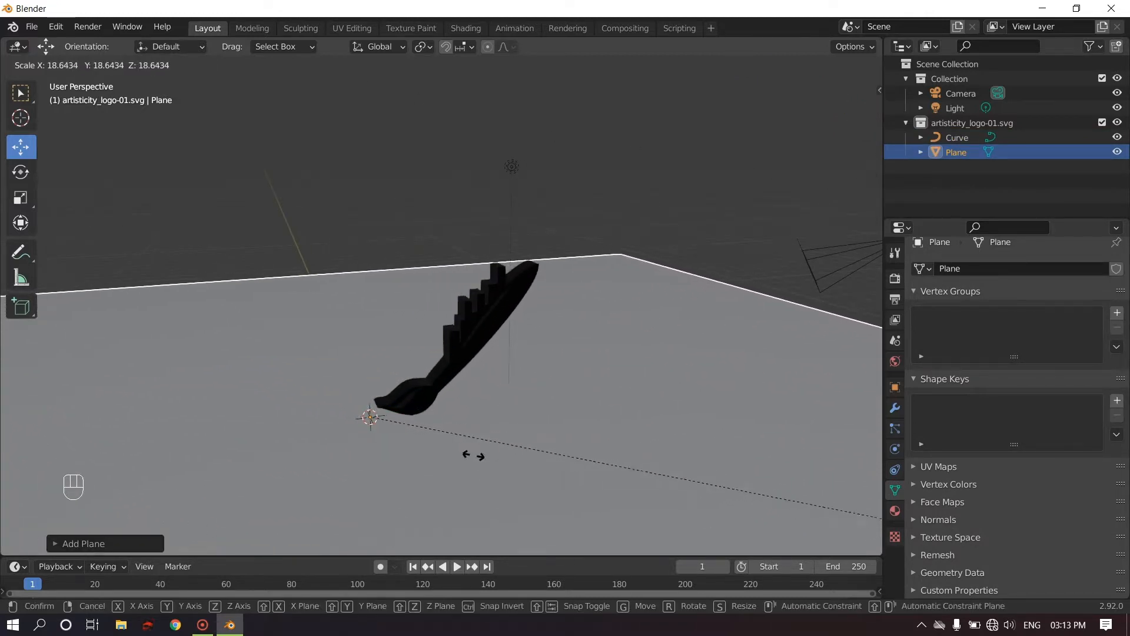
click(493, 417)
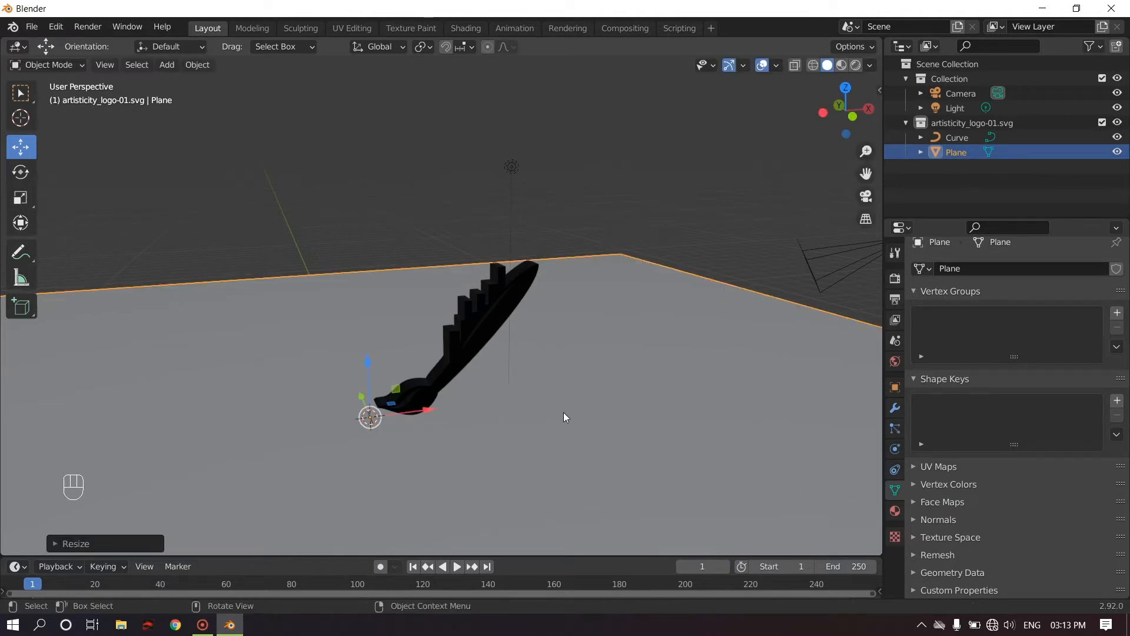
- Look through the camera and lock the camera to the view
middle_drag(564, 414, 507, 420)
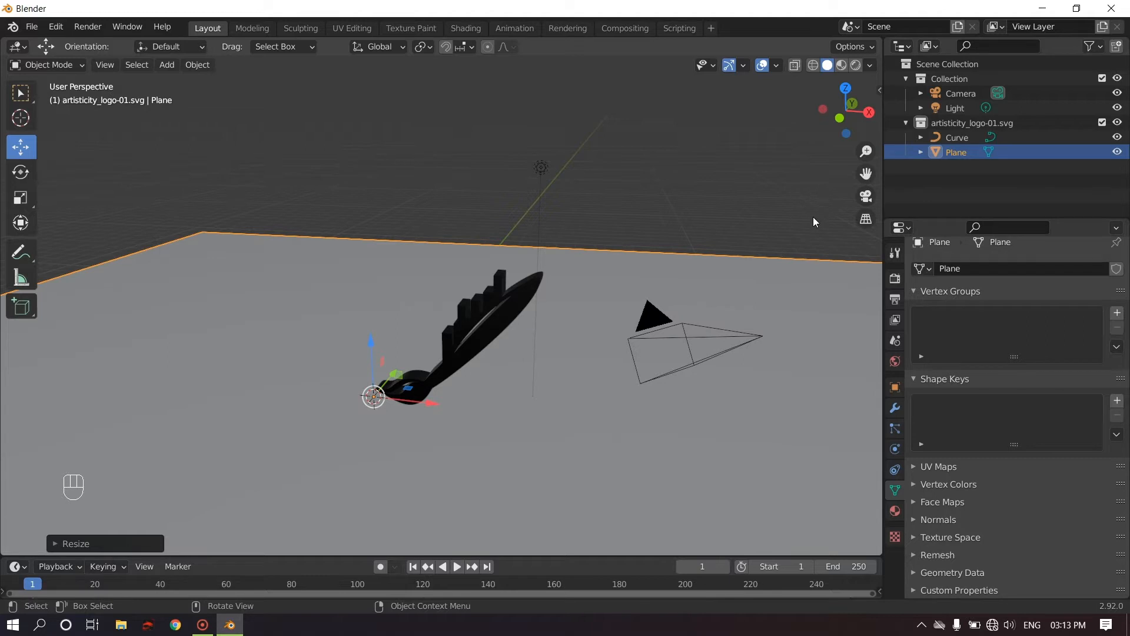
click(866, 196)
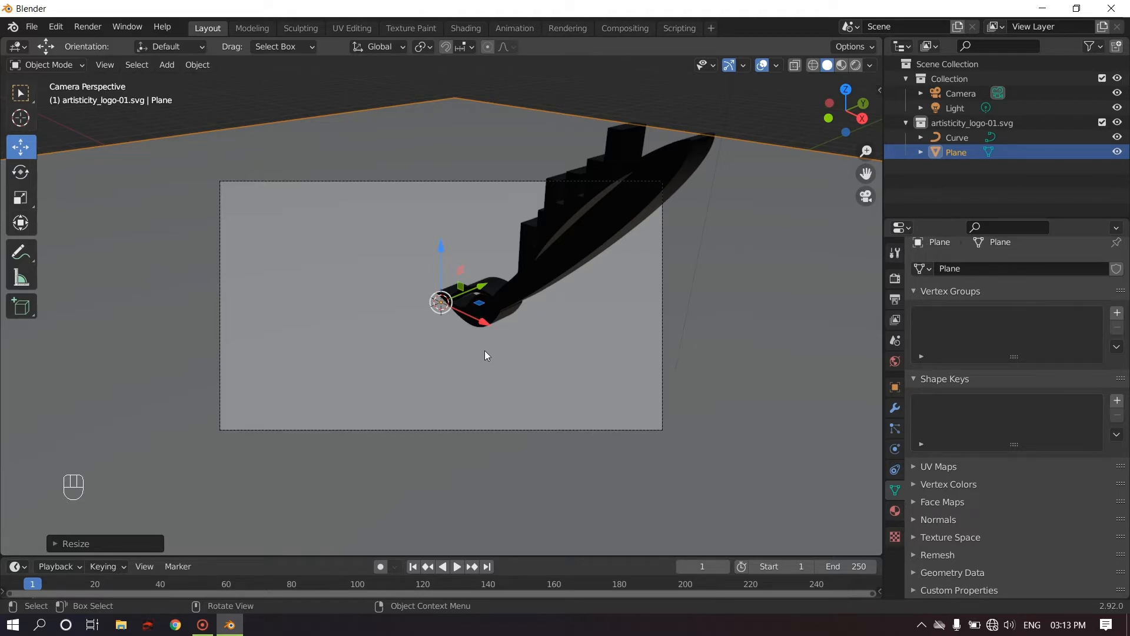
key(n)
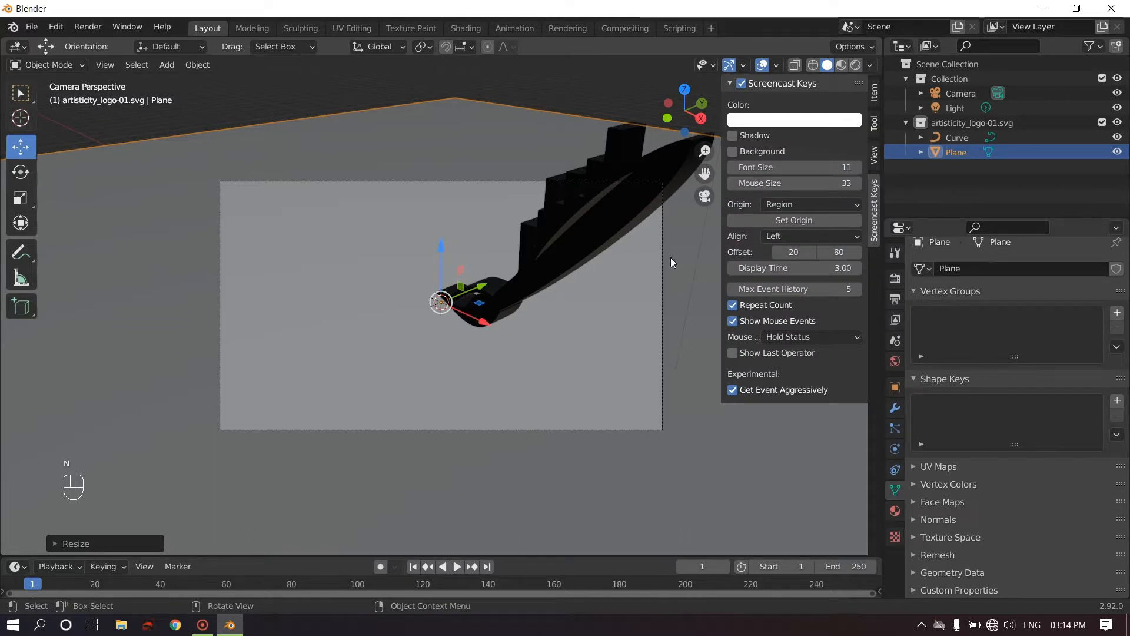
click(875, 156)
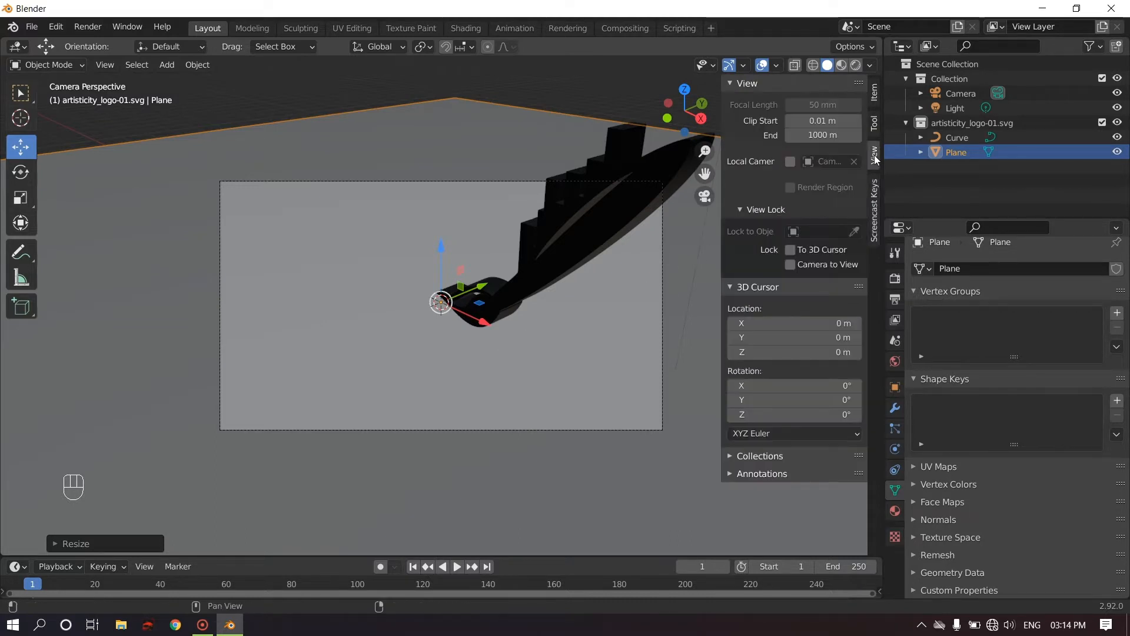
click(790, 264)
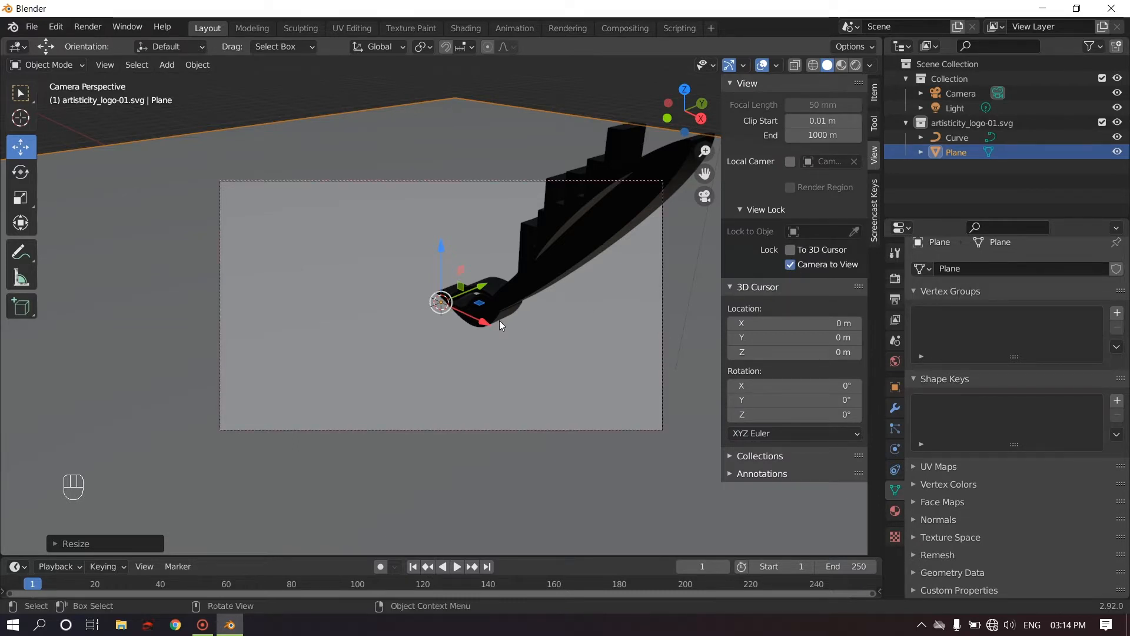
key(n)
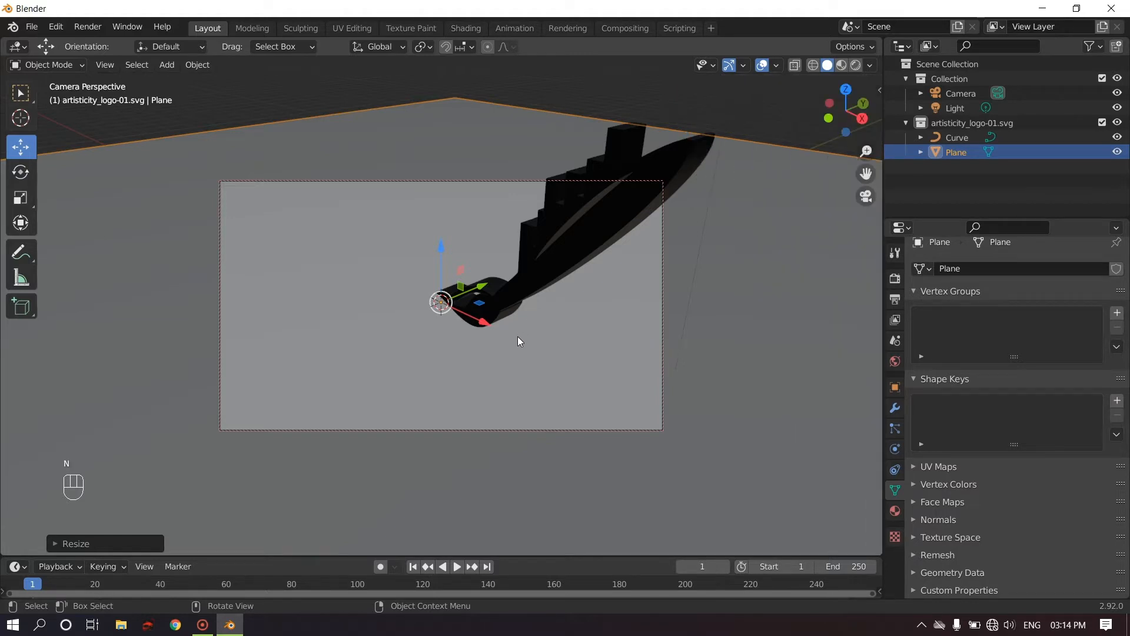
- Reframe the camera so the whole logo sits inside the frame, and release the Camera to View lock
middle_drag(517, 348, 556, 343)
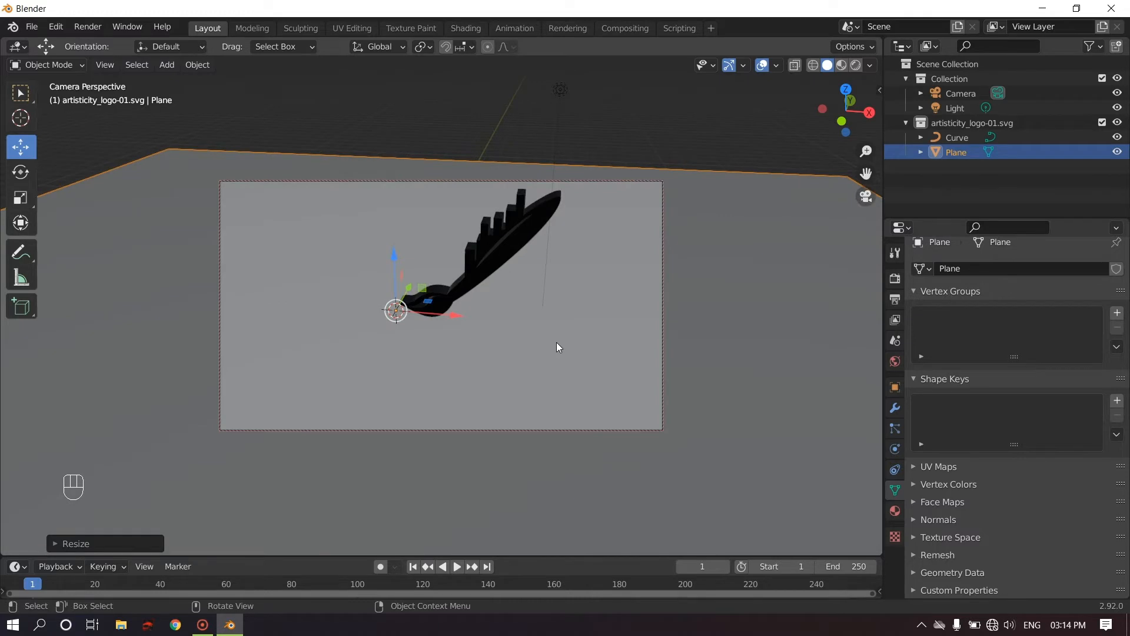
scroll(556, 342, up, 2)
scroll(557, 342, down, 2)
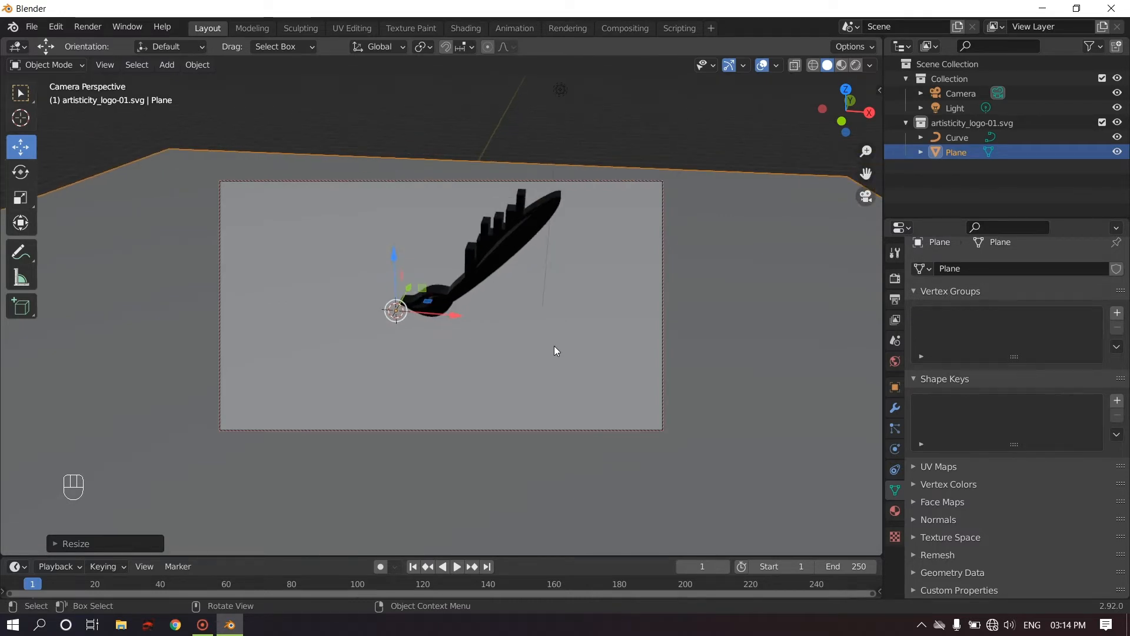
mouse_move(547, 350)
middle_down()
mouse_move(563, 350)
mouse_move(554, 321)
mouse_move(554, 351)
mouse_move(533, 341)
middle_up()
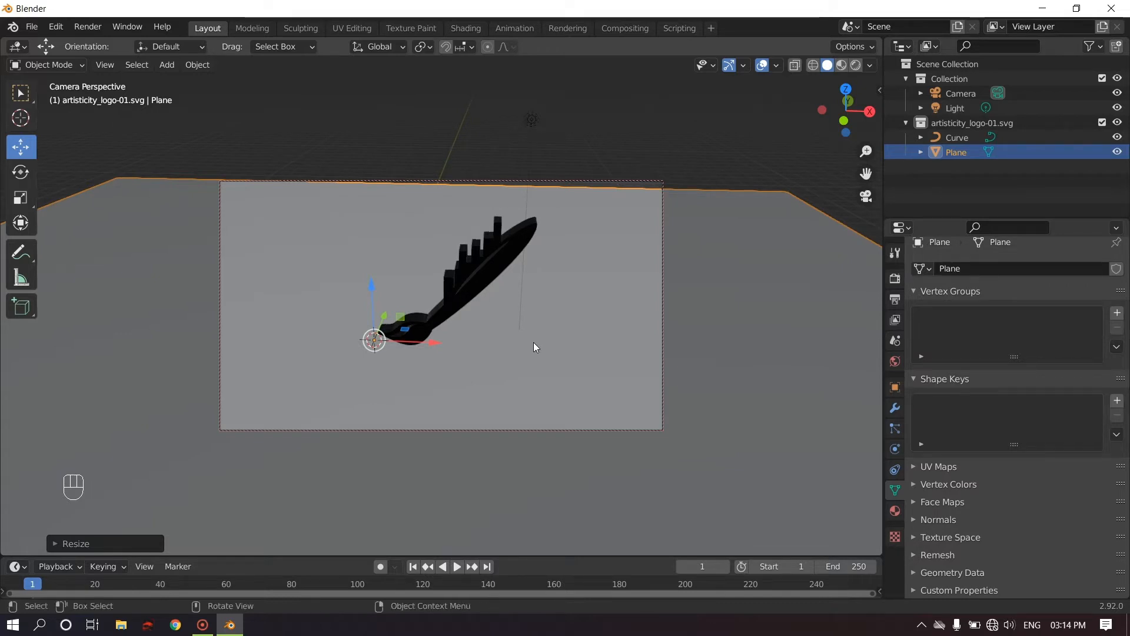
key(n)
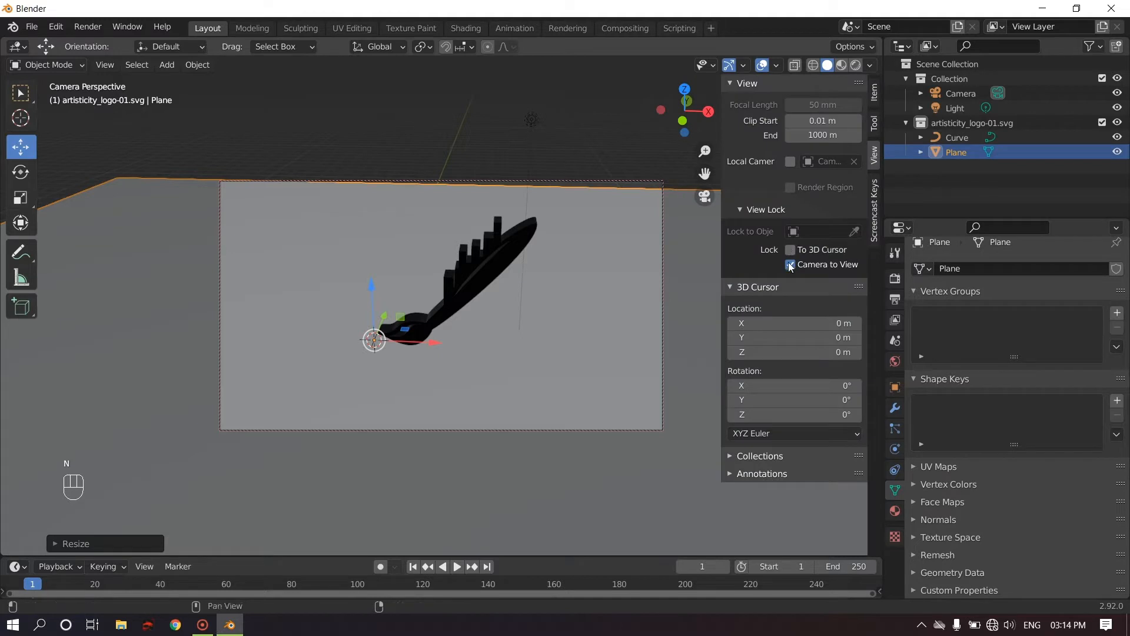
click(790, 266)
click(790, 265)
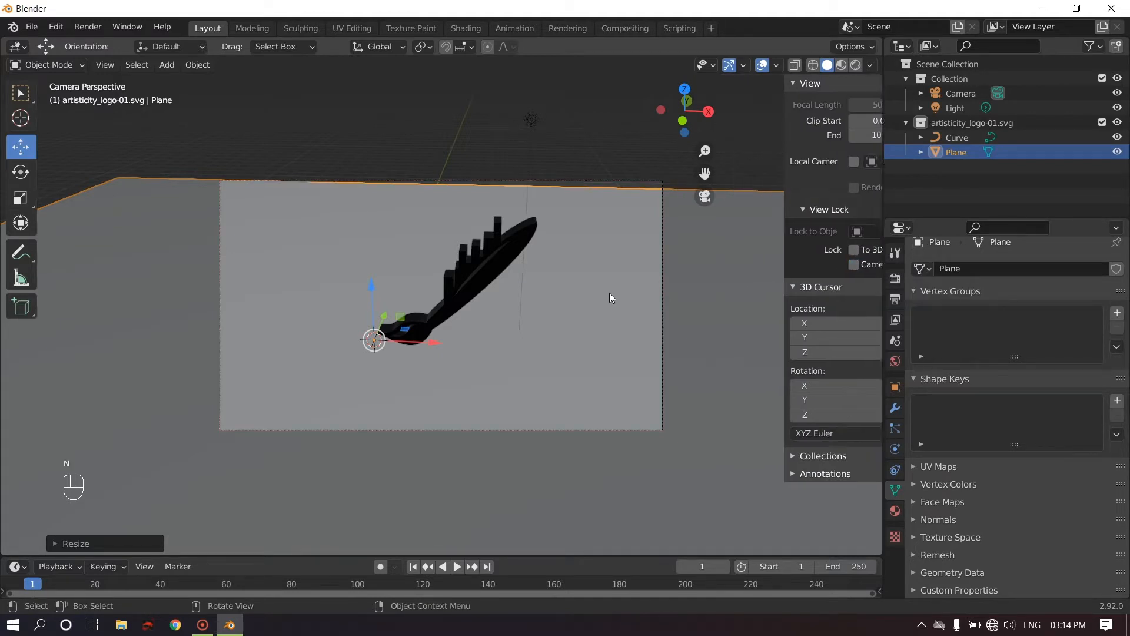
key(n)
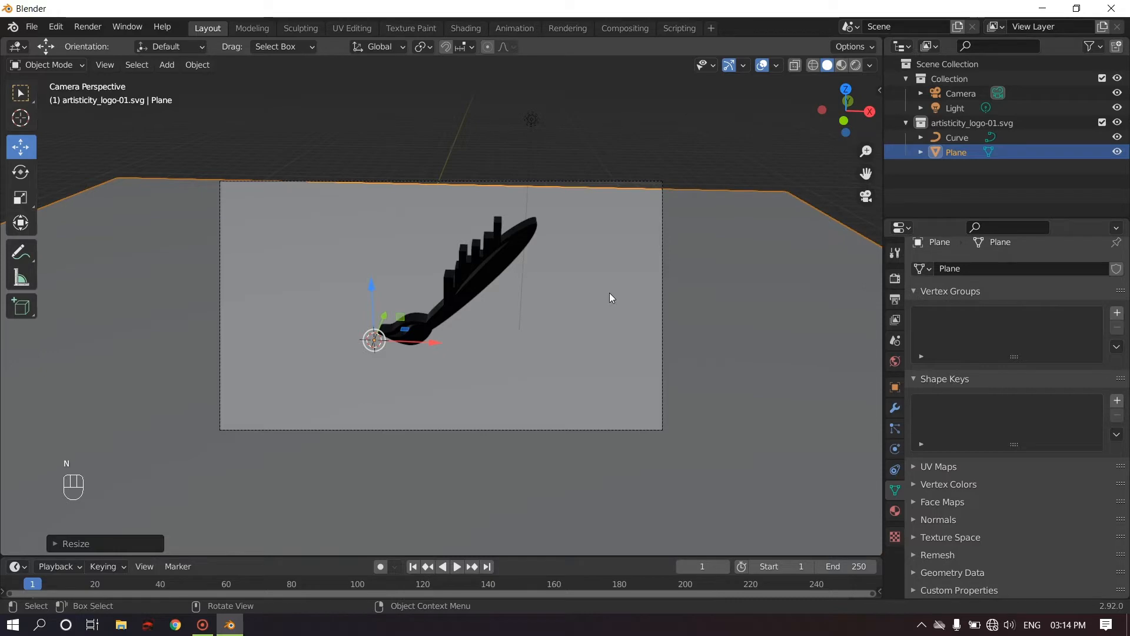
- Save the project on the Desktop as logo3d.blend
key(ctrl+s)
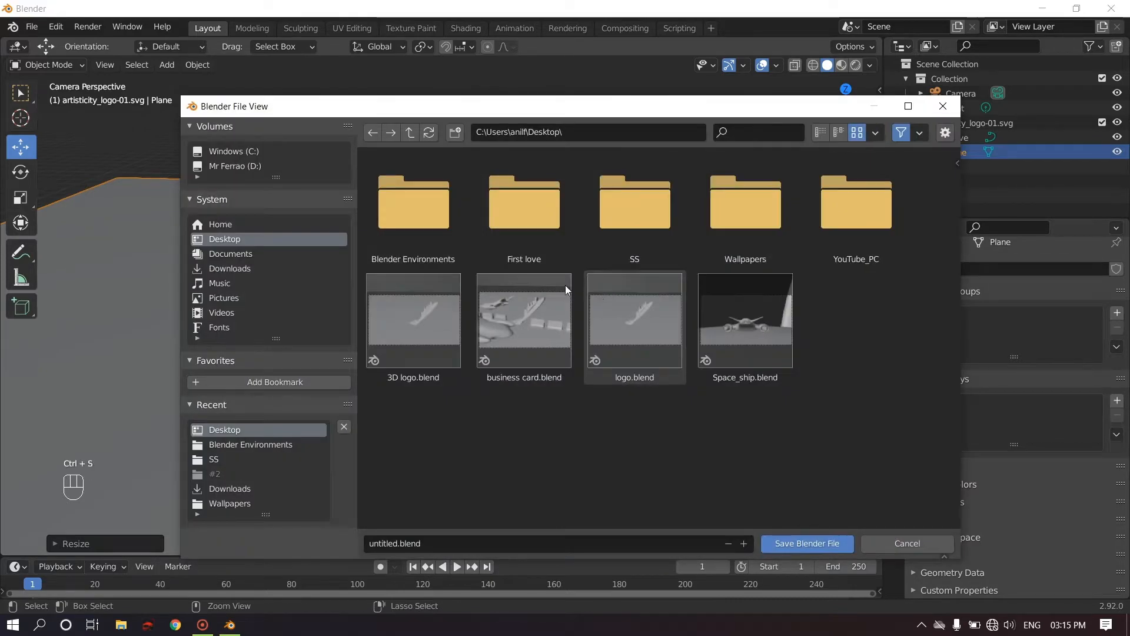
click(444, 540)
text(log)
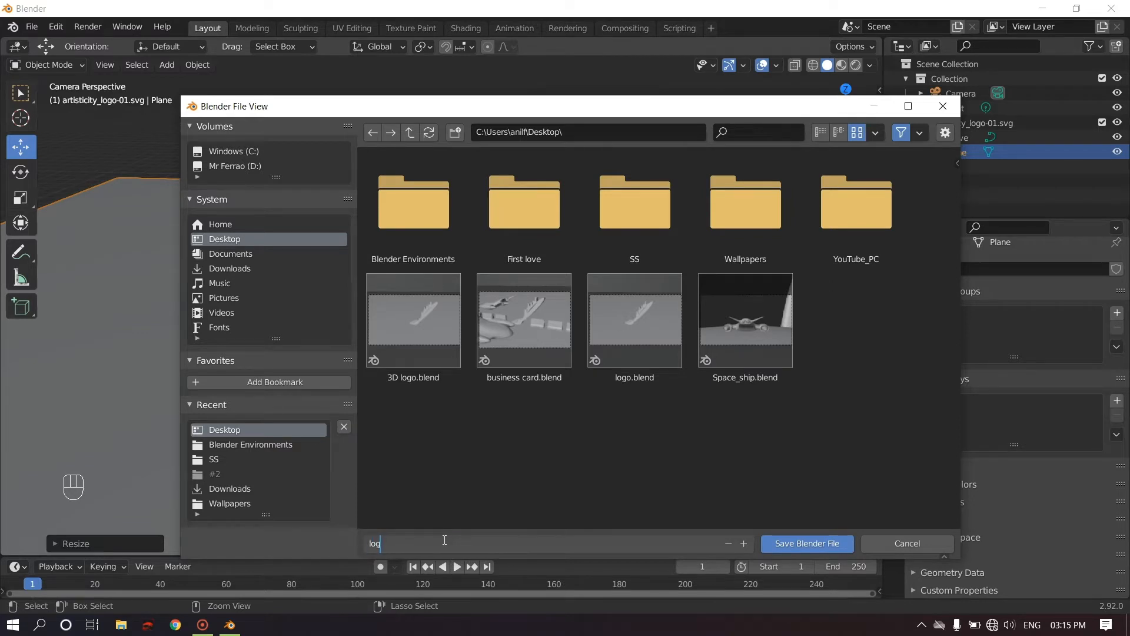
text(o3d)
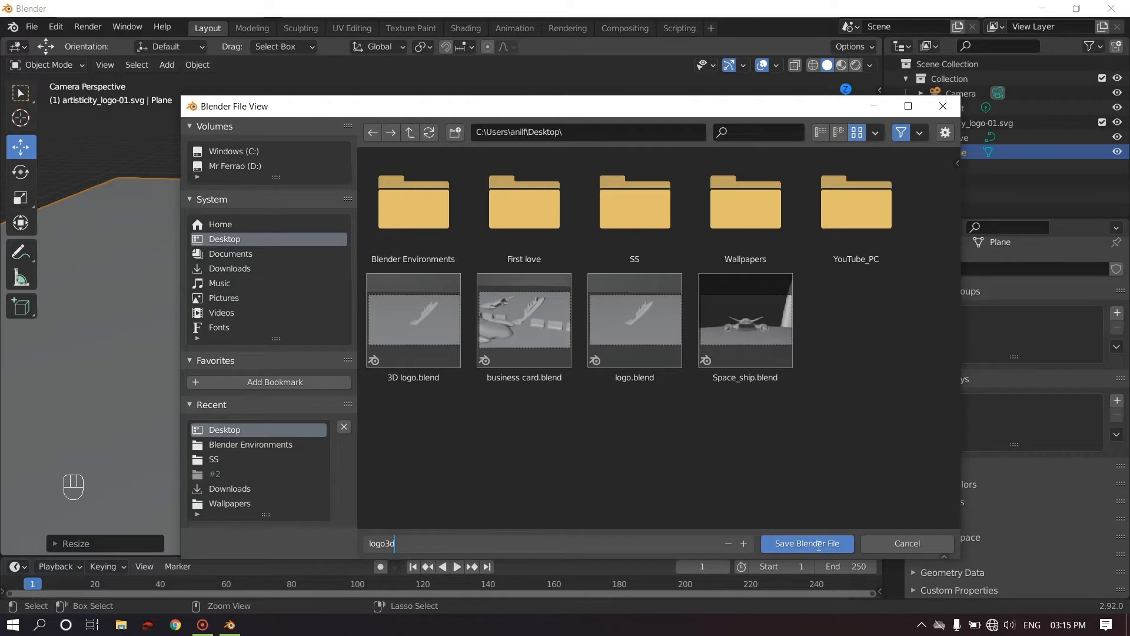
click(818, 544)
click(817, 544)
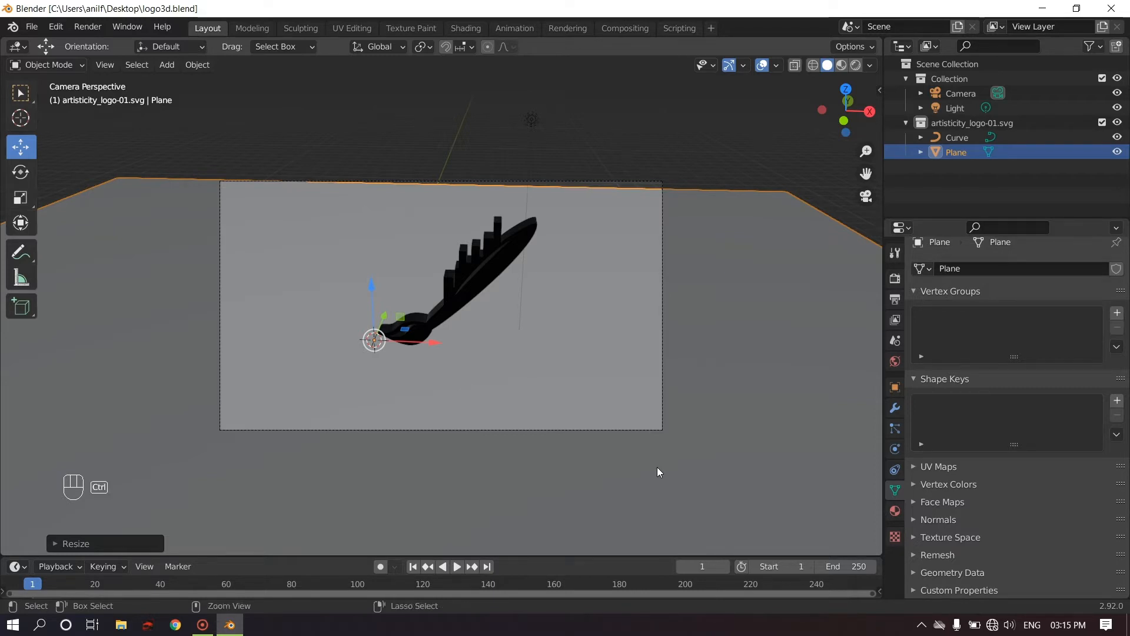
key(ctrl+s)
- Move the floor plane along the Y axis, away from the camera behind the logo
scroll(630, 201, up, 1)
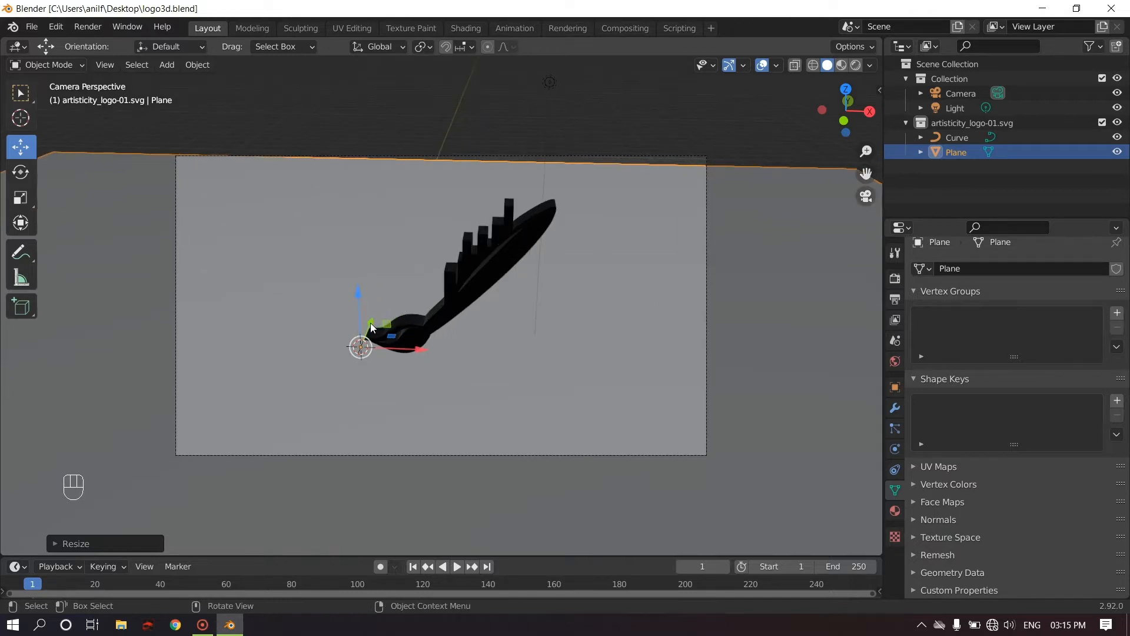
drag(371, 327, 420, 200)
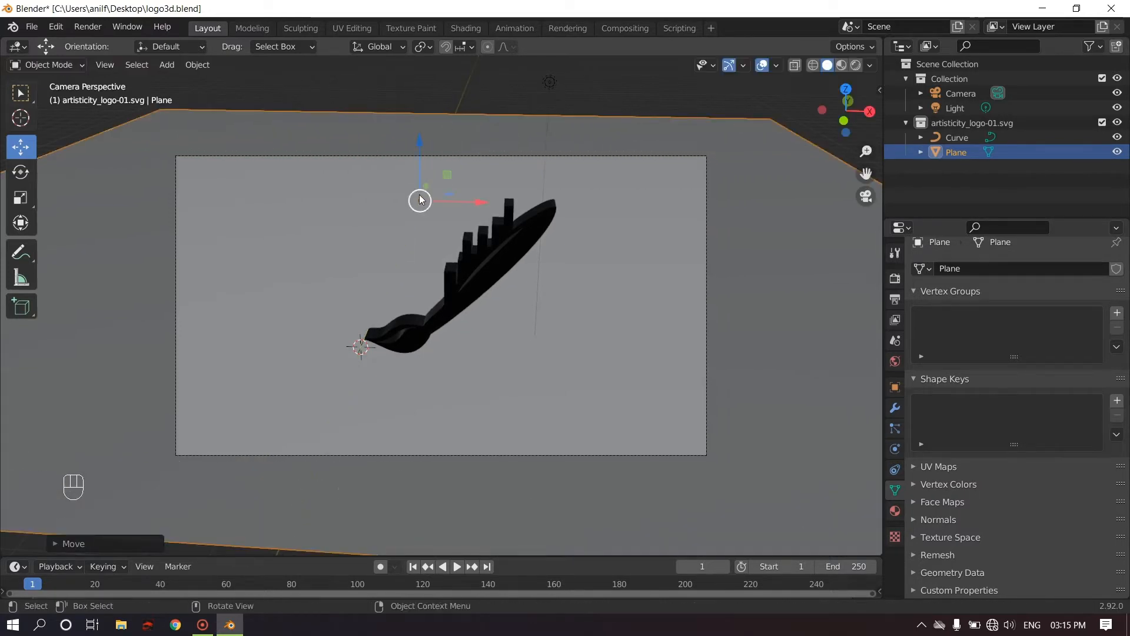
- Switch the viewport shading to Rendered
scroll(474, 254, down, 3)
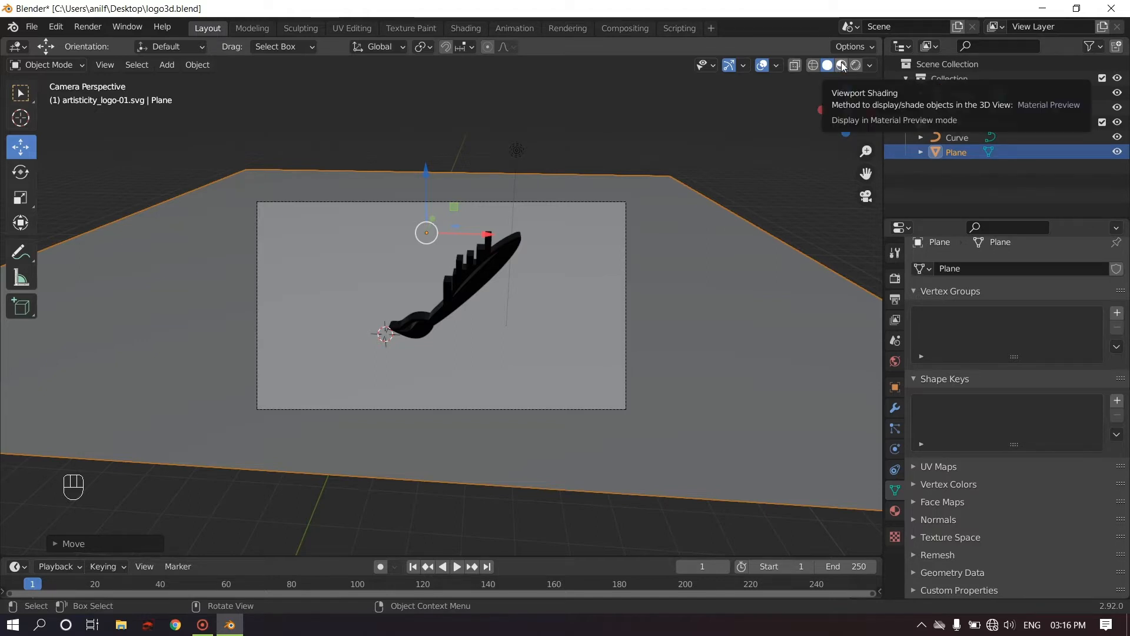
click(841, 65)
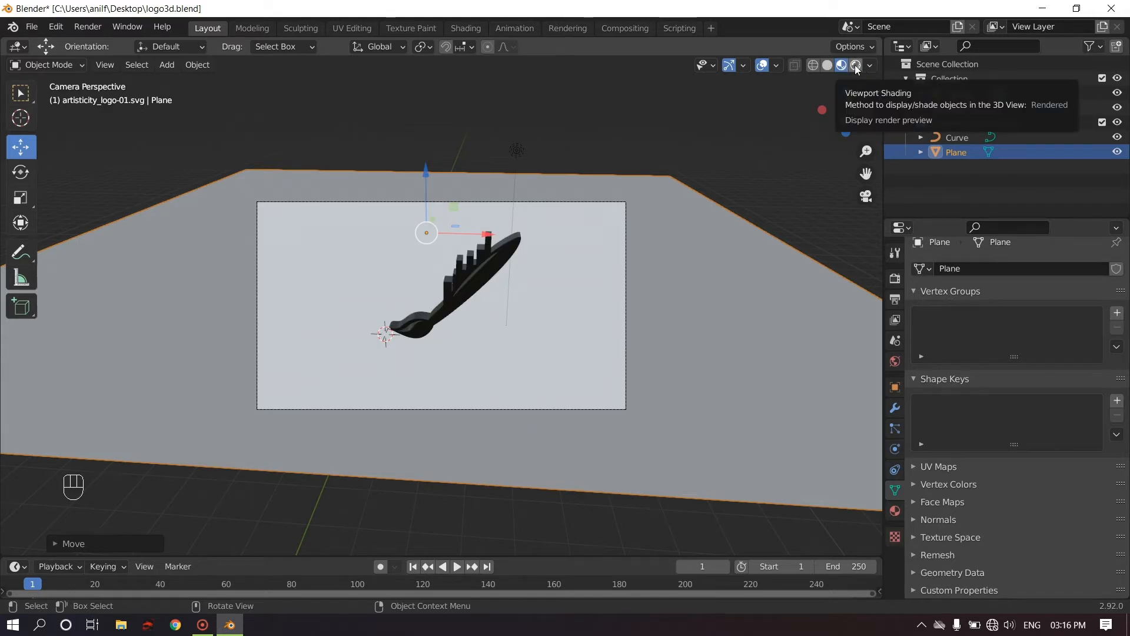
click(855, 65)
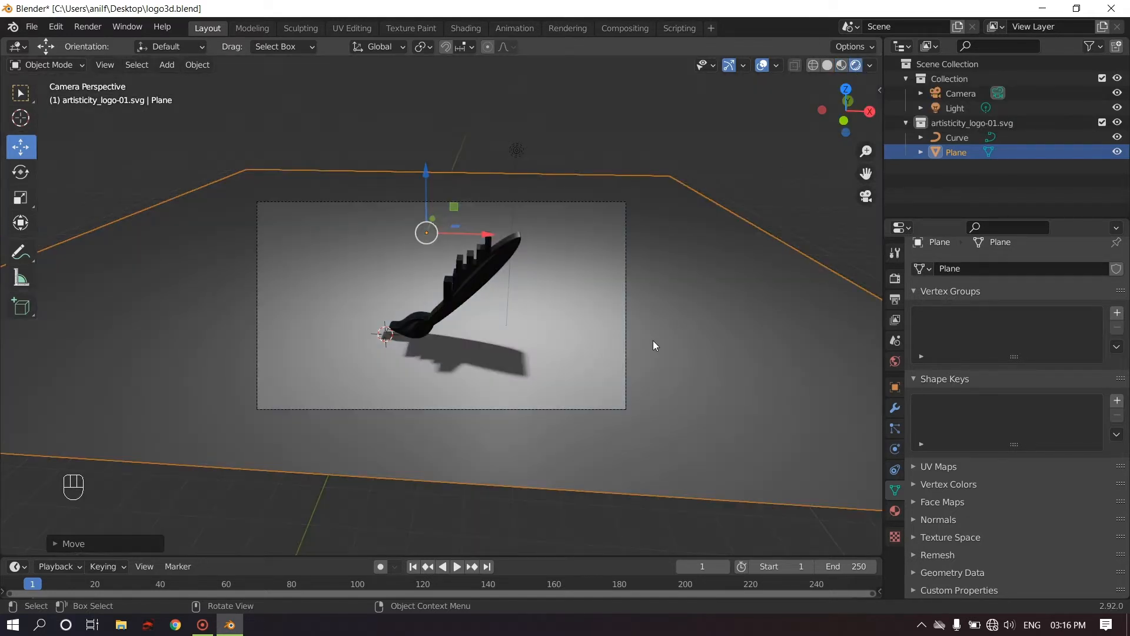
- Set the render engine to Cycles and its device to GPU Compute
click(894, 279)
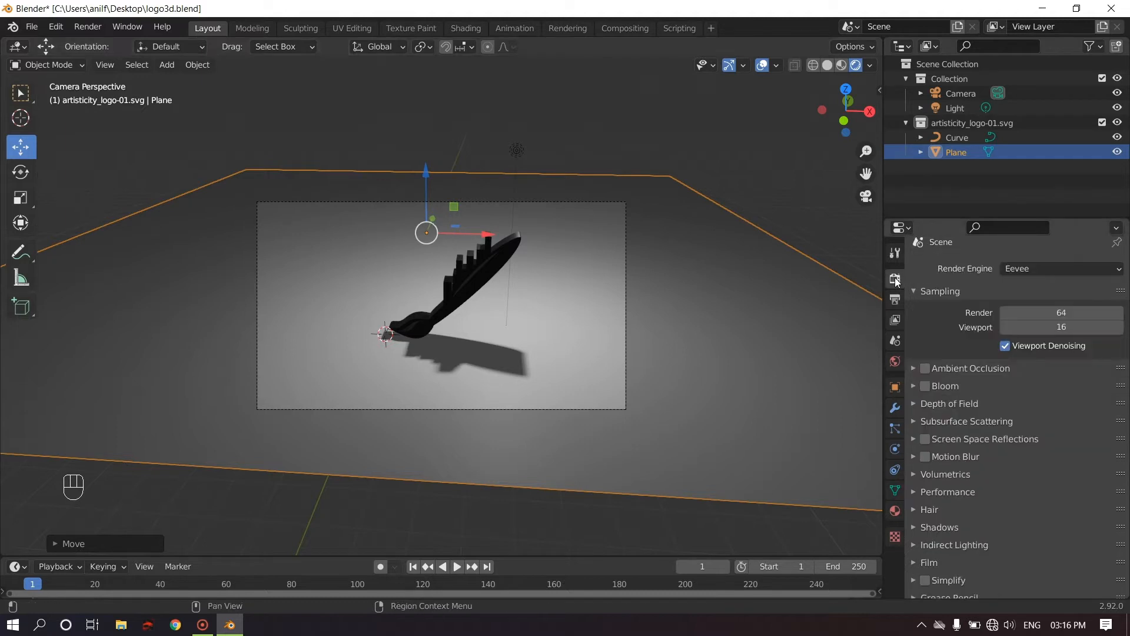
click(1026, 268)
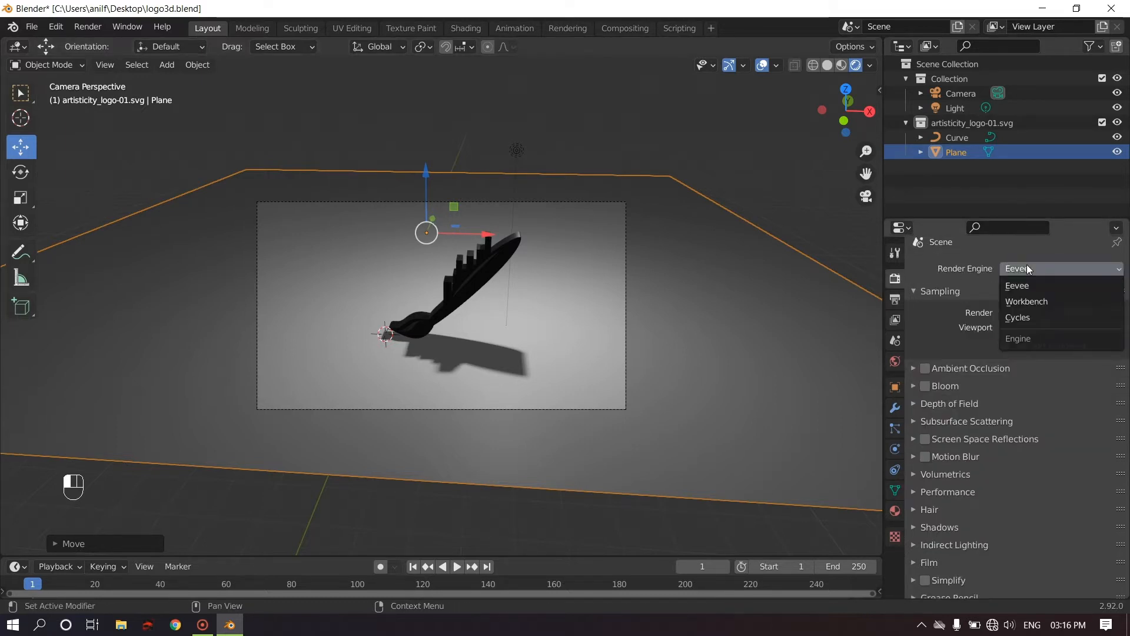
click(1019, 316)
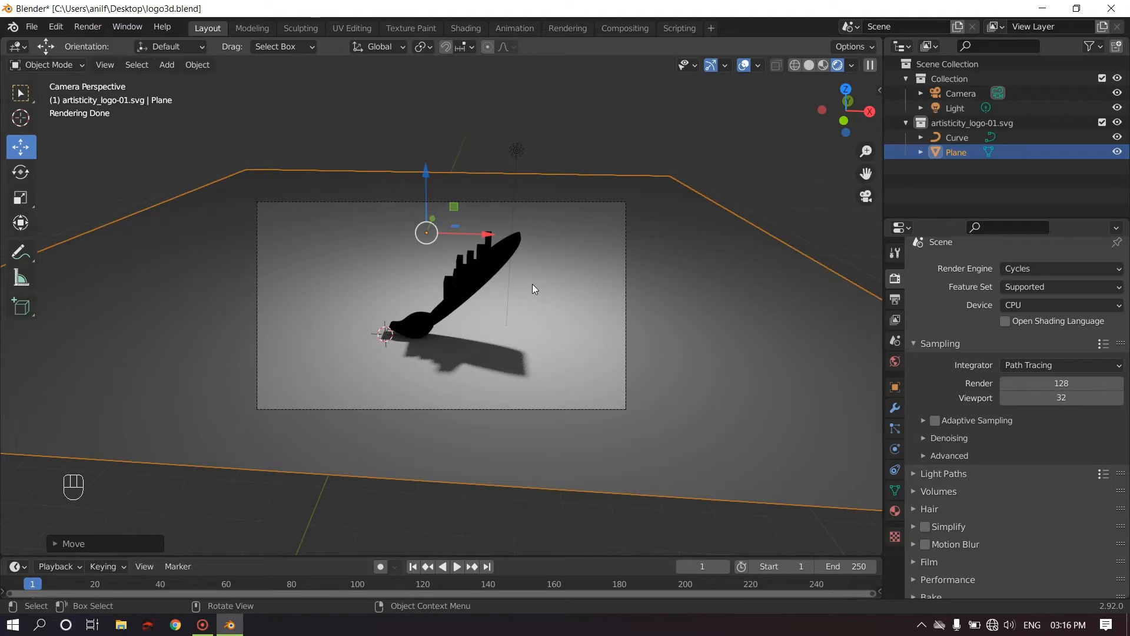
click(1042, 305)
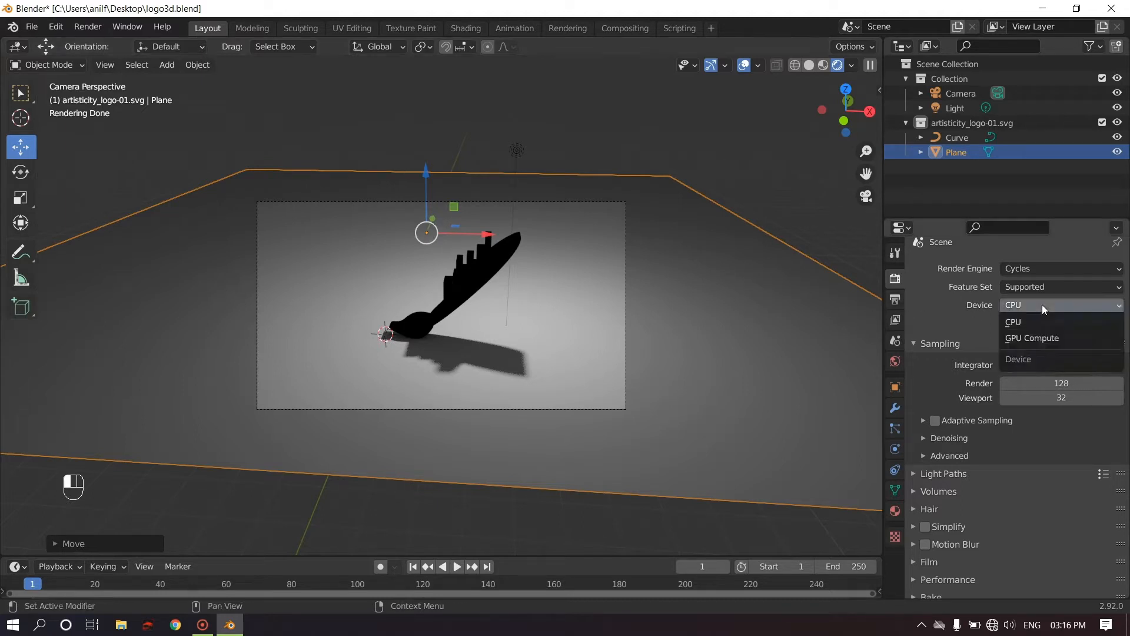
click(1028, 337)
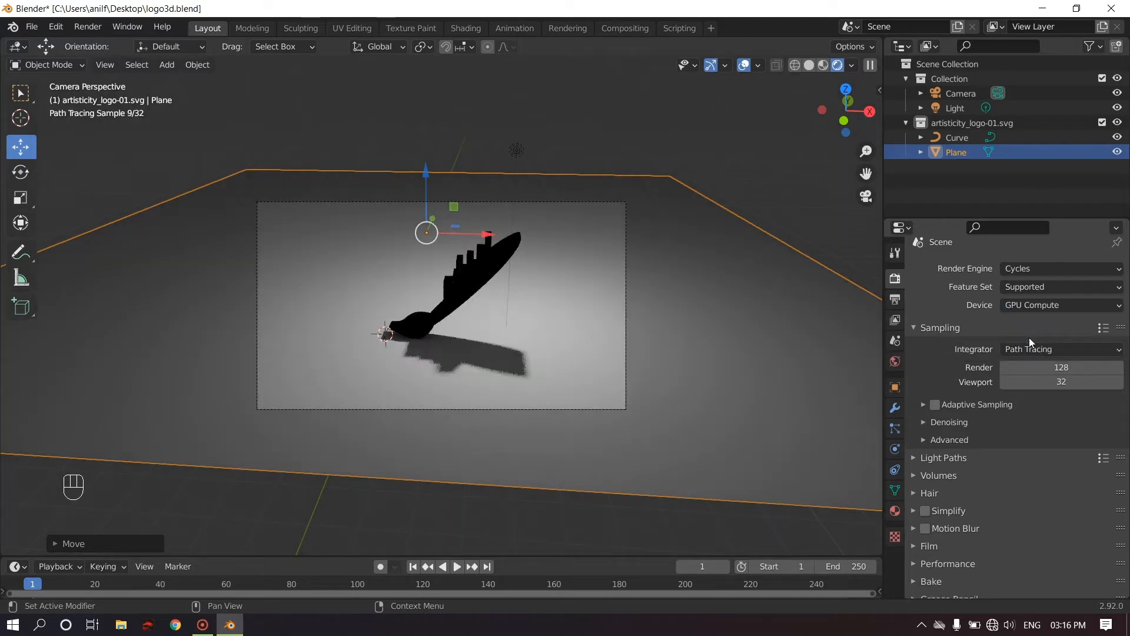
- Enable Adaptive Sampling and turn on render denoising with the OptiX denoiser in the Cycles sampling settings
click(936, 404)
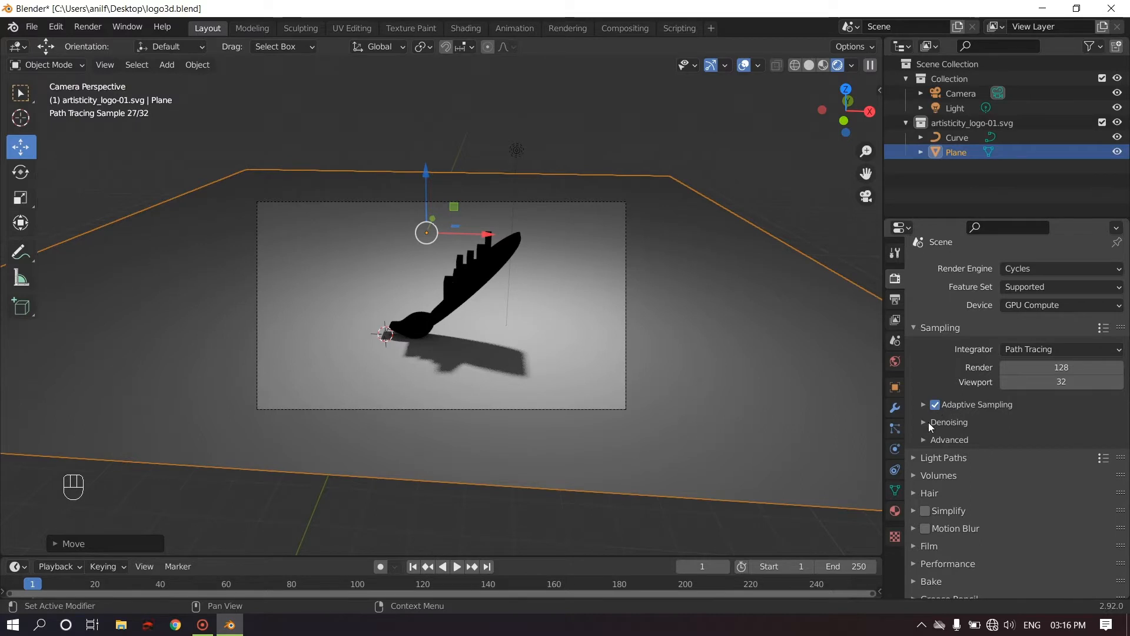
click(930, 423)
click(1005, 445)
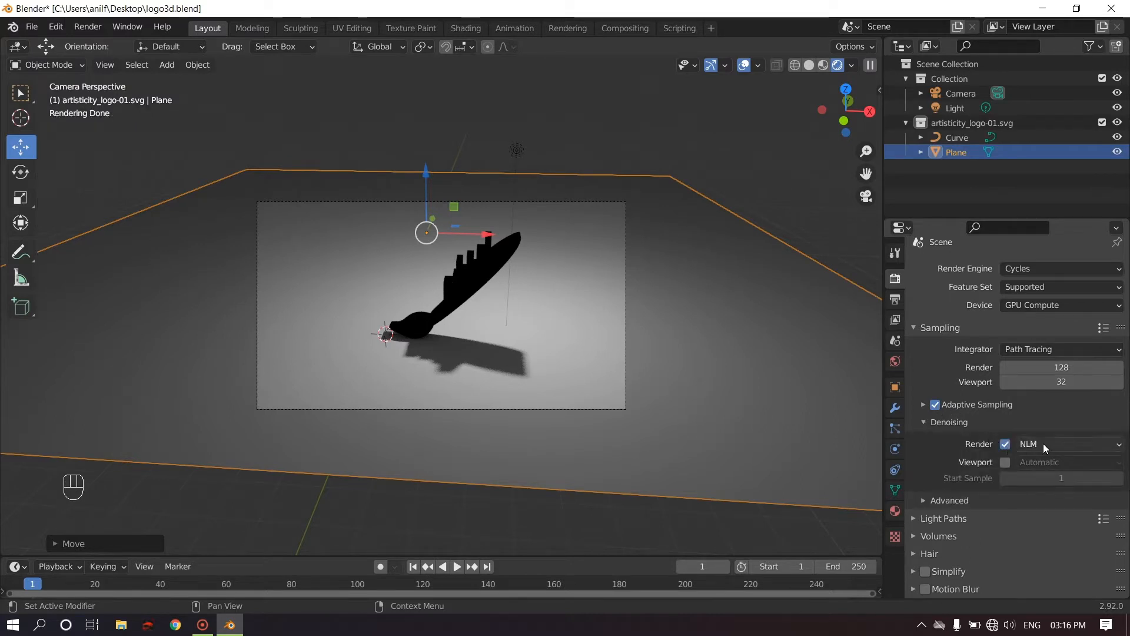
click(1043, 444)
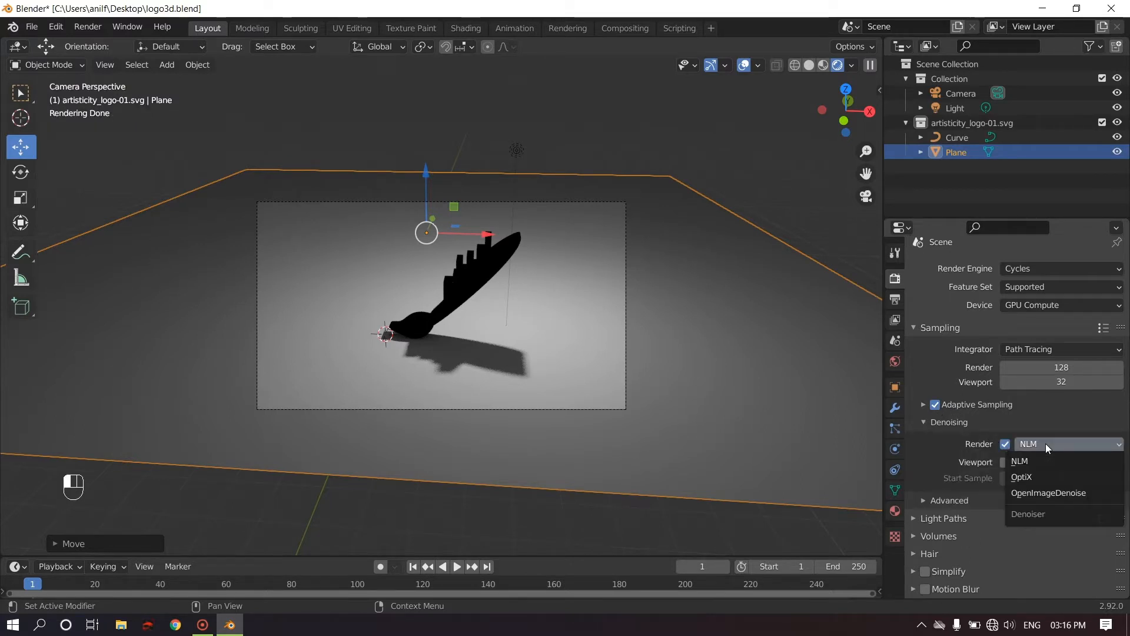
click(1029, 478)
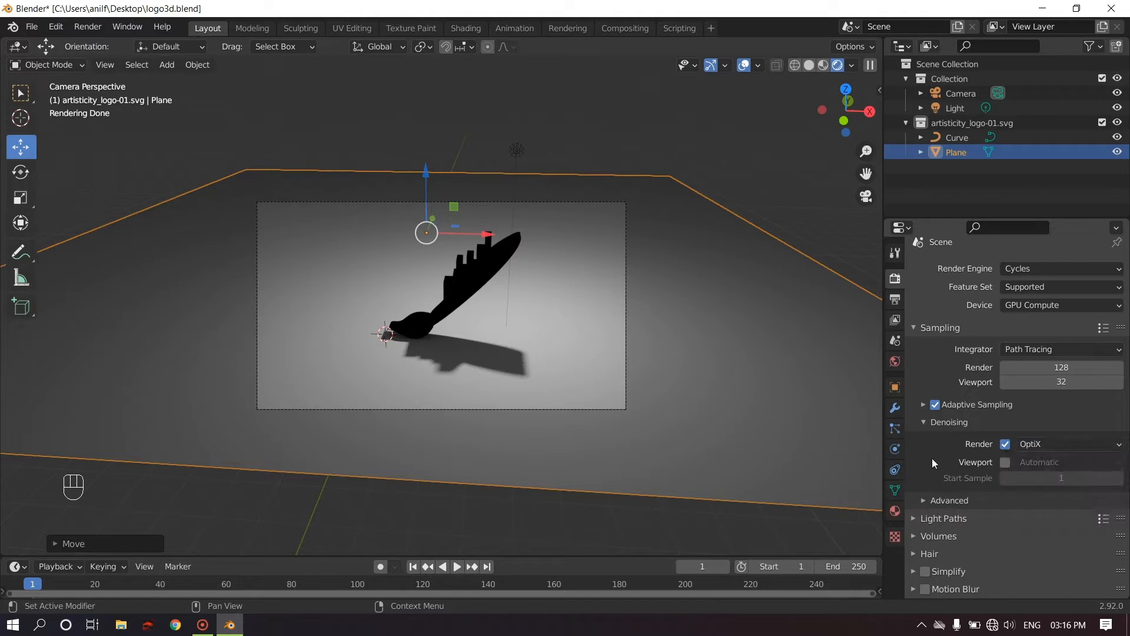
click(924, 423)
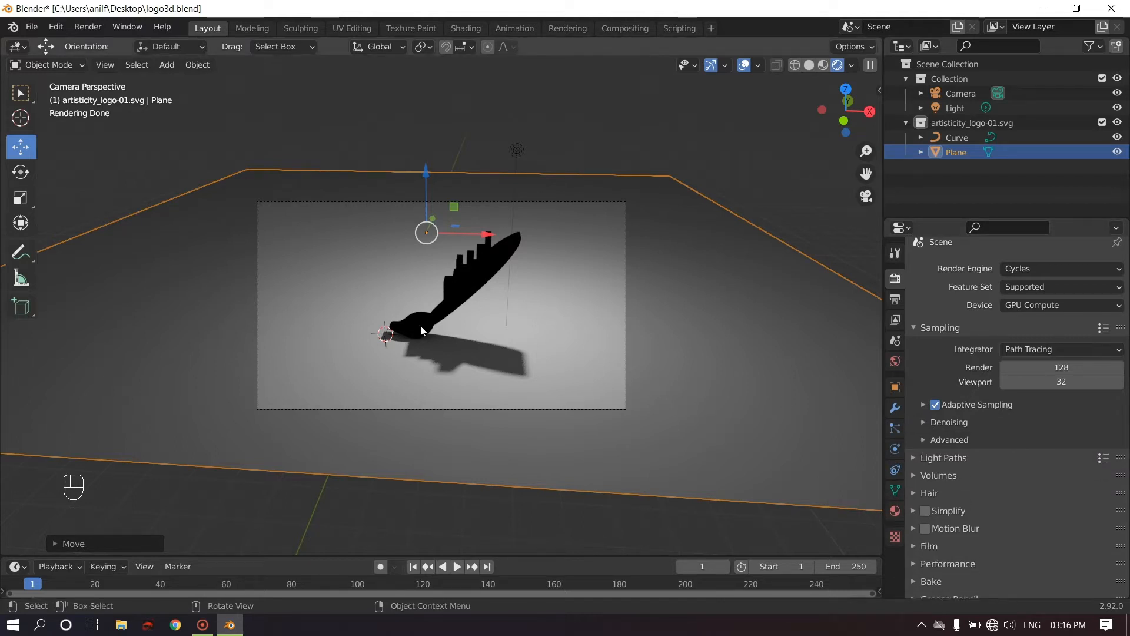
- Set the diffuse color of the logo curve's SVGMat material to white, with a V value of 1.000
click(473, 284)
click(894, 491)
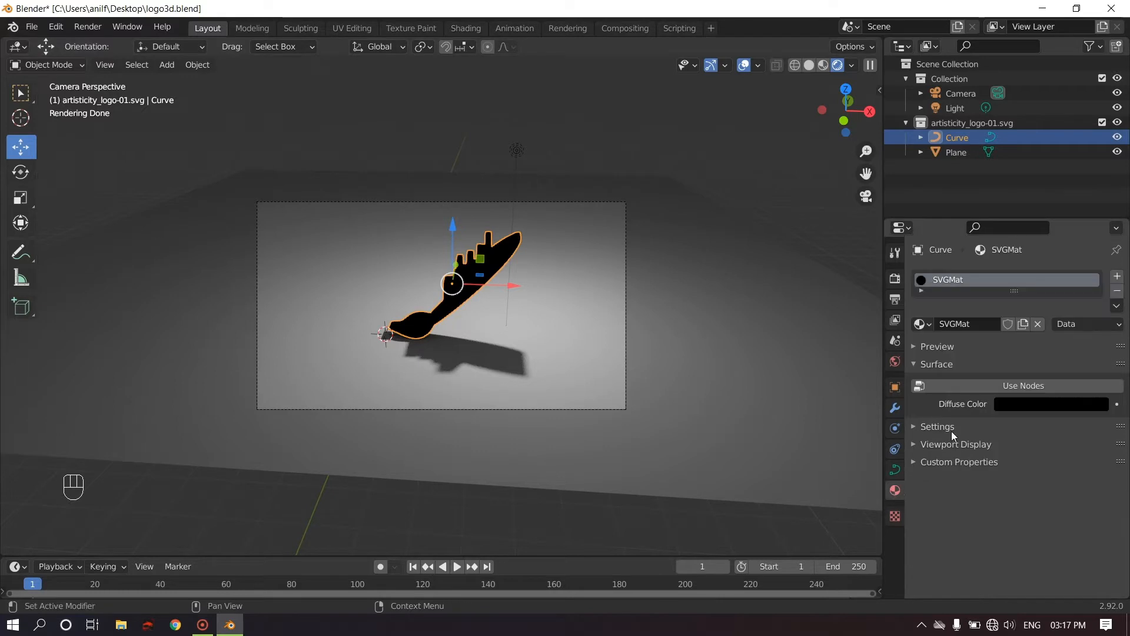
click(1016, 402)
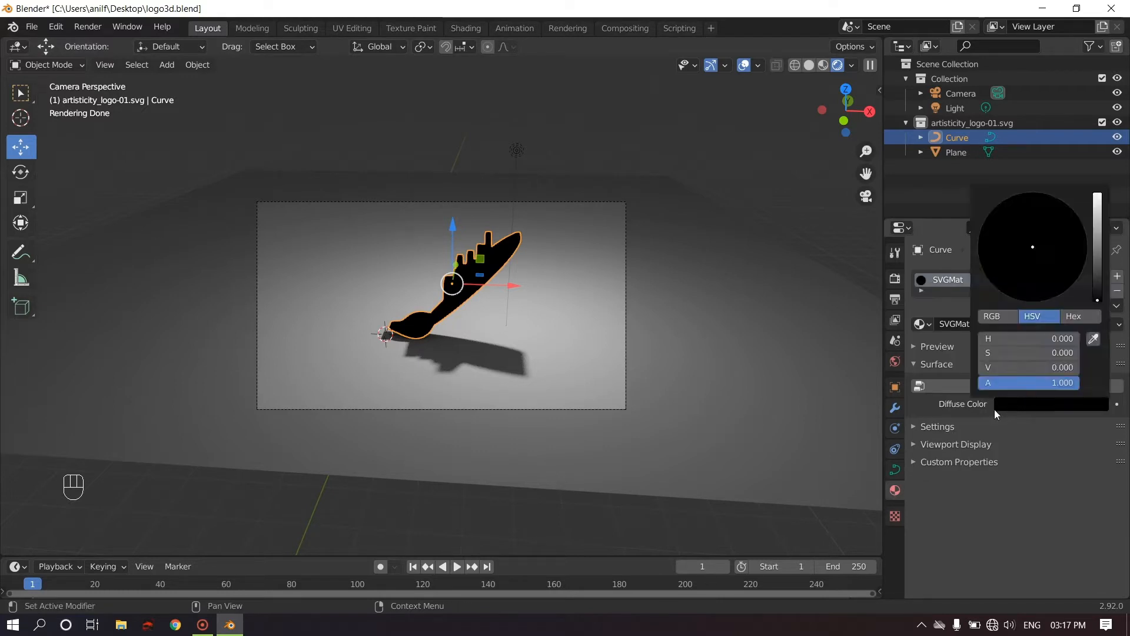
drag(1100, 263, 1098, 194)
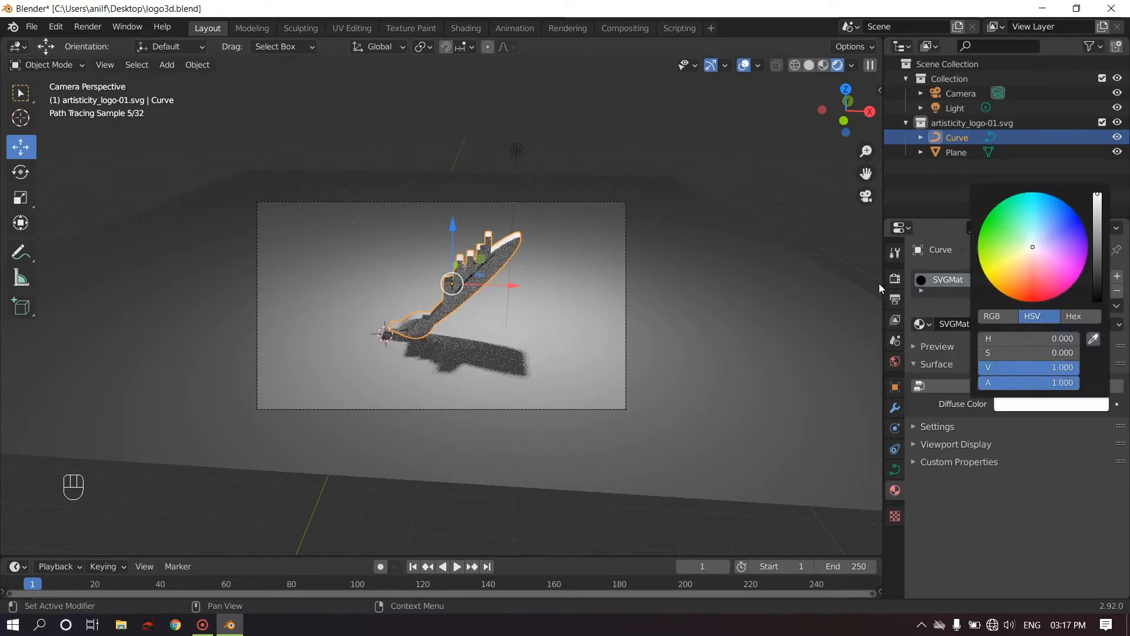
click(713, 317)
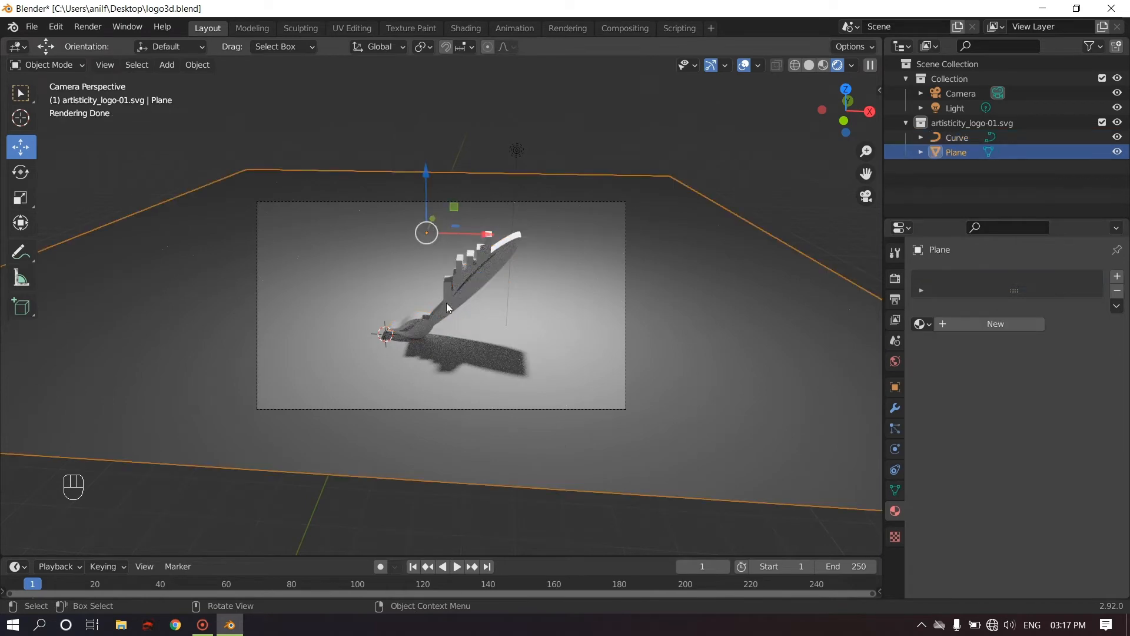
scroll(446, 303, up, 4)
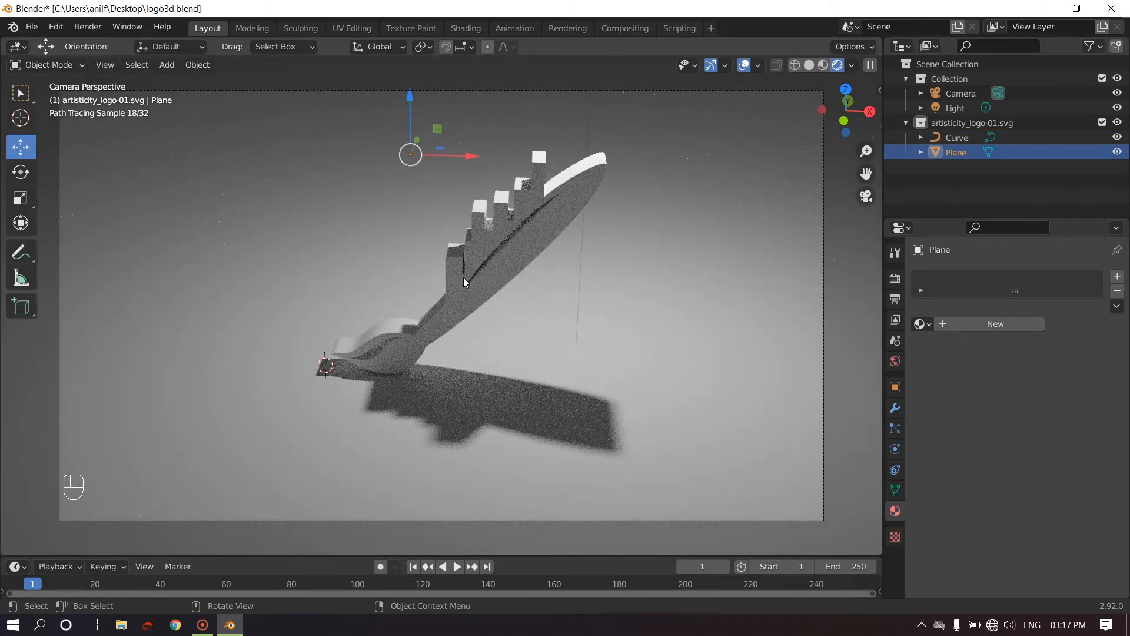
scroll(464, 281, down, 3)
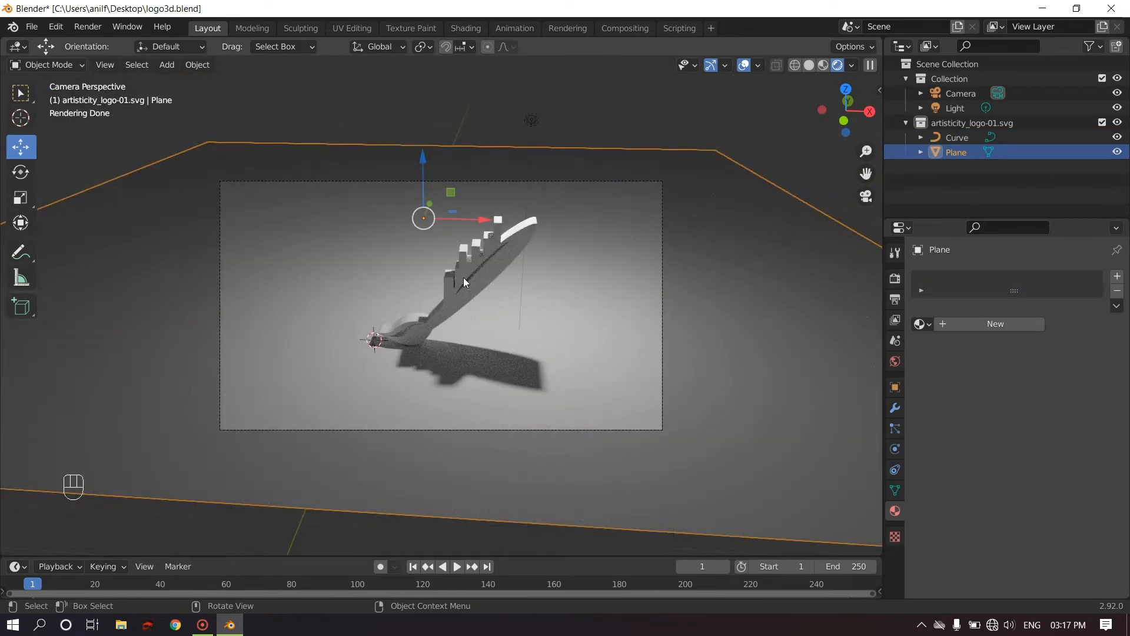
- Reframe the logo from a slightly lower camera angle with Camera to View enabled only for this adjustment, and save the project
key(n)
click(790, 264)
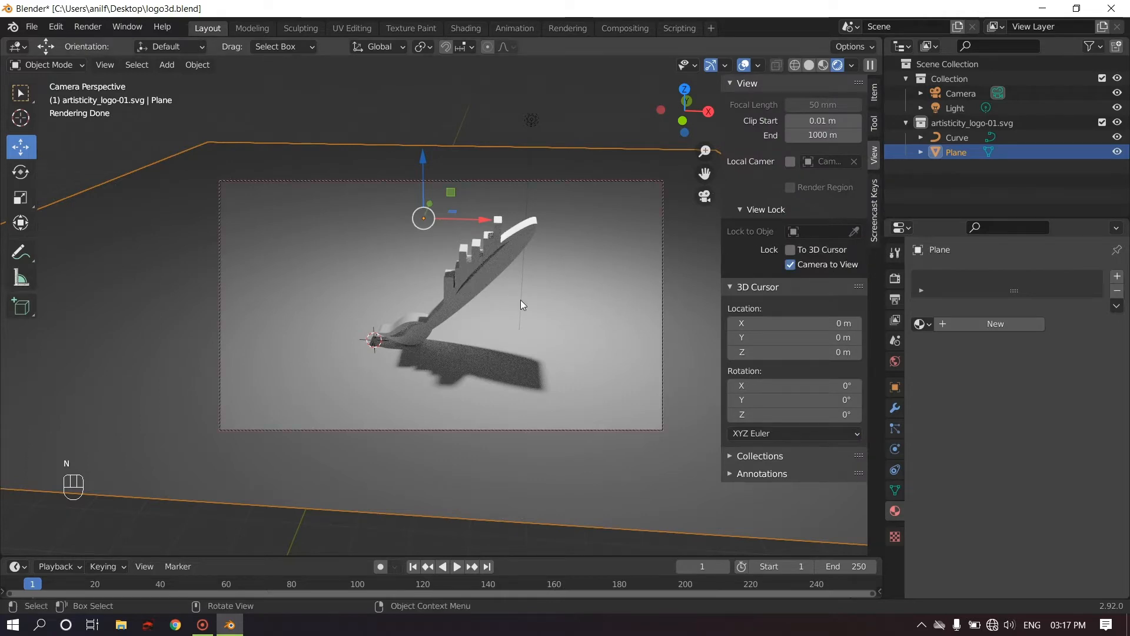
middle_drag(517, 299, 516, 284)
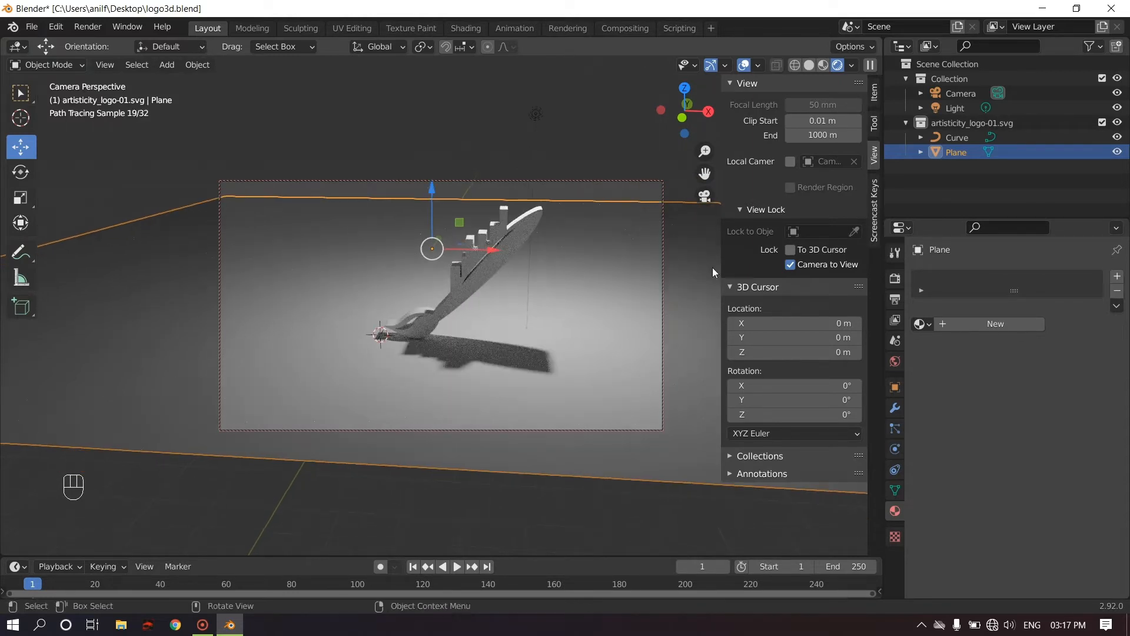
click(790, 265)
key(n)
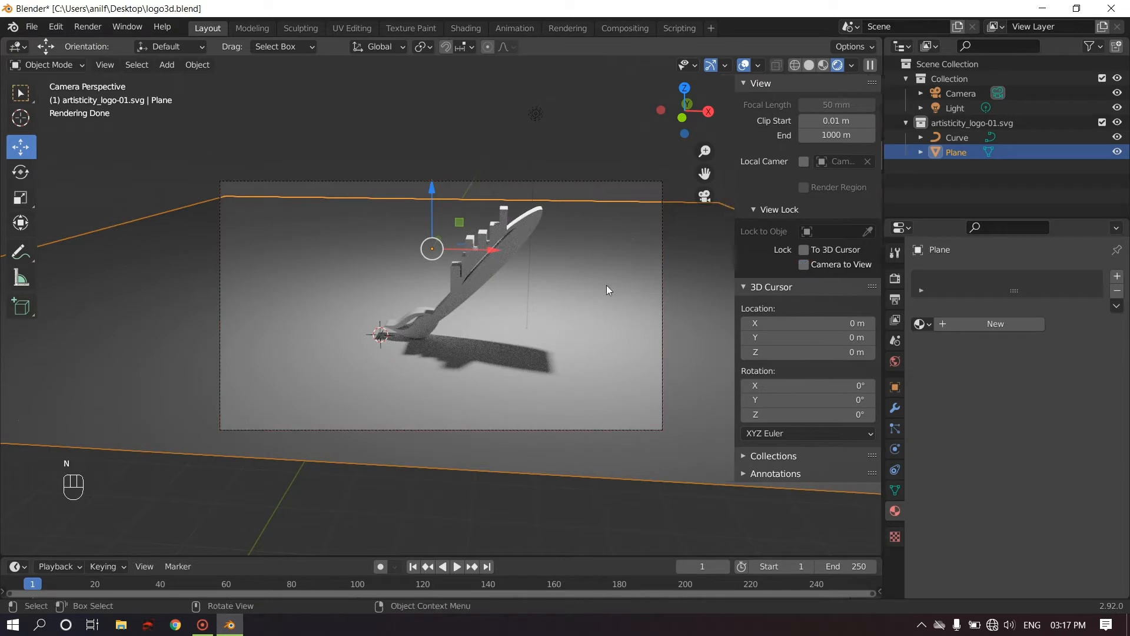
key(ctrl+s)
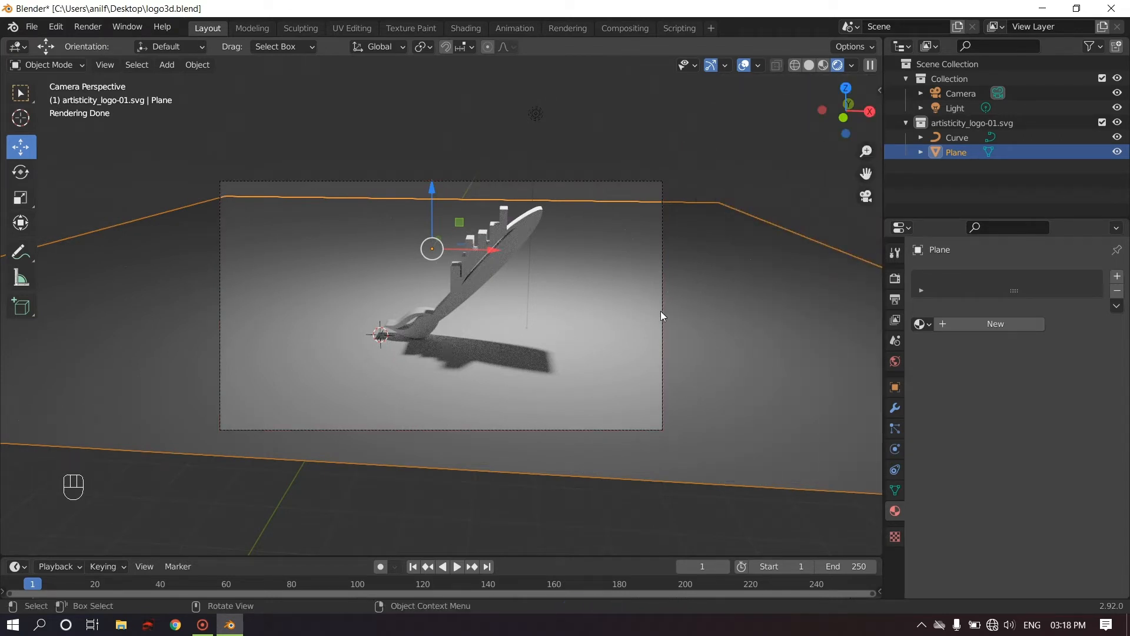
- Enlarge the floor plane uniformly, and stretch it further along the Y and X axes behind and beside the logo
key(s)
click(741, 343)
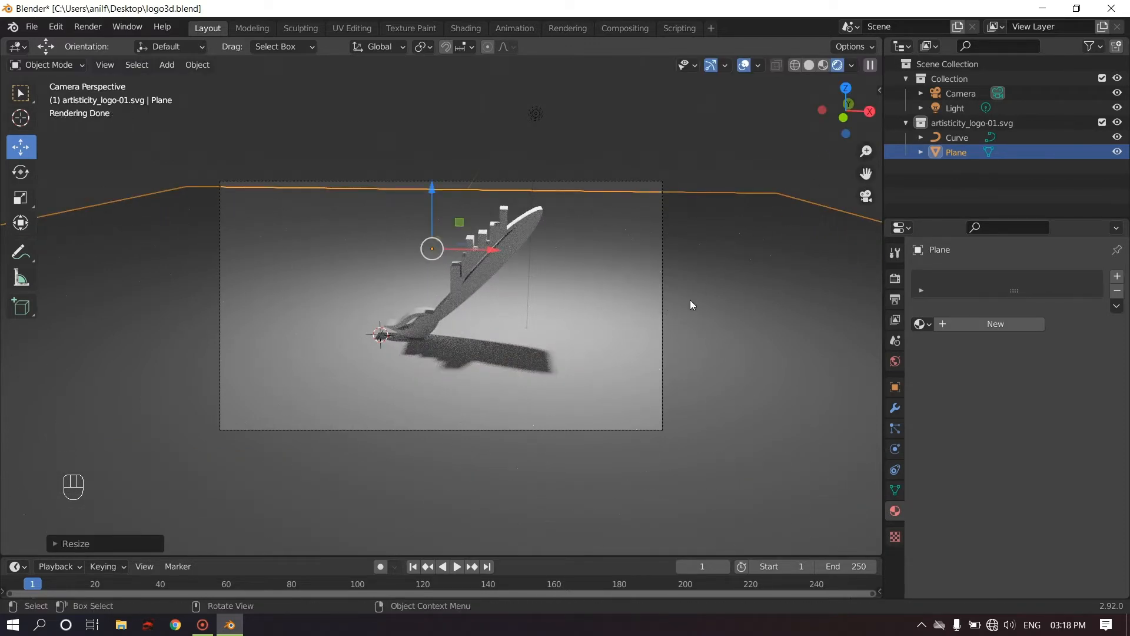
key(s)
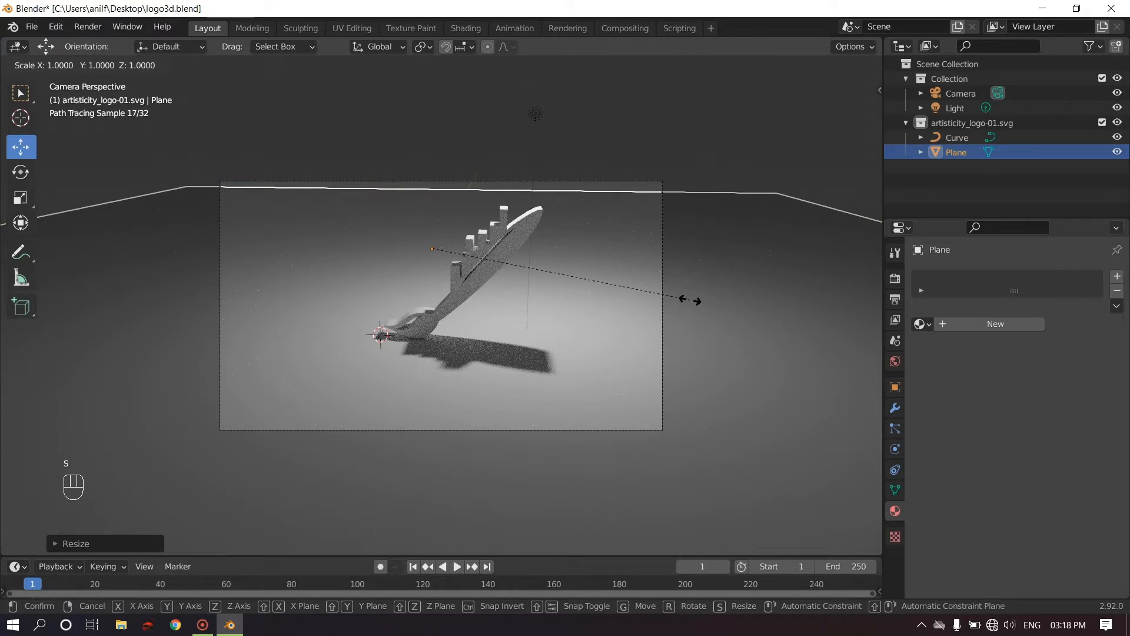
key(y)
click(840, 357)
key(s)
key(x)
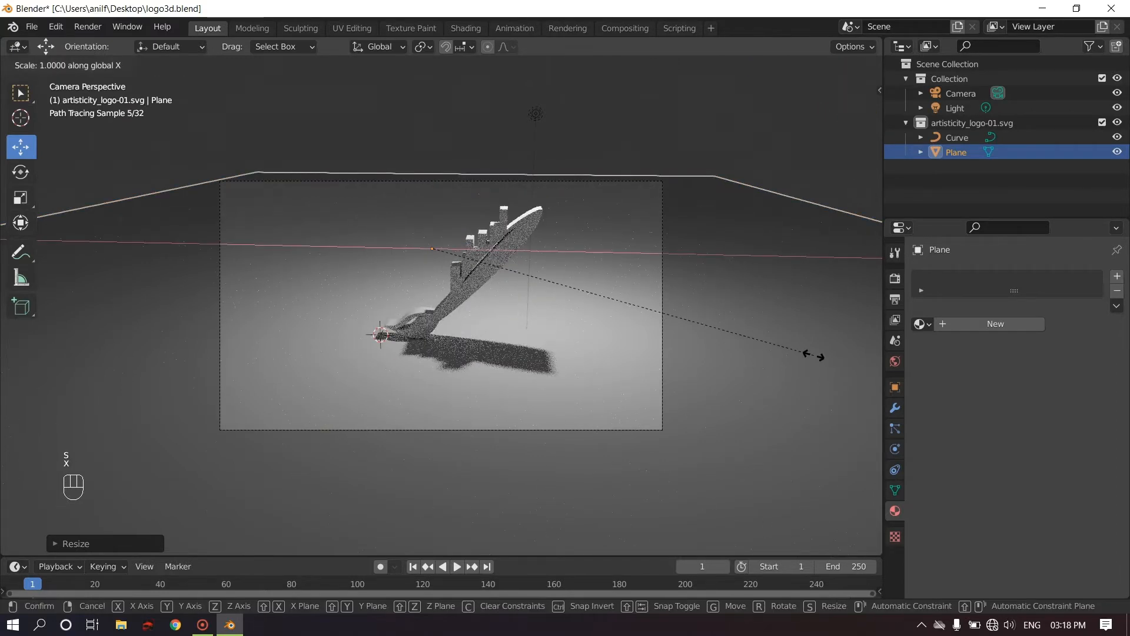
click(839, 359)
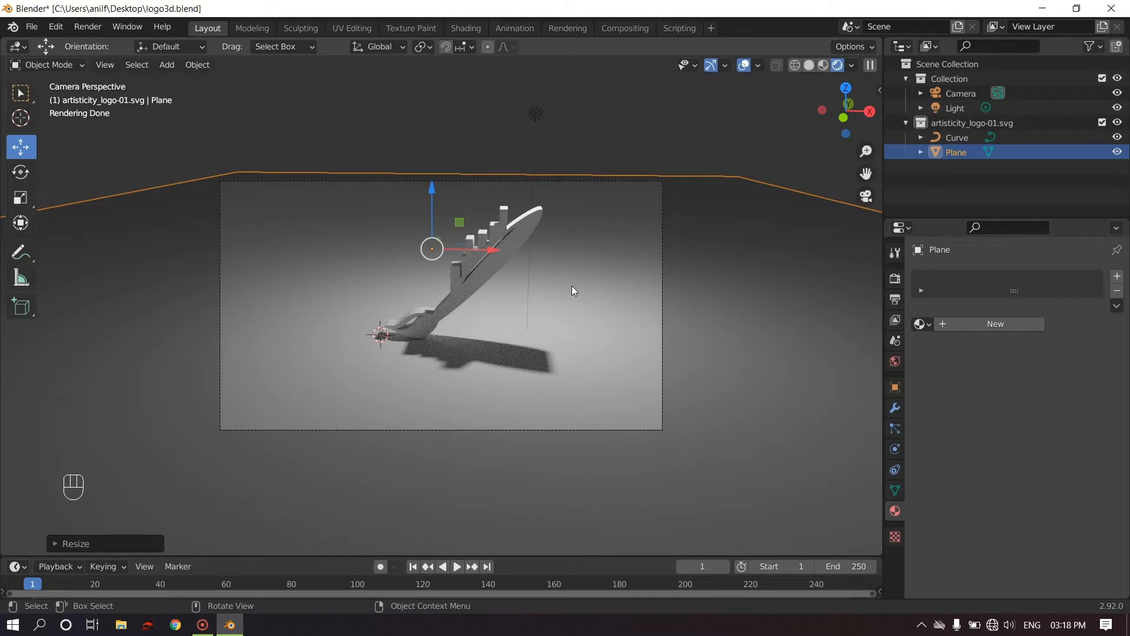
- Delete the point light above the logo from the scene
click(535, 113)
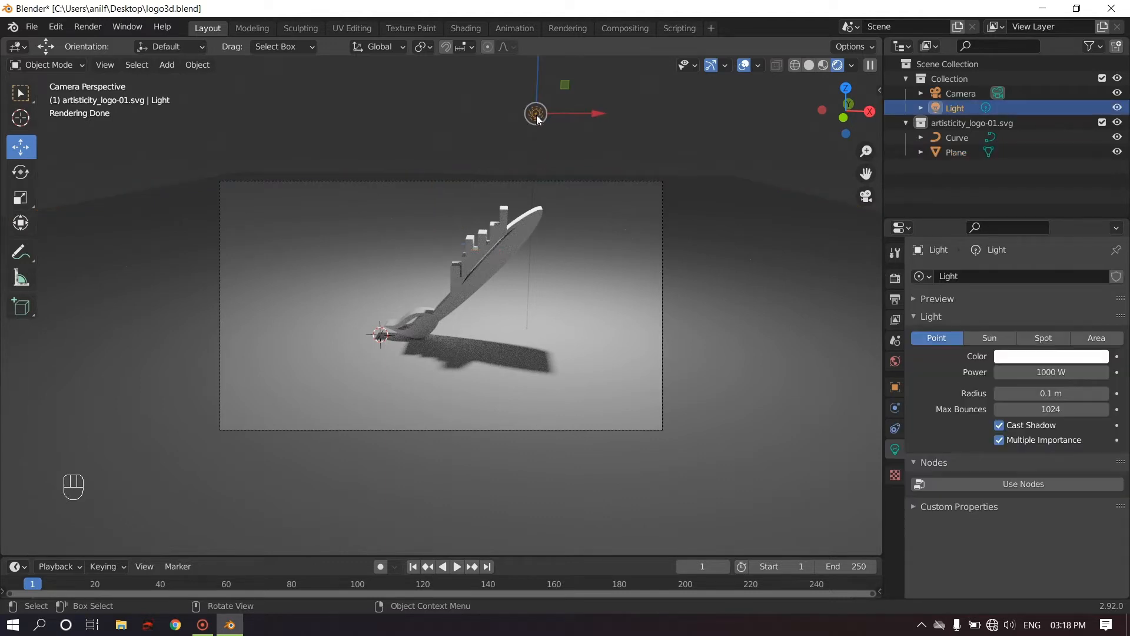
key(x)
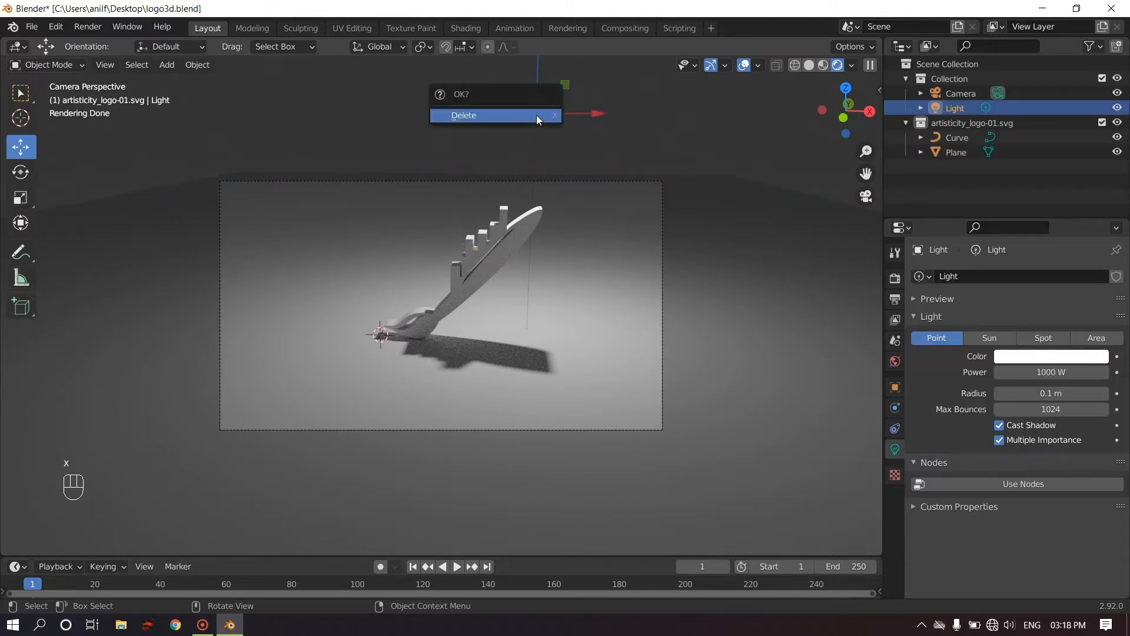
click(535, 115)
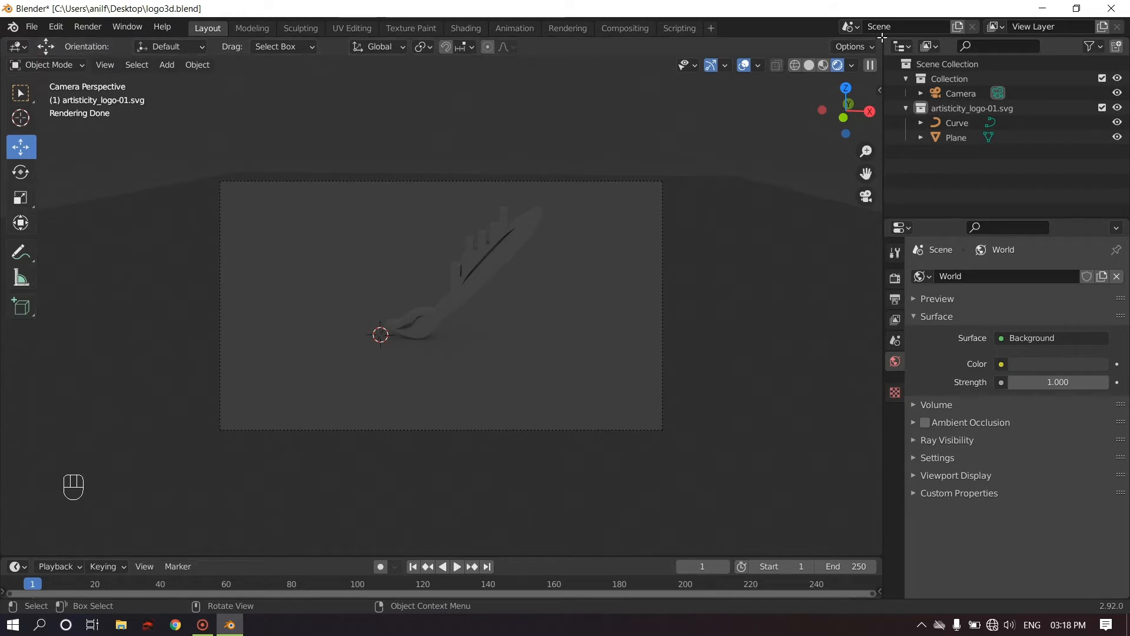
- Split the 3D viewport into two side-by-side areas and turn the wider one into a Shader Editor with a narrowed sidebar
drag(882, 37, 352, 103)
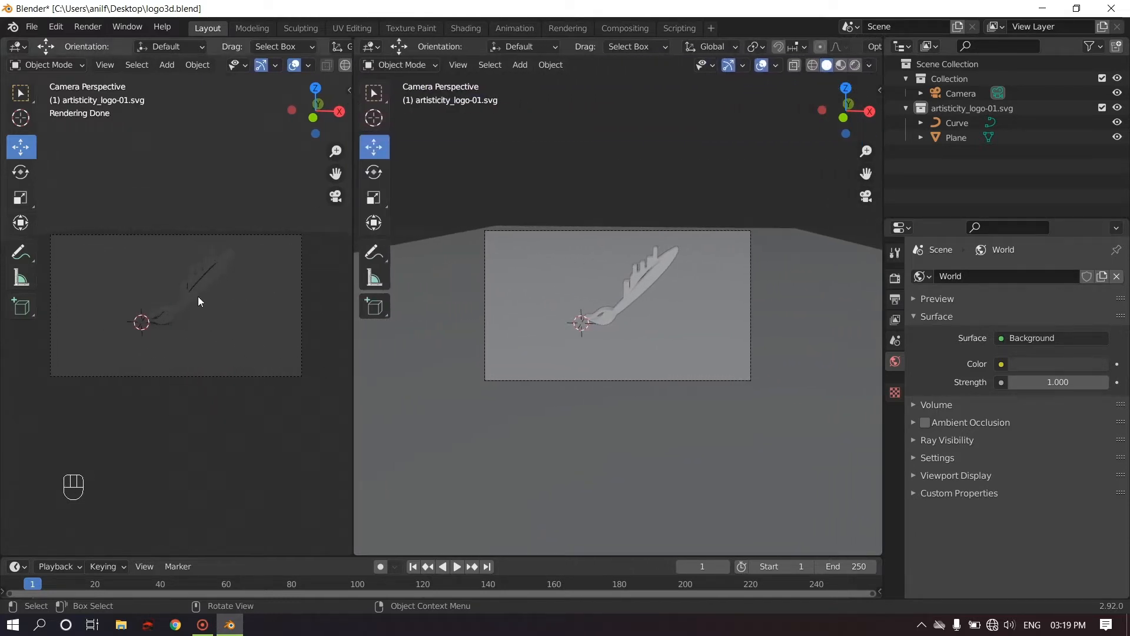
scroll(169, 281, up, 1)
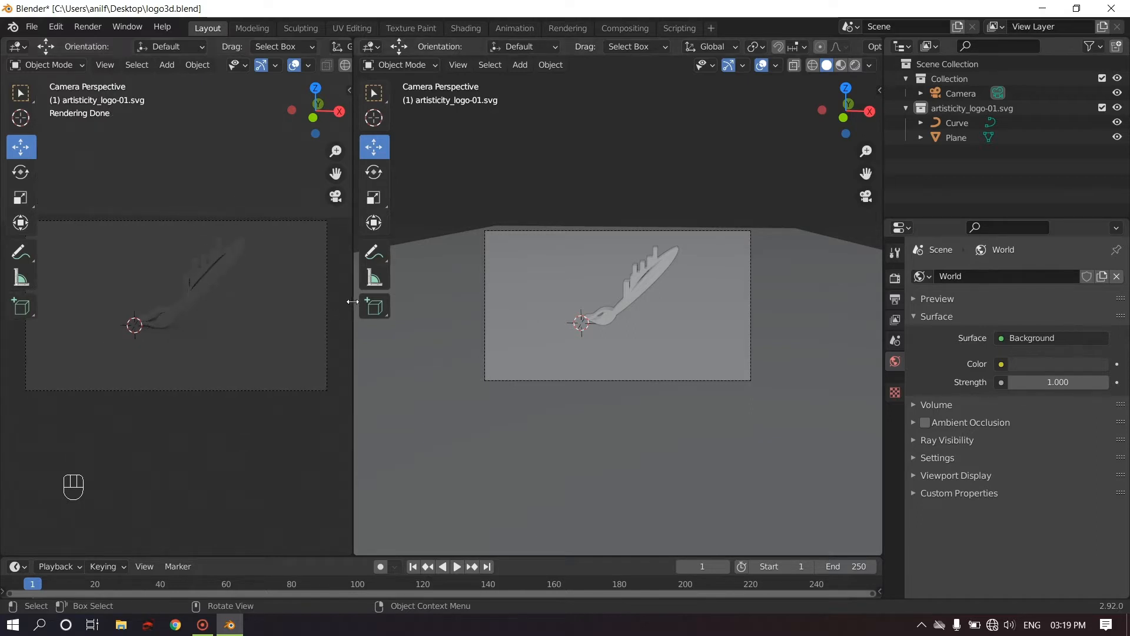
drag(354, 300, 384, 298)
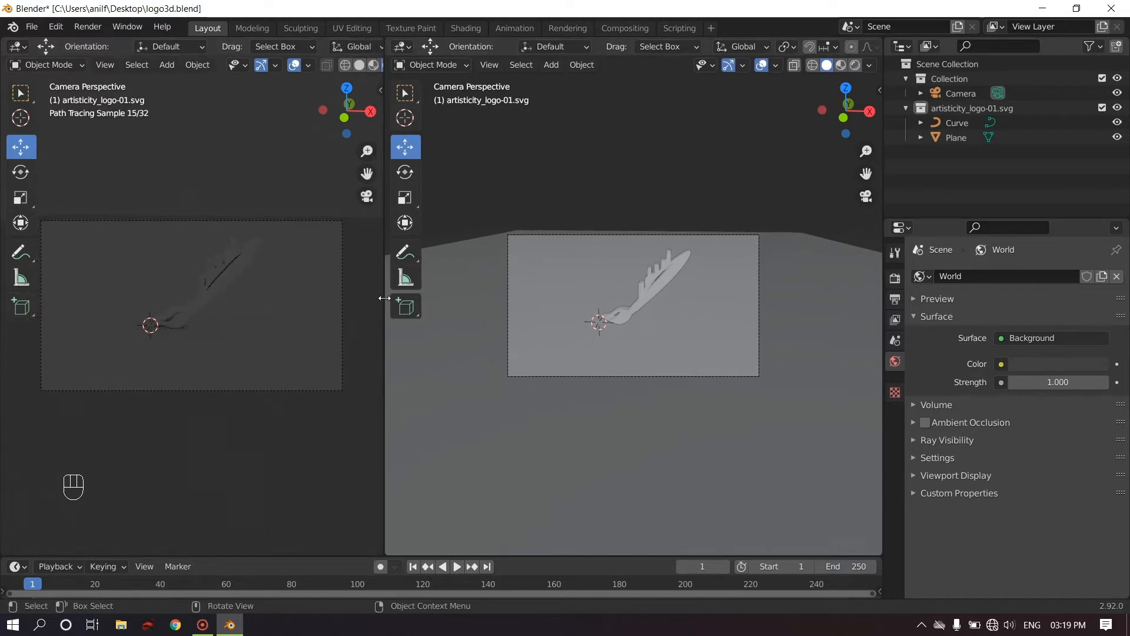
click(399, 44)
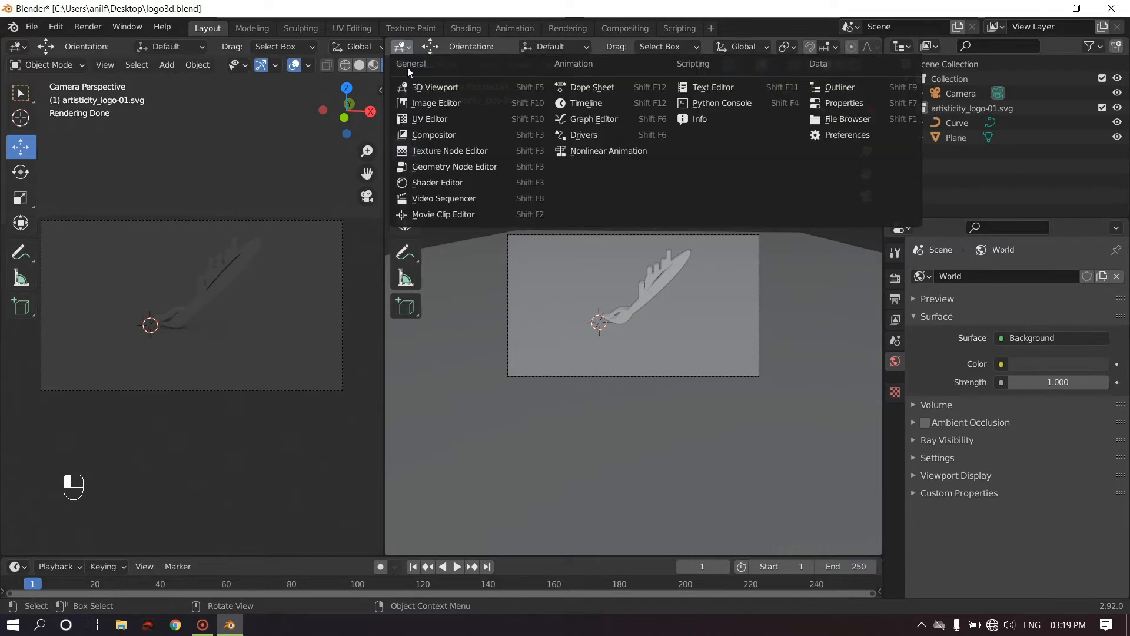
click(427, 185)
drag(724, 271, 853, 271)
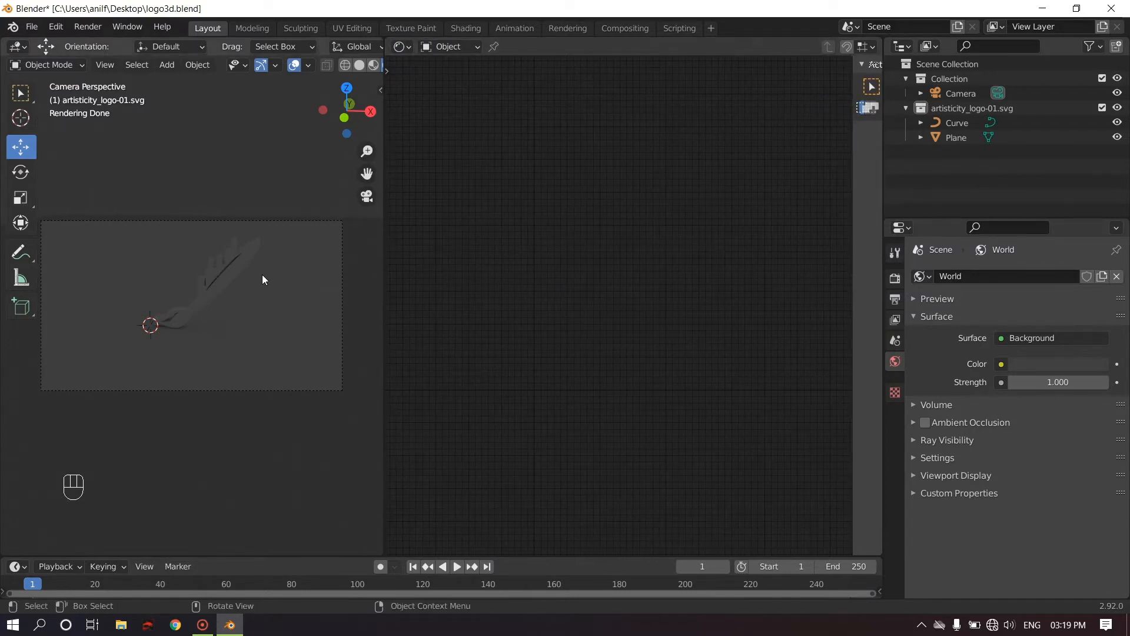
- Enable Use Nodes for the logo curve's SVGMat material and frame its nodes in the Shader Editor
click(220, 281)
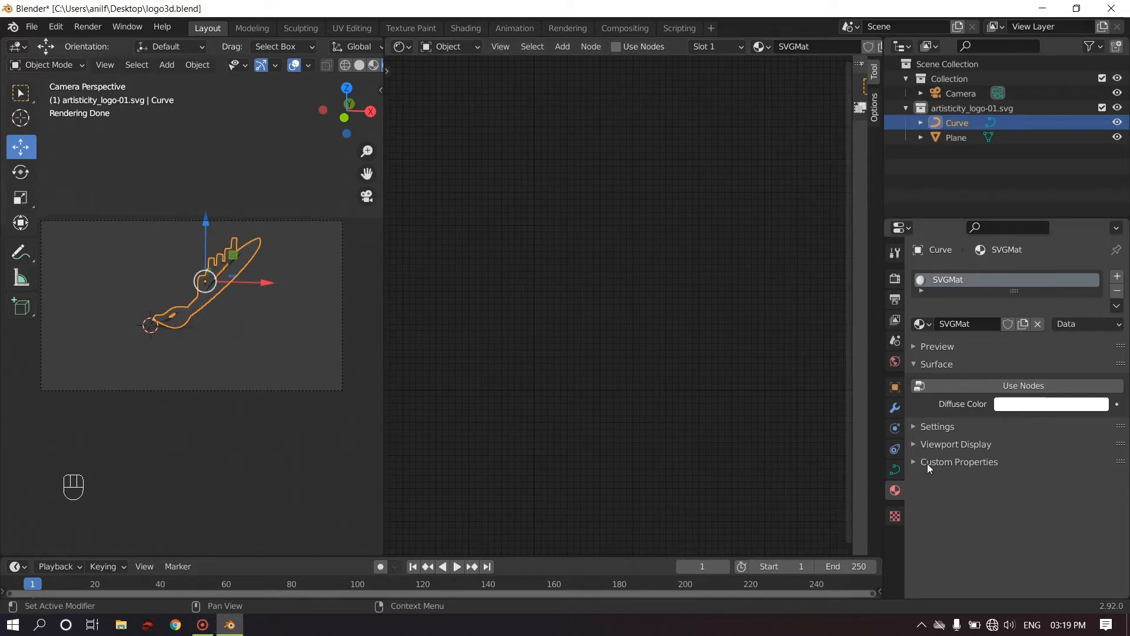
click(1001, 387)
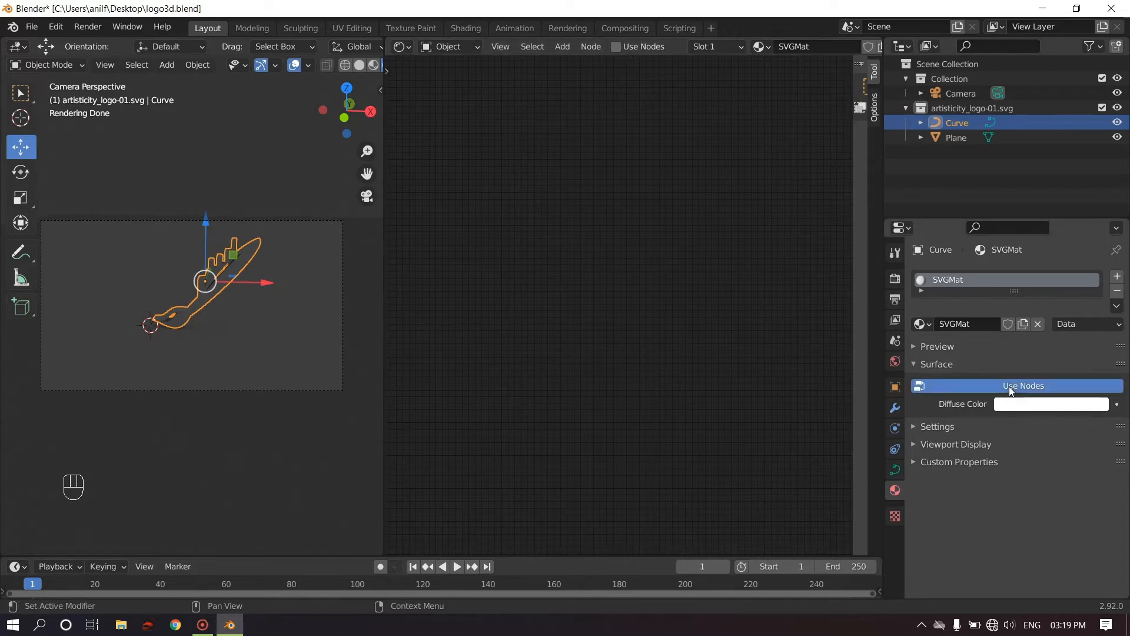
scroll(584, 370, up, 4)
middle_drag(585, 376, 687, 286)
scroll(642, 215, up, 4)
scroll(619, 185, up, 2)
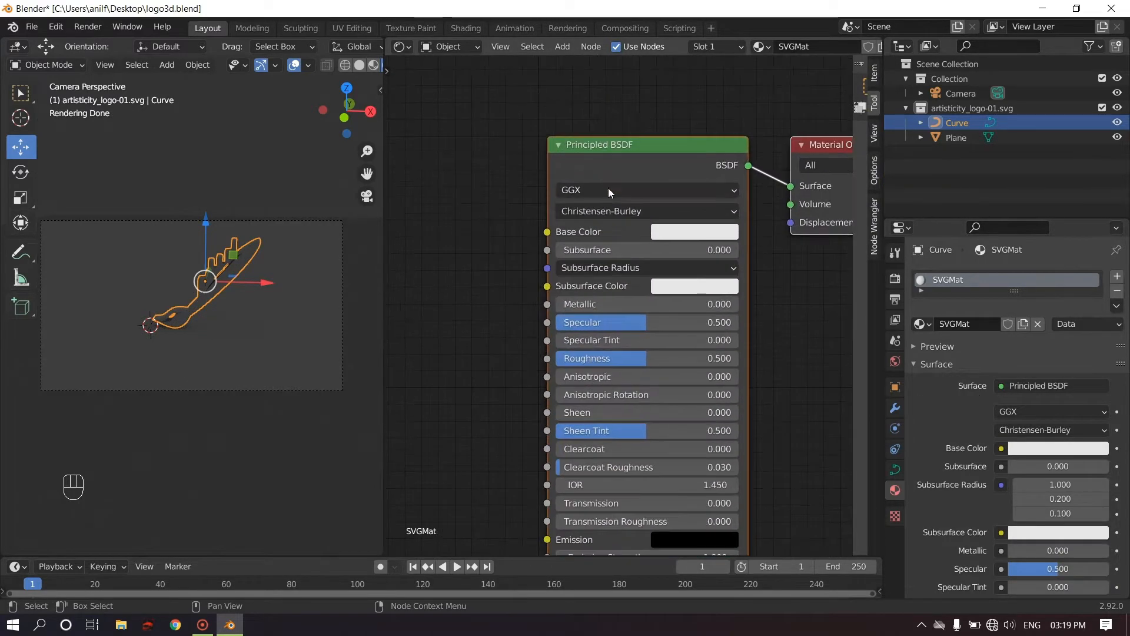
scroll(610, 192, down, 2)
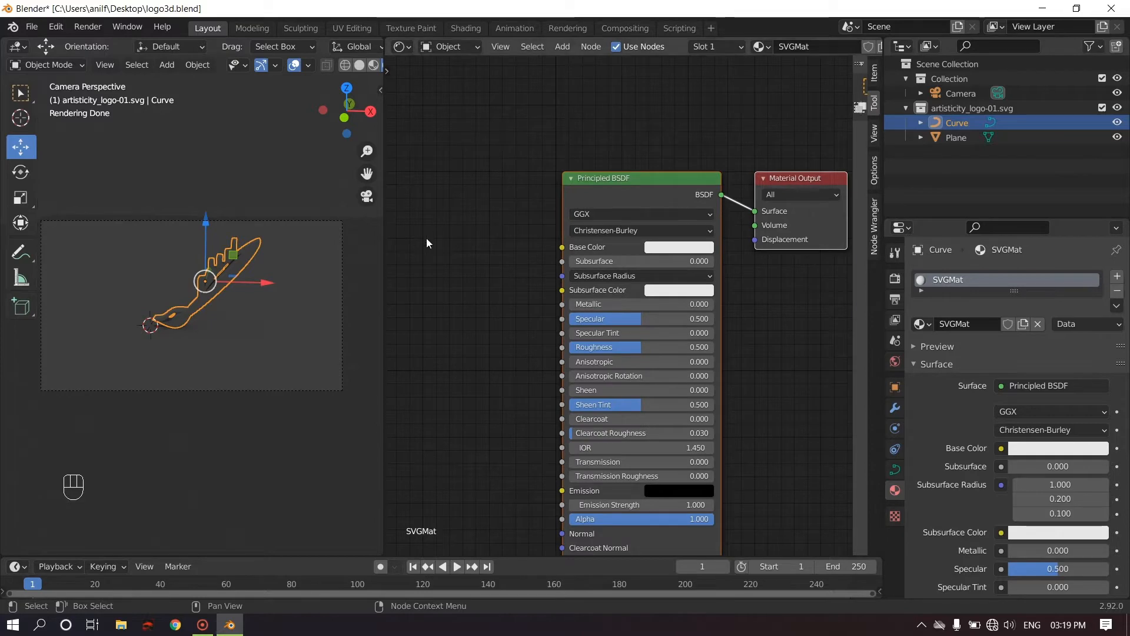
scroll(520, 247, down, 1)
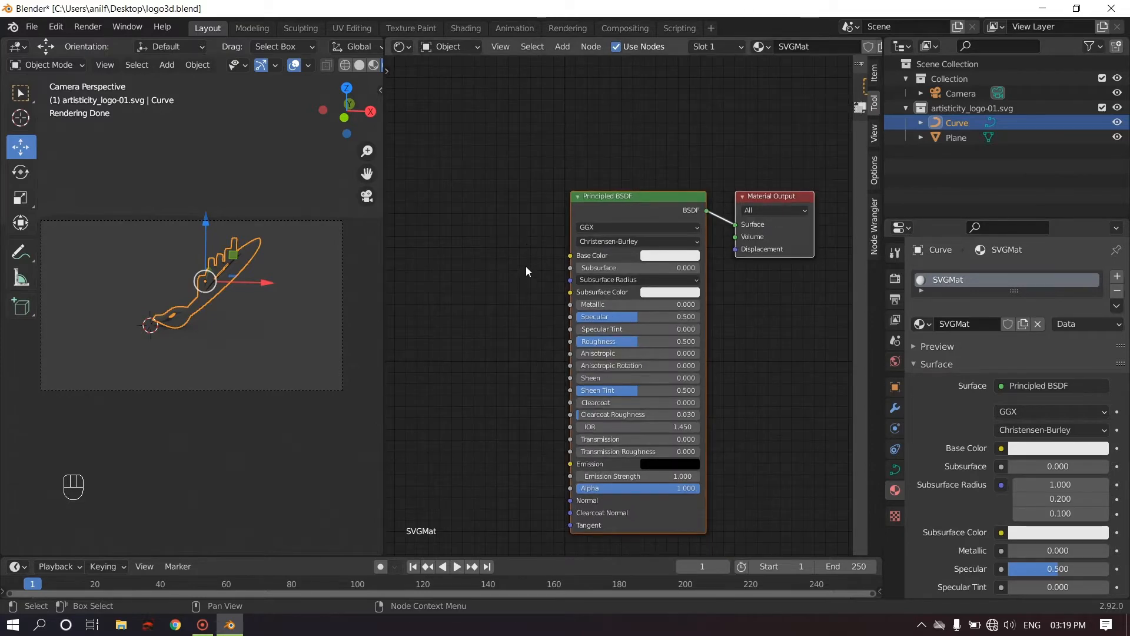
- Switch the Shader Editor to the World nodes, add an Environment Texture, and connect its Color output to the Background's Color input
click(451, 47)
click(452, 79)
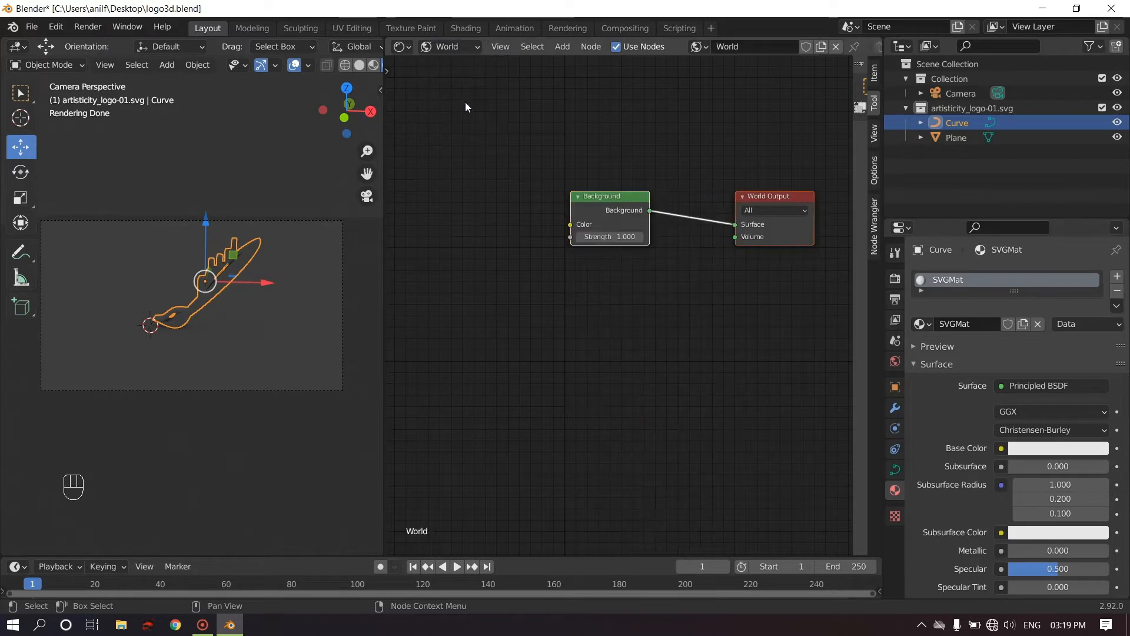
scroll(653, 236, up, 2)
middle_drag(619, 244, 739, 362)
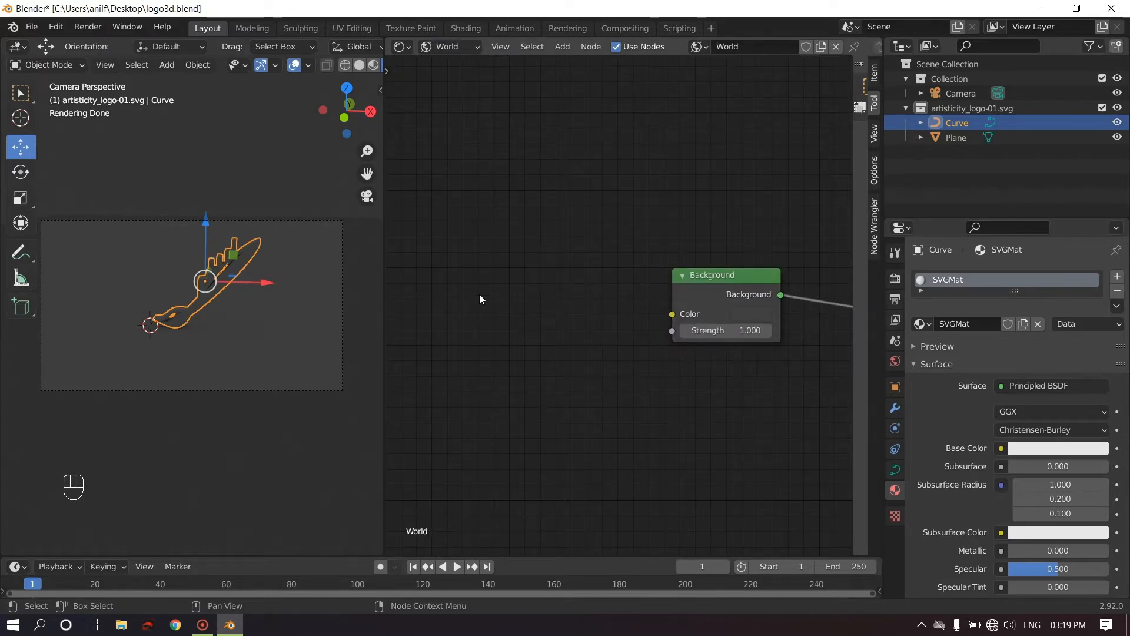
key(shift+a)
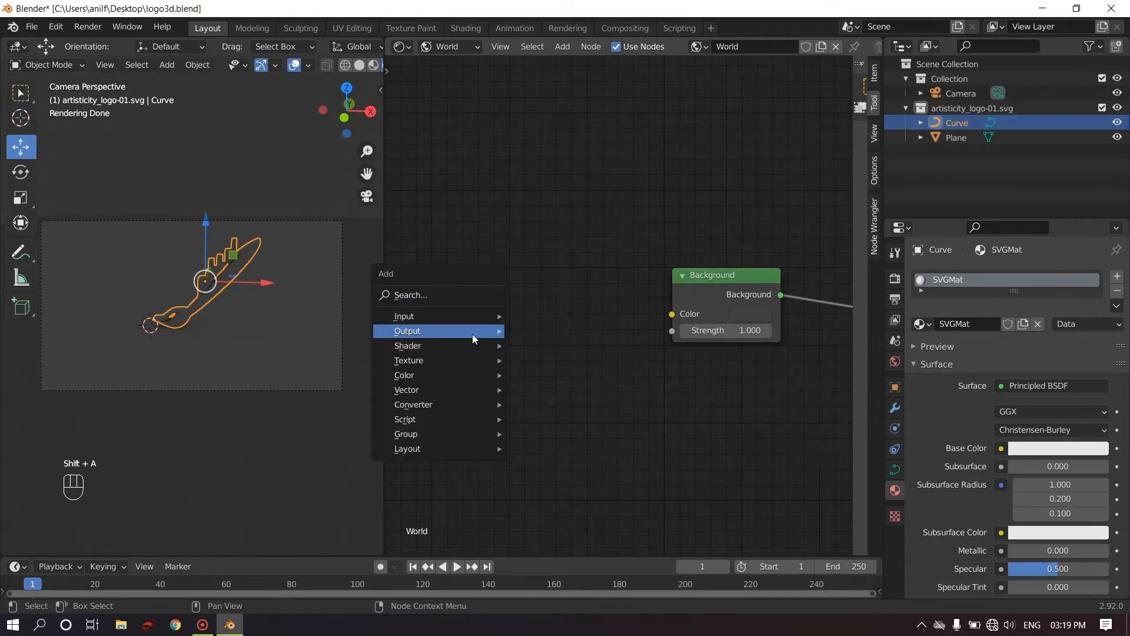
mouse_move(466, 361)
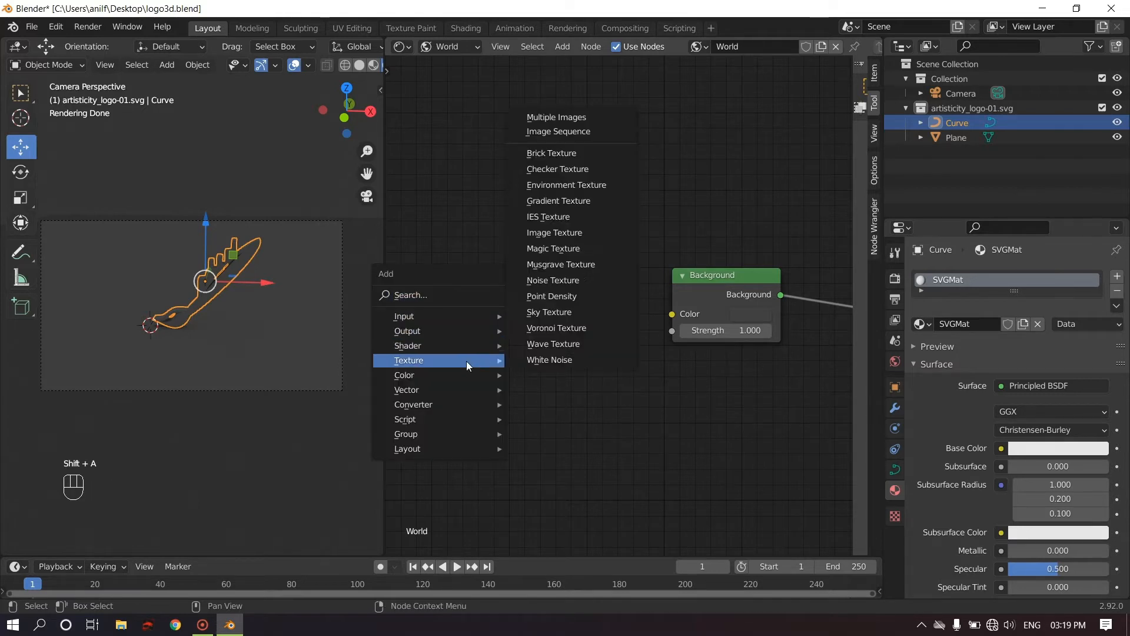
click(557, 186)
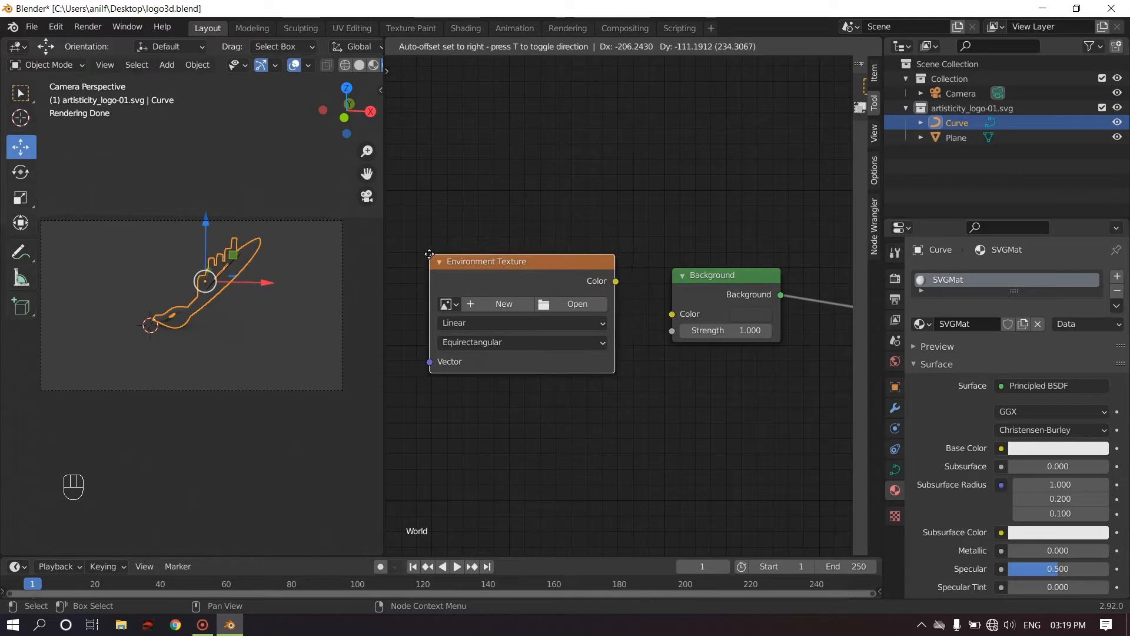
click(429, 254)
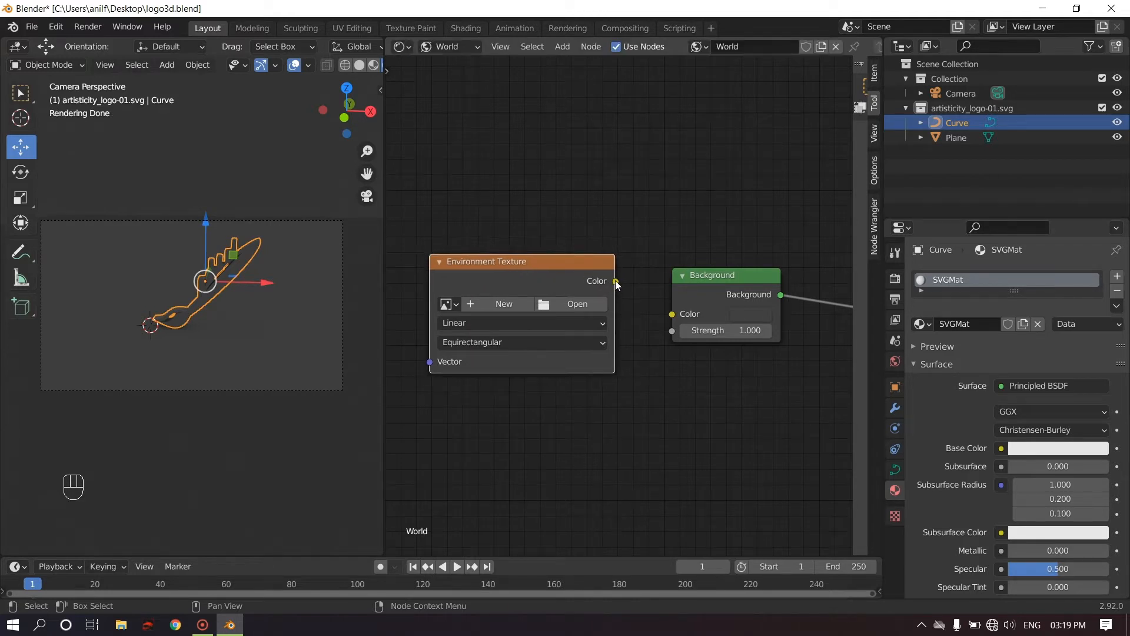
drag(616, 284, 673, 315)
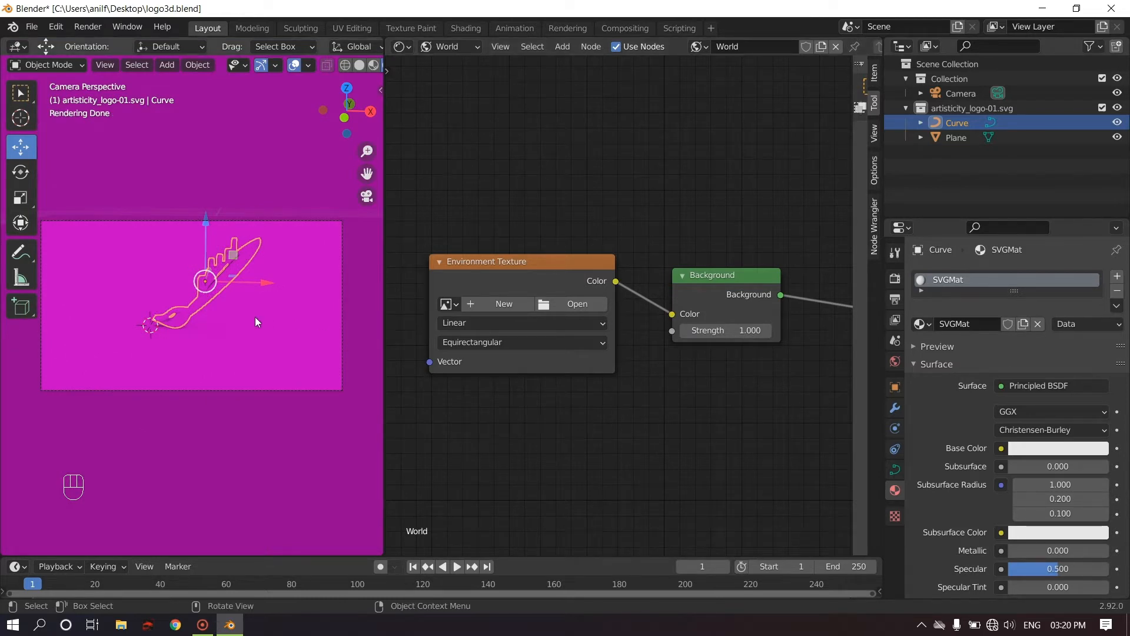
- Start opening an image for the Environment Texture and go to the Blender Environments folder on the Desktop
click(578, 302)
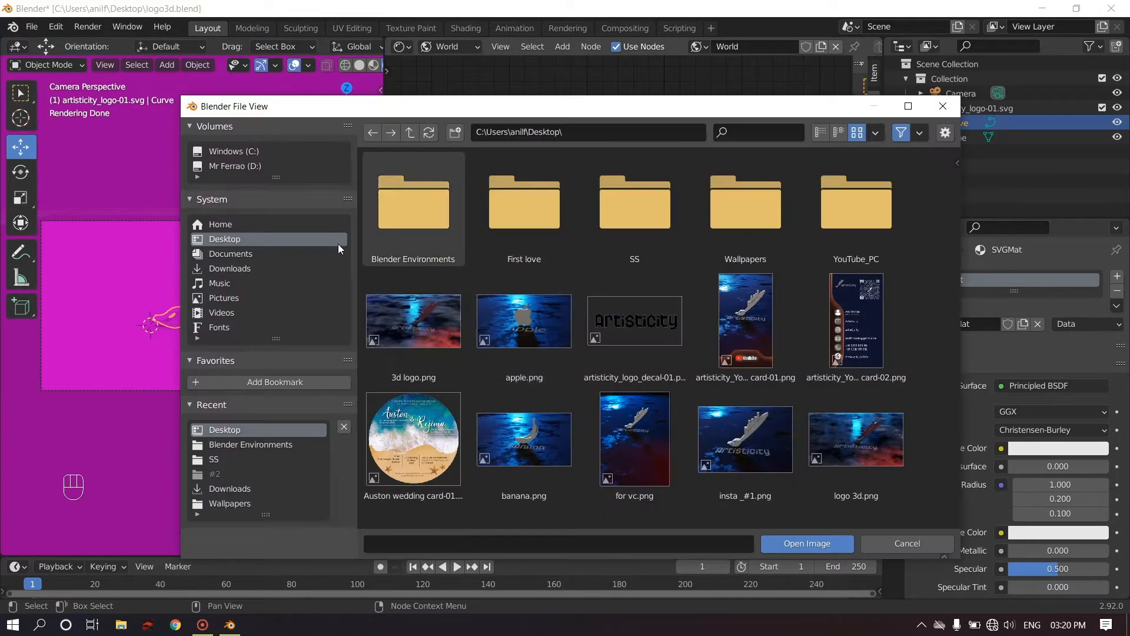
double_click(426, 217)
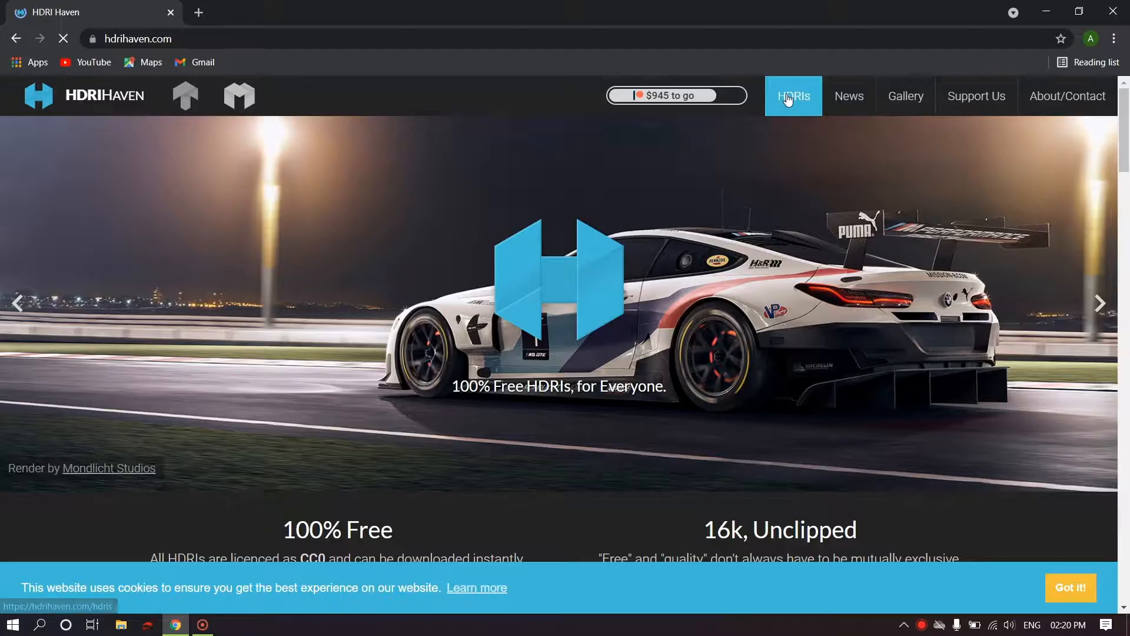
- Switch to Chrome and browse the full HDRI collection on HDRI Haven
click(789, 100)
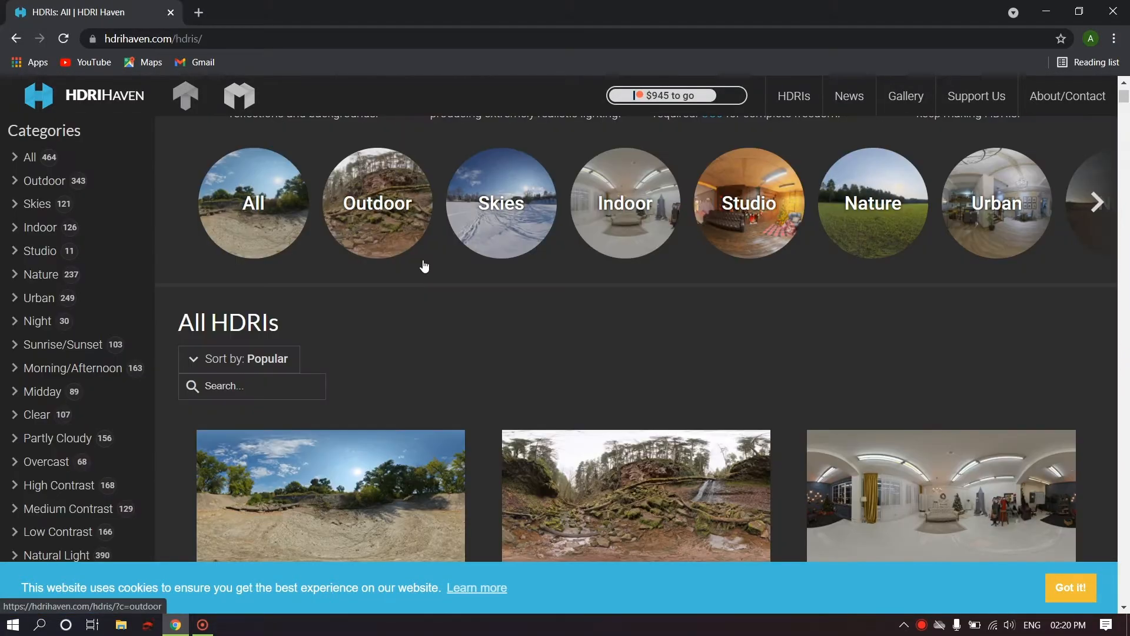
scroll(422, 265, down, 5)
scroll(424, 267, down, 3)
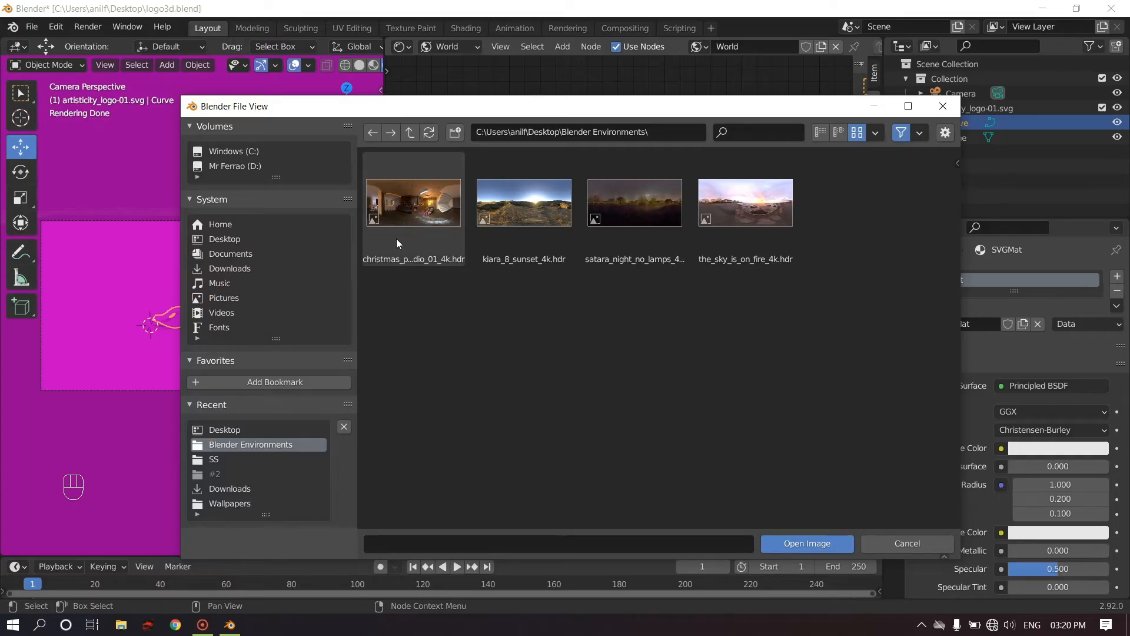
- Switch back to Blender, load christmas_photo_studio_01_4k.hdr as the environment image, and inspect the scene before returning to the camera view
click(414, 211)
click(776, 543)
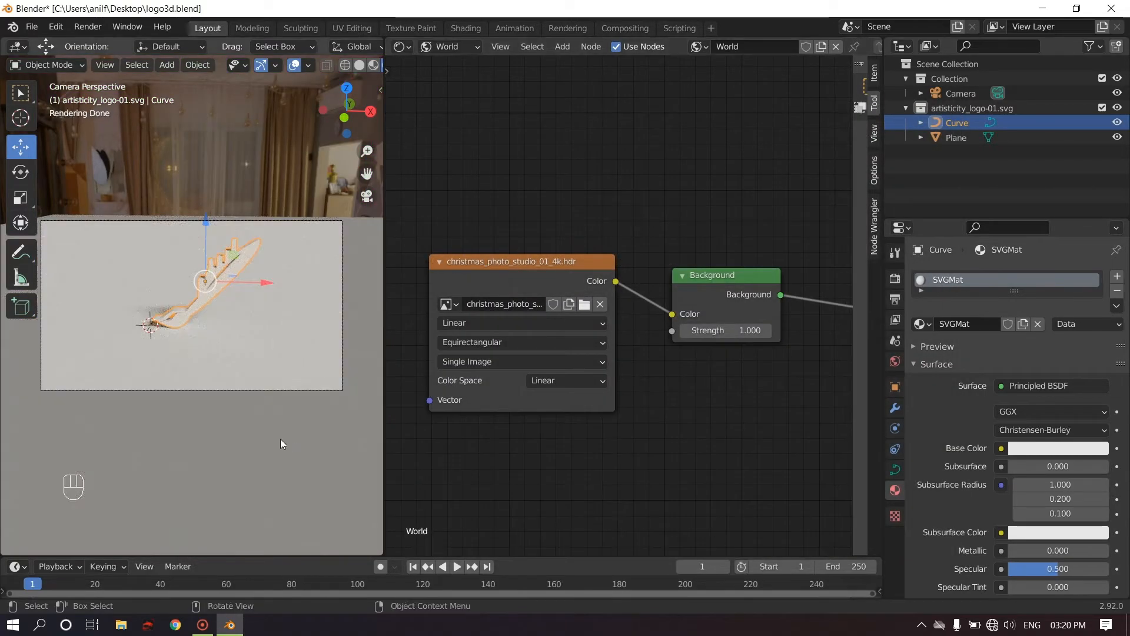
middle_drag(273, 393, 108, 344)
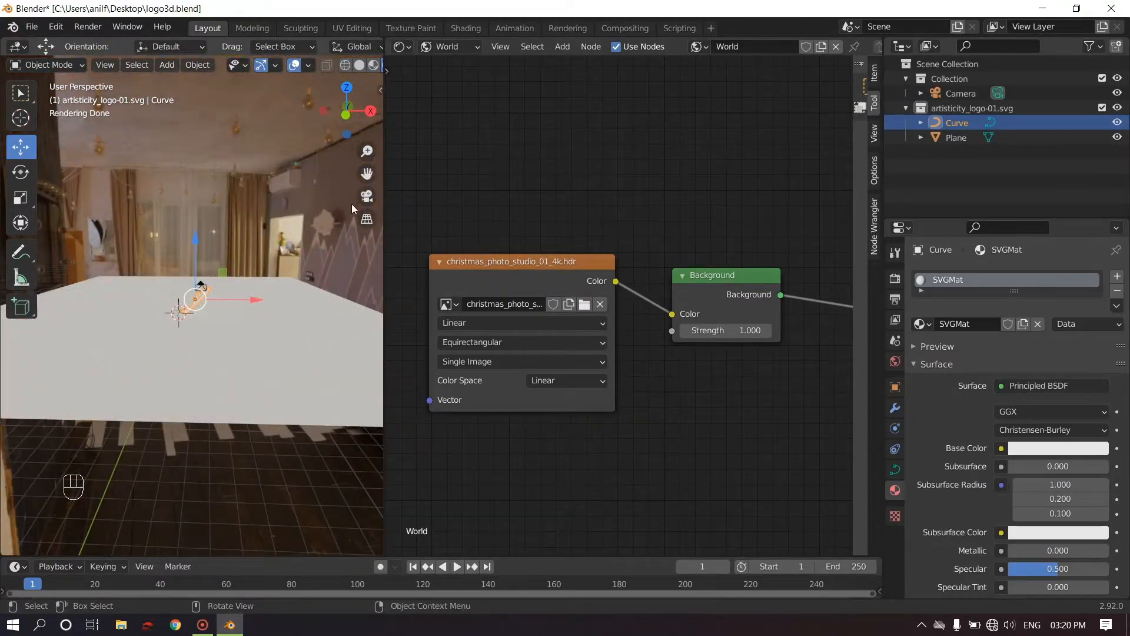
click(366, 196)
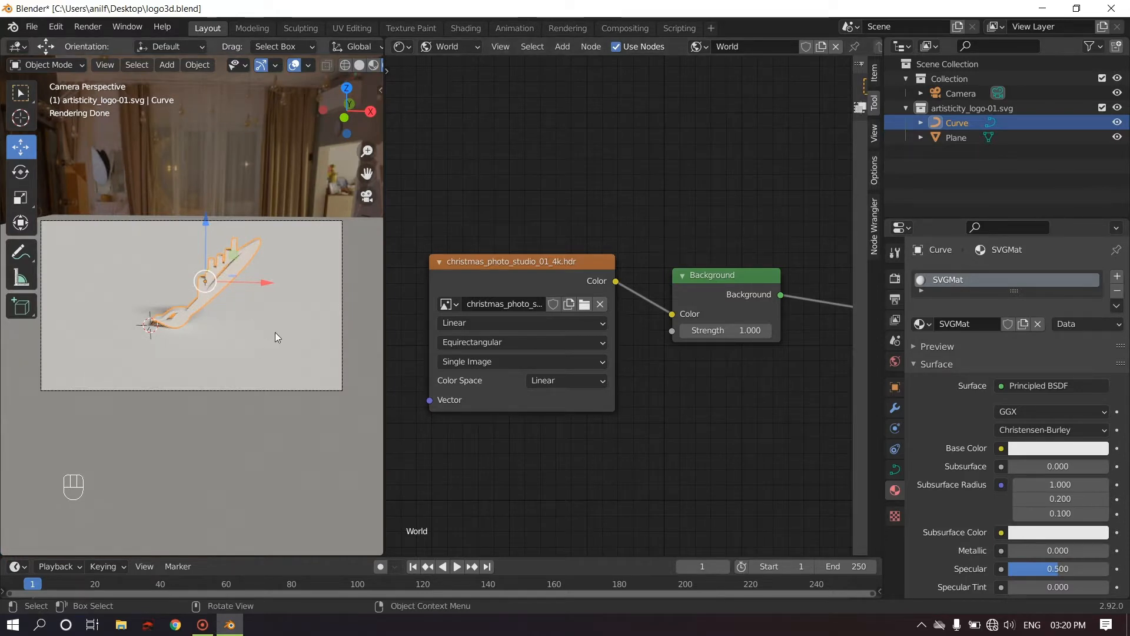
- Return the Shader Editor to object materials and create a new material for the floor plane
click(447, 47)
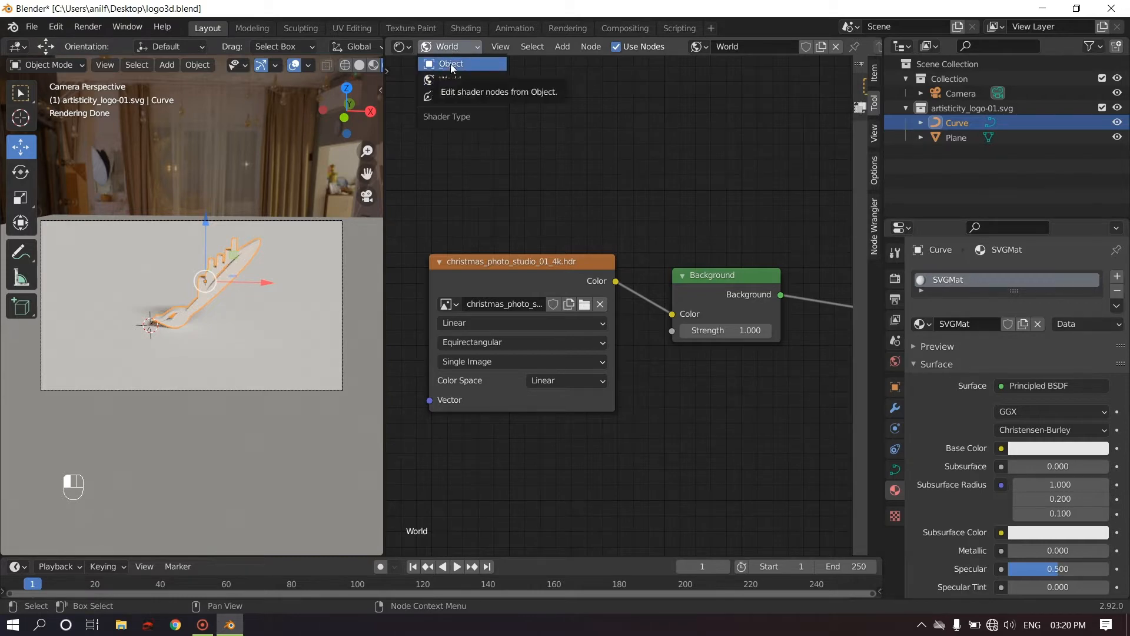
click(451, 64)
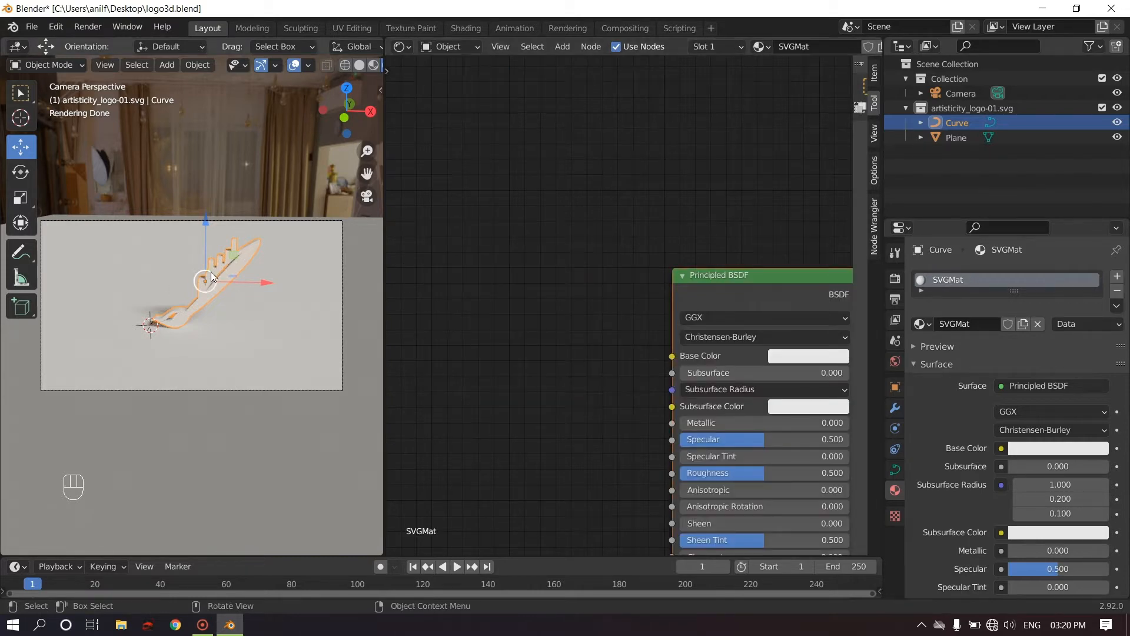
middle_drag(634, 274, 604, 193)
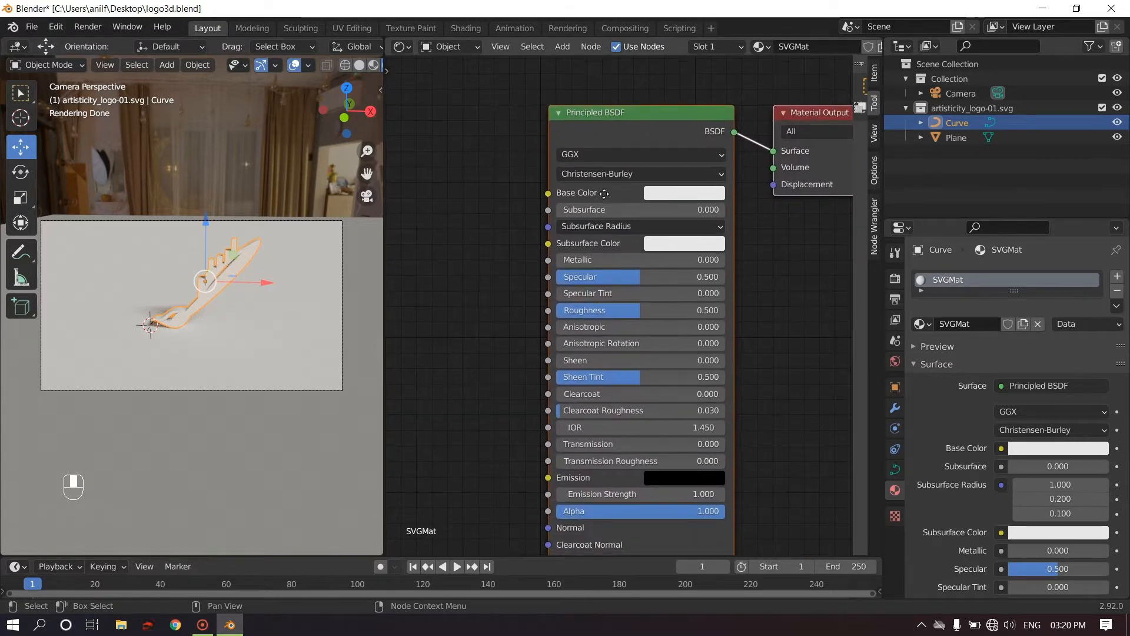
click(281, 414)
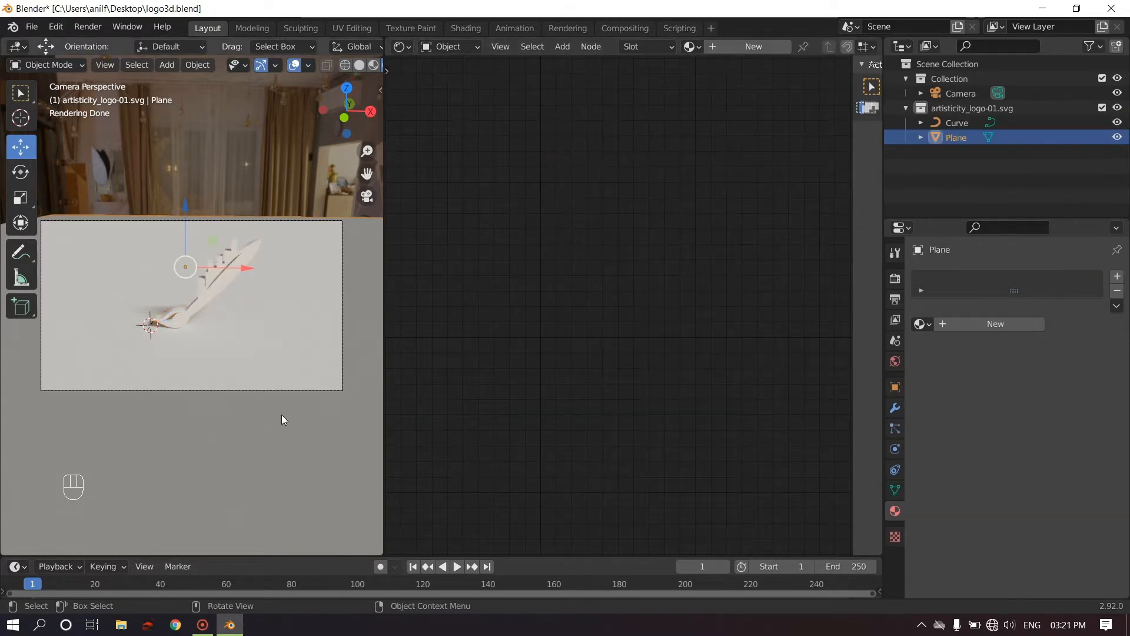
click(980, 322)
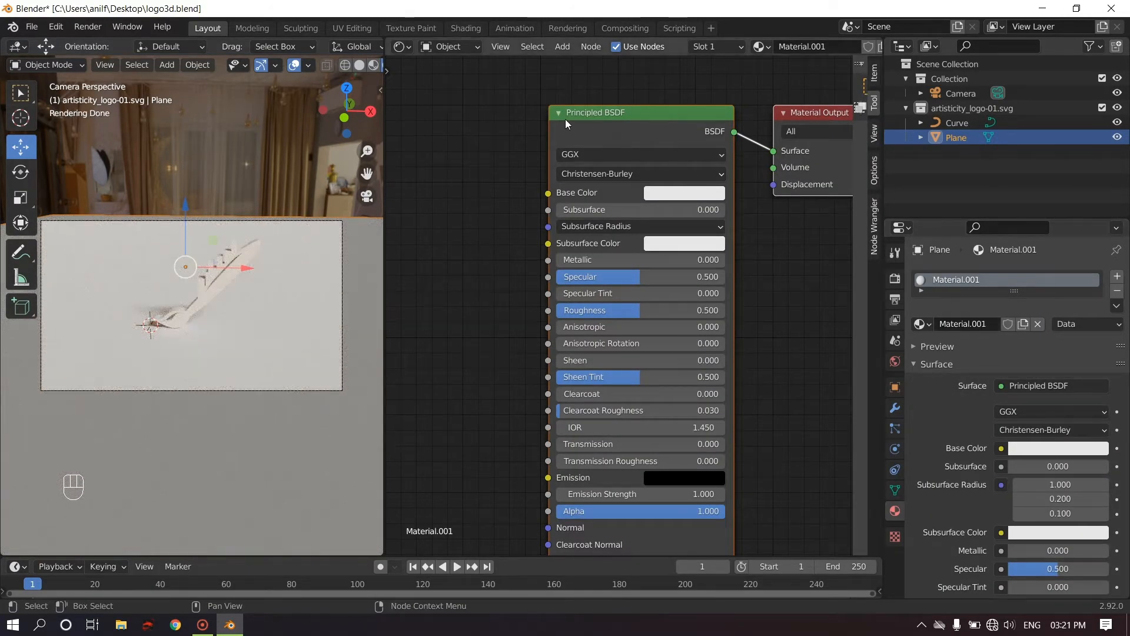
- Set the floor material's Base Color to a very dark navy blue with a value of 0.013
scroll(612, 147, down, 1)
middle_drag(614, 153, 592, 133)
scroll(596, 175, down, 3)
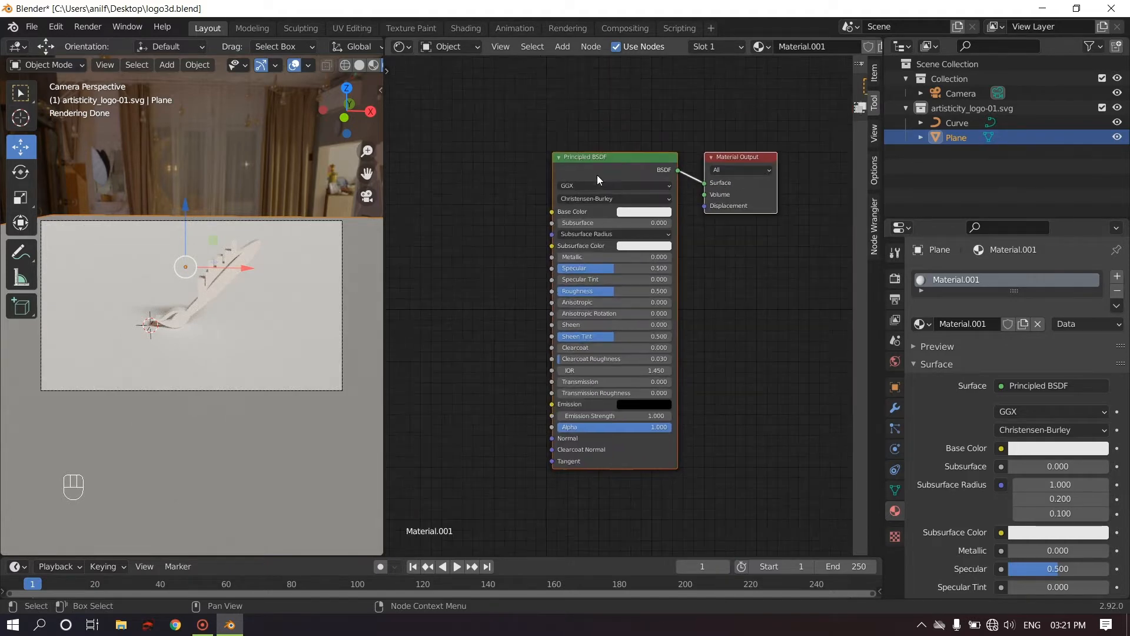
middle_drag(597, 175, 637, 164)
scroll(617, 184, up, 2)
scroll(617, 184, up, 2)
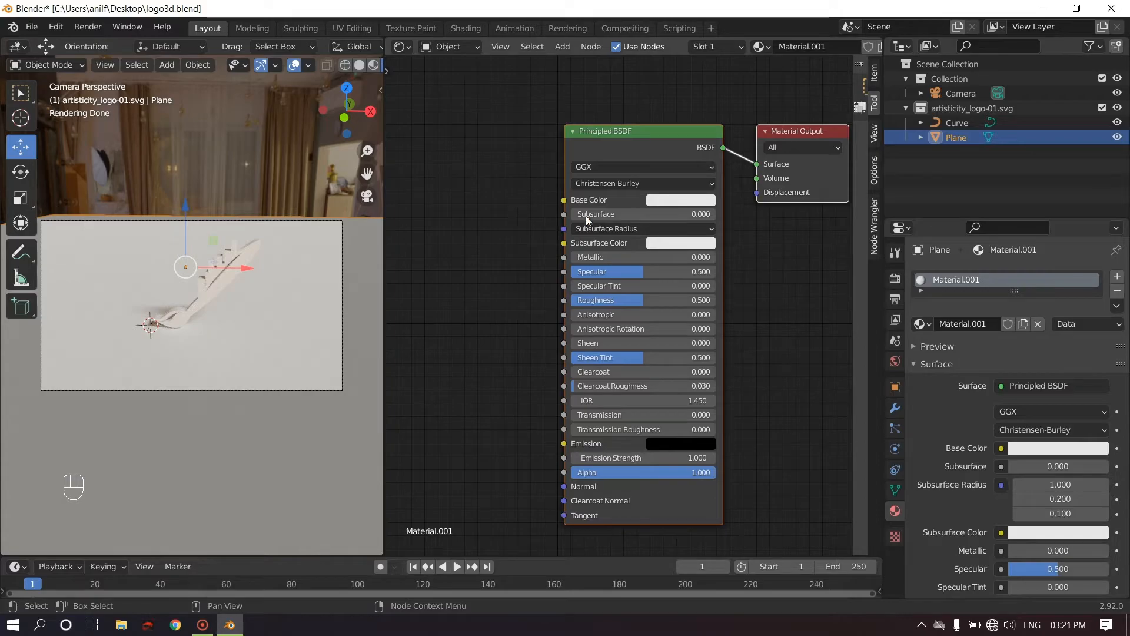
click(664, 199)
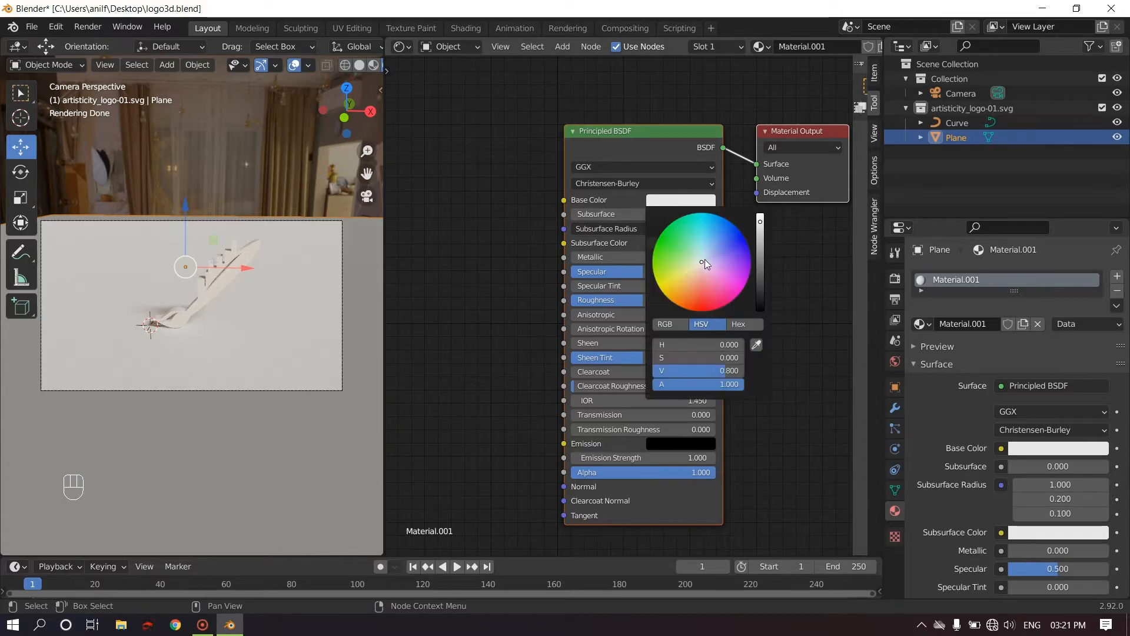
mouse_move(705, 259)
mouse_down()
mouse_move(760, 242)
mouse_move(760, 300)
mouse_up()
drag(736, 249, 741, 246)
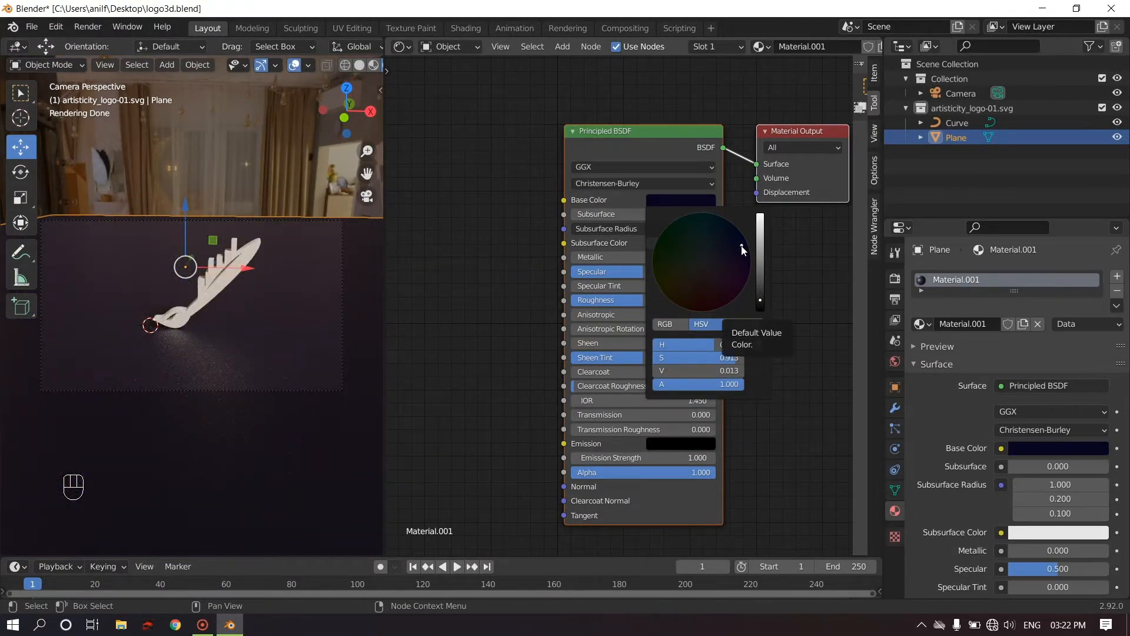
- Add a Noise Texture to the floor material and connect its Color output to the Principled BSDF's Roughness
middle_drag(482, 301, 524, 260)
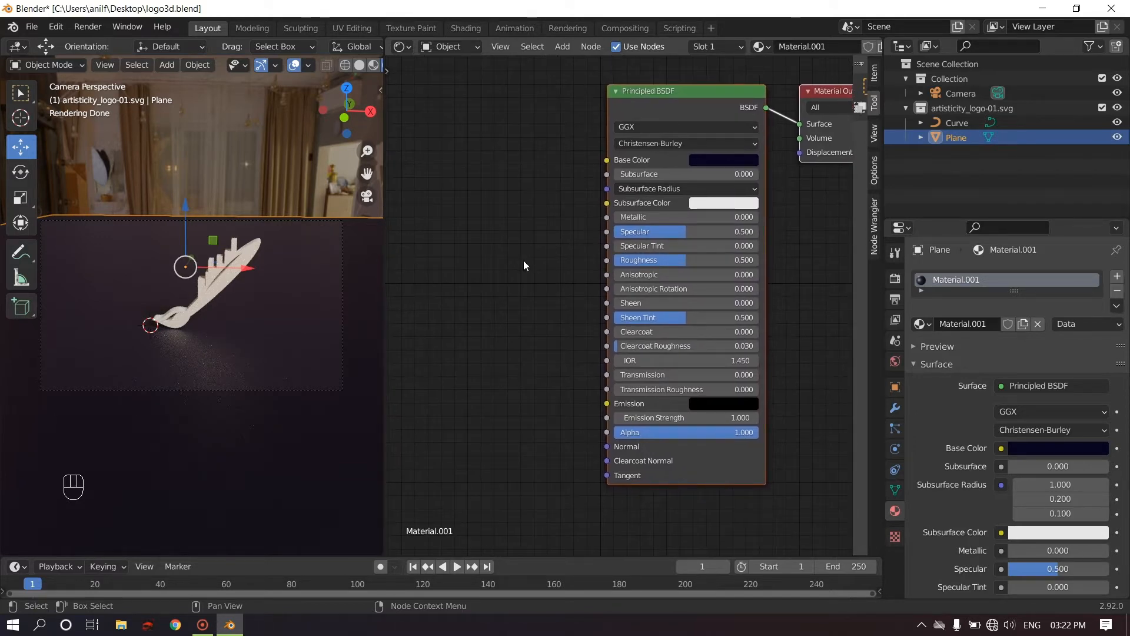
key(shift+a)
mouse_move(524, 260)
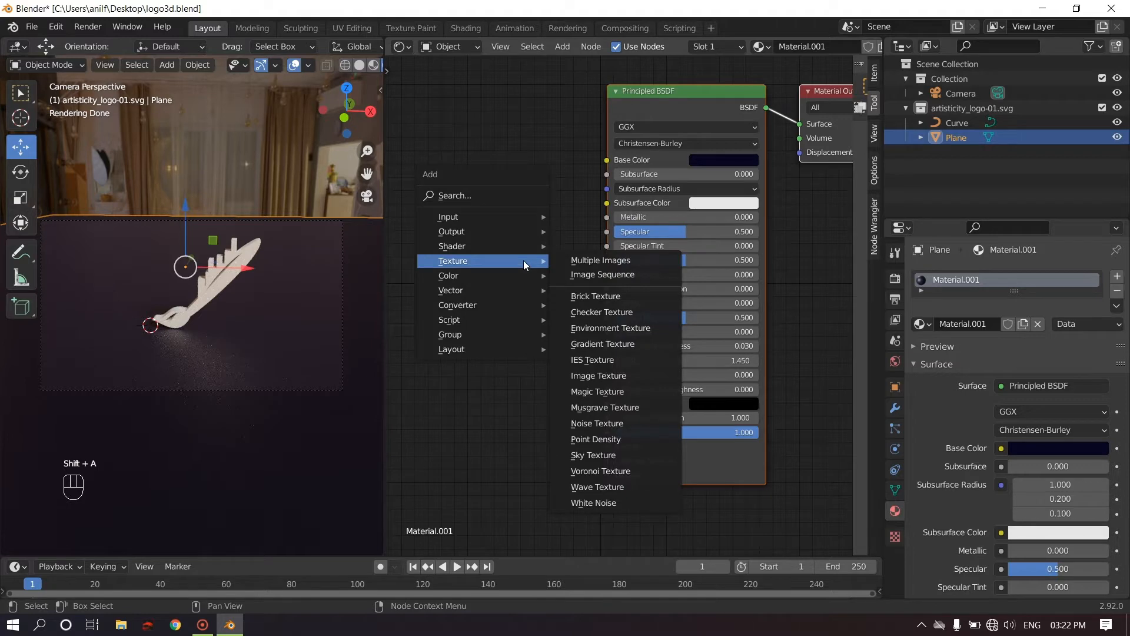
click(581, 423)
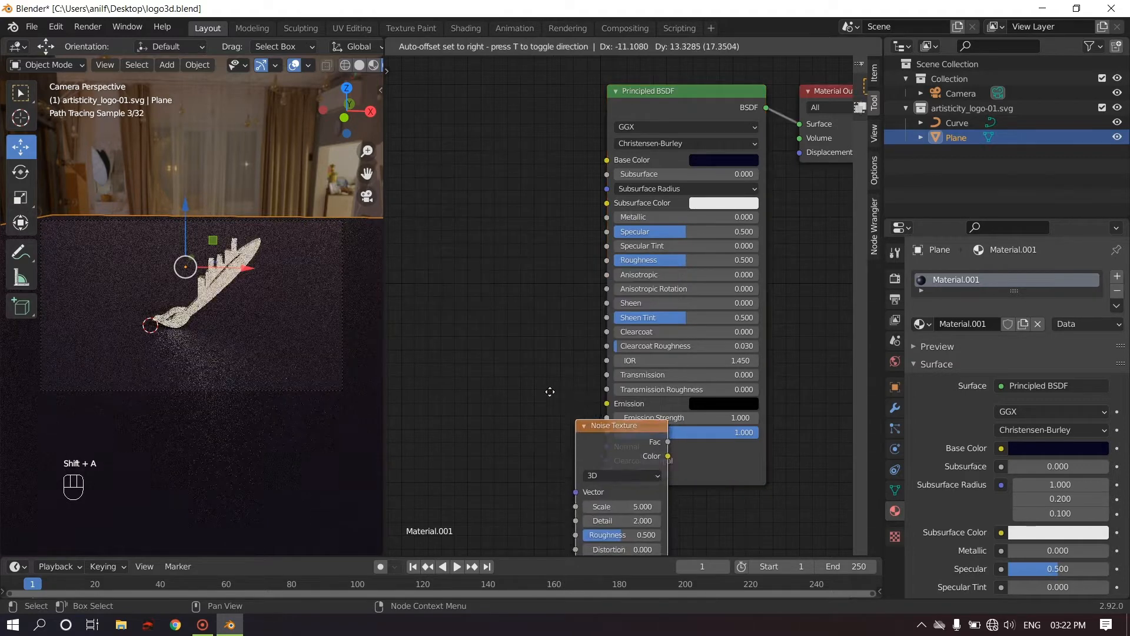
click(531, 259)
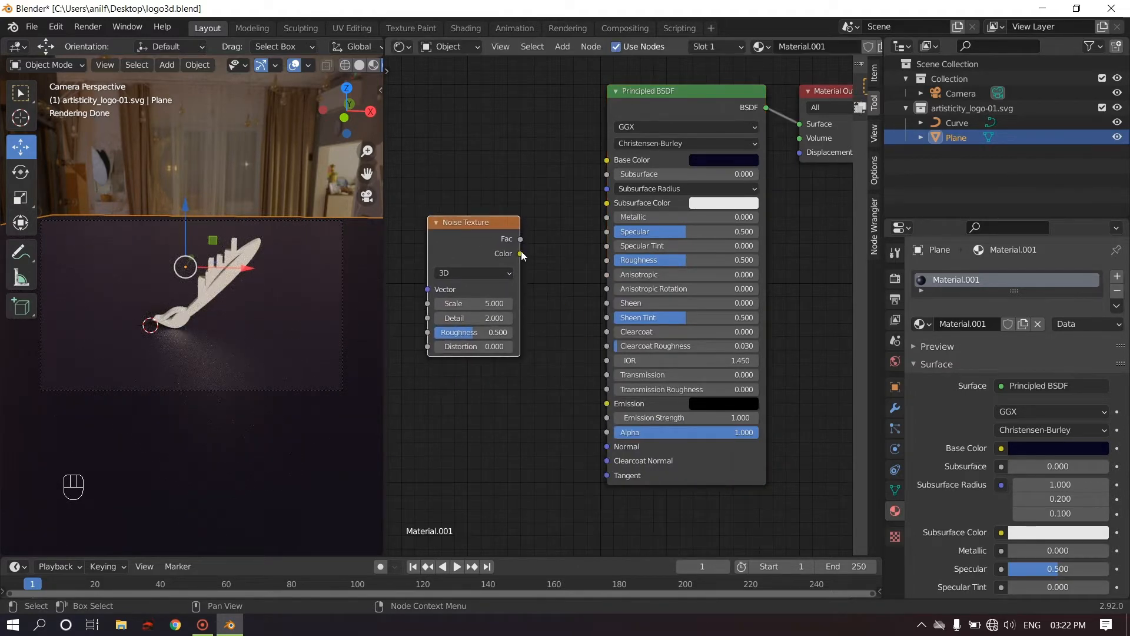
drag(520, 253, 608, 260)
scroll(324, 256, up, 1)
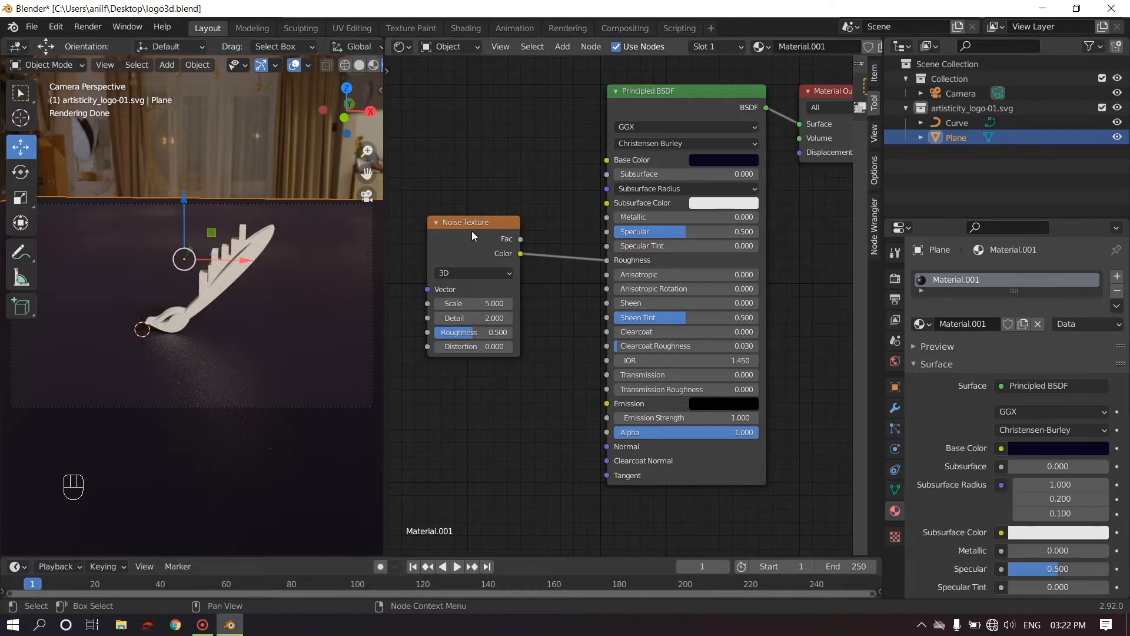
- Insert a ColorRamp between the Noise Texture and Roughness, and bring its stops close together with the black stop at 0.424
drag(472, 235, 433, 233)
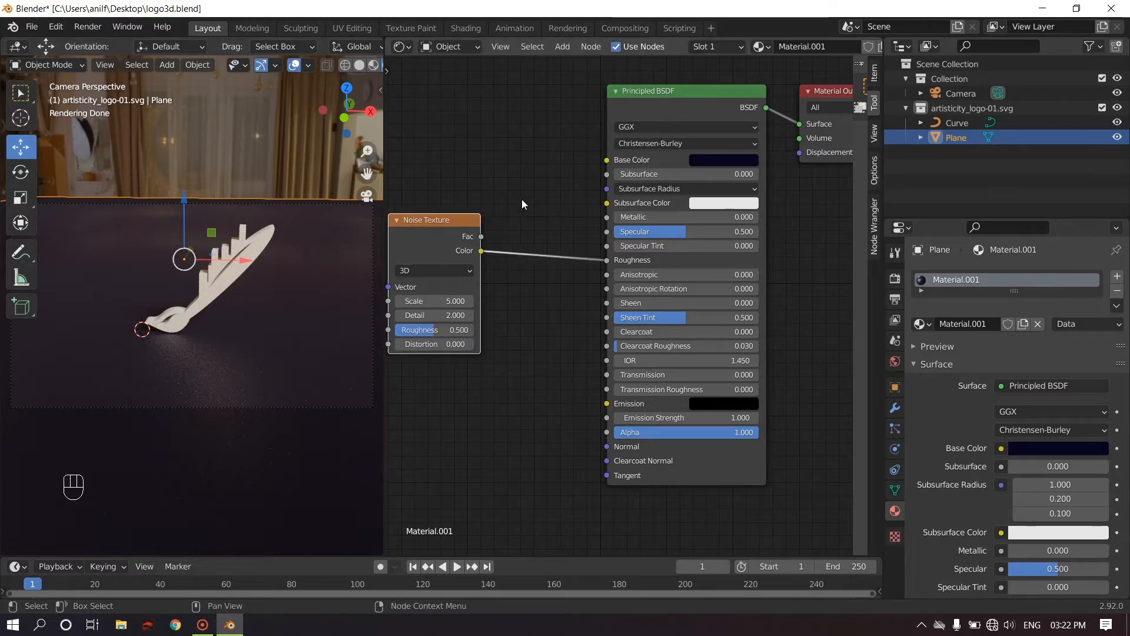
key(shift+a)
mouse_move(514, 242)
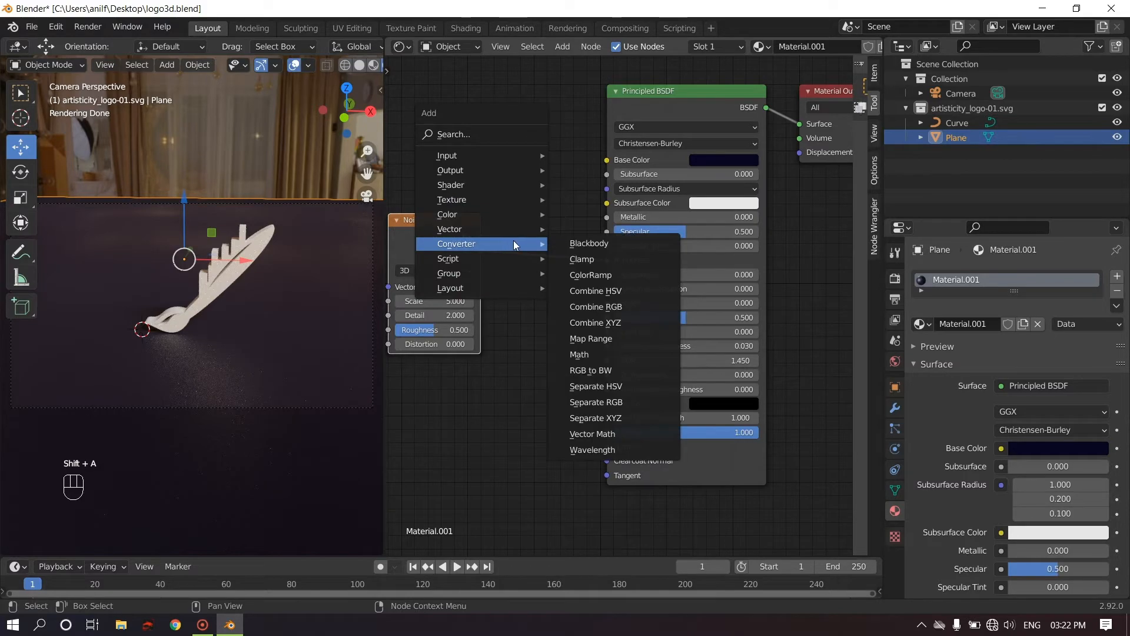
click(587, 272)
click(481, 207)
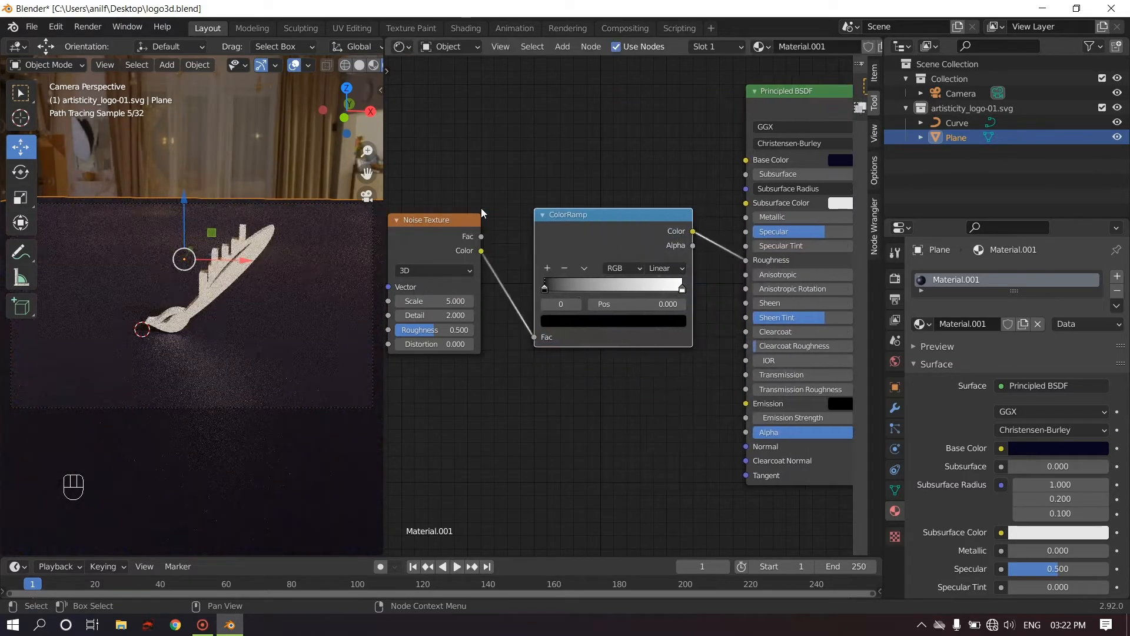
drag(543, 288, 589, 292)
drag(682, 287, 603, 289)
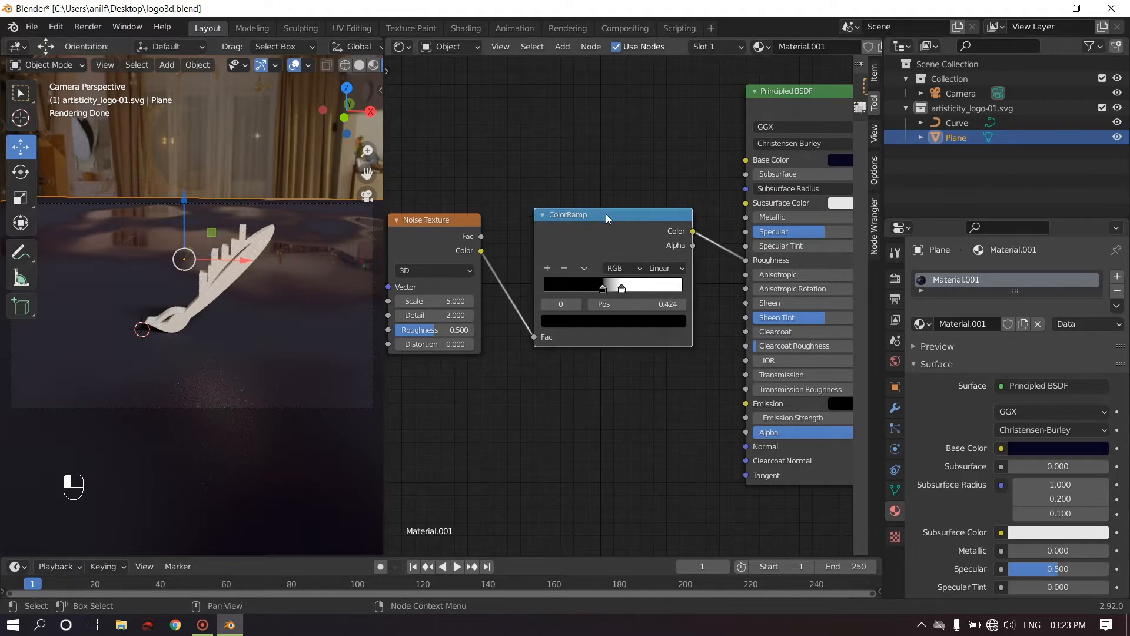
- Preview the ColorRamp's output directly on the floor plane with the Node Wrangler emission viewer
key(ctrl)
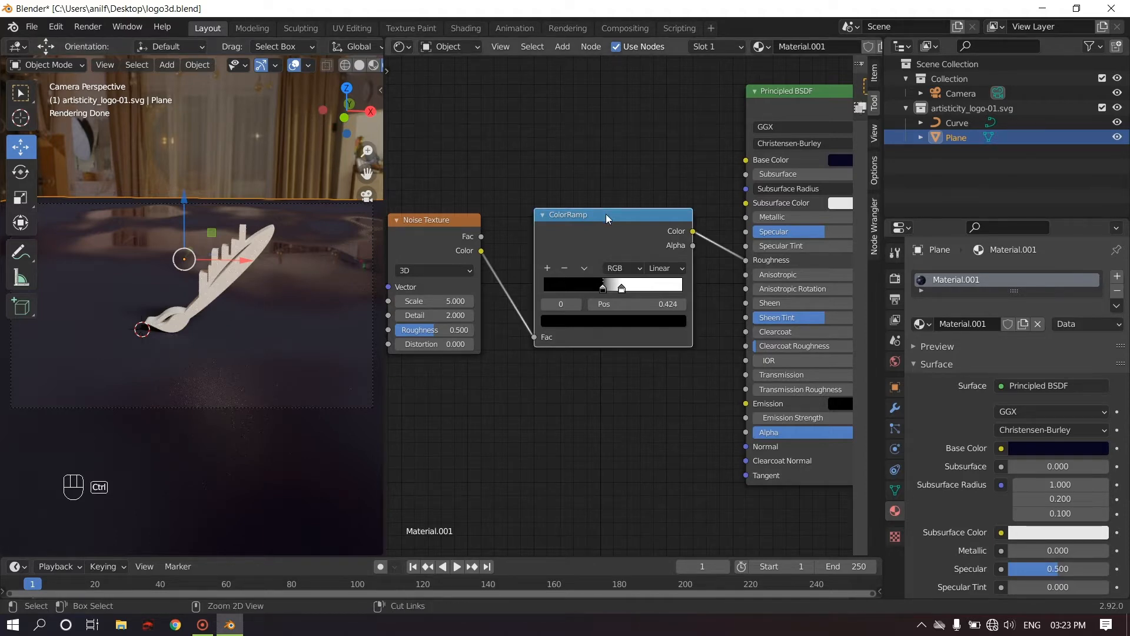
key(ctrl+shift)
key(ctrl+shift)
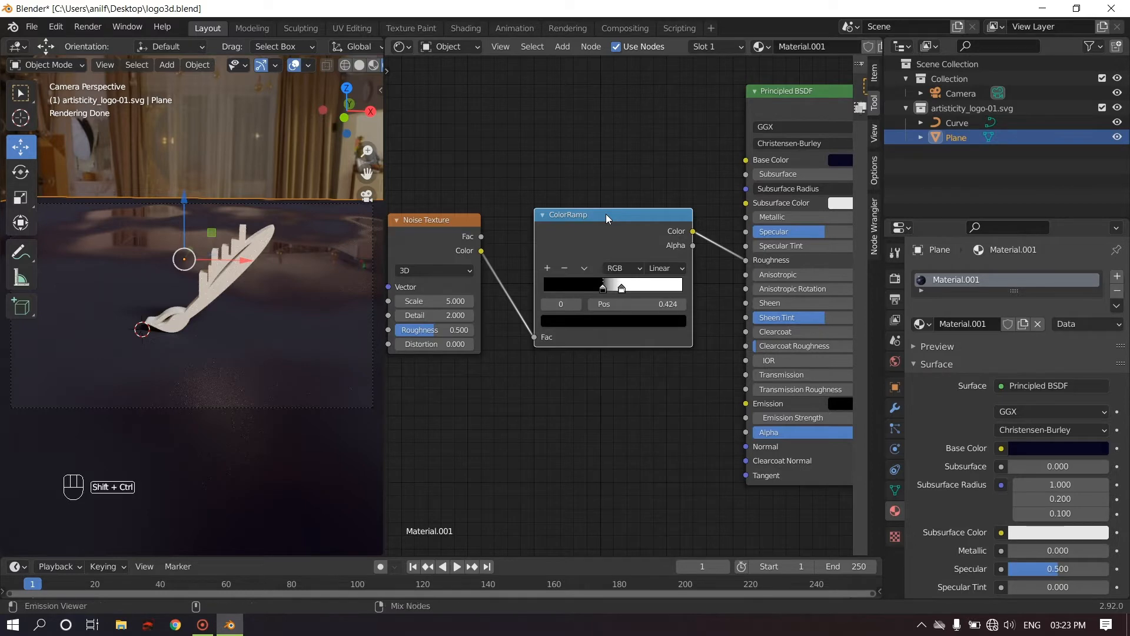
ctrl+shift+click(606, 213)
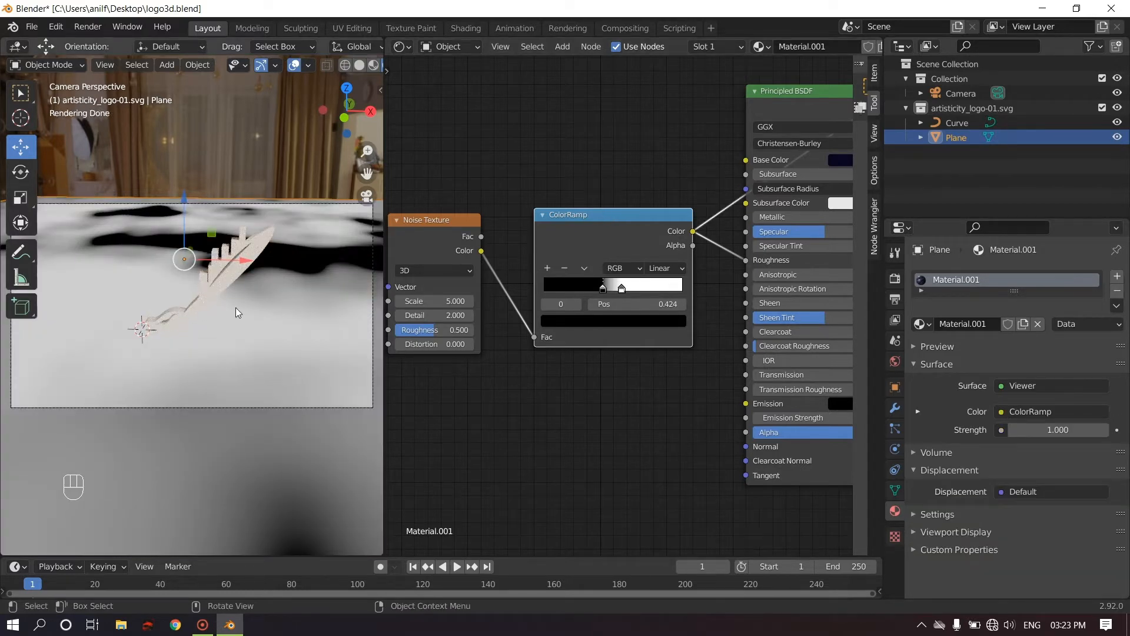
- Set the Noise Texture's Scale to 13.4, Detail to 9.4 and Roughness to 0.607, with the ColorRamp's black stop at 0.438, and save
mouse_move(438, 301)
mouse_down()
mouse_move(521, 301)
mouse_move(415, 309)
mouse_move(468, 315)
mouse_move(414, 315)
mouse_move(438, 329)
mouse_up()
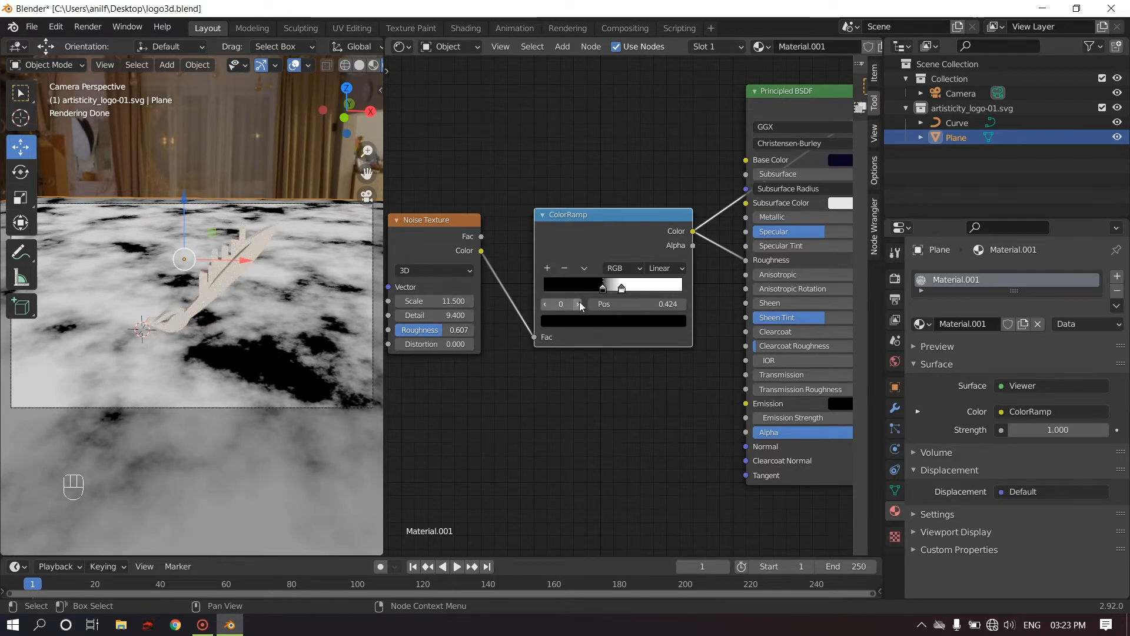
drag(604, 289, 607, 292)
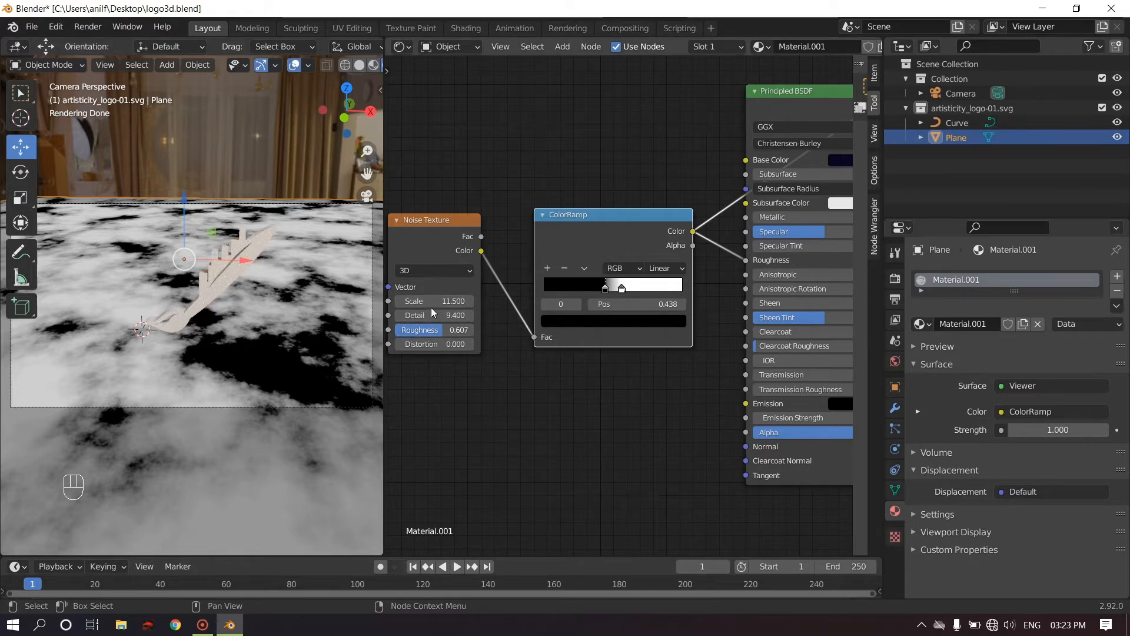
drag(431, 303, 465, 303)
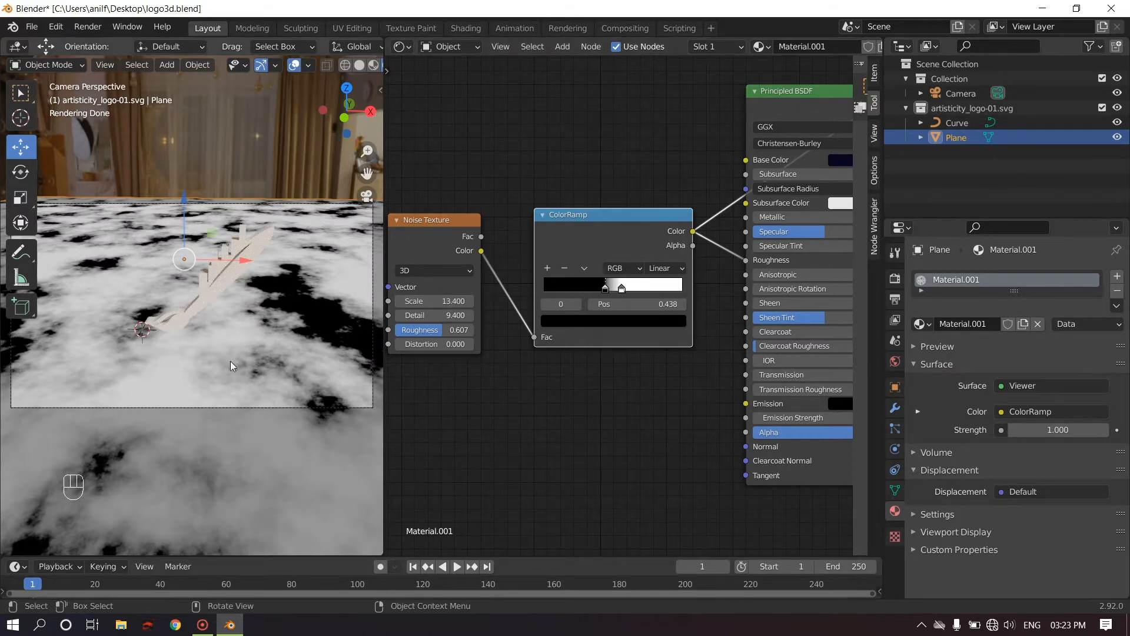
key(ctrl+s)
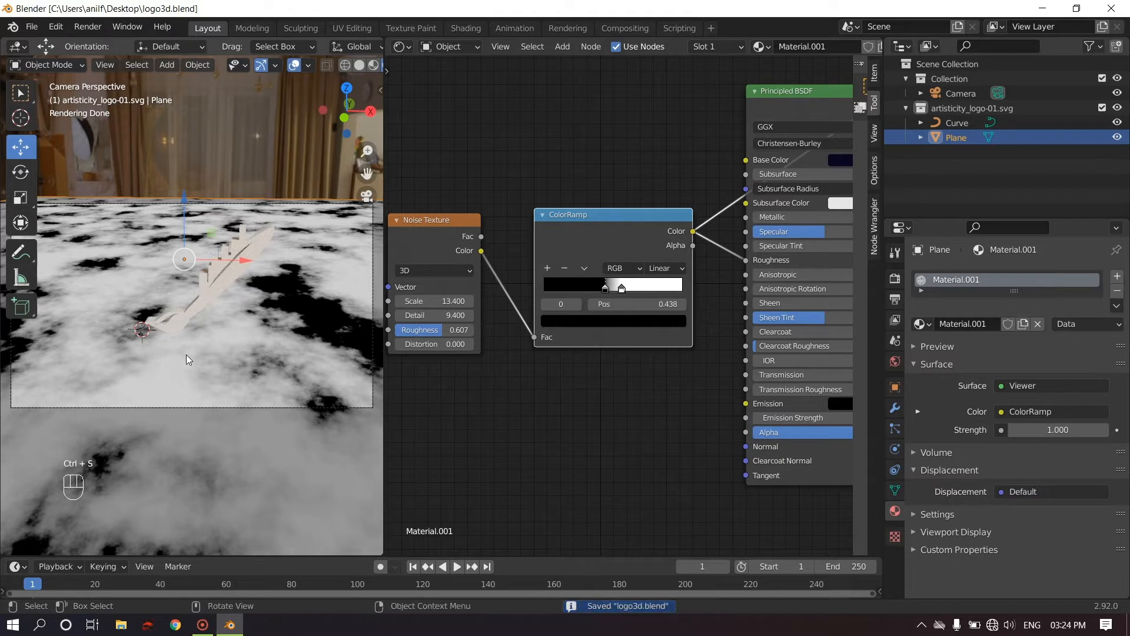
- End the ColorRamp preview by reconnecting the Principled BSDF to the Material Output's Surface
middle_drag(648, 129, 438, 205)
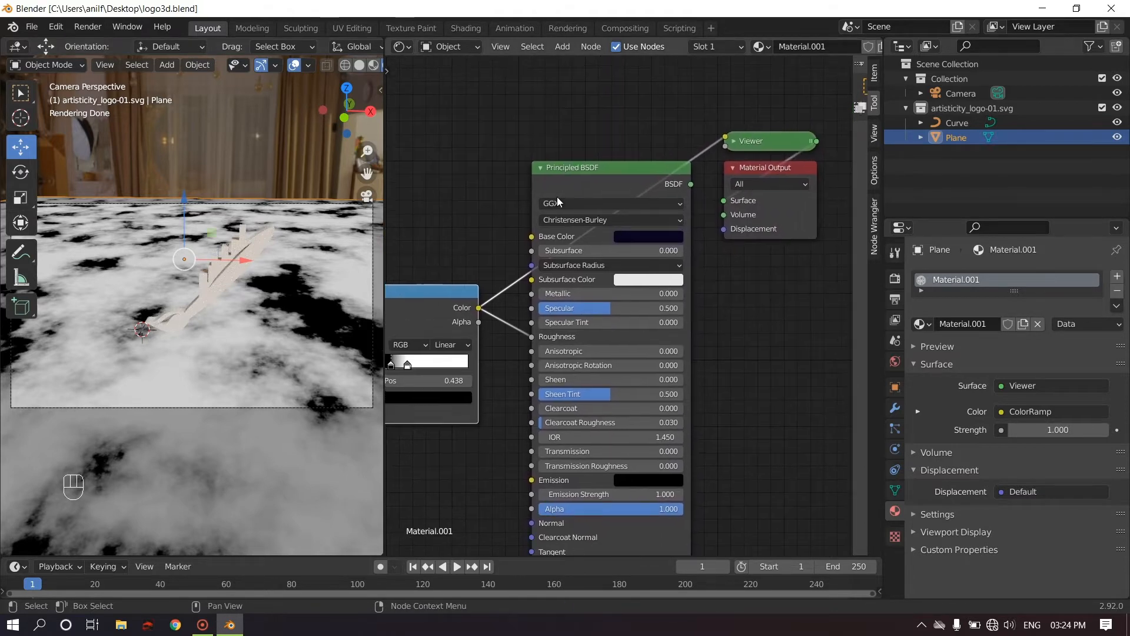
ctrl+shift+click(616, 167)
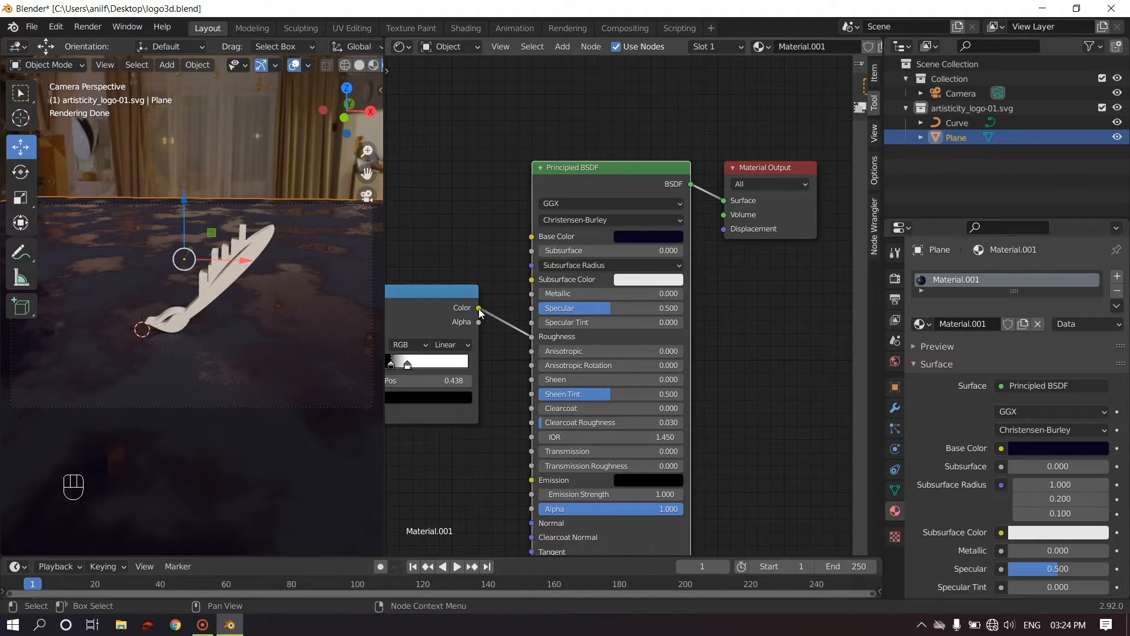
drag(478, 307, 725, 201)
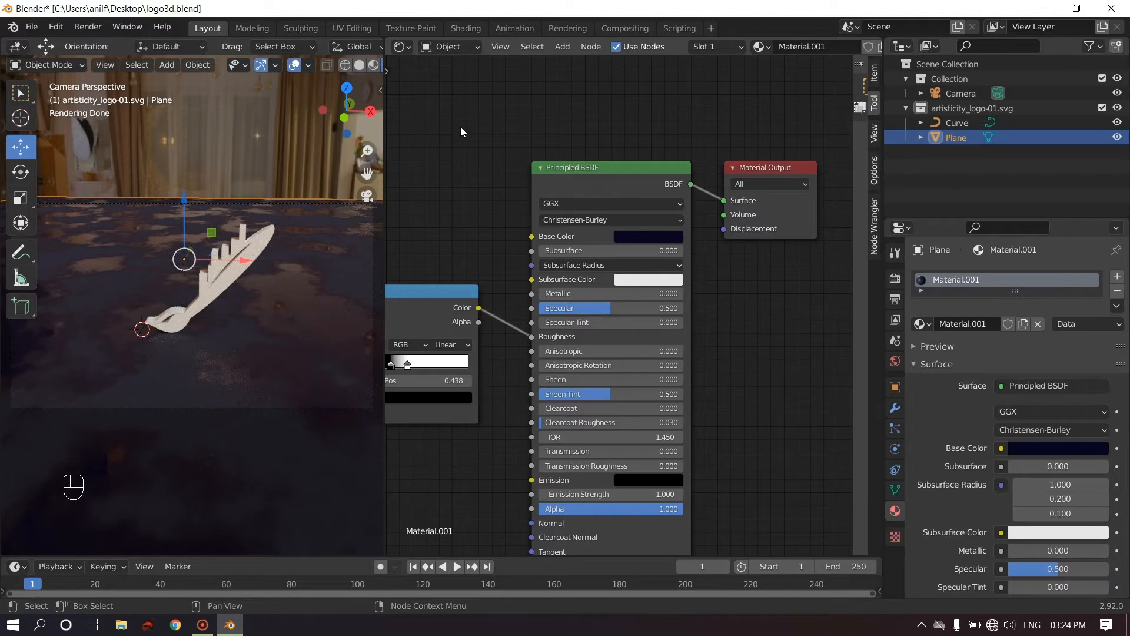
- Switch the shader editor to the World nodes and select the HDRI environment texture node
click(447, 46)
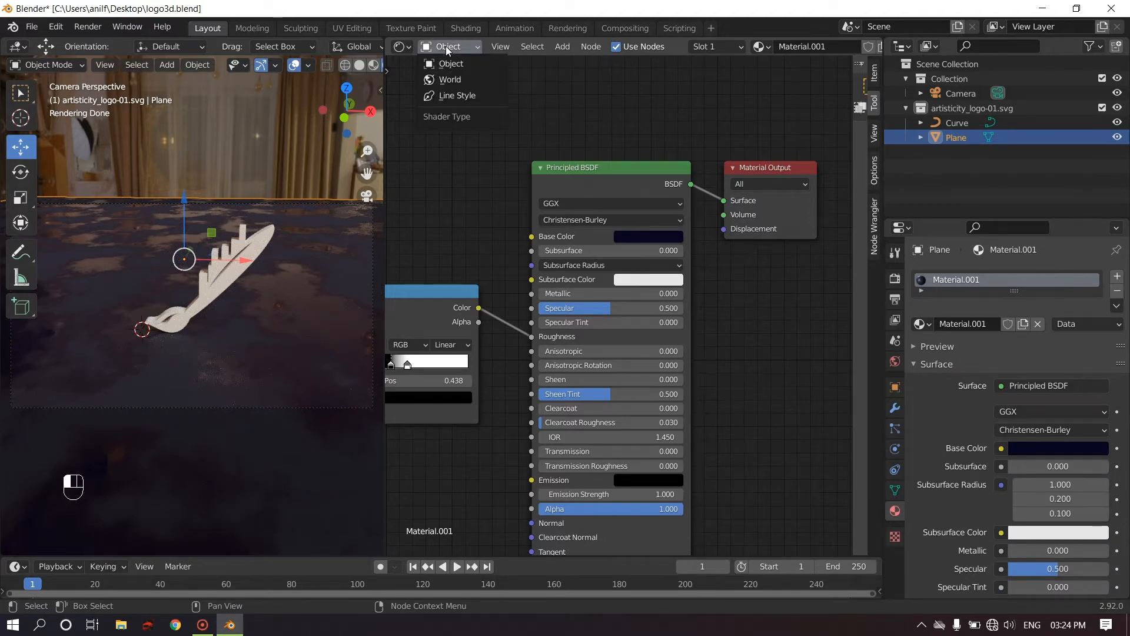
click(445, 78)
middle_drag(436, 118, 643, 133)
click(671, 186)
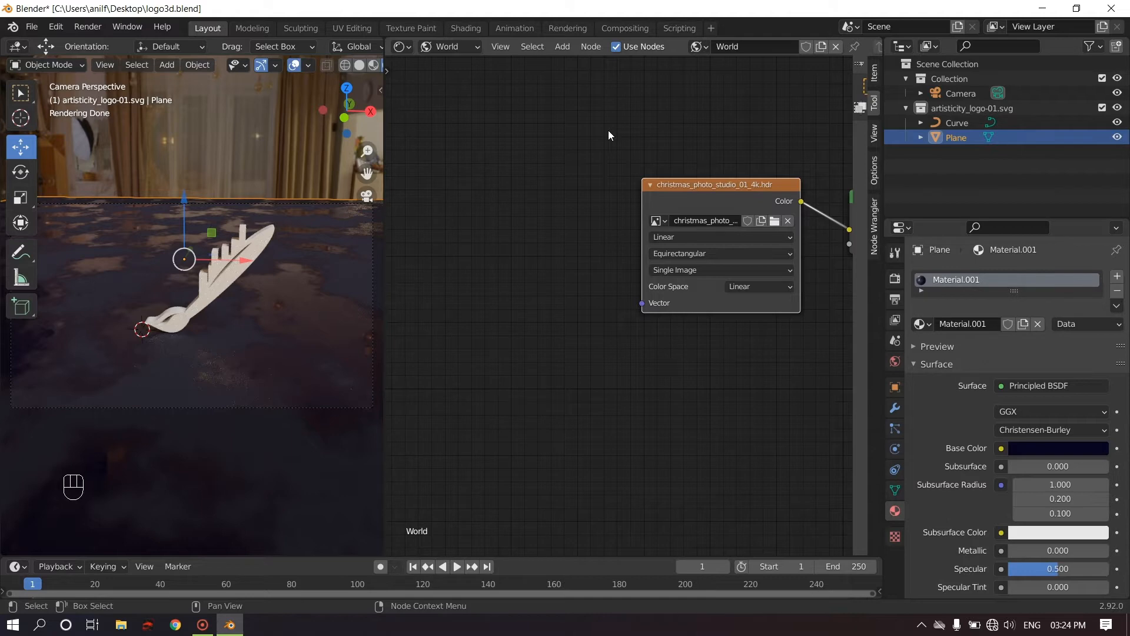
- Search the add-on preferences for "node" and make sure the Node Wrangler add-on is enabled
click(60, 26)
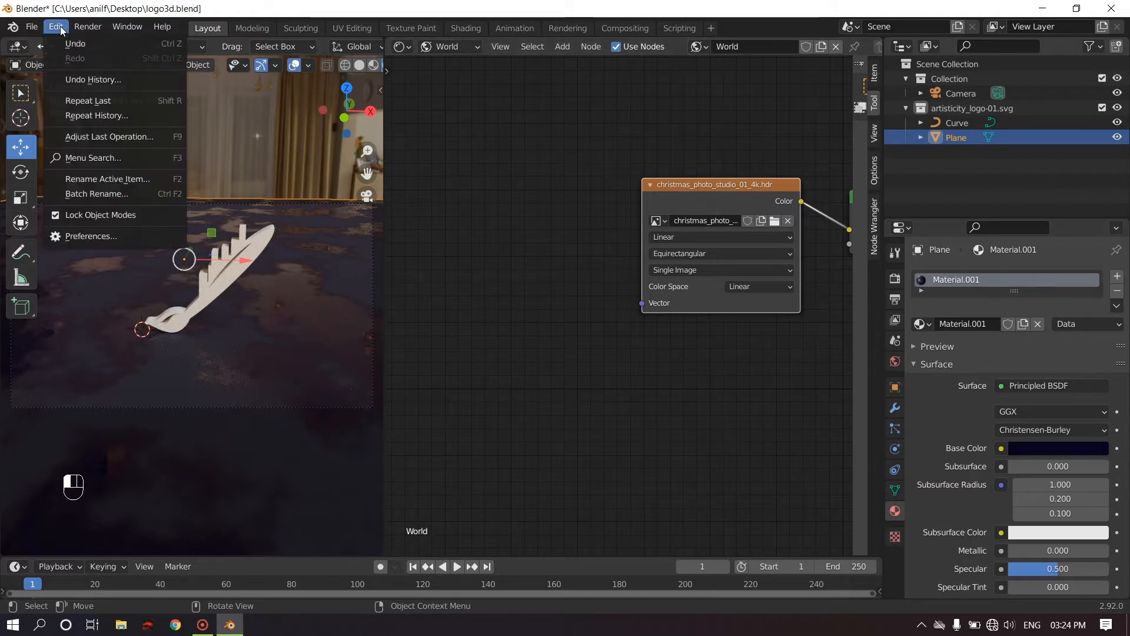
click(86, 237)
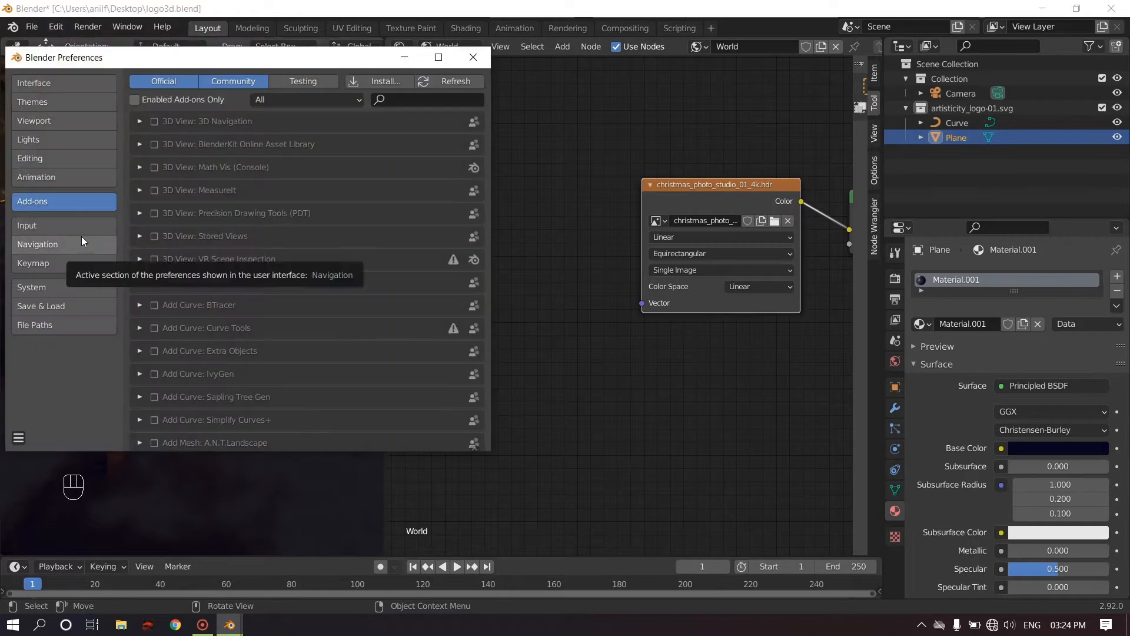
click(411, 99)
text(no)
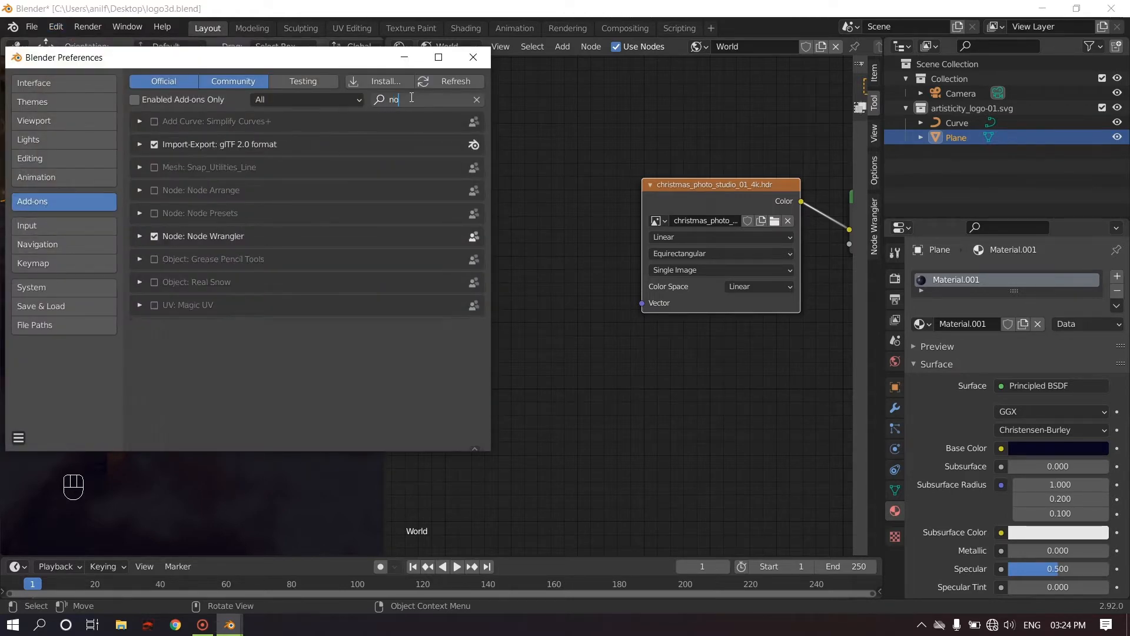
text(de)
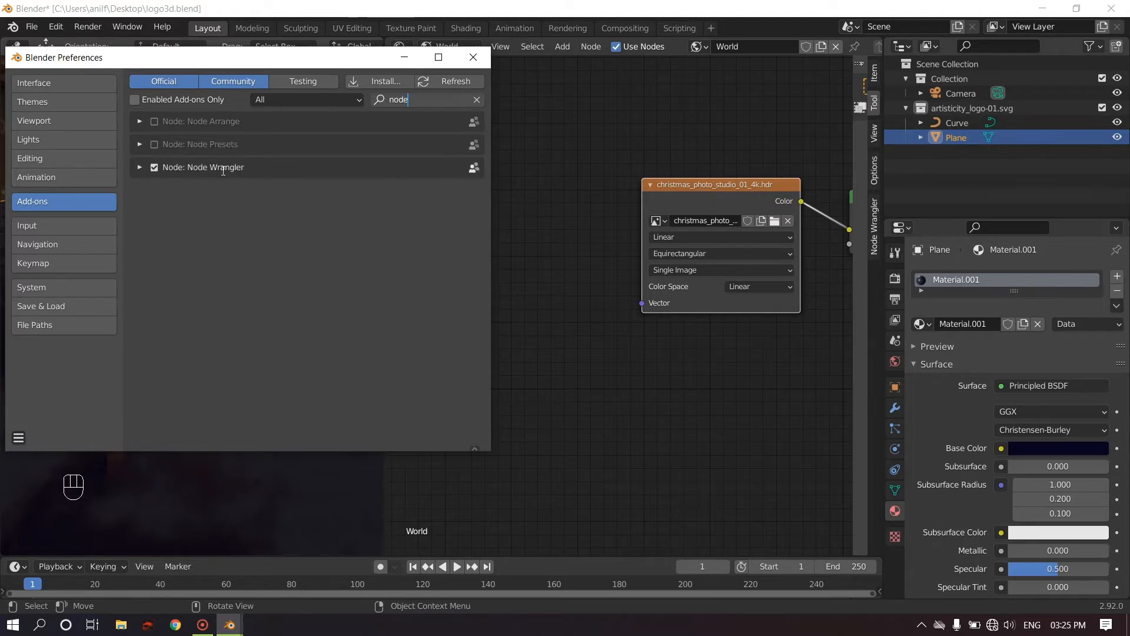
key(Return)
click(154, 167)
click(153, 168)
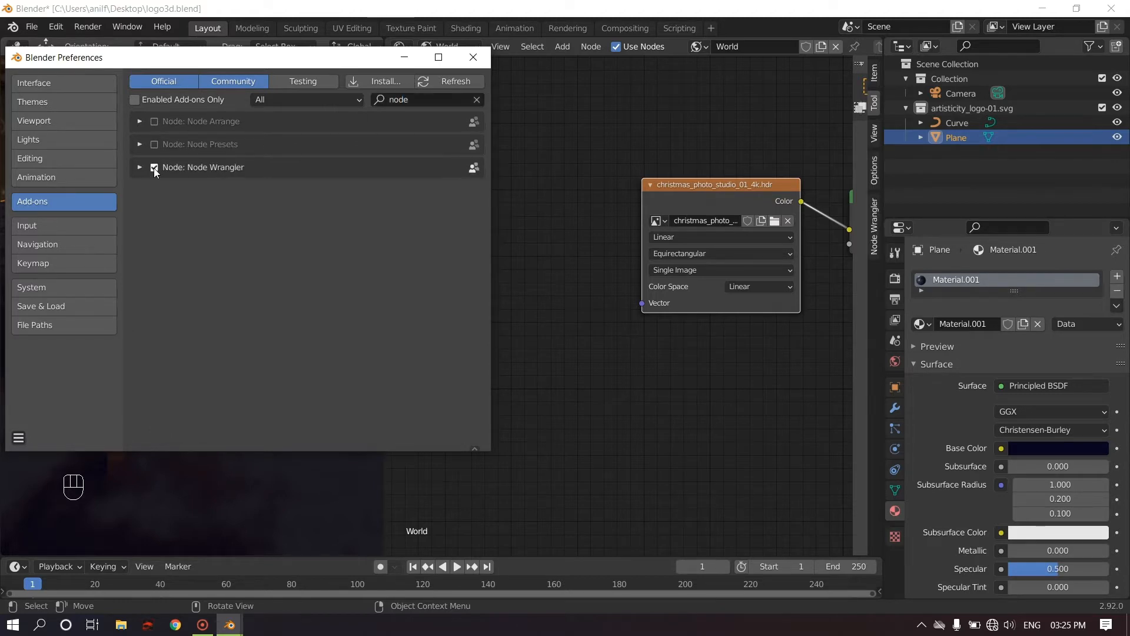
click(473, 56)
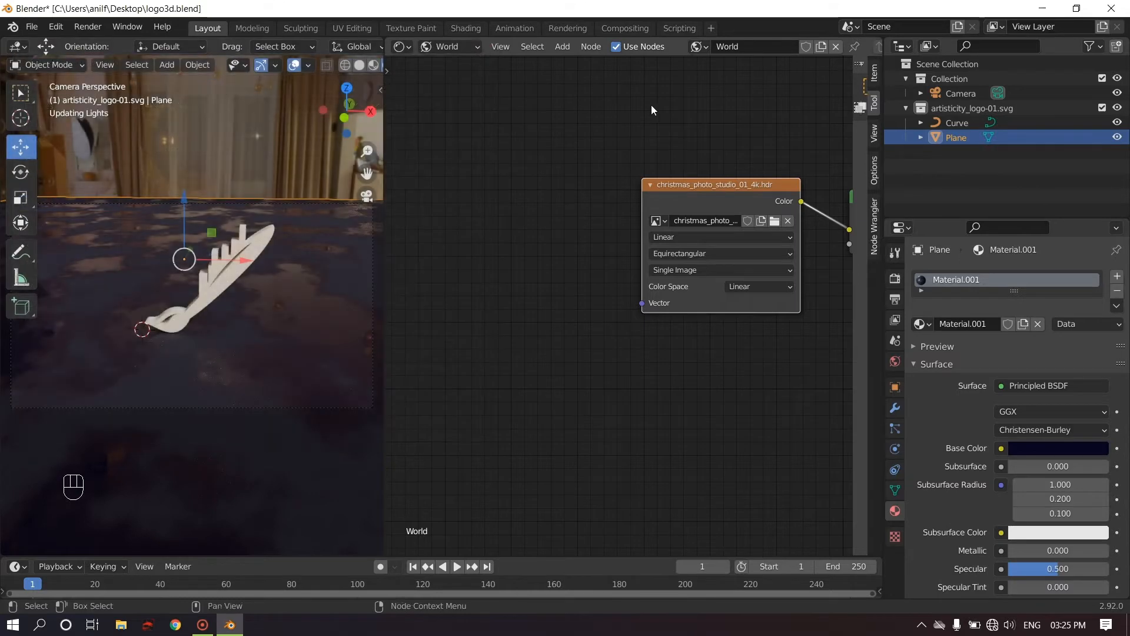
- Add Texture Coordinate and Mapping nodes to the christmas_photo_studio_01_4k.hdr environment texture with Node Wrangler
click(670, 185)
key(ctrl+t)
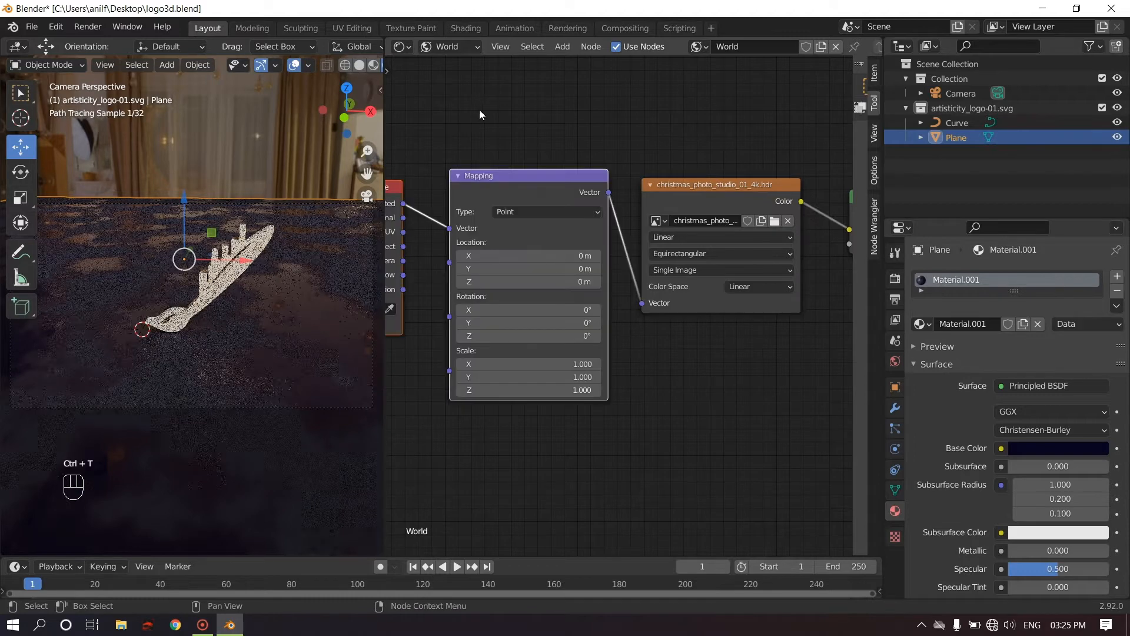
middle_drag(479, 114, 636, 116)
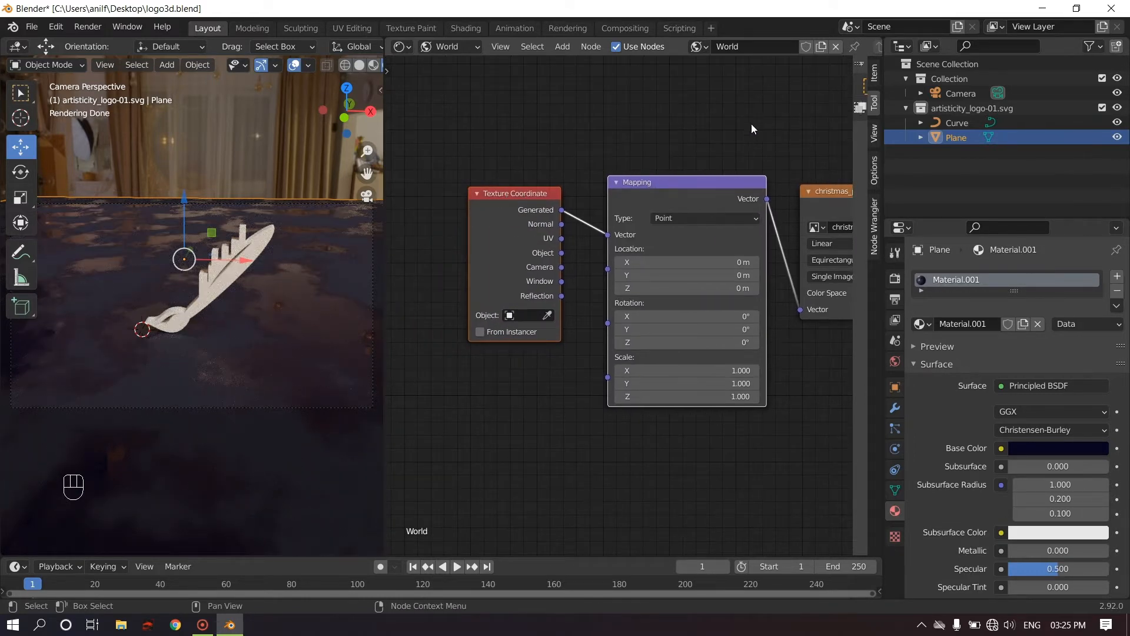
middle_drag(748, 123, 619, 93)
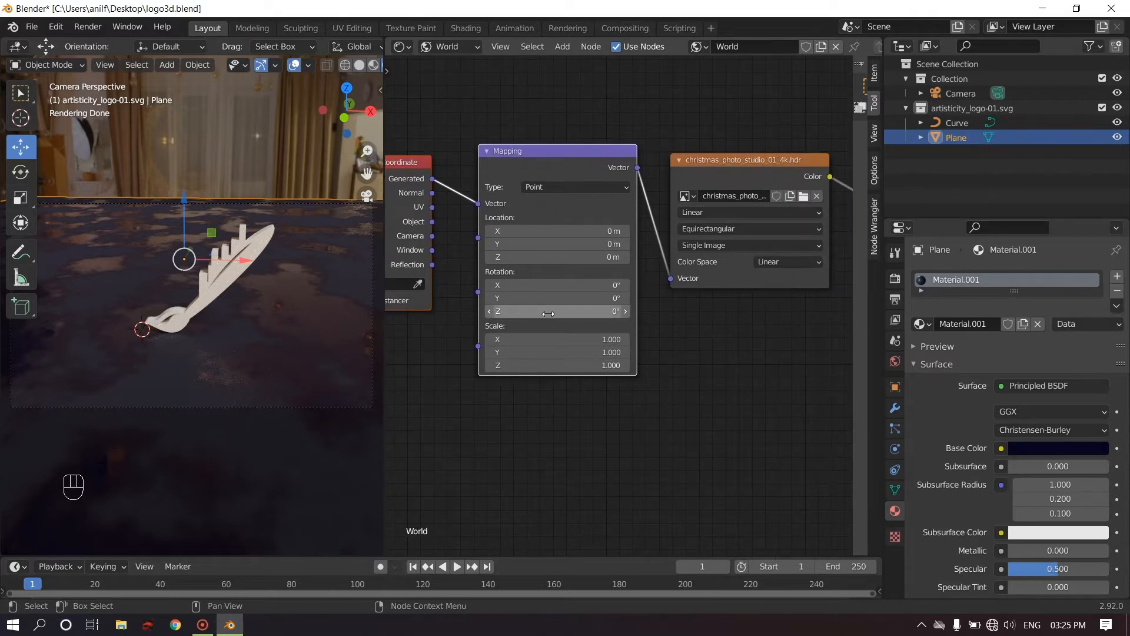
- Set the Mapping node's Z rotation to -192° to turn the HDRI lighting, and save the file
drag(548, 314, 463, 314)
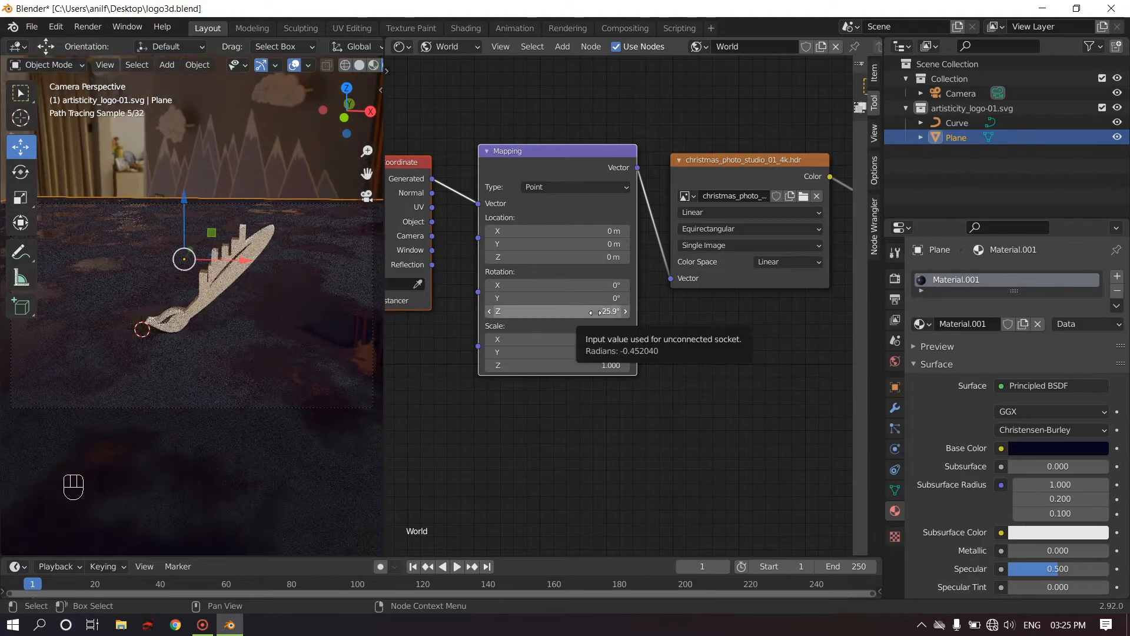
drag(592, 313, 479, 314)
drag(582, 313, 518, 311)
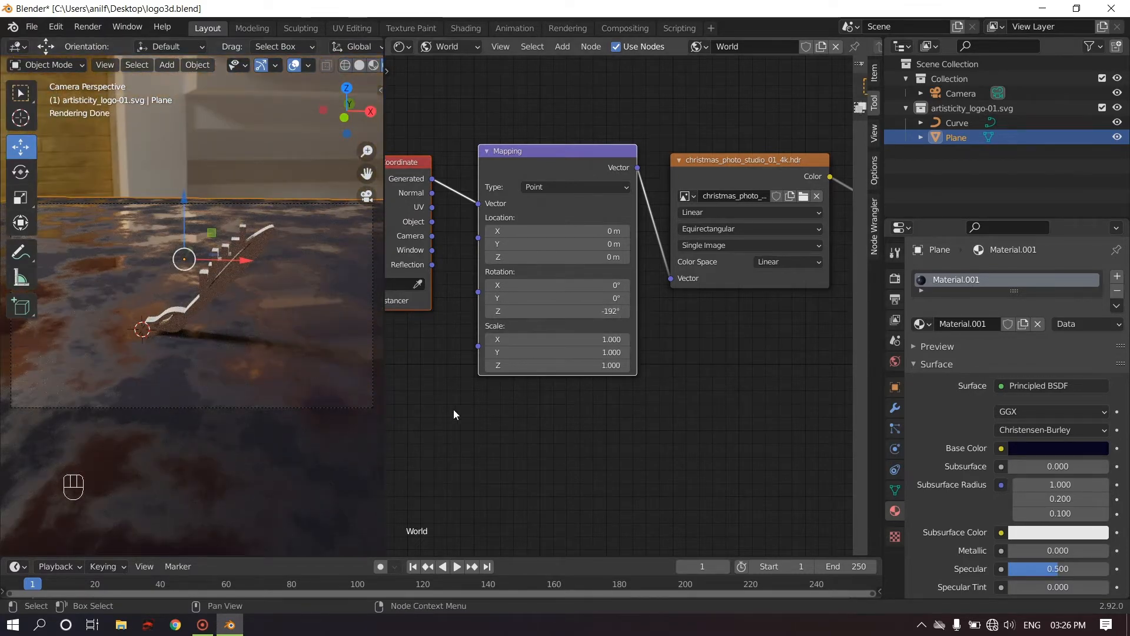
key(ctrl+s)
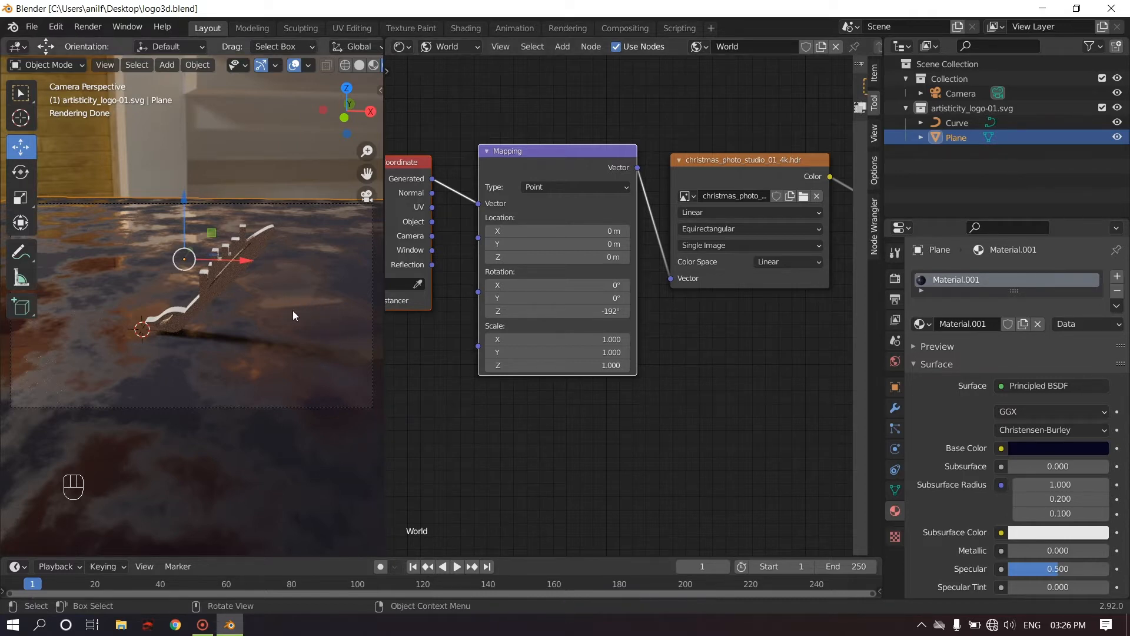
- Change the shader editor area to a 3D Viewport showing the whole floor plane and the camera from the side
click(401, 47)
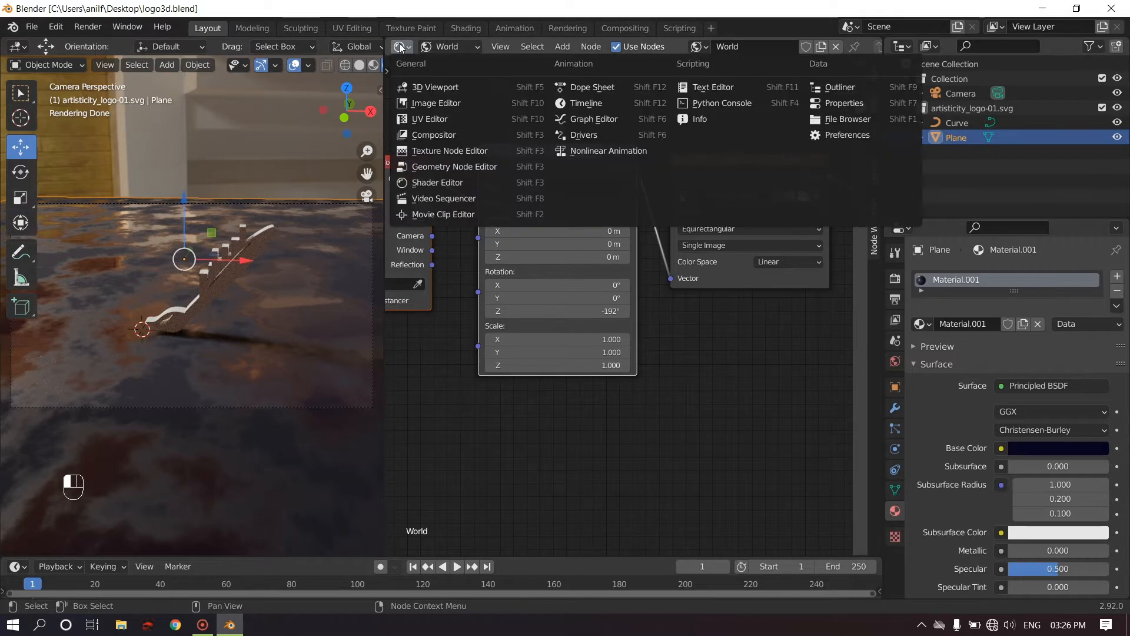
click(422, 89)
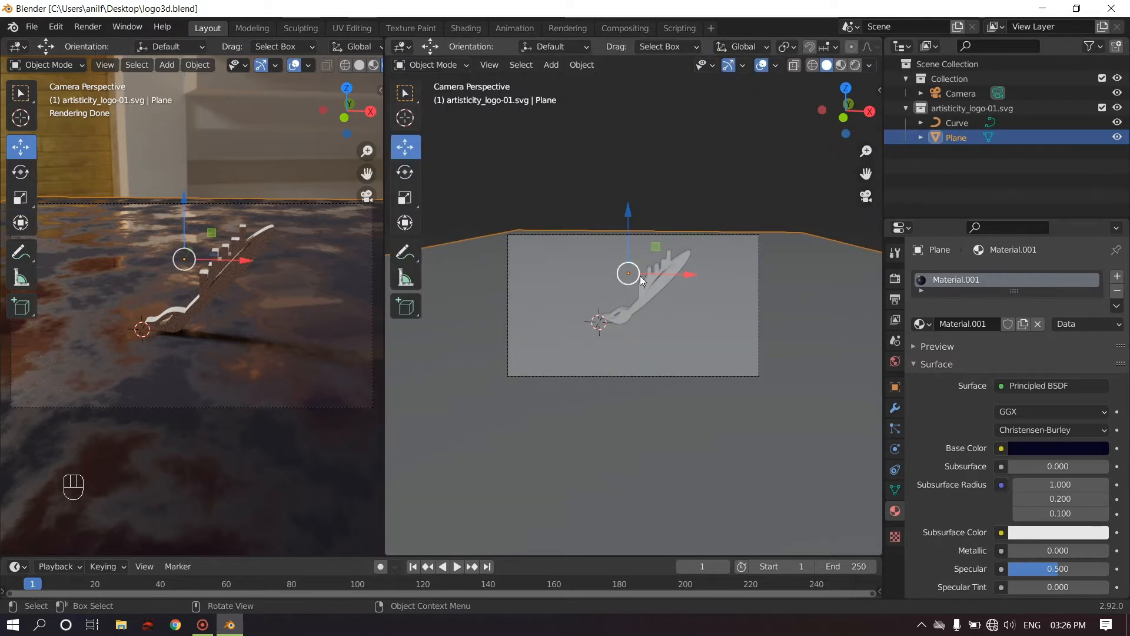
middle_drag(709, 316, 672, 320)
scroll(645, 303, down, 4)
scroll(631, 321, down, 5)
scroll(666, 310, up, 4)
scroll(667, 310, down, 2)
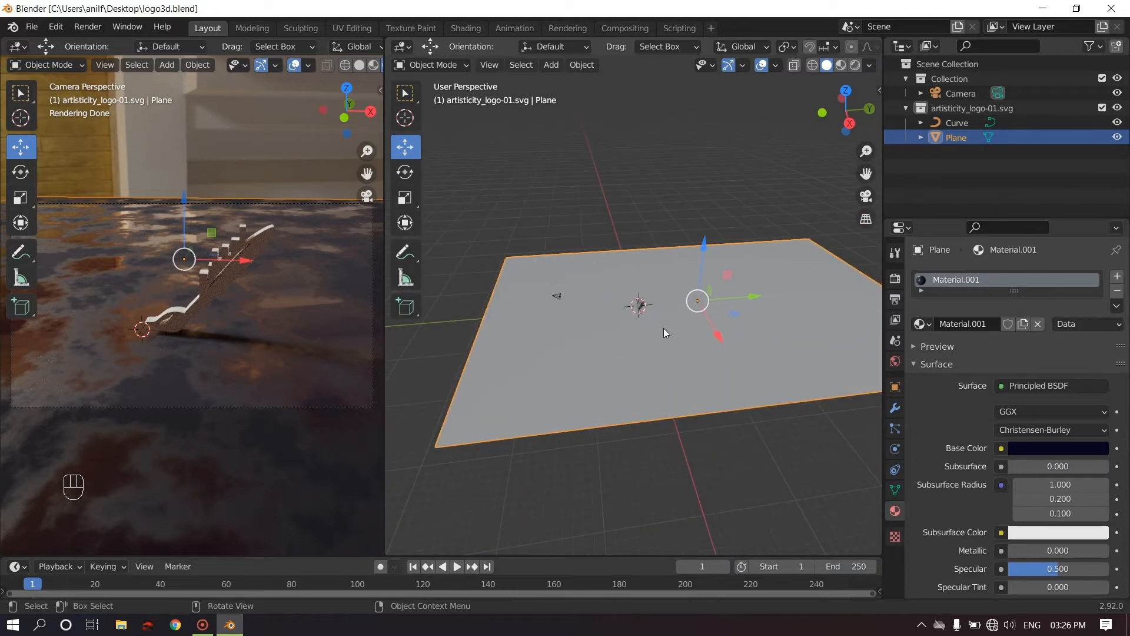
- Duplicate the floor plane and place the copy above the original
click(615, 221)
click(699, 268)
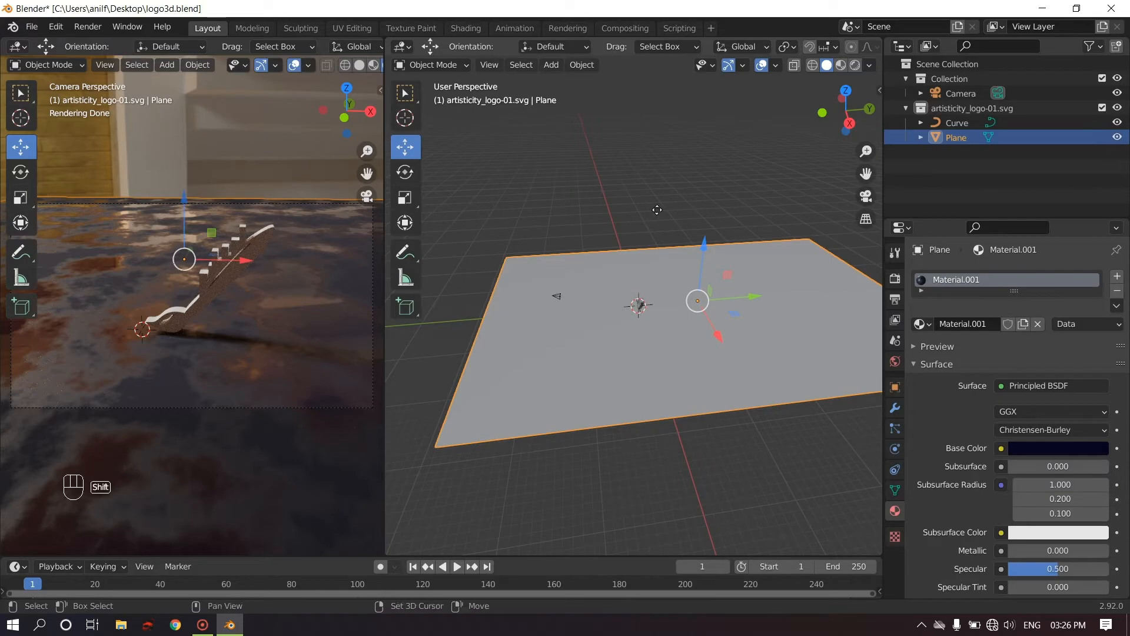
key(shift+d)
click(661, 149)
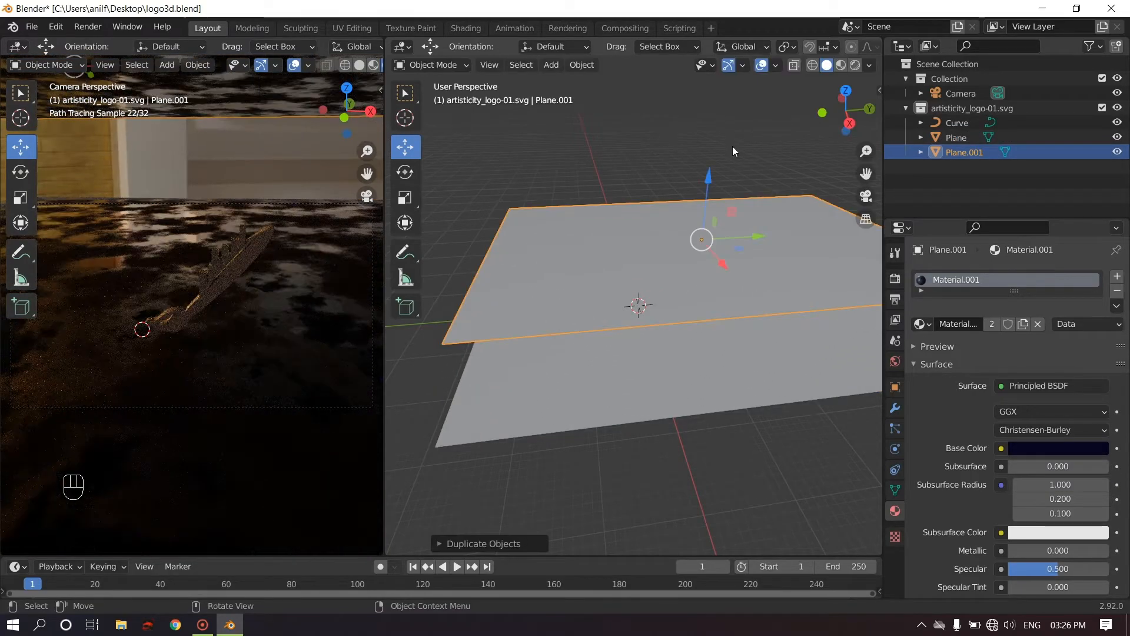
- Rotate the duplicated plane about the global X axis so that it stands steeply upright as a backdrop
key(r)
key(x)
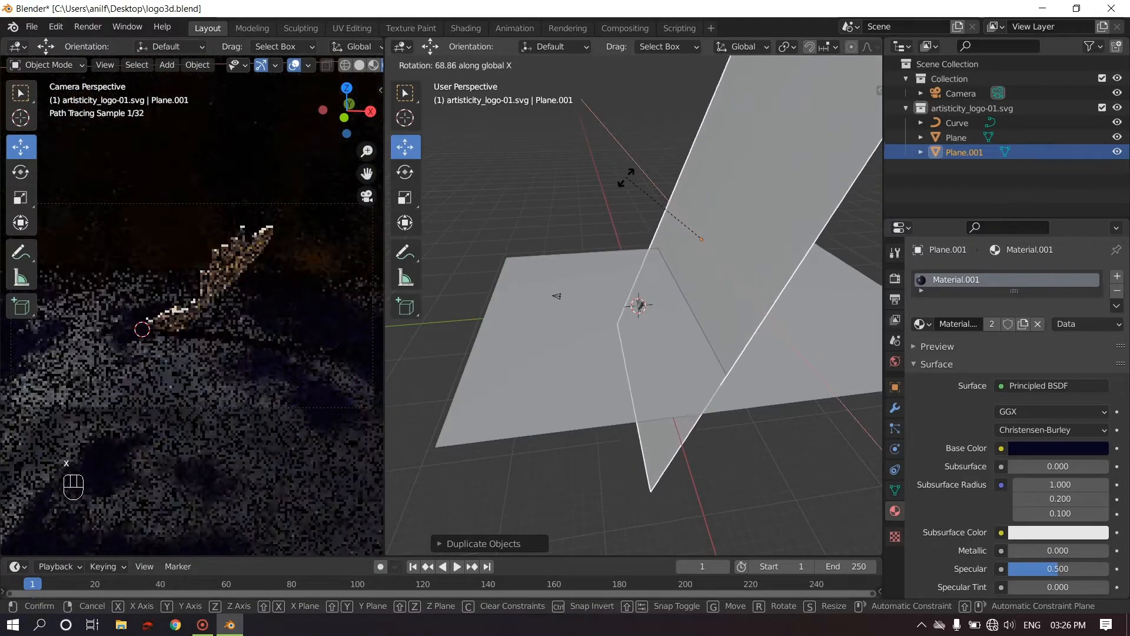
click(612, 186)
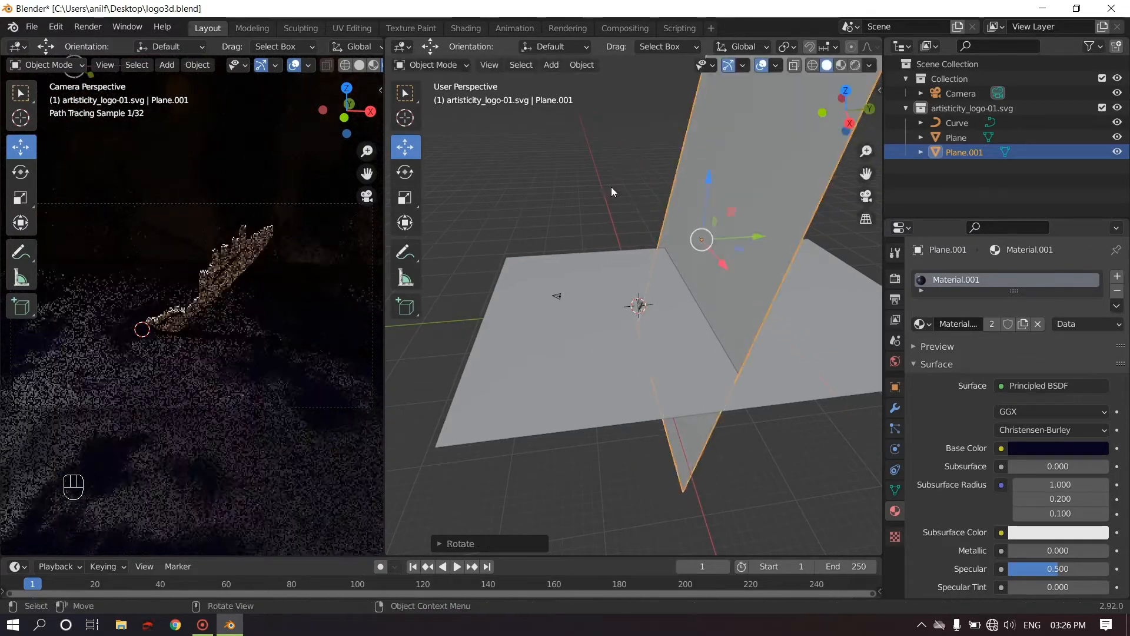
- Move the upright plane along the Y axis to the far end of the floor behind the logo, and save the file
drag(751, 235, 437, 245)
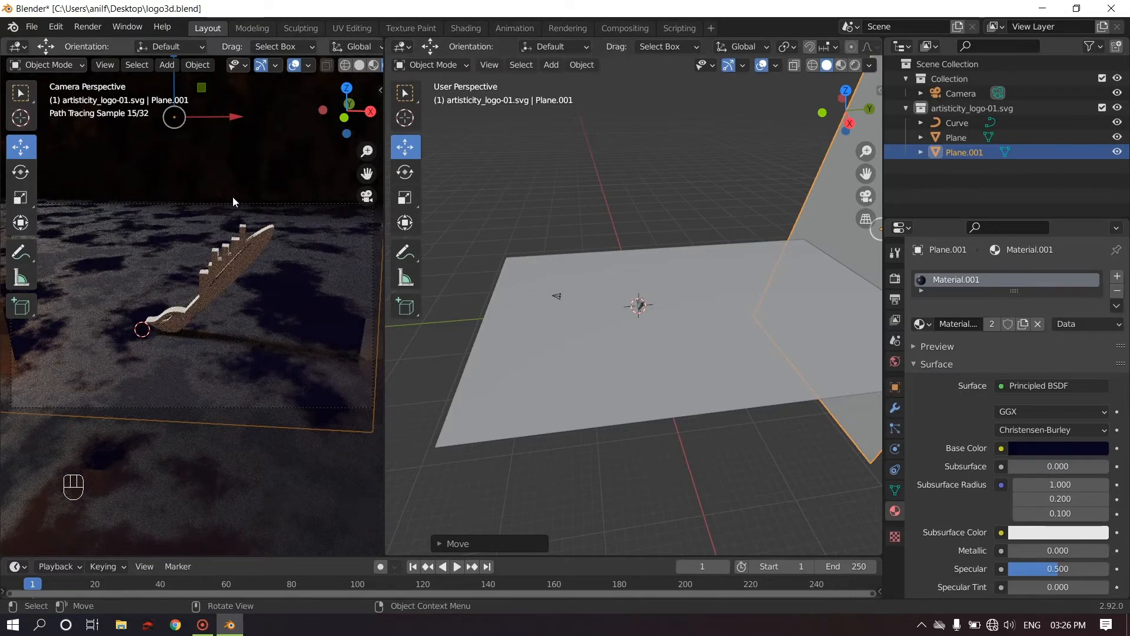
scroll(232, 197, up, 2)
scroll(232, 198, down, 3)
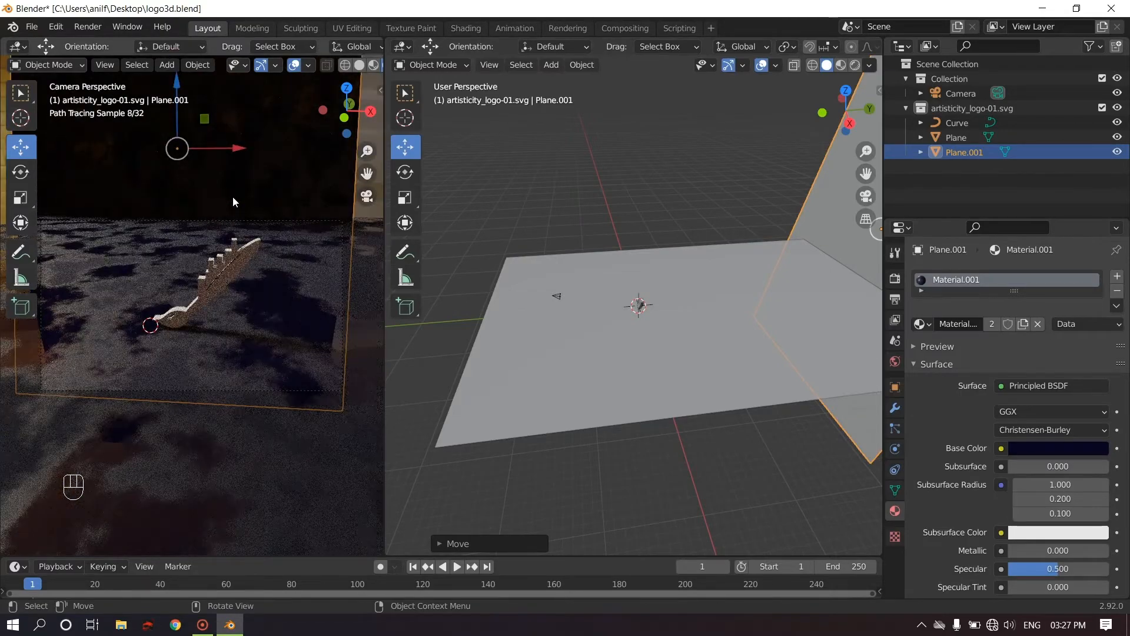
scroll(232, 197, up, 1)
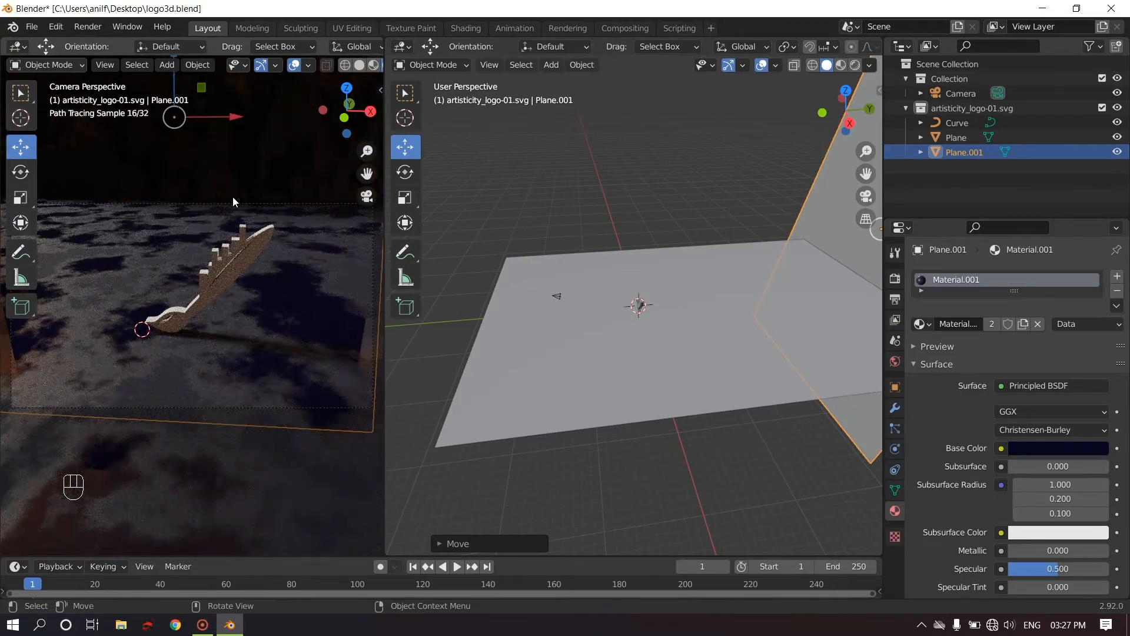
key(ctrl+s)
- Copy the floor plane's material and paste it onto the logo curve's material
drag(384, 237, 427, 248)
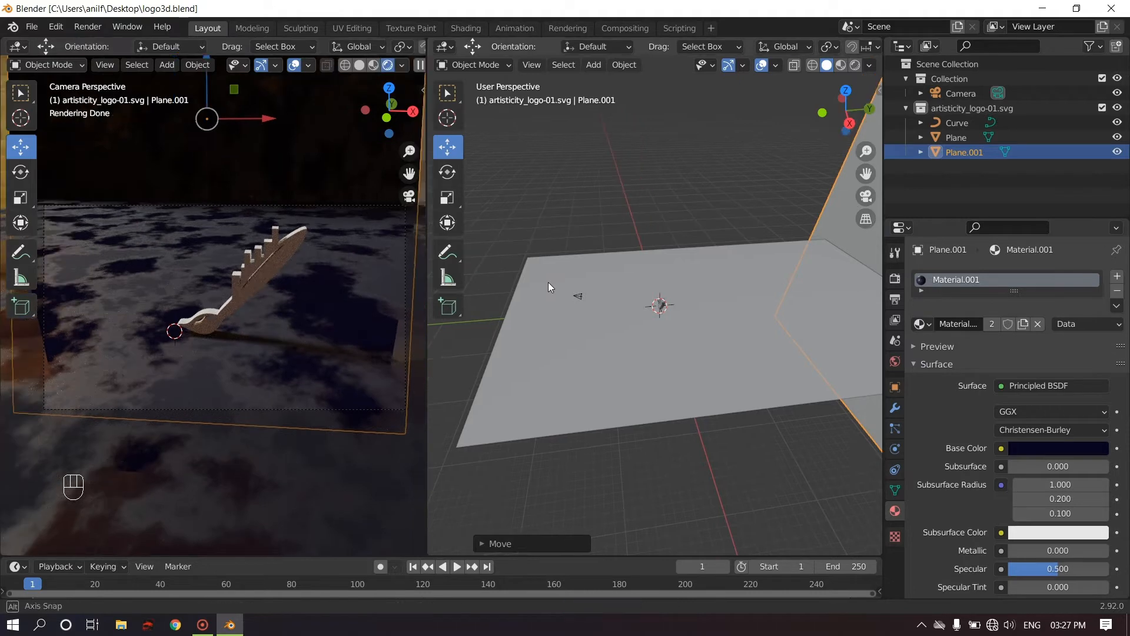
middle_drag(549, 282, 697, 310)
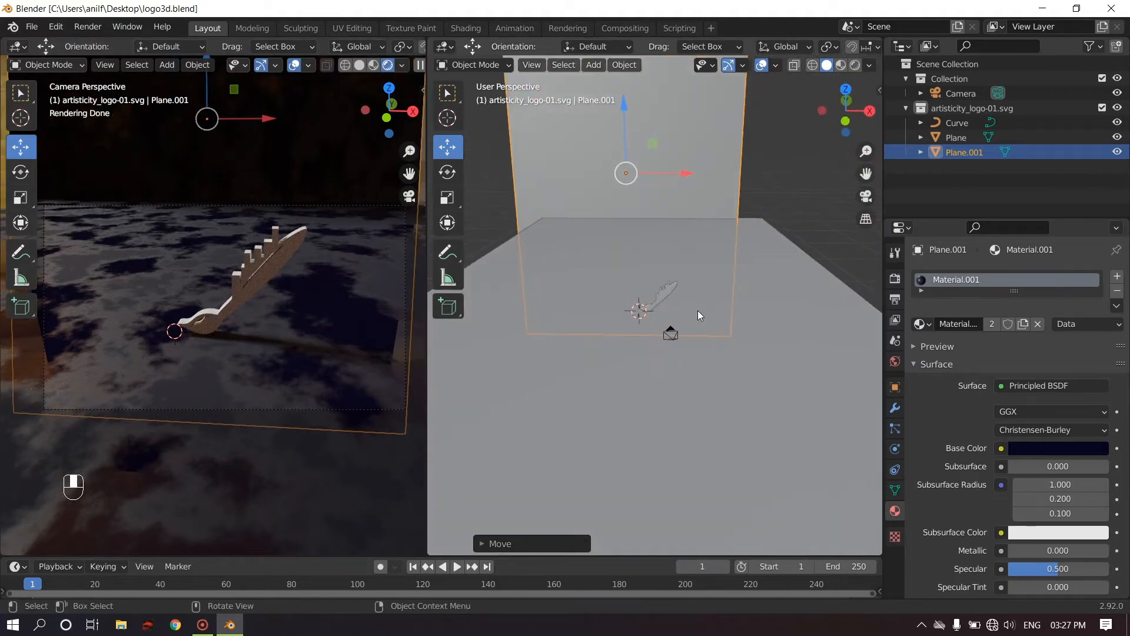
click(792, 284)
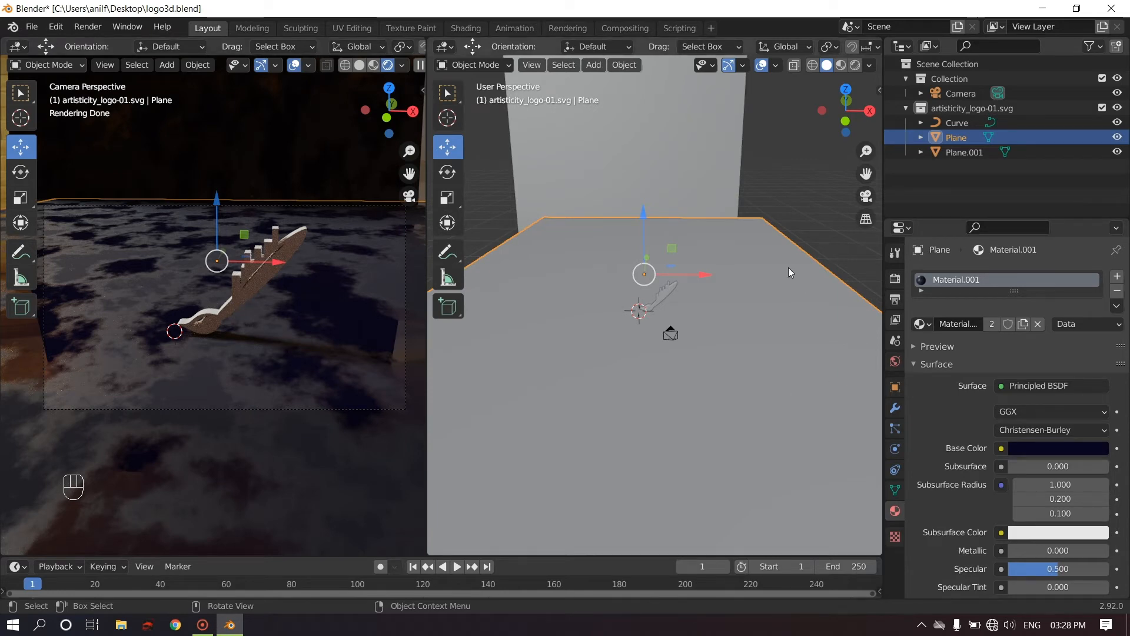
click(1116, 307)
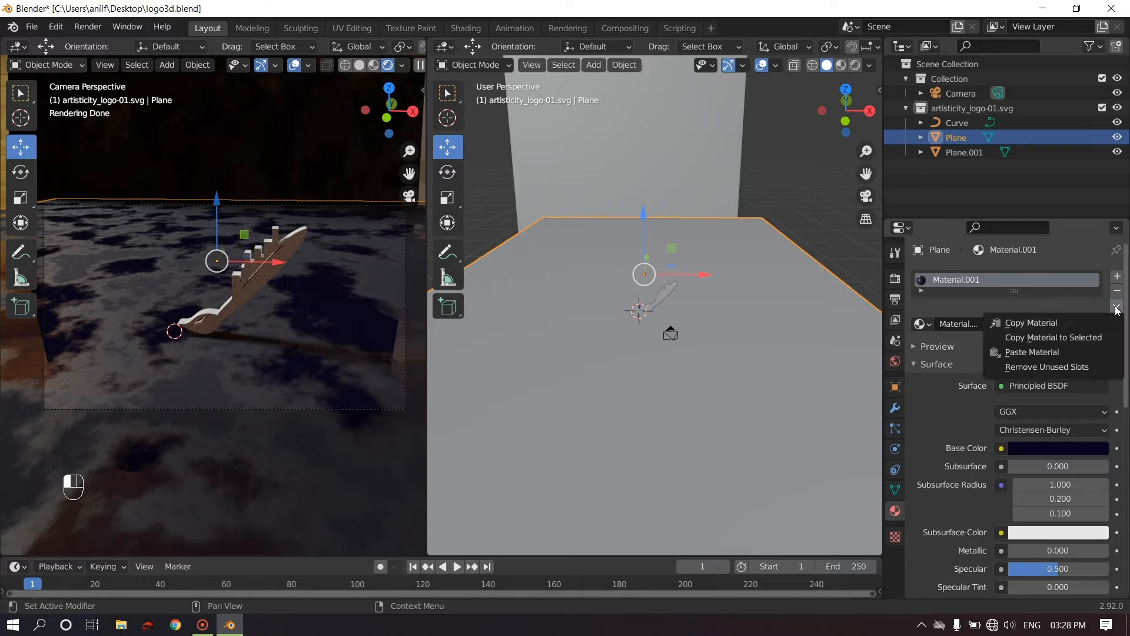
click(1039, 322)
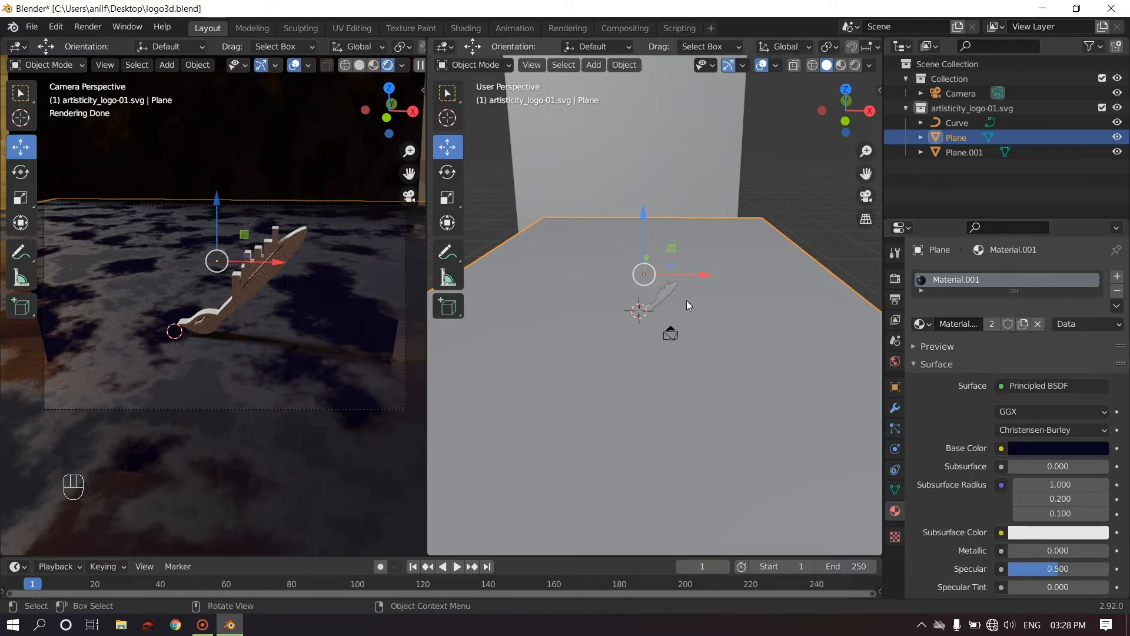
click(663, 297)
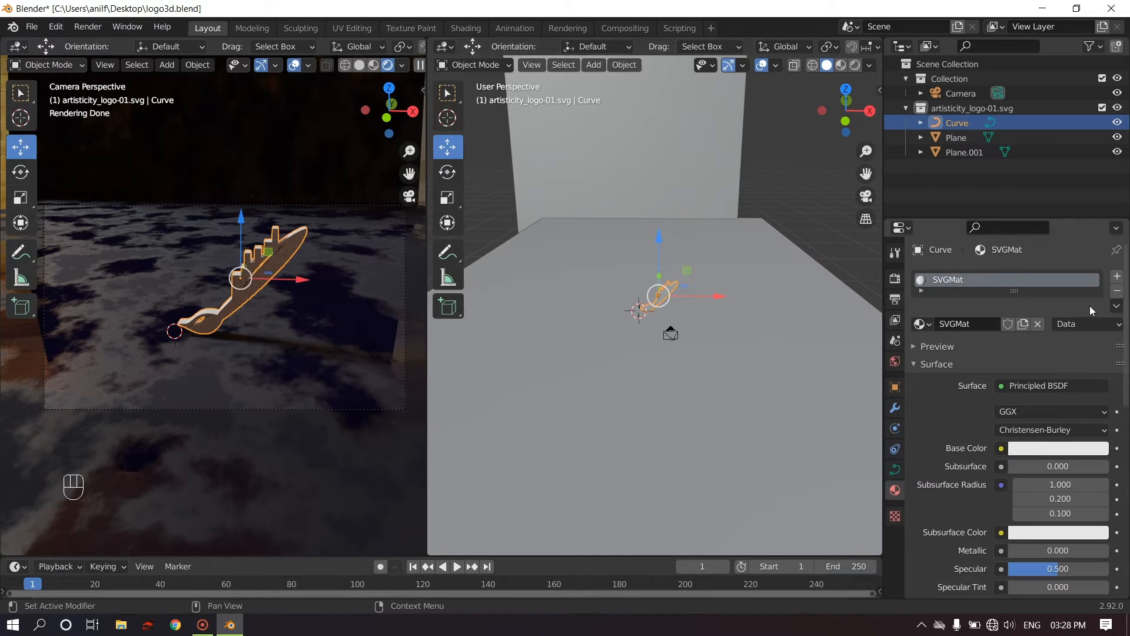
click(1117, 306)
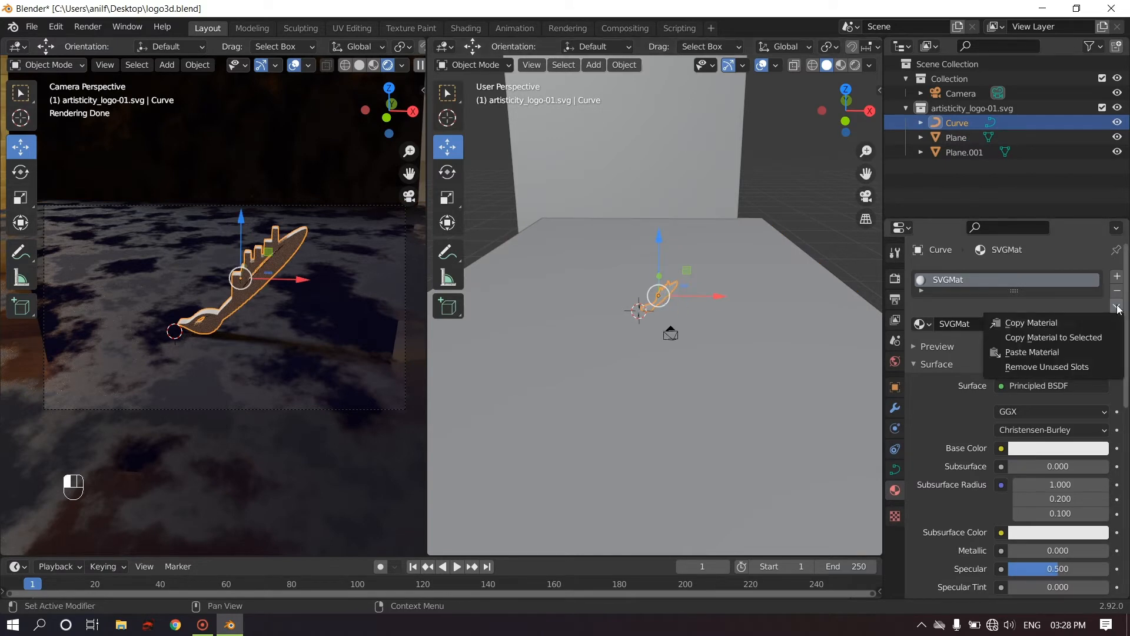
click(1028, 353)
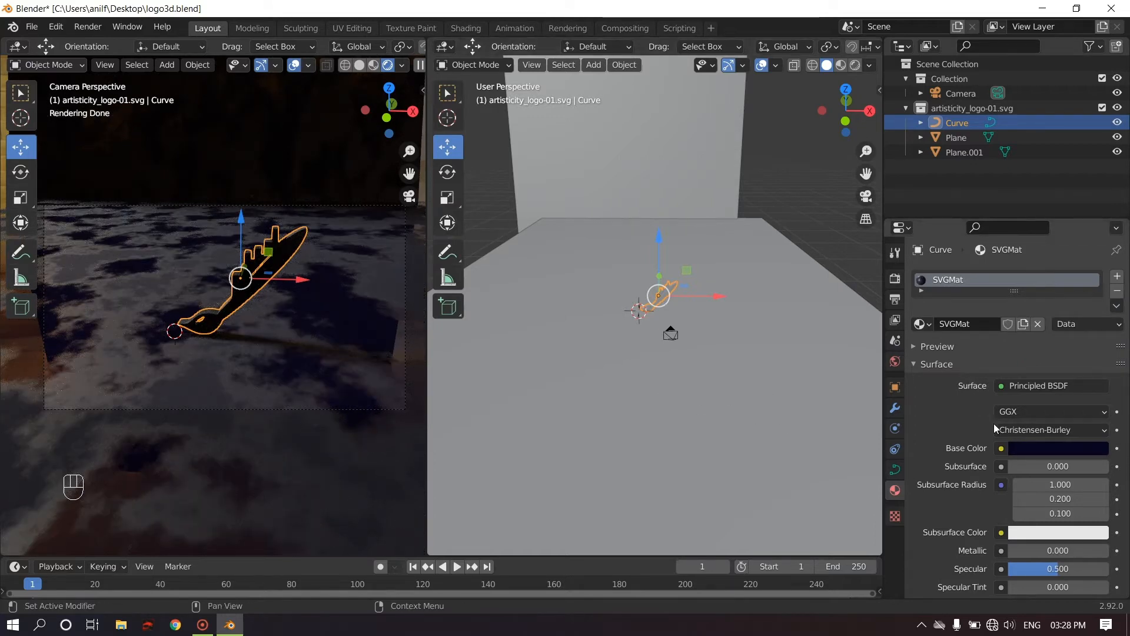
- Set the base color of the logo's pasted material to white at full value 1.000 and check the logo up close
click(1038, 447)
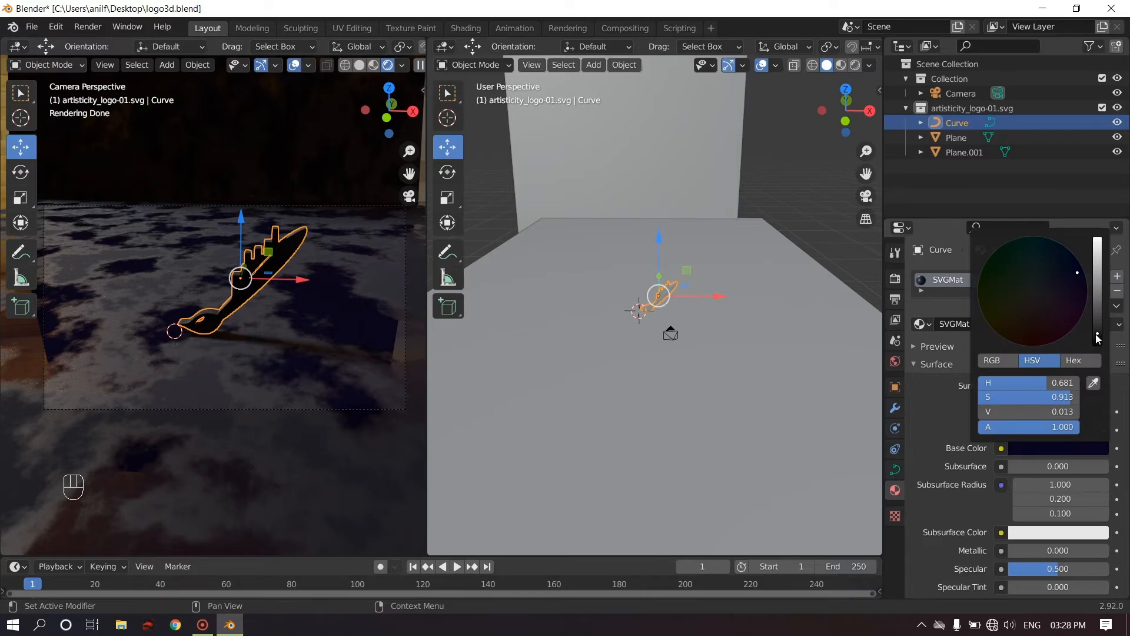
click(1097, 262)
drag(1097, 262, 1097, 238)
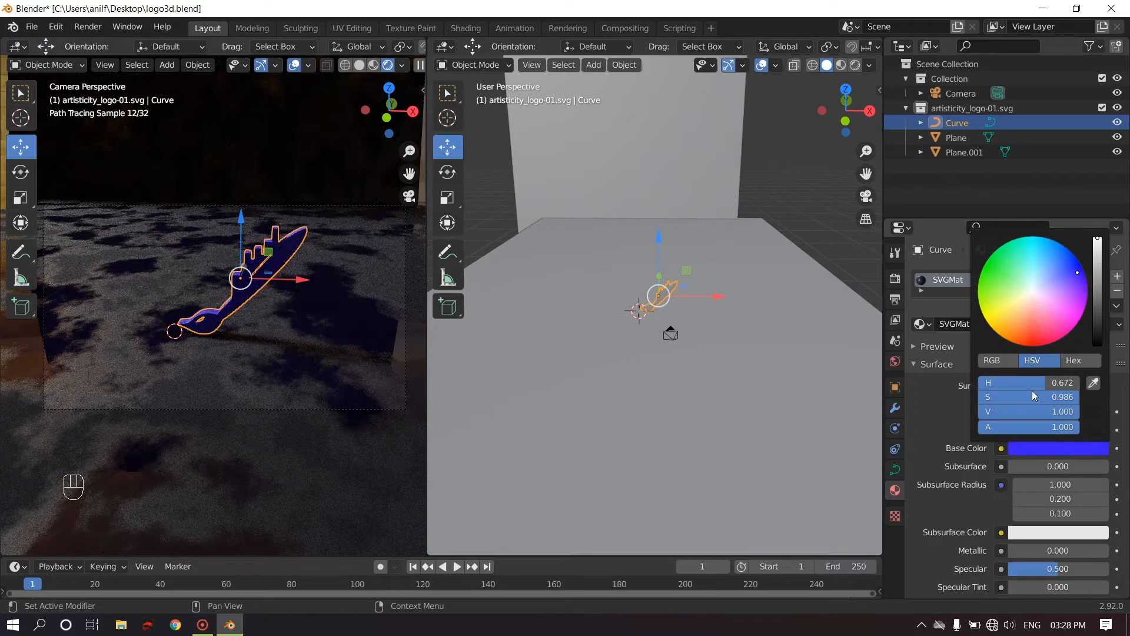
drag(1039, 383, 980, 397)
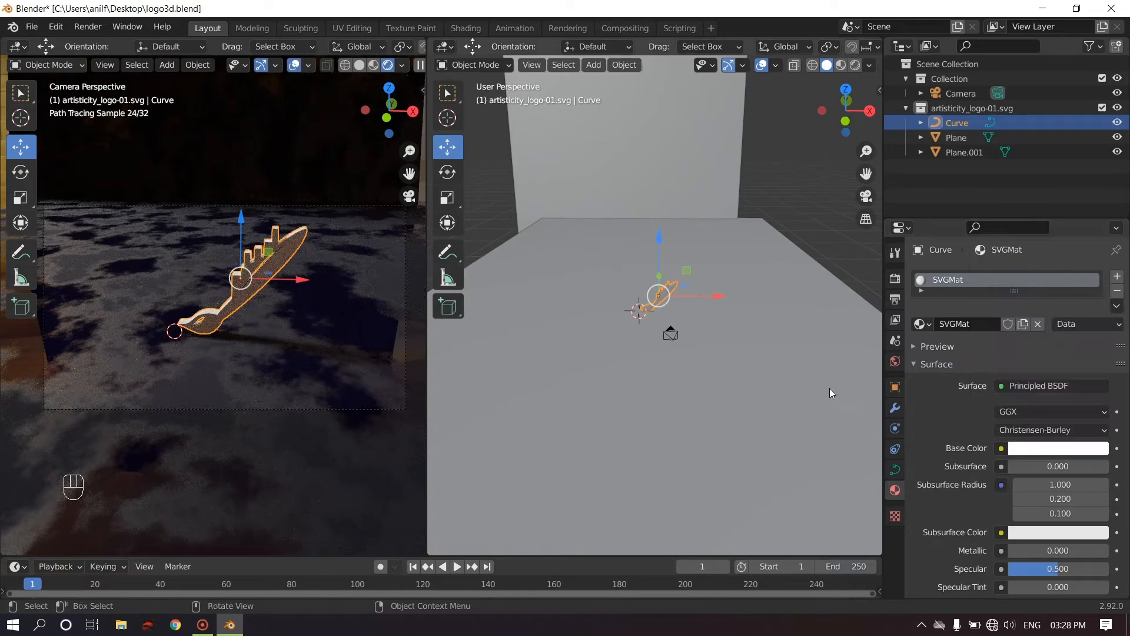
scroll(242, 284, up, 5)
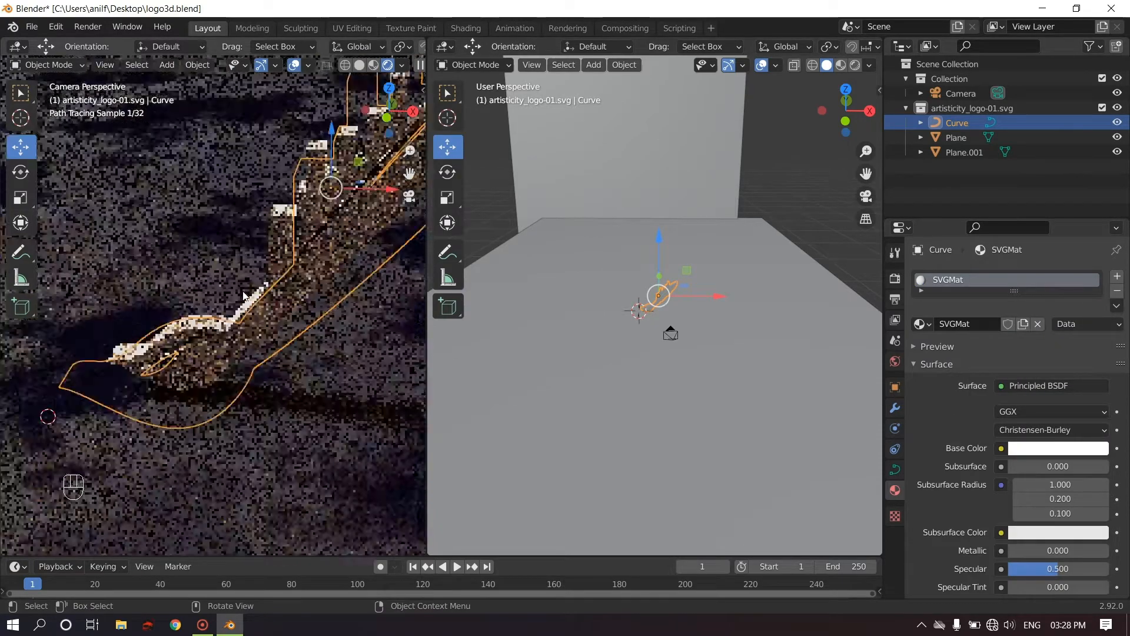
scroll(241, 365, down, 3)
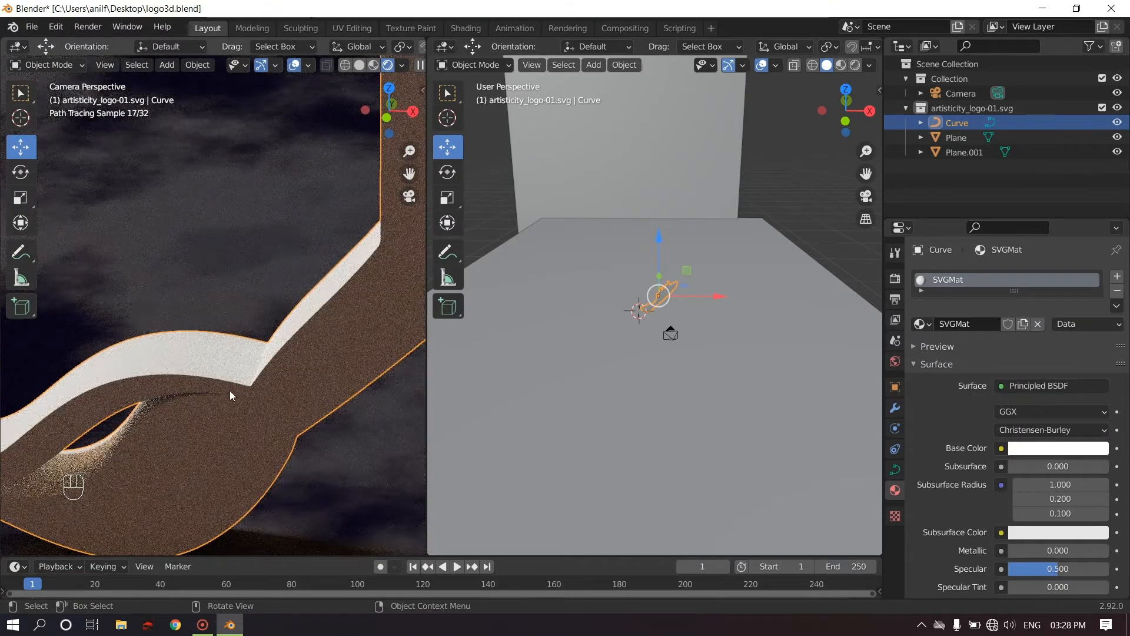
scroll(229, 390, down, 2)
scroll(236, 386, down, 2)
scroll(284, 295, down, 1)
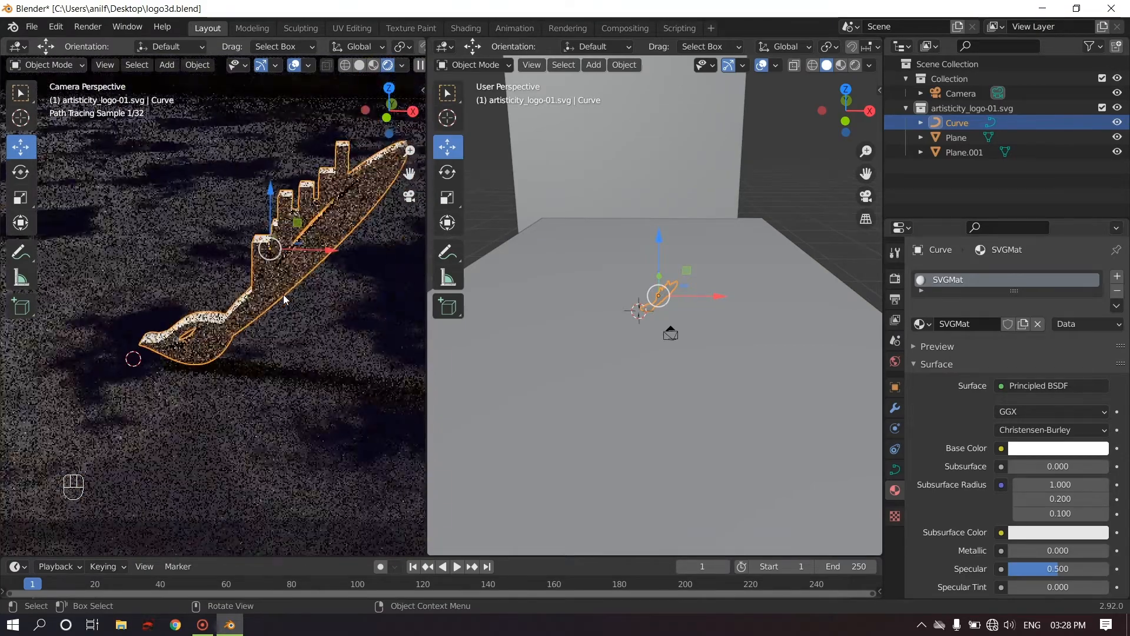
- Change the second 3D Viewport to a Shader Editor showing the logo's object material nodes, framed on the ColorRamp
click(446, 47)
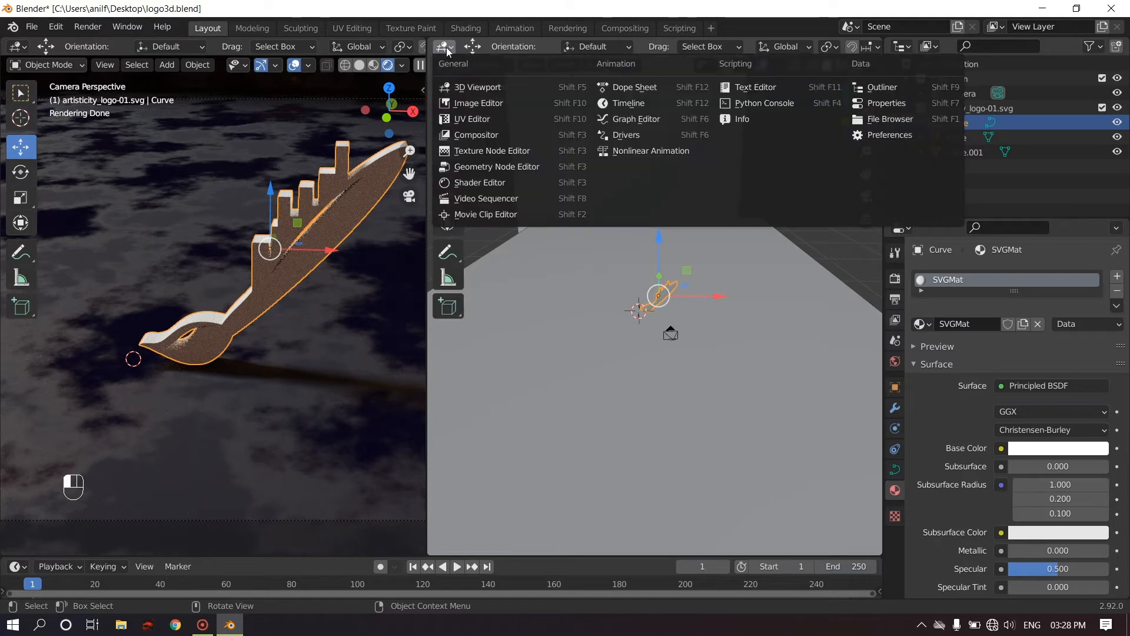
click(470, 182)
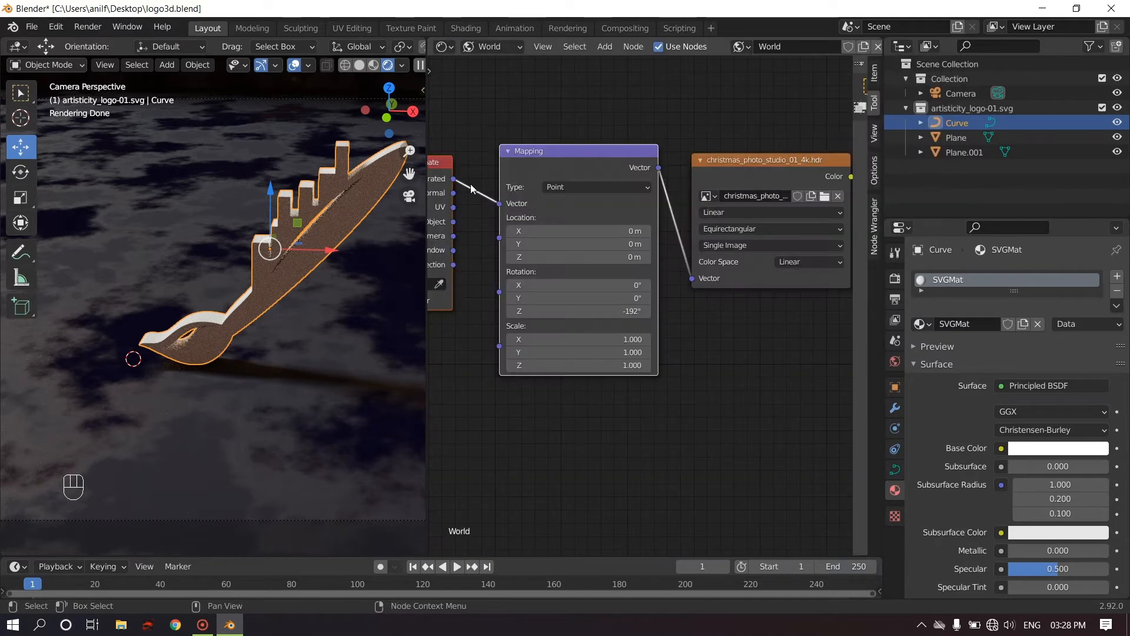
click(495, 47)
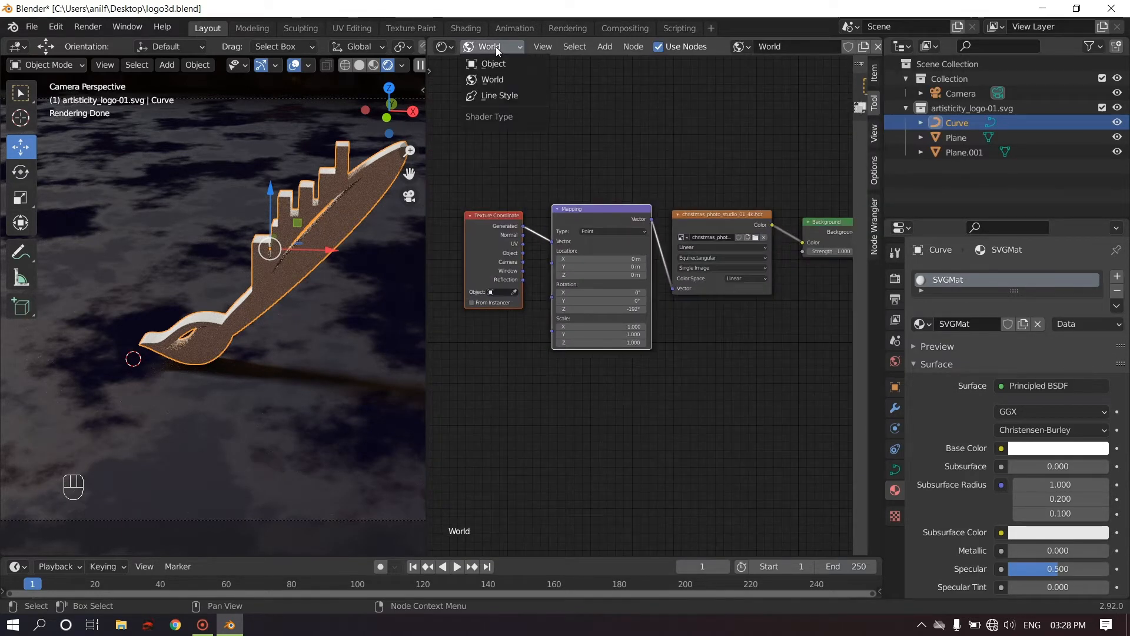
click(490, 62)
key(Home)
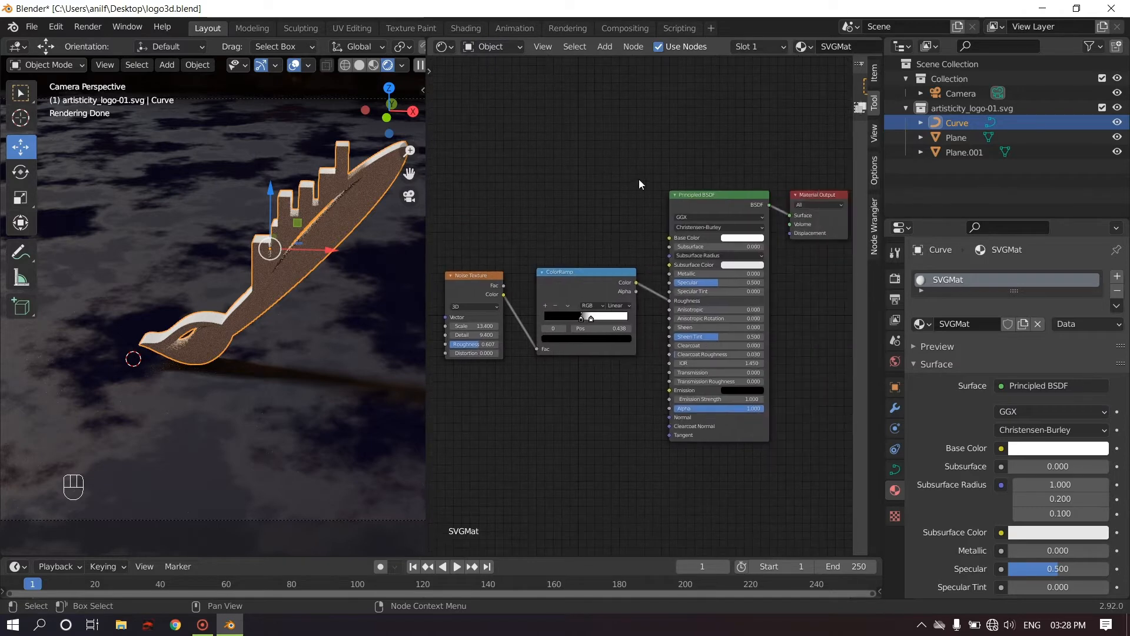
scroll(586, 228, up, 2)
scroll(599, 222, down, 3)
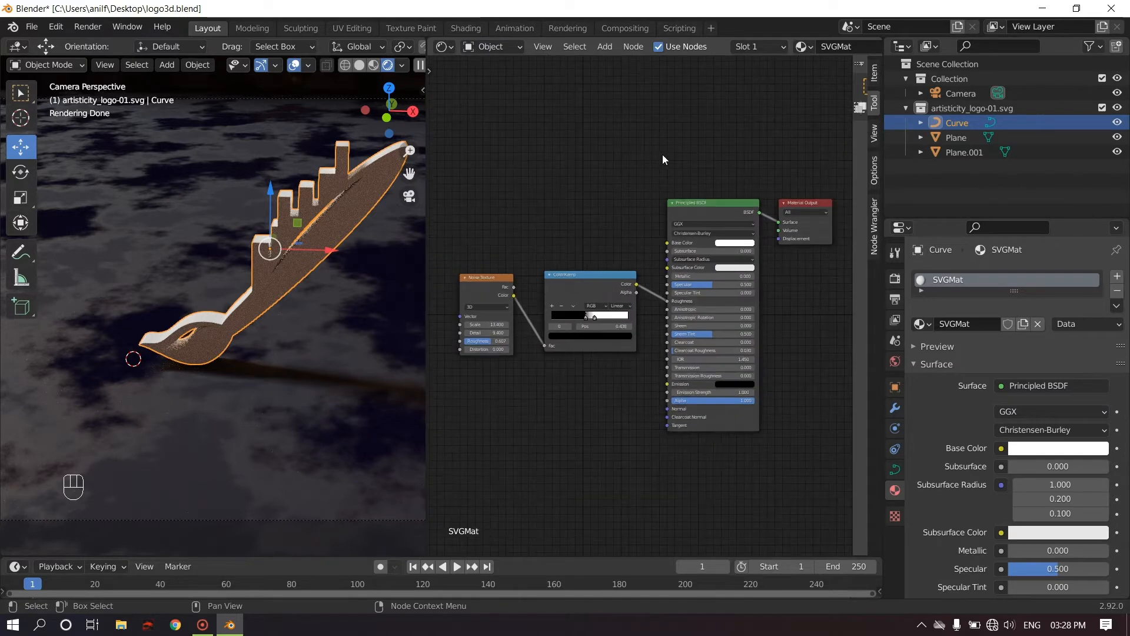
middle_drag(662, 155, 628, 154)
scroll(557, 241, up, 2)
middle_drag(554, 245, 662, 223)
key(ctrl)
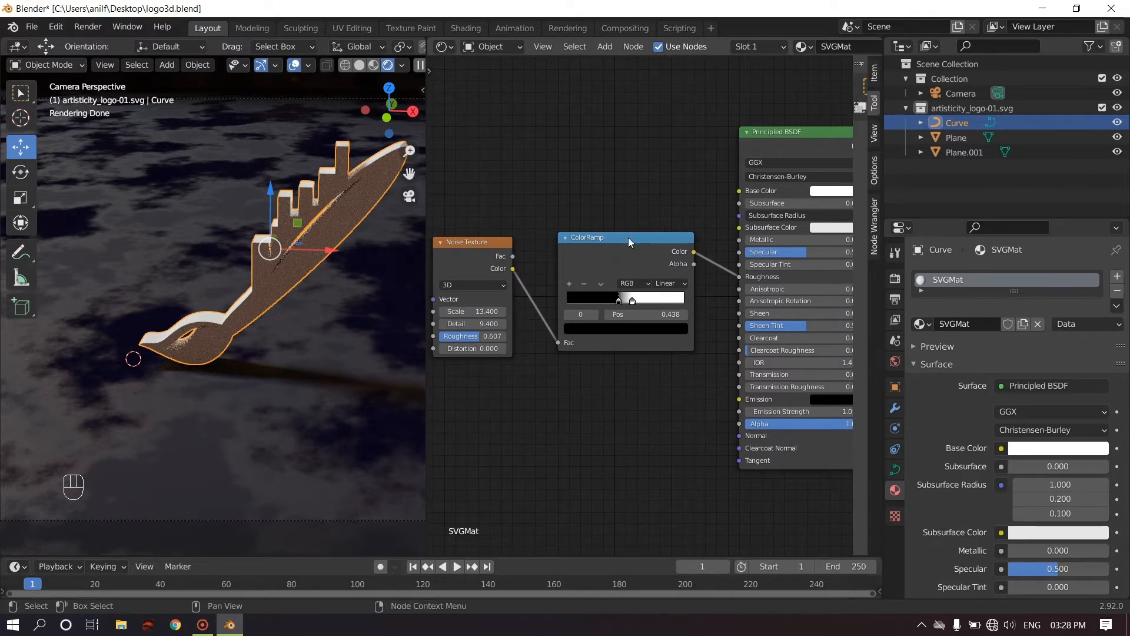
- Set the logo's Noise Texture scale to 17.2 while previewing the ColorRamp, and reconnect the Principled BSDF to the Material Output surface
ctrl+shift+click(628, 238)
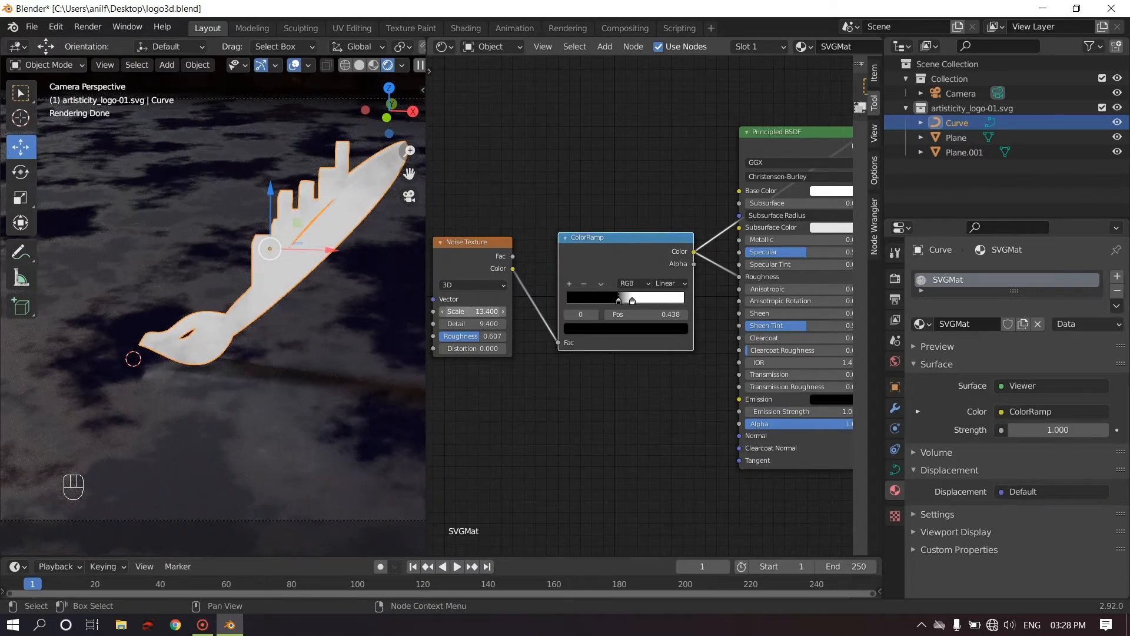
drag(471, 311, 511, 312)
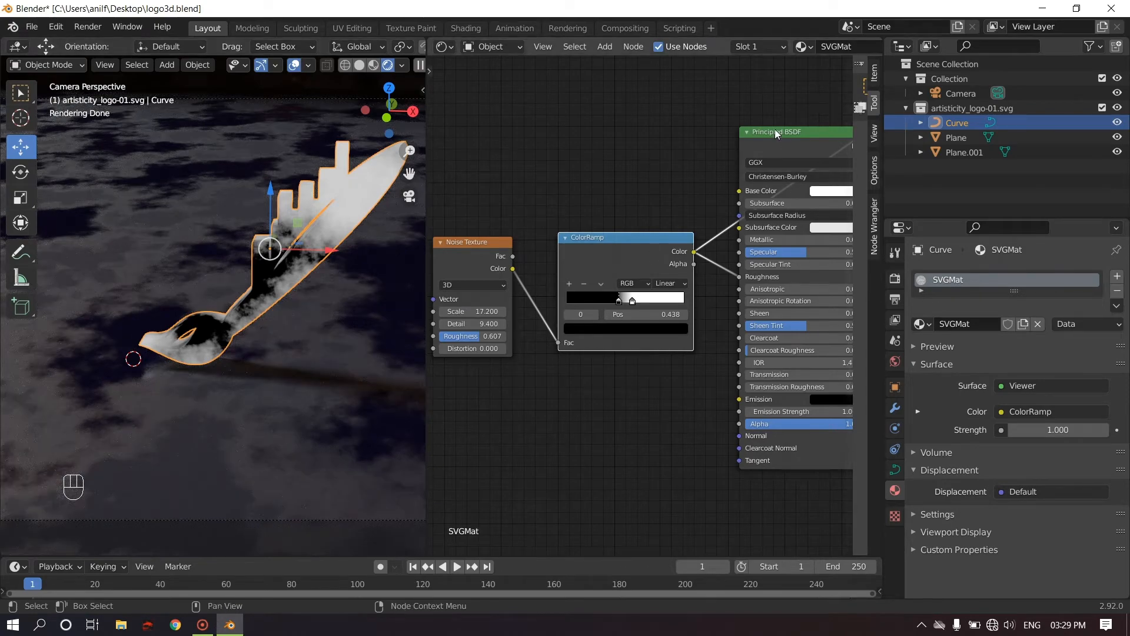
middle_drag(792, 101, 608, 114)
drag(692, 159, 720, 173)
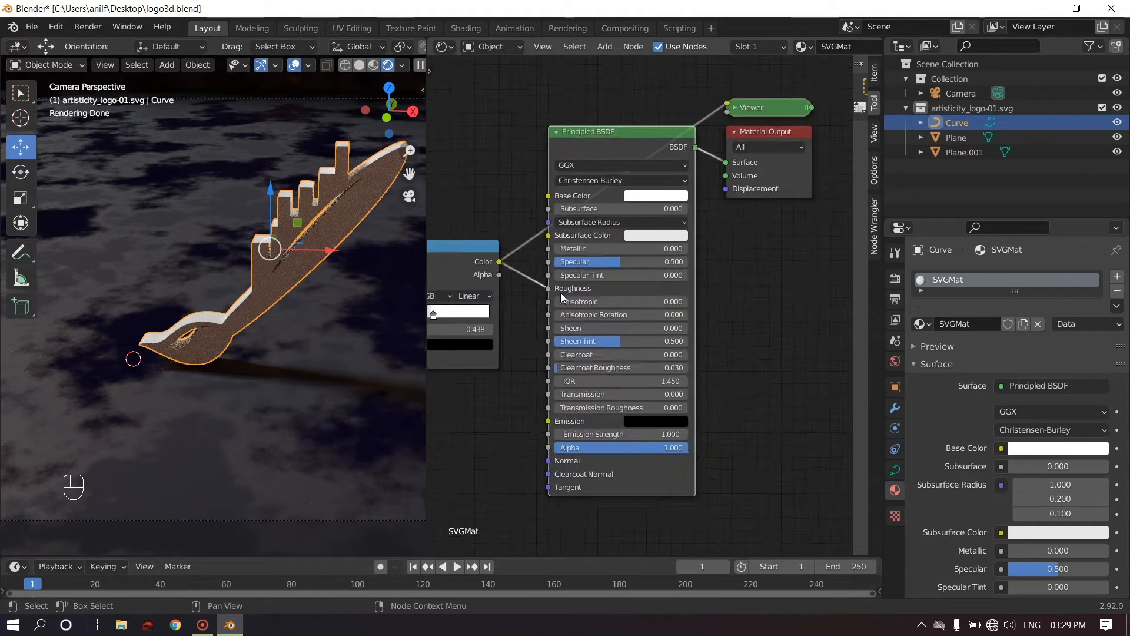
scroll(642, 295, down, 4)
- Change the Shader Editor area back to a 3D Viewport with a close view of the logo
click(443, 46)
click(461, 87)
middle_drag(588, 304, 677, 294)
scroll(669, 307, up, 2)
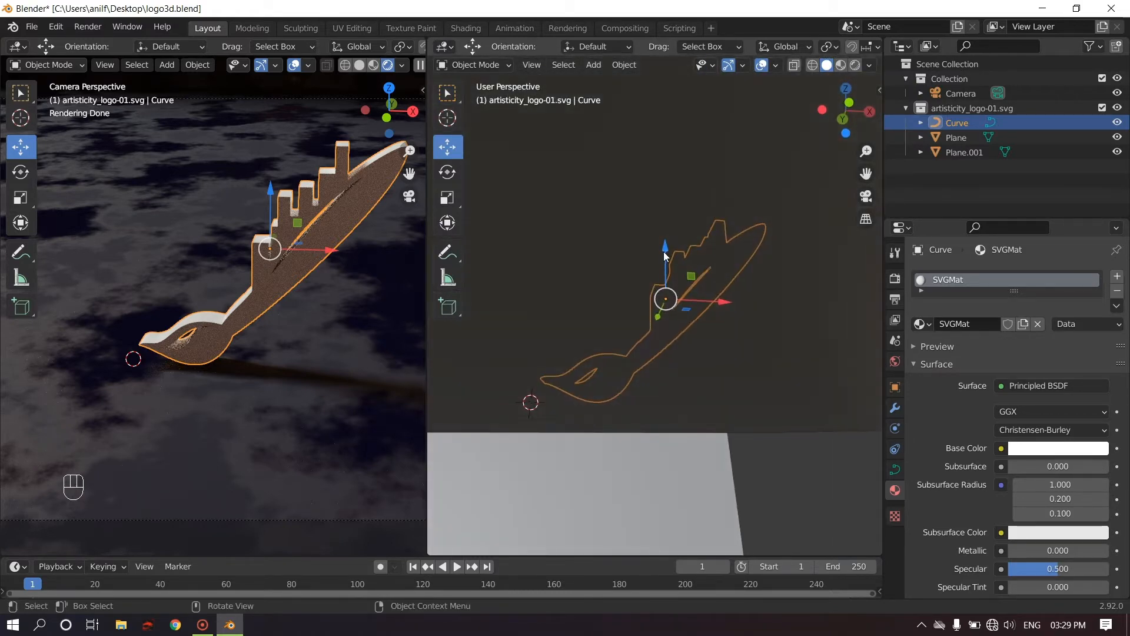
- Lower the logo slightly along the Z axis toward the floor and save the file
drag(666, 251, 699, 160)
middle_drag(624, 182, 614, 255)
scroll(625, 226, down, 3)
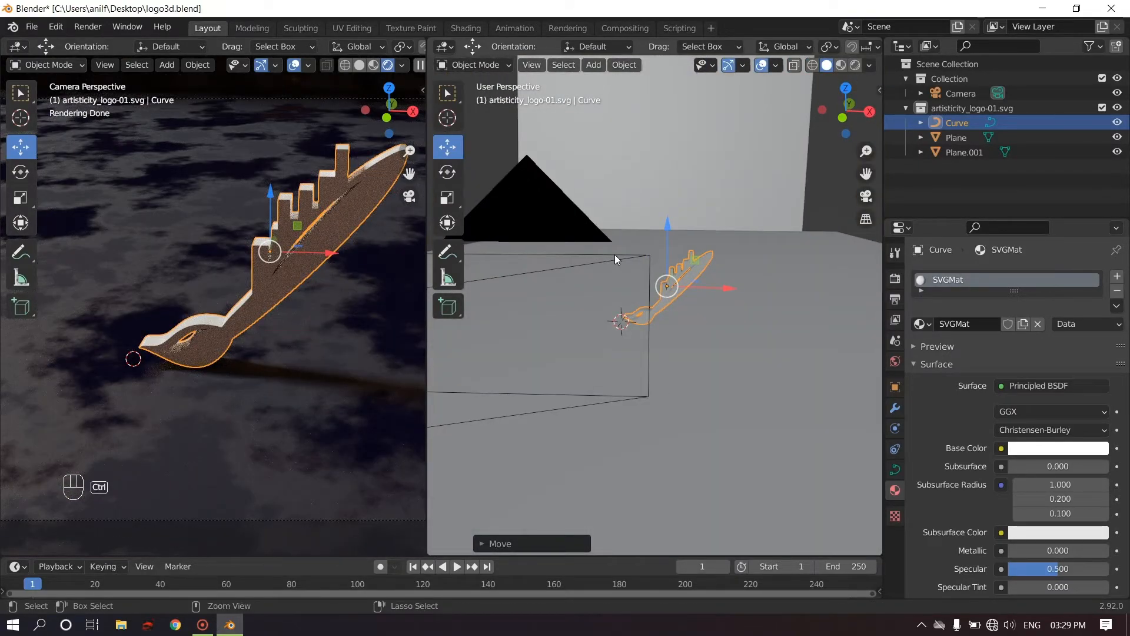
key(ctrl+s)
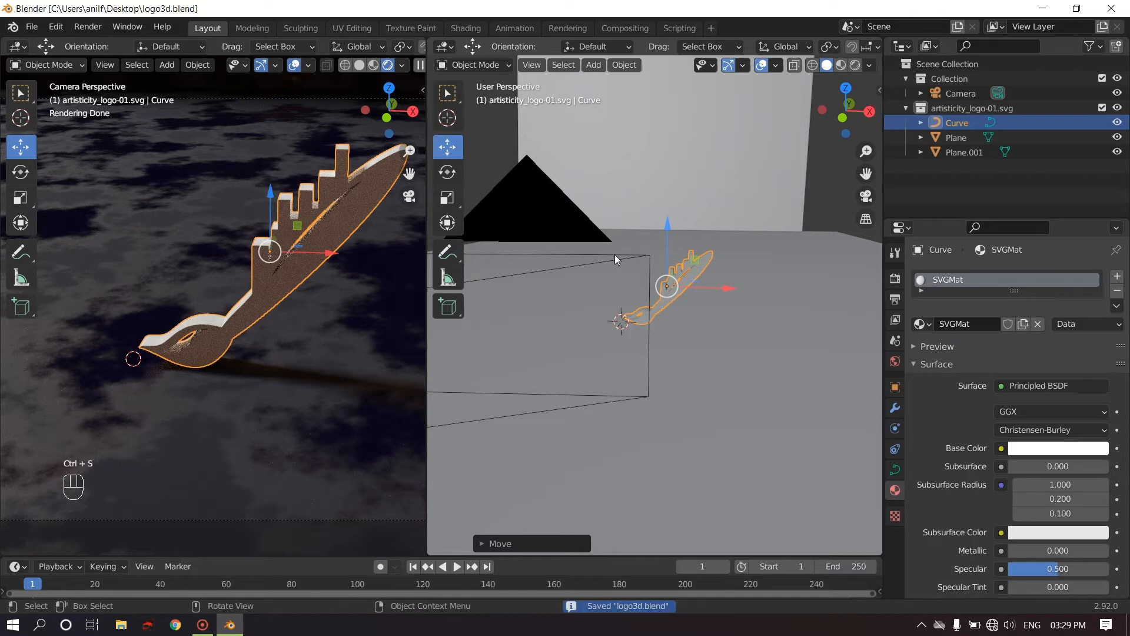
- Scale the upright backdrop plane along the global X axis by about 1.8 and save the file
middle_drag(549, 192, 584, 210)
scroll(403, 354, down, 2)
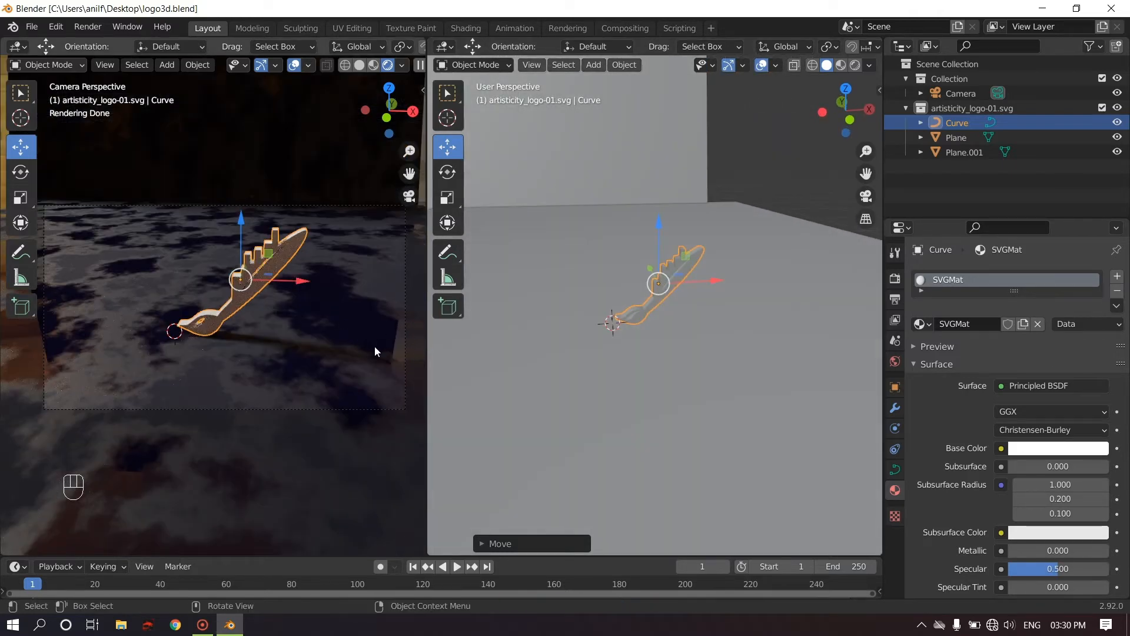
middle_drag(566, 265, 584, 243)
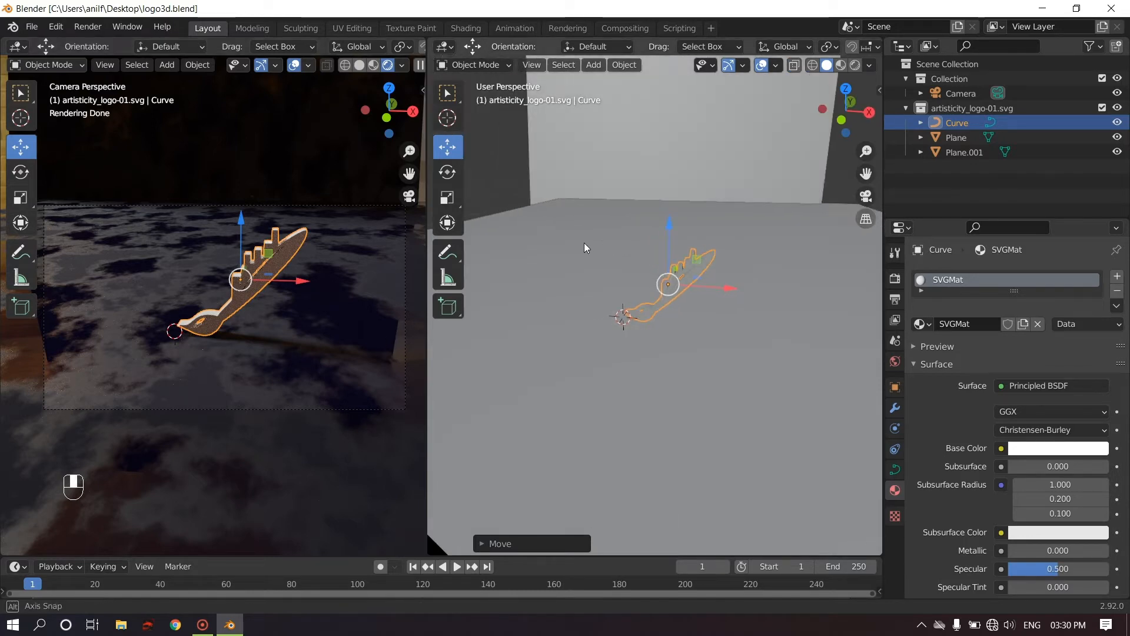
click(656, 140)
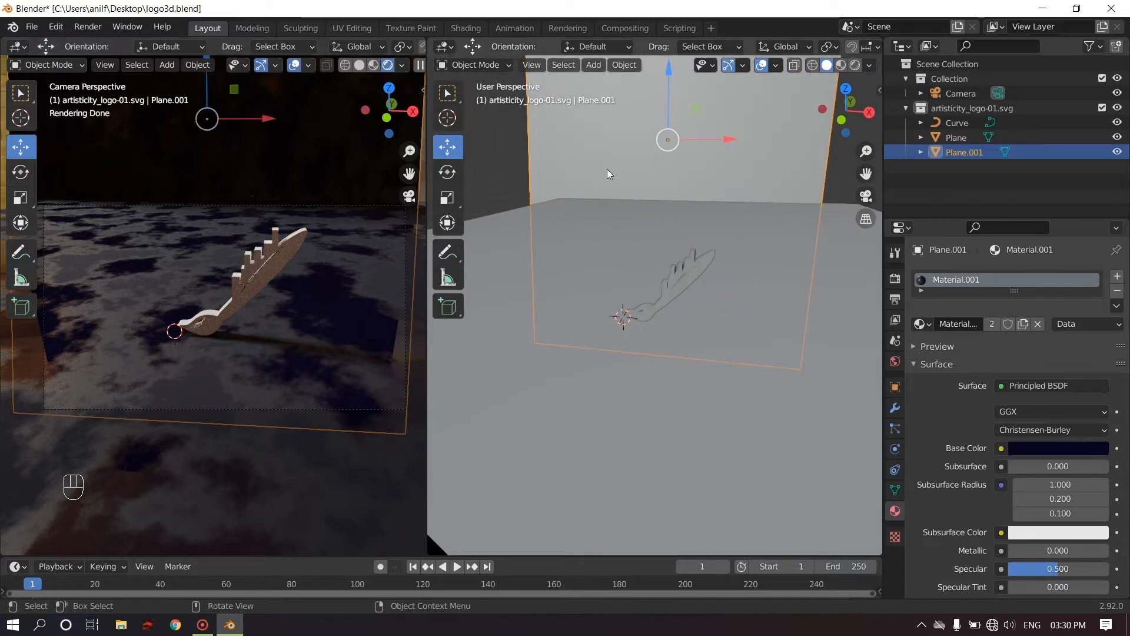
key(s)
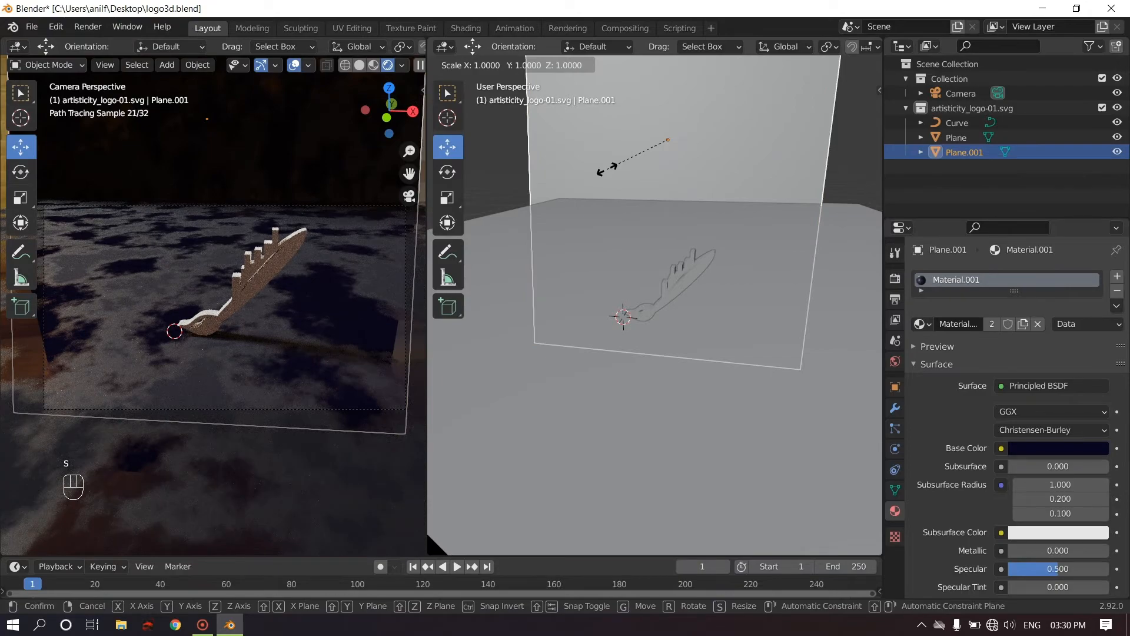
key(x)
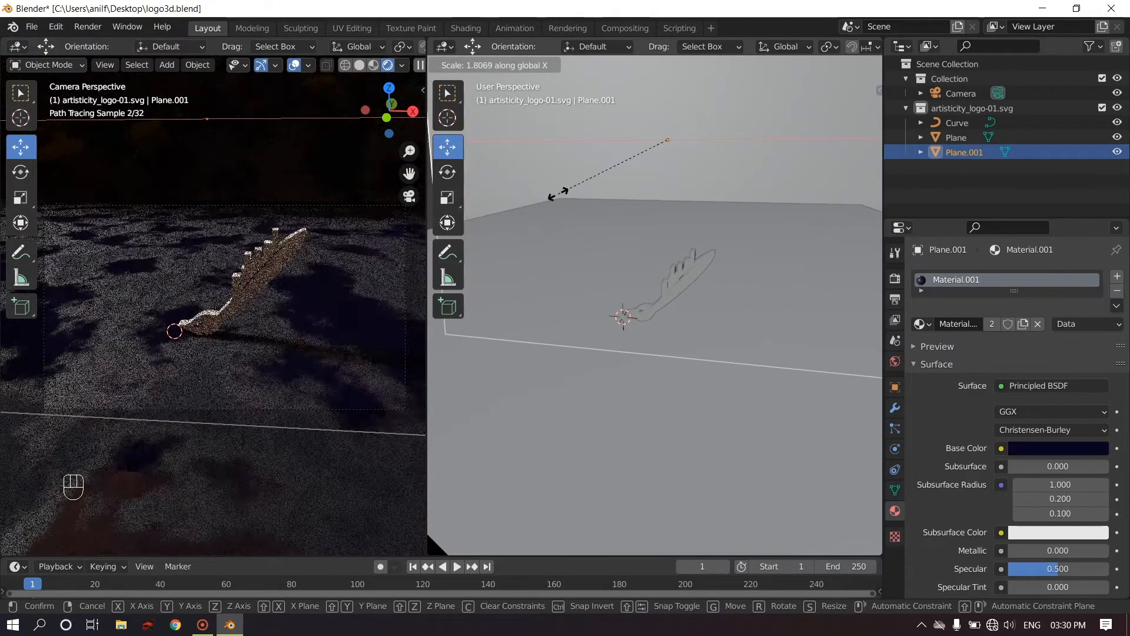
click(558, 193)
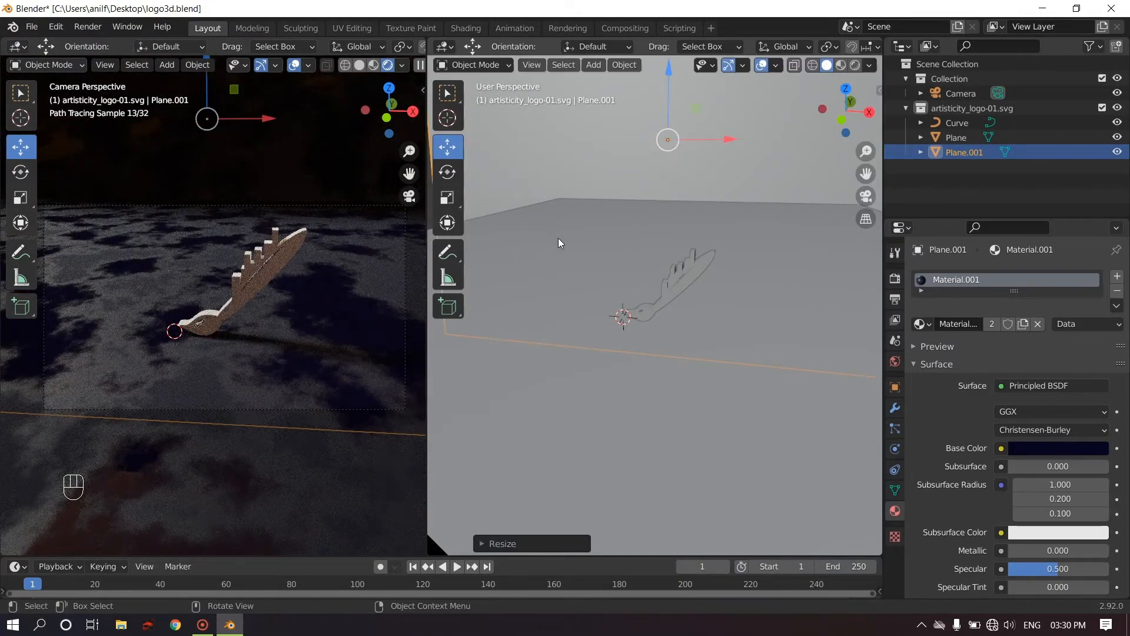
key(ctrl+s)
- Add a point light at the logo's base and raise it along the Z axis above the floor
middle_drag(550, 248, 640, 246)
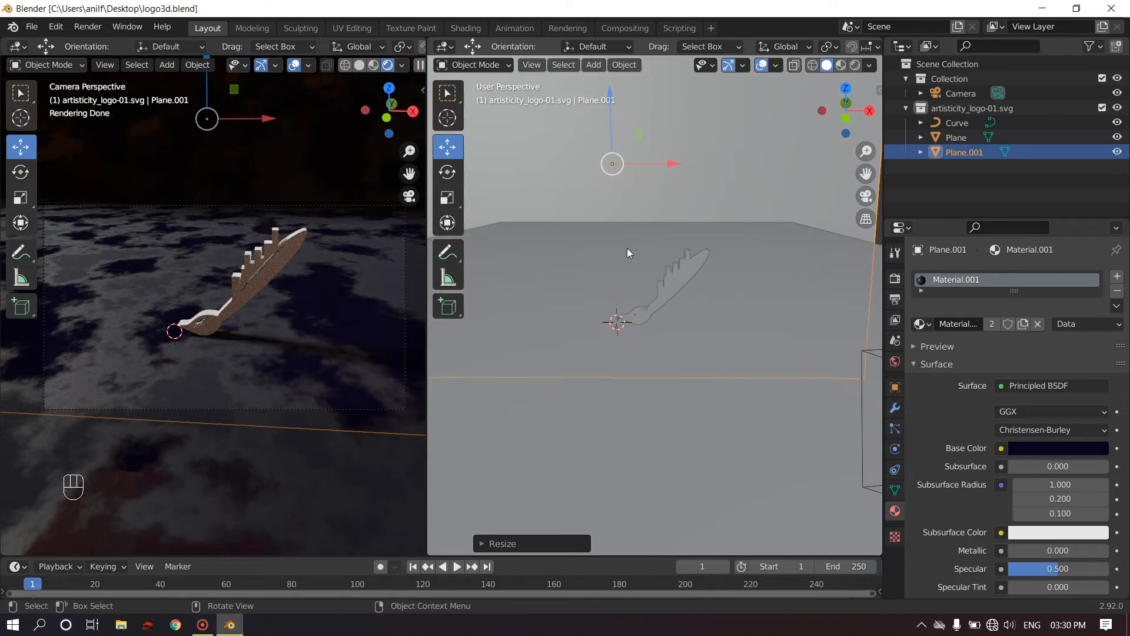
key(shift+a)
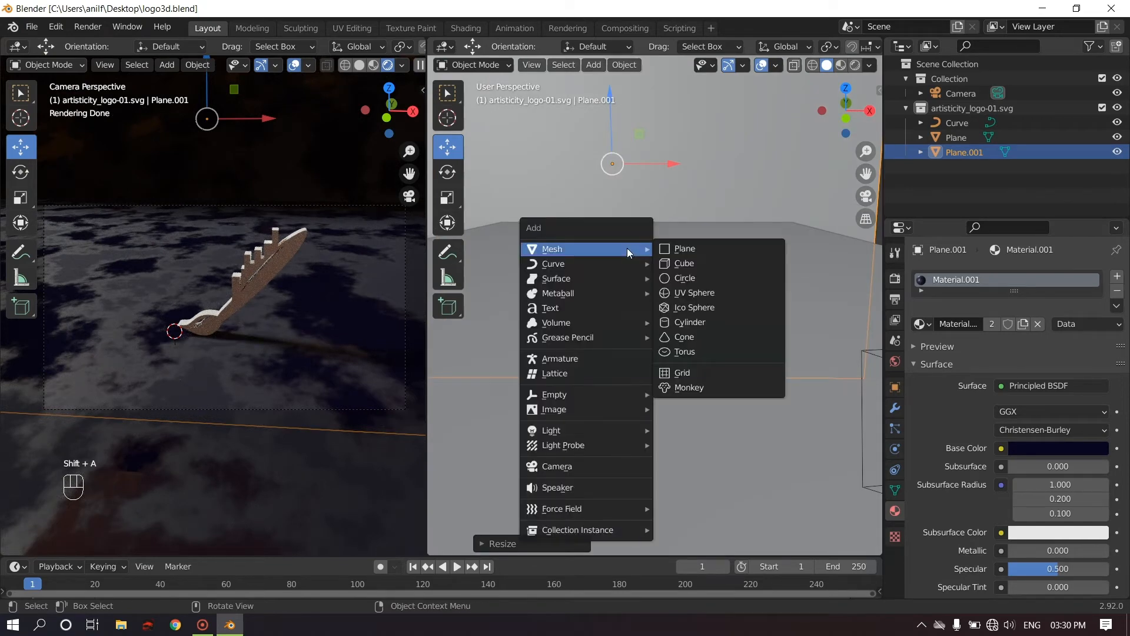
mouse_move(584, 393)
mouse_move(575, 431)
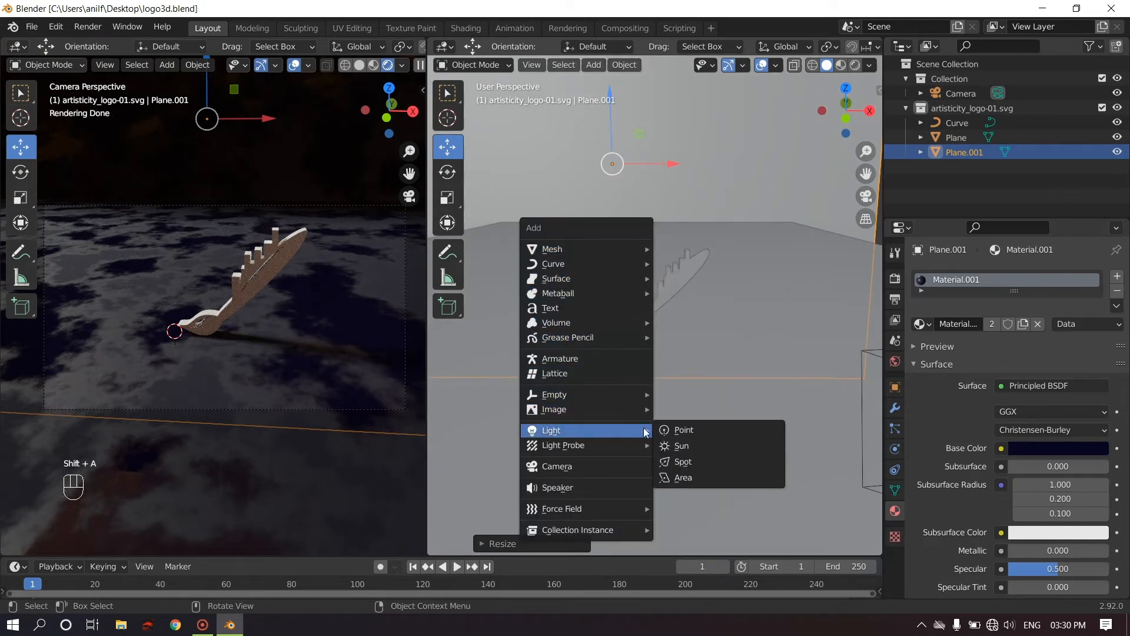
click(698, 428)
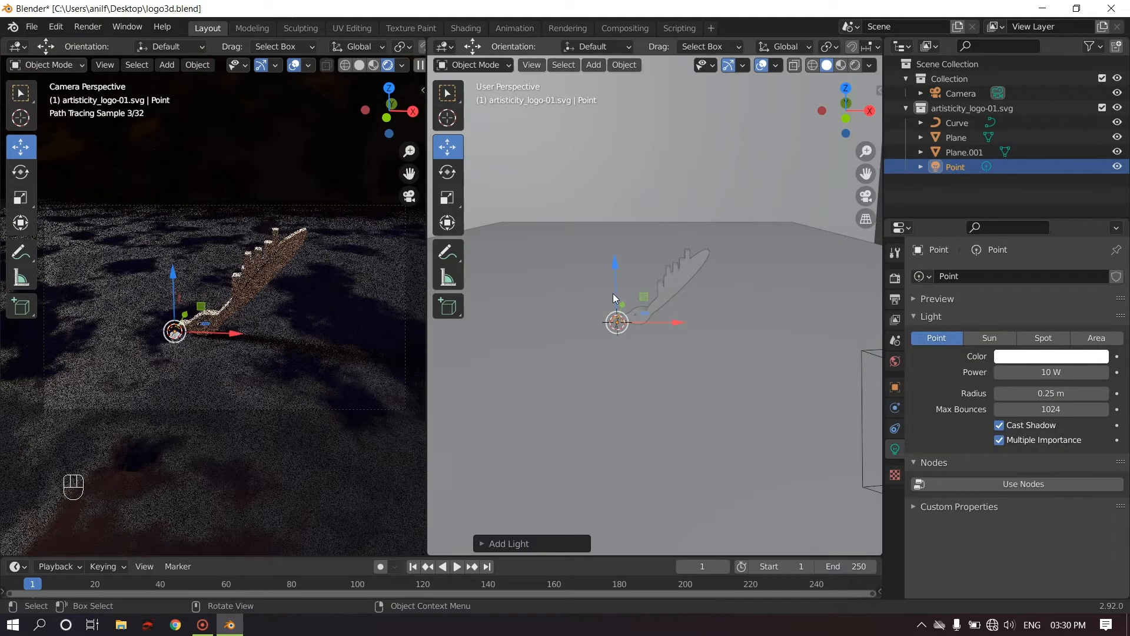
key(g)
key(z)
click(677, 279)
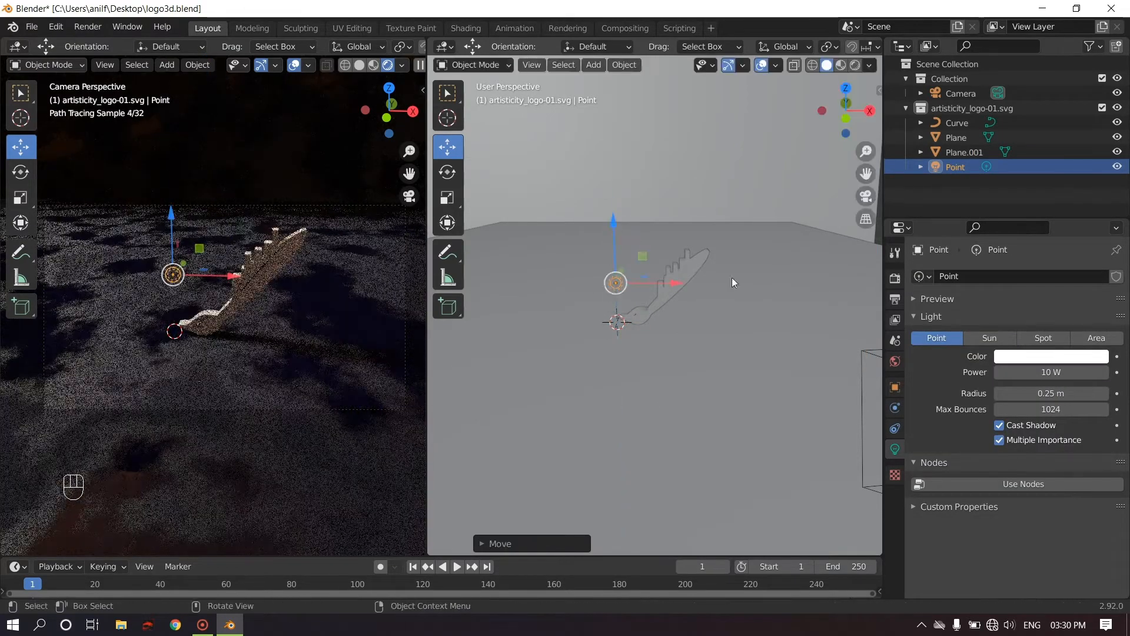
- Set the point light's power to 10000 W and its color to blue with hue 0.643 and saturation 1.000
click(1039, 372)
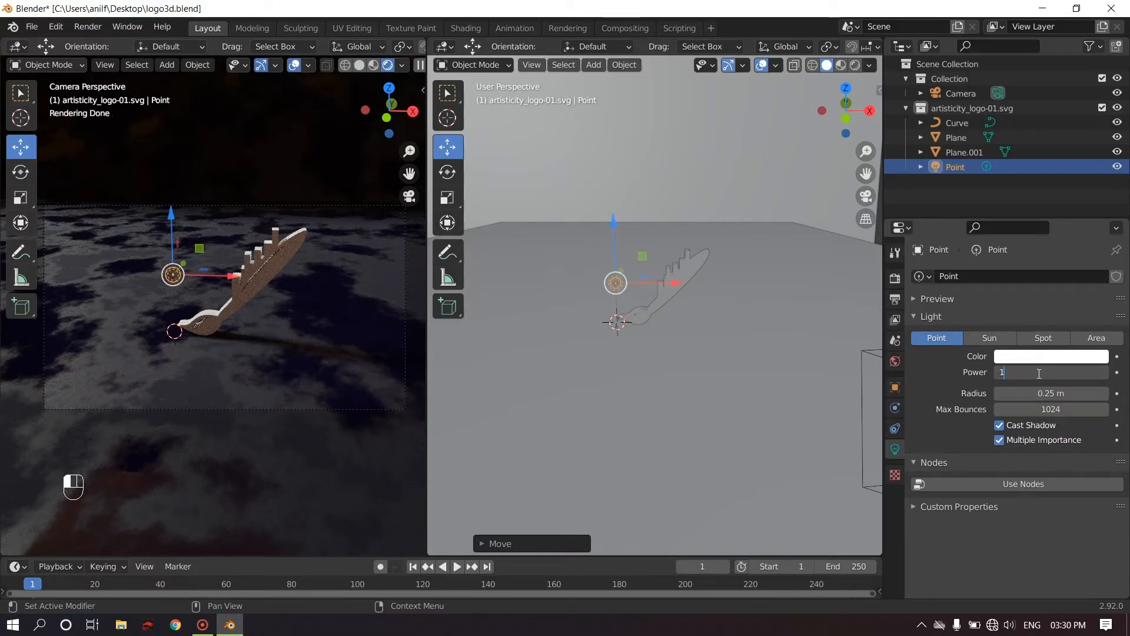
key(Return)
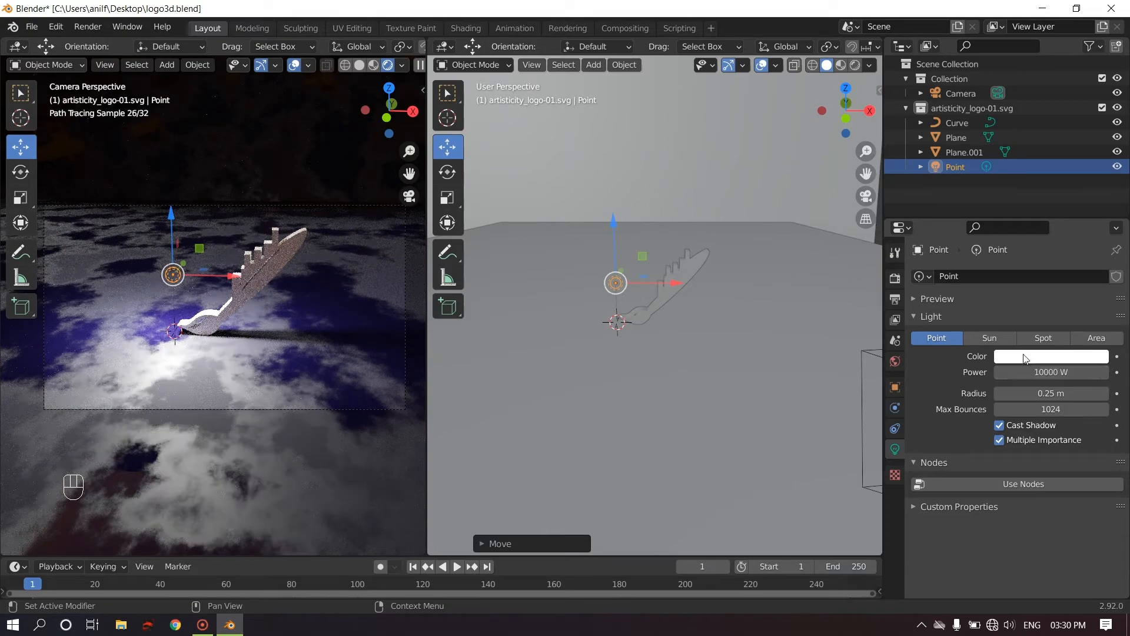
click(1026, 357)
drag(1036, 210, 1064, 169)
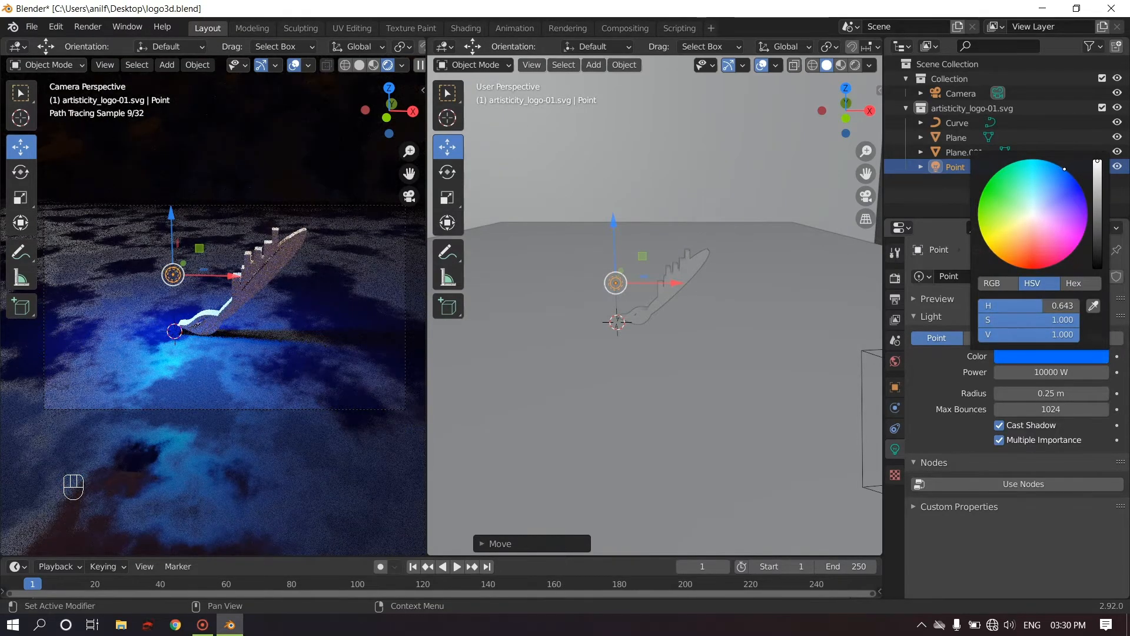
- Move the blue point light far behind the logo near the backdrop and set its radius to 1.88 m
middle_drag(725, 338, 664, 352)
drag(676, 235, 857, 538)
middle_drag(788, 301, 810, 218)
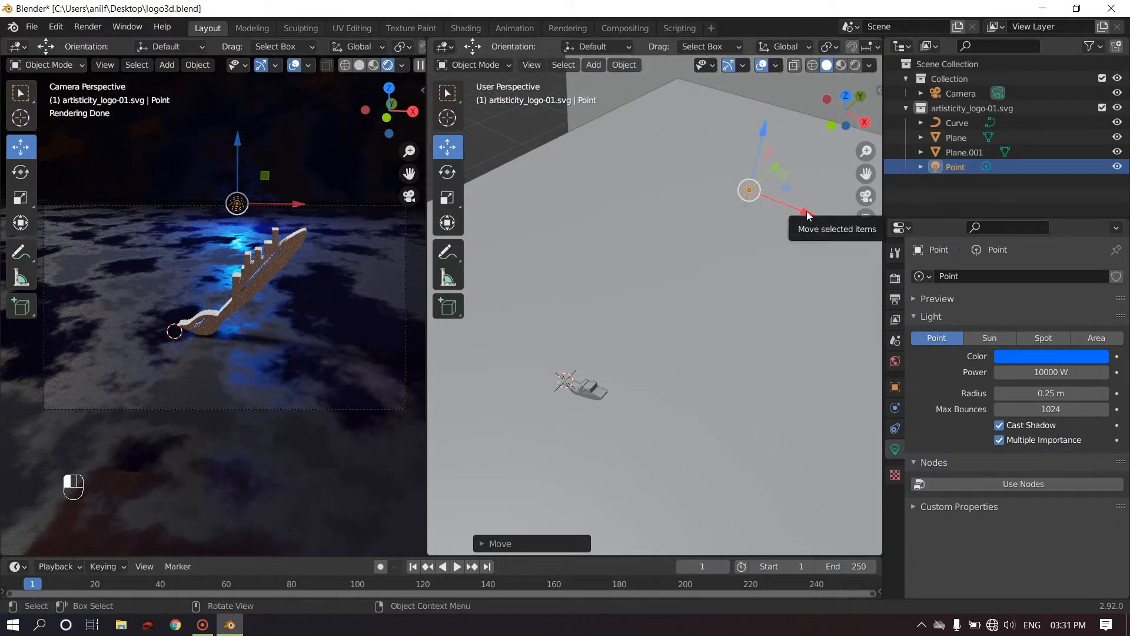
drag(810, 213, 766, 204)
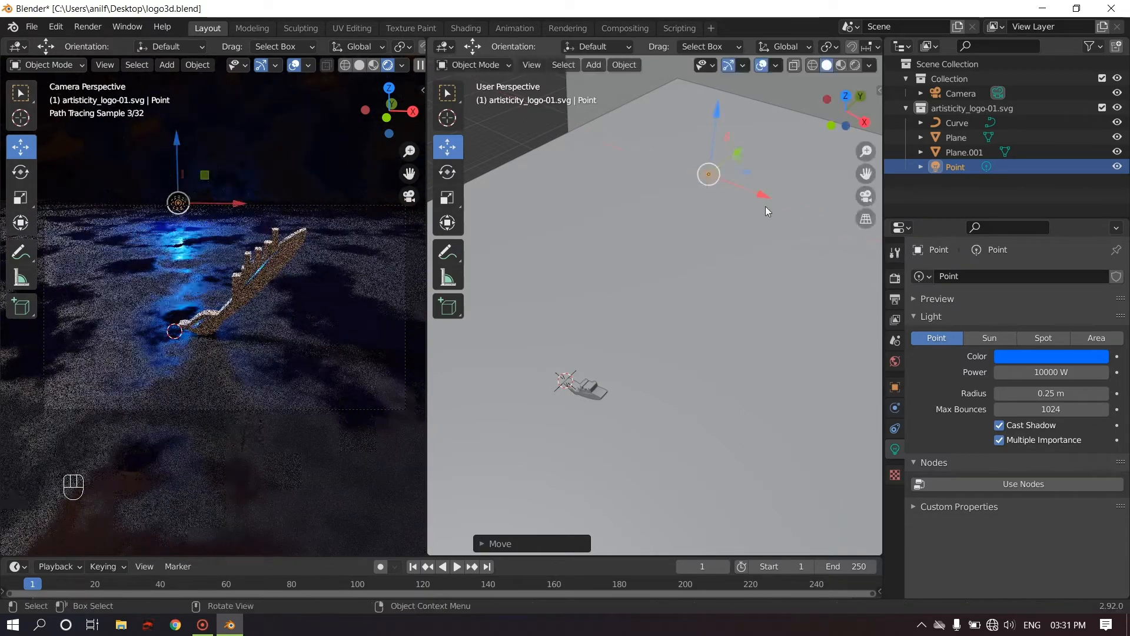
drag(1004, 398, 1051, 399)
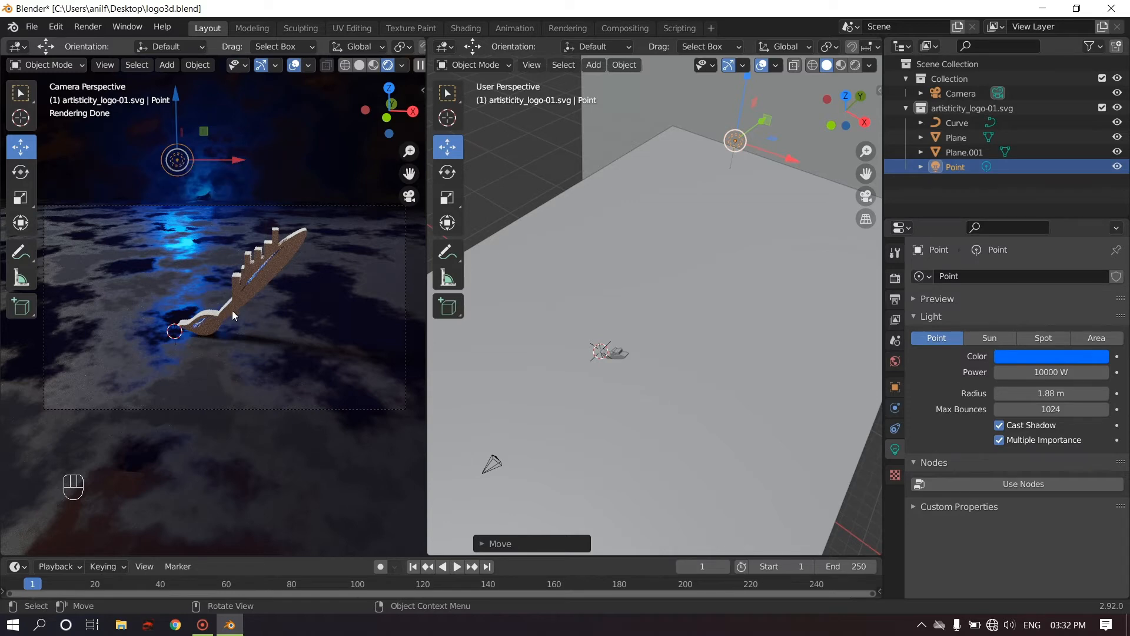
- Open the World shader nodes, set the HDRI Mapping node's Z rotation to 283°, and save the file
click(444, 46)
click(479, 182)
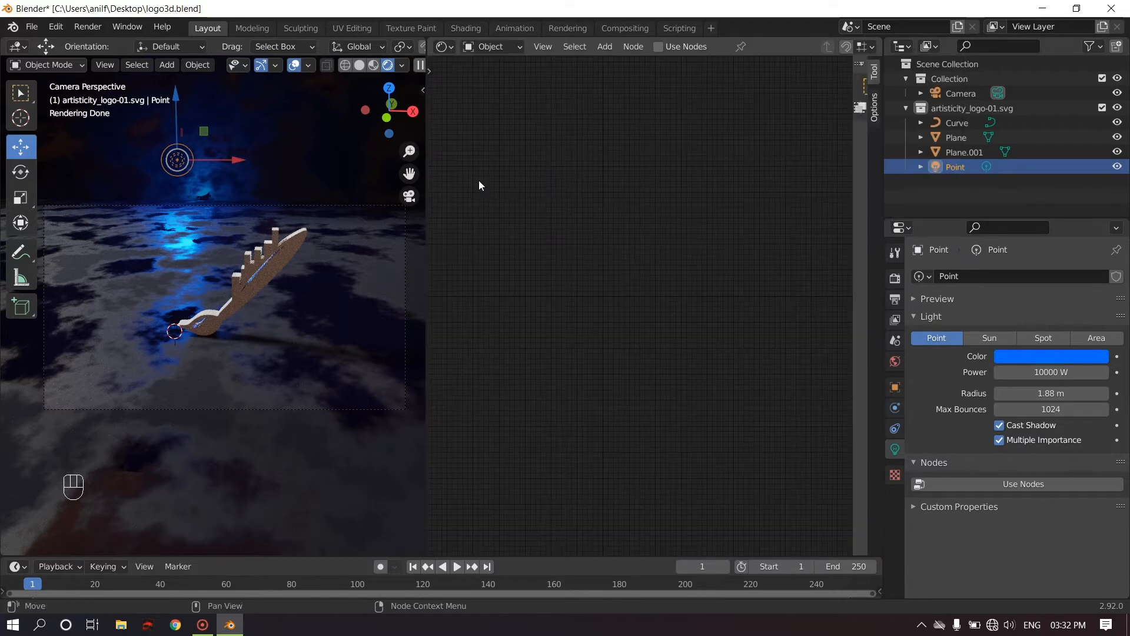
click(506, 47)
click(503, 80)
scroll(598, 248, up, 6)
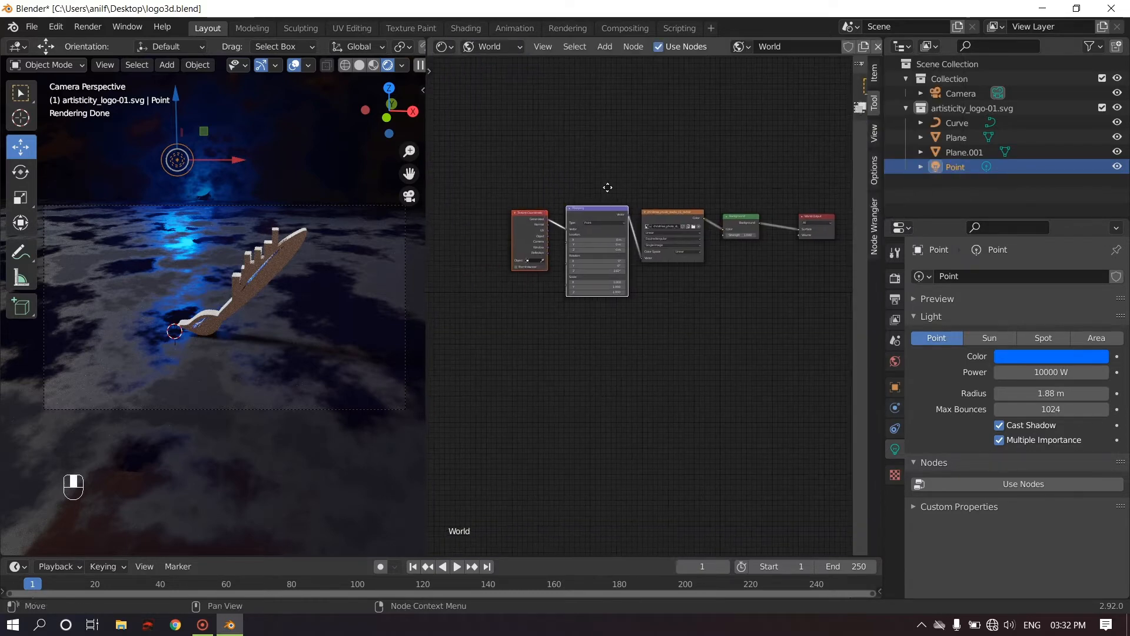
scroll(598, 247, up, 2)
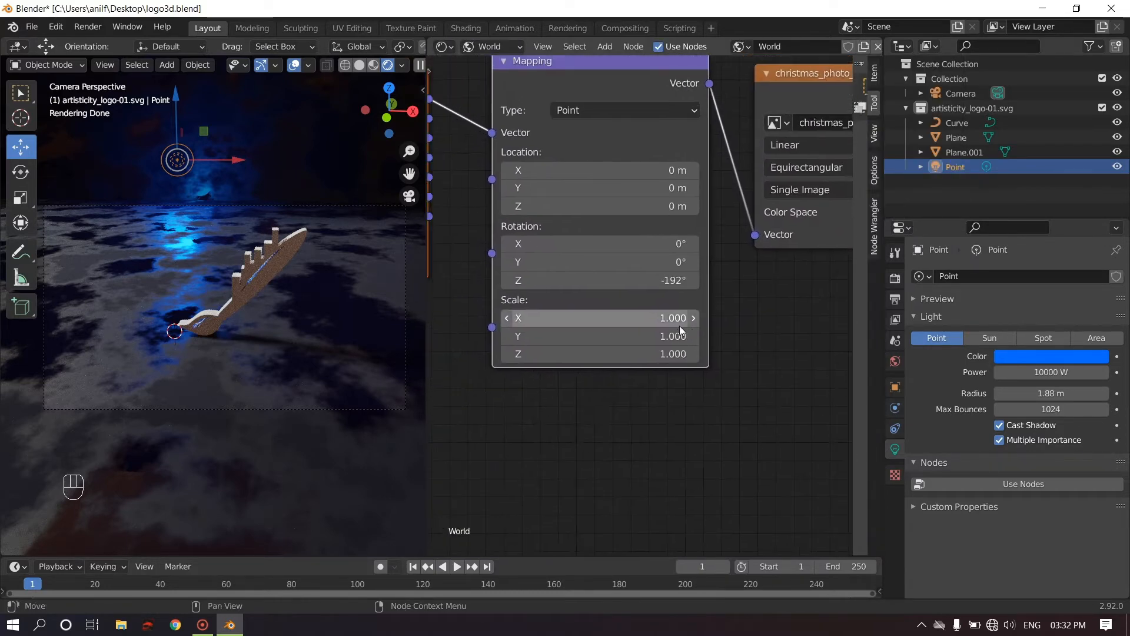
drag(606, 280, 544, 283)
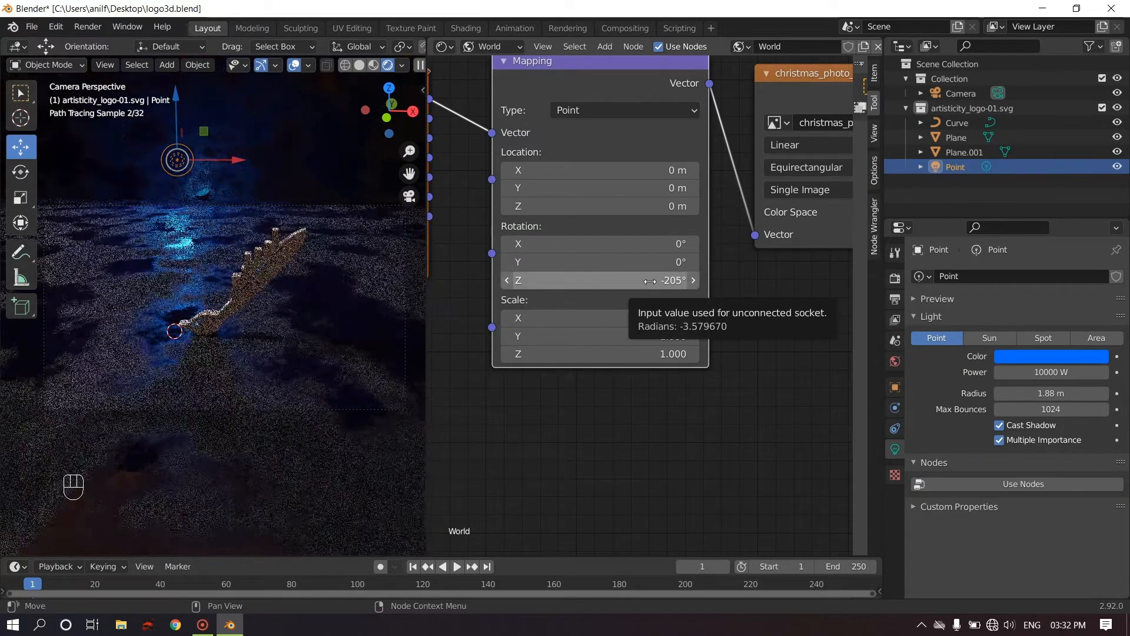
drag(671, 281, 621, 281)
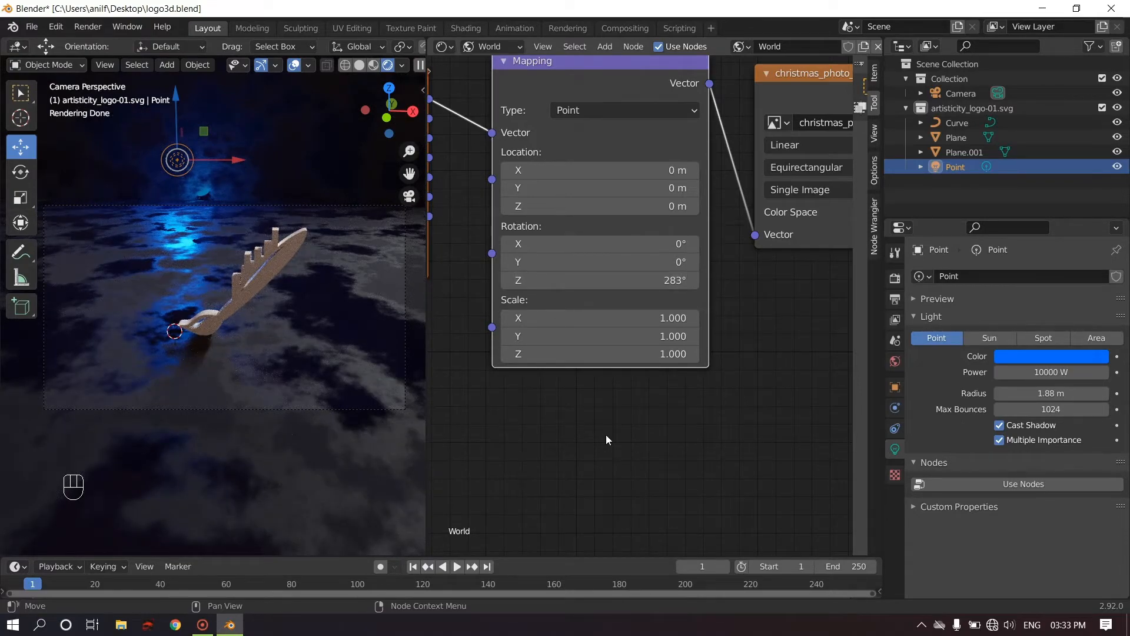
key(ctrl+s)
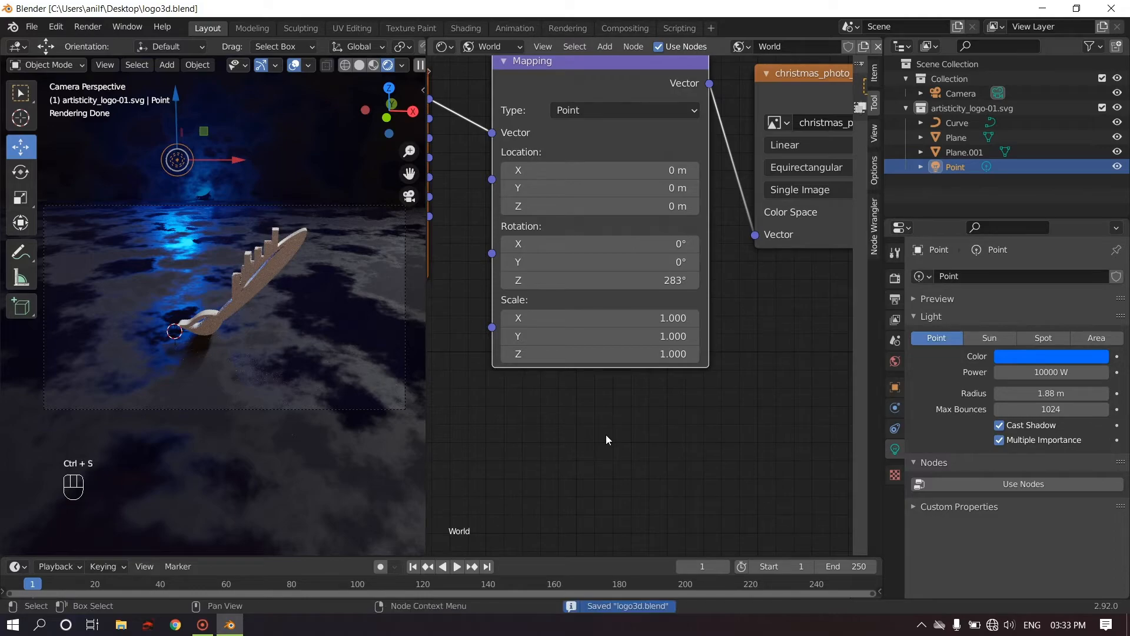
- Raise the blue point light's power to 40000 W
mouse_move(1037, 372)
mouse_down()
mouse_move(1025, 372)
mouse_move(1041, 372)
mouse_up()
click(1047, 372)
text(40000)
key(Return)
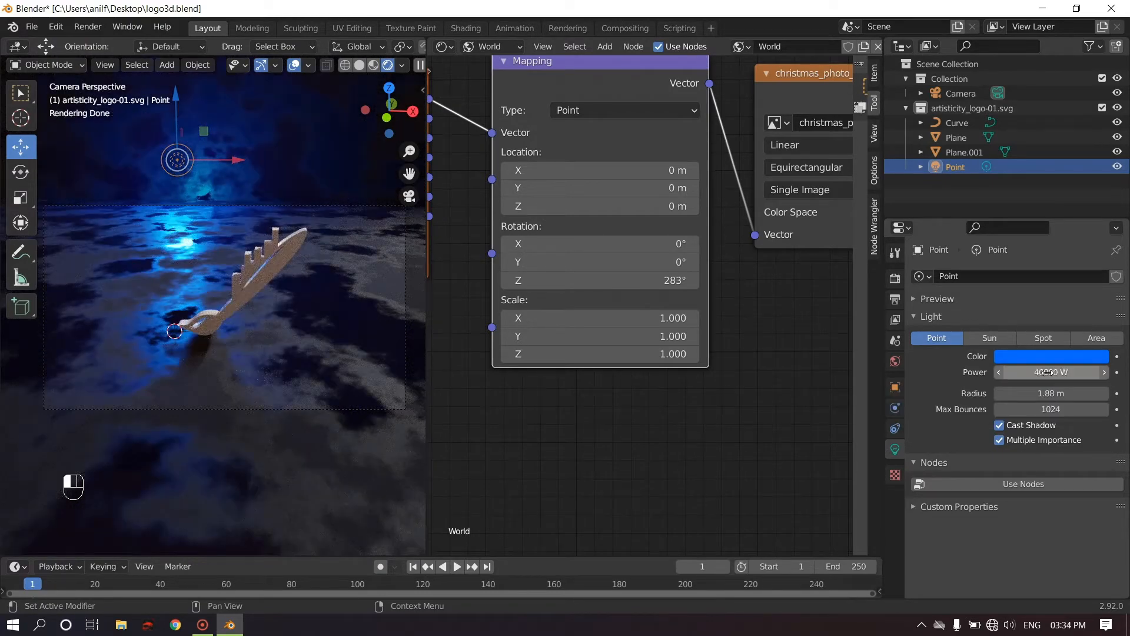
- Insert a Hue/Saturation node between the christmas_photo_studio_01_4k.hdr environment texture and the Background node
middle_drag(786, 296, 380, 489)
drag(699, 270, 801, 261)
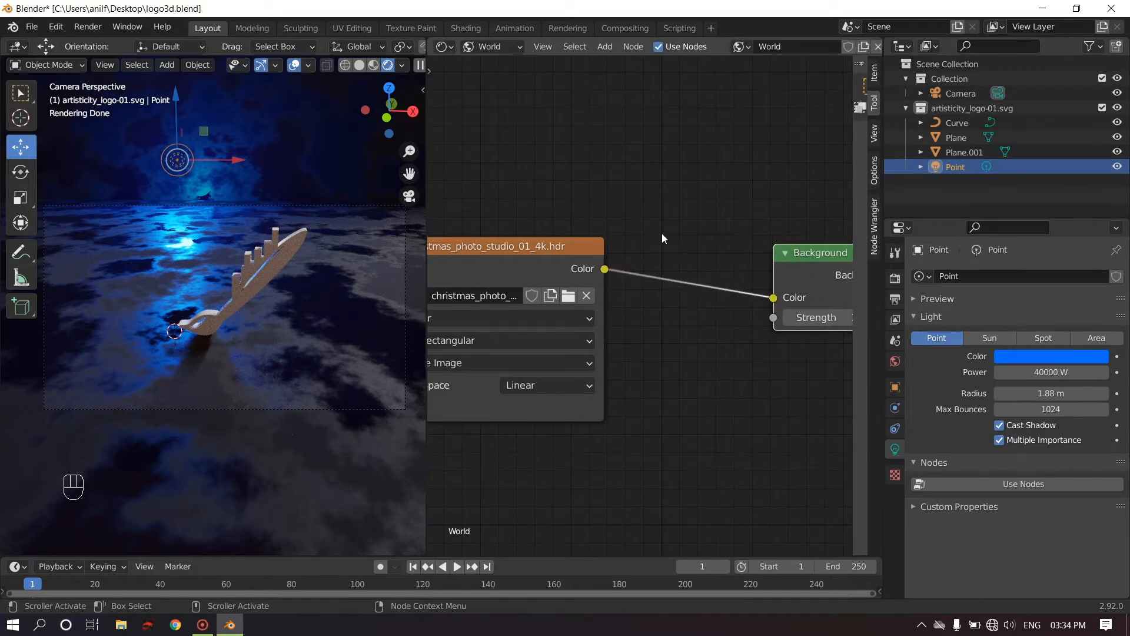
key(shift+a)
click(662, 233)
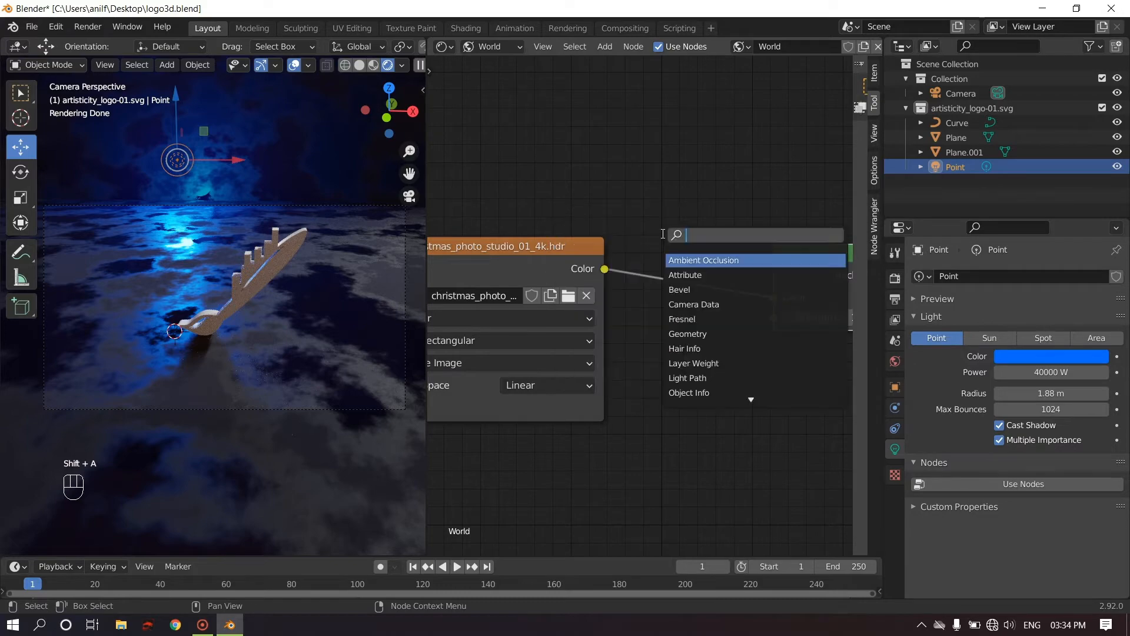
text(hue)
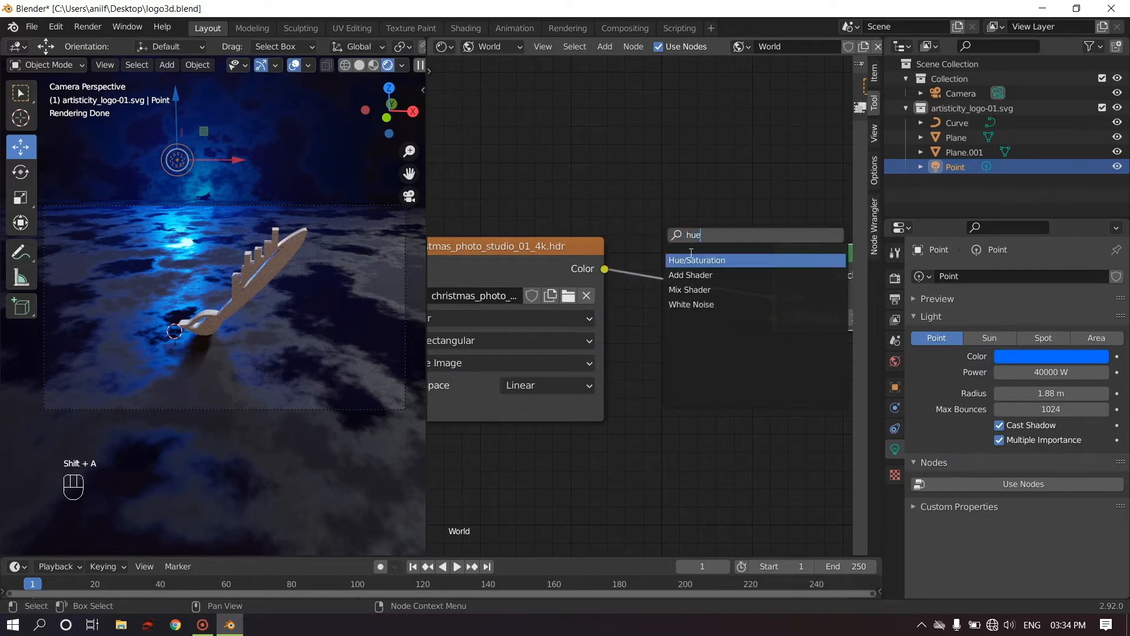
click(694, 260)
click(651, 276)
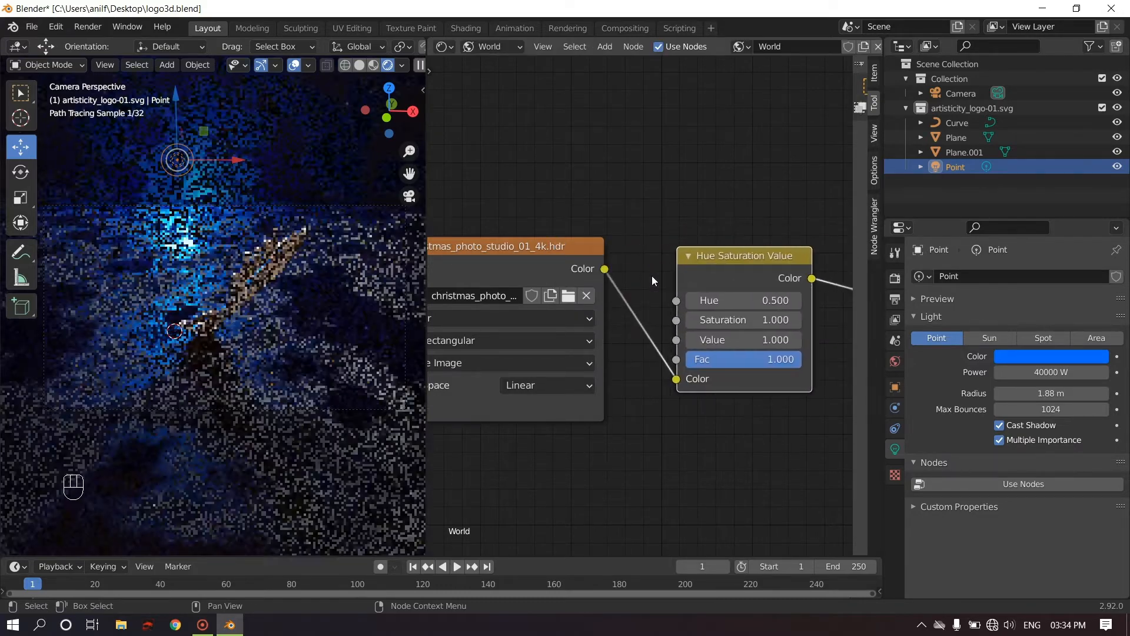
- Darken the HDRI by setting the Hue Saturation Value node's Value to 0.300, return to the camera view, and save the file
click(693, 343)
click(693, 343)
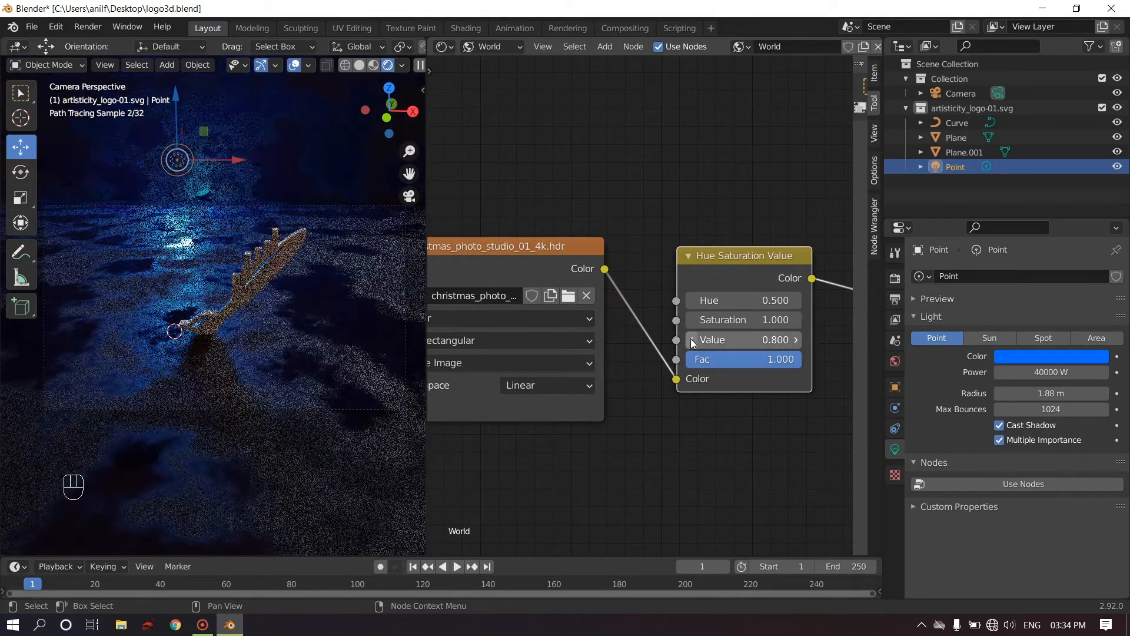
click(692, 343)
click(693, 343)
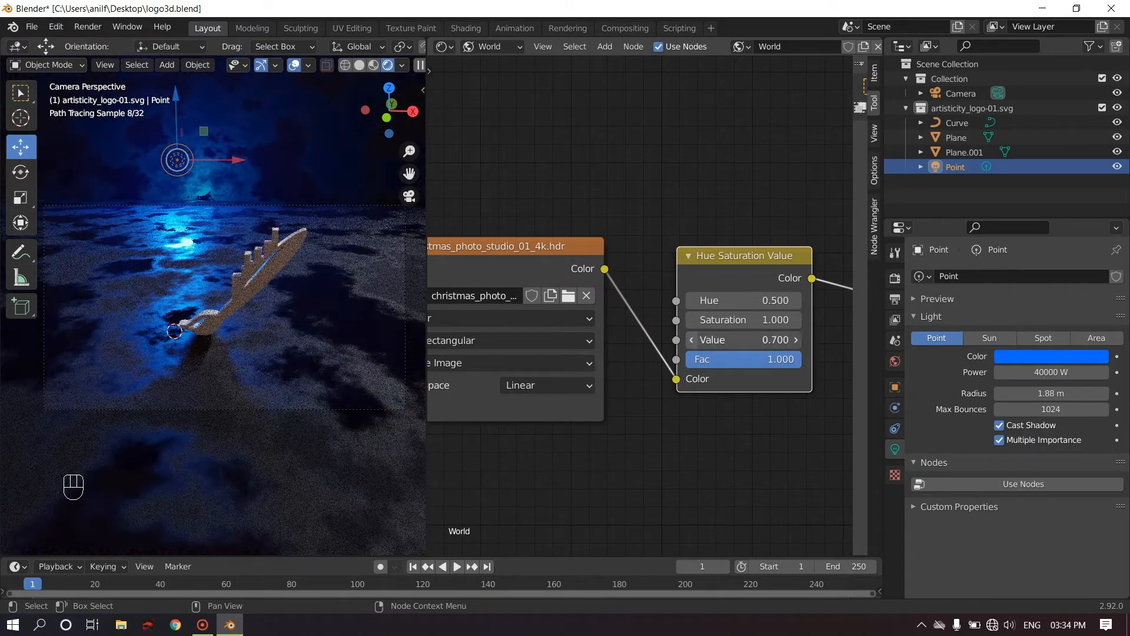
click(693, 344)
scroll(209, 299, down, 4)
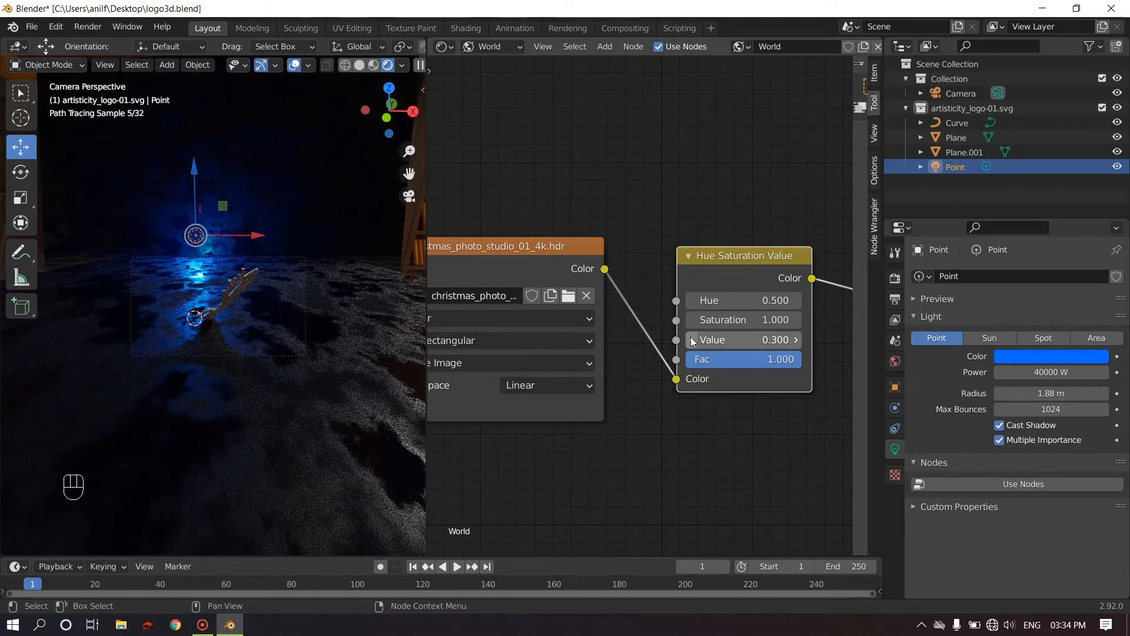
middle_drag(295, 359, 320, 346)
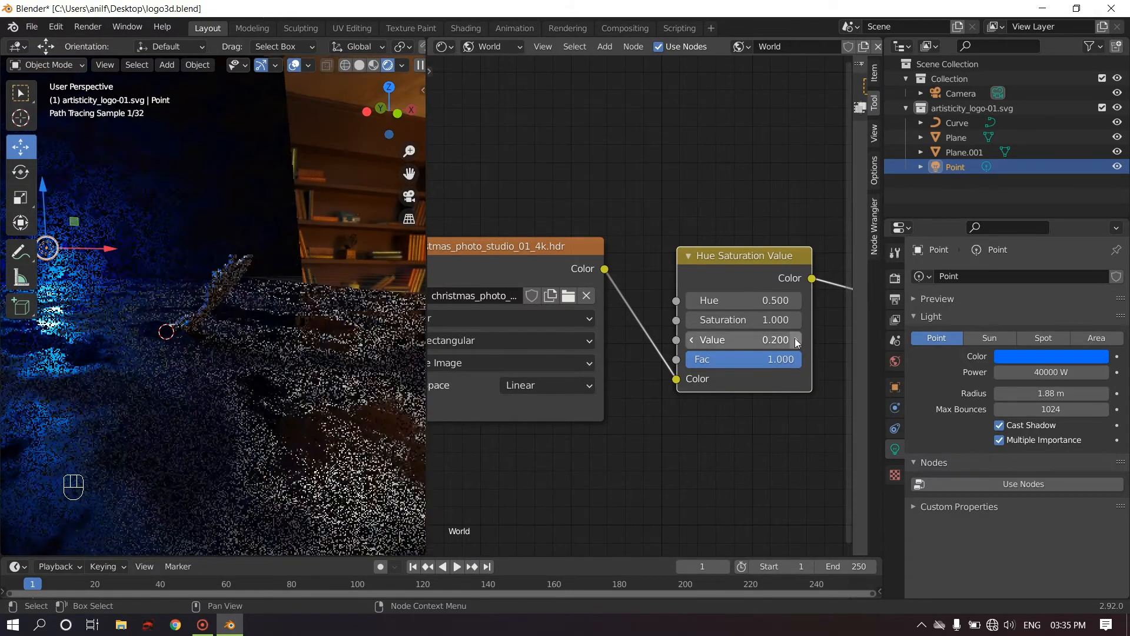
click(409, 196)
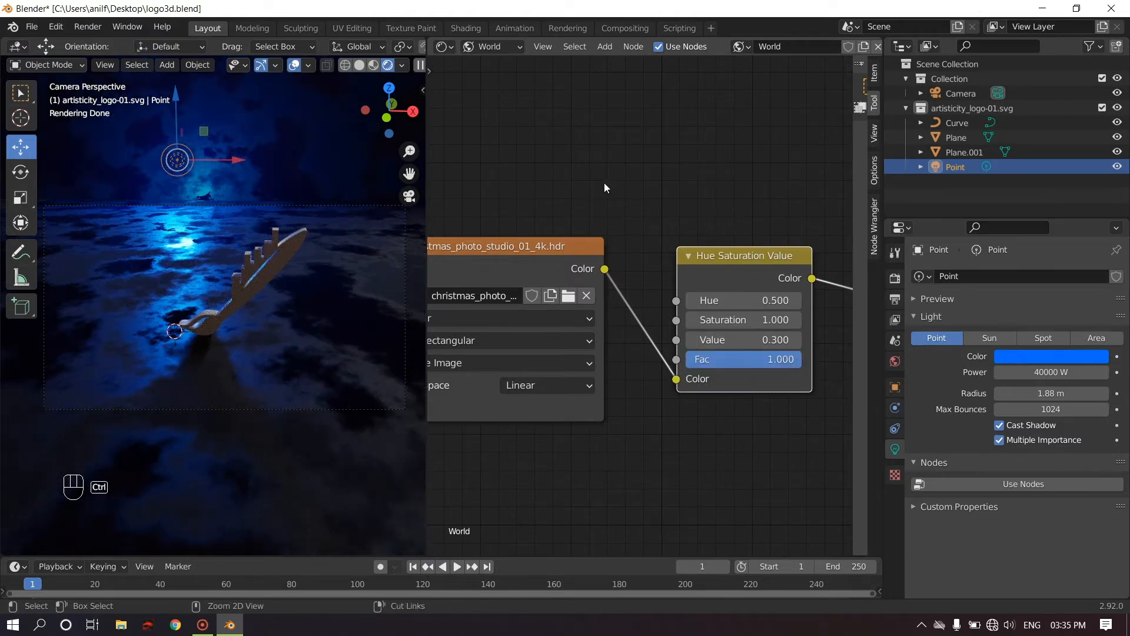
key(ctrl+s)
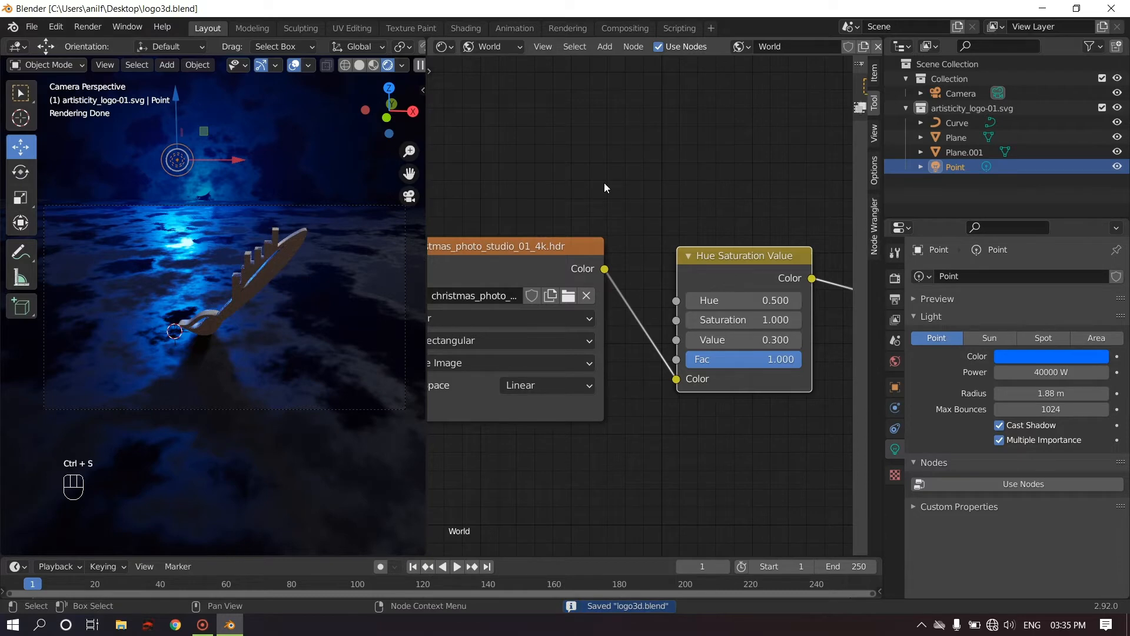
- Change the Shader Editor area back to a 3D Viewport and duplicate the blue point light, placing the copy beside it along the backdrop
click(440, 47)
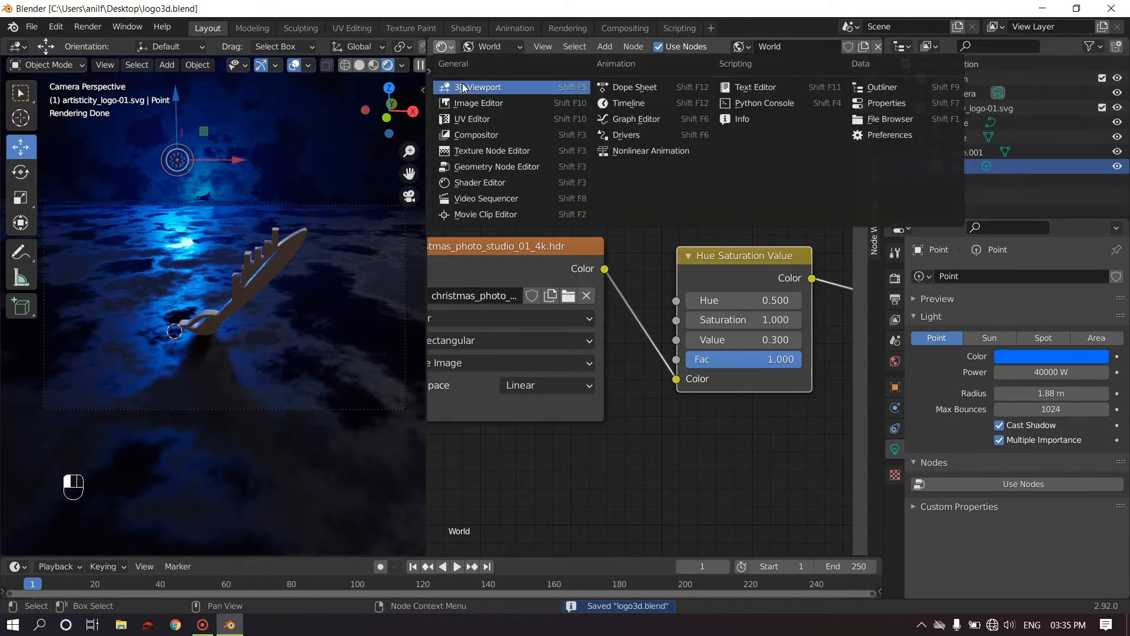
click(464, 85)
mouse_move(632, 359)
middle_down()
mouse_move(637, 385)
mouse_move(673, 362)
mouse_move(653, 362)
middle_up()
scroll(672, 362, up, 2)
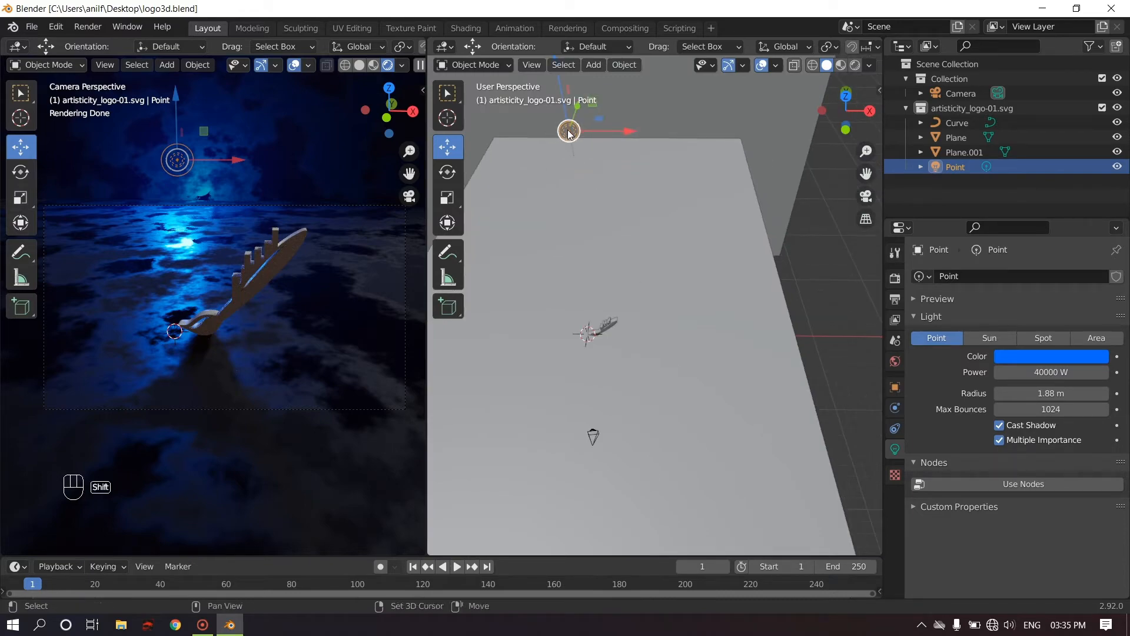
key(shift+d)
click(660, 133)
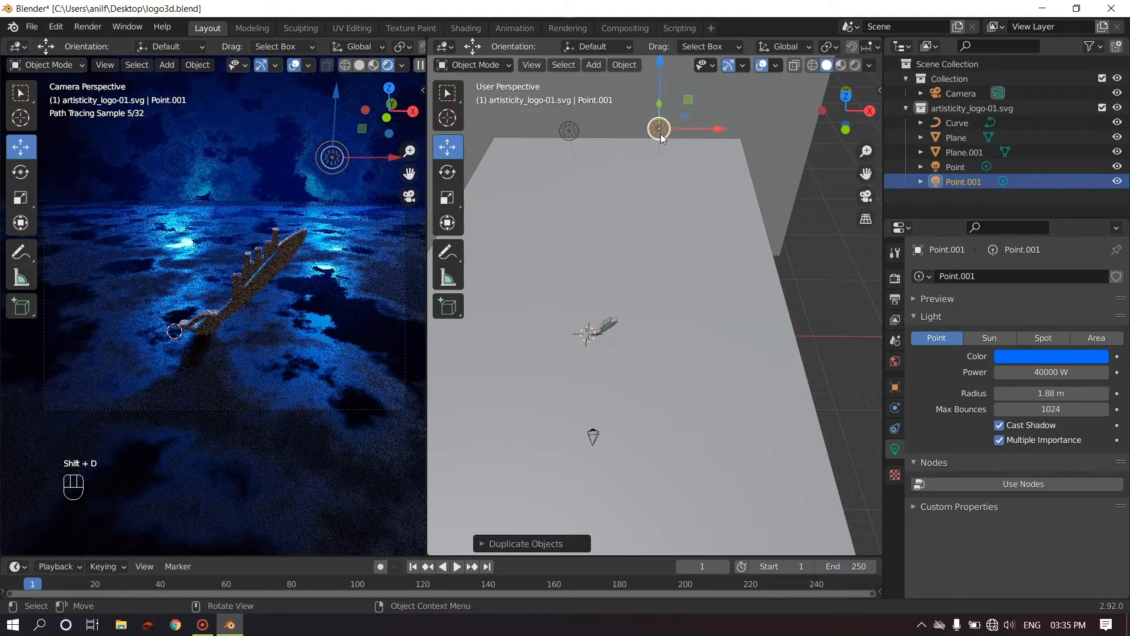
- Move the duplicated light along the Y axis until it is beside the logo and set its color to orange with hue 0.015
middle_drag(627, 144, 655, 171)
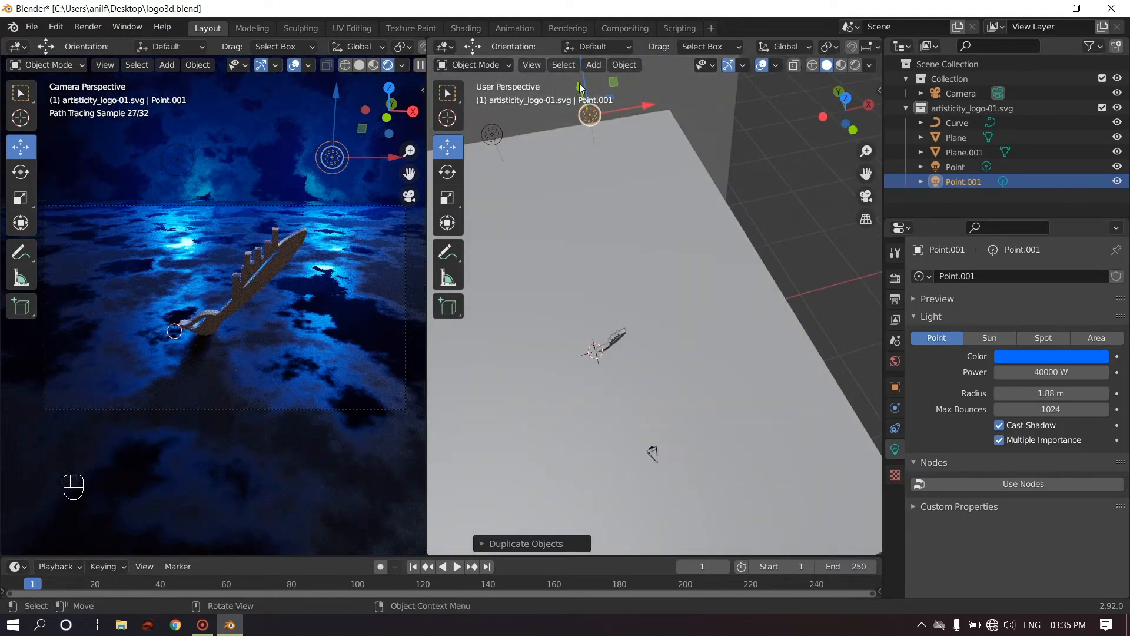
key(g)
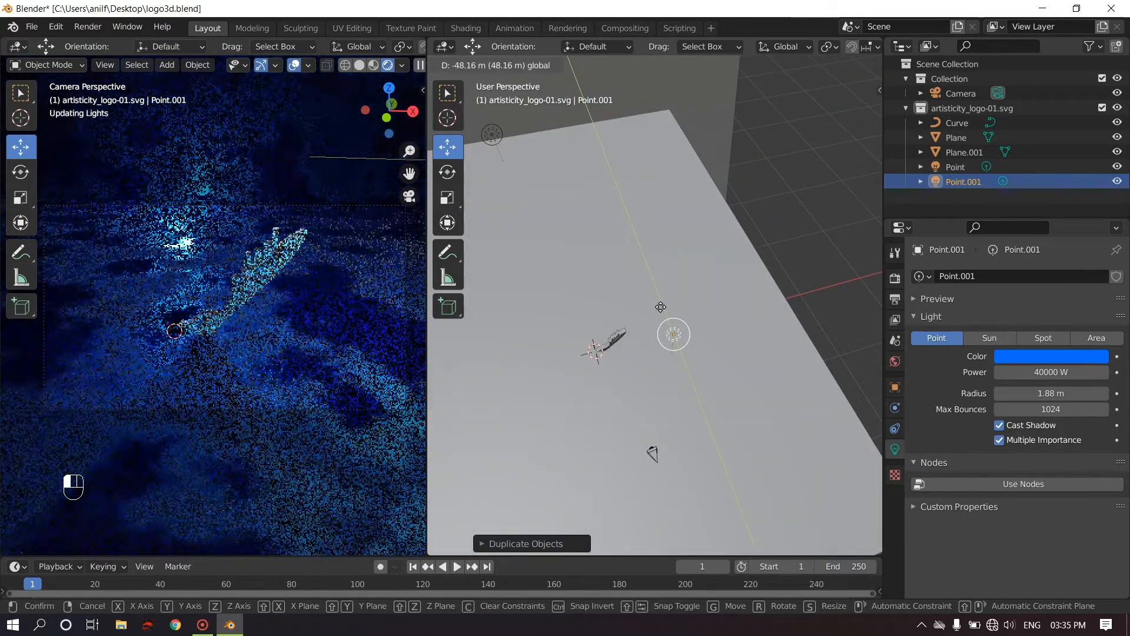
click(666, 323)
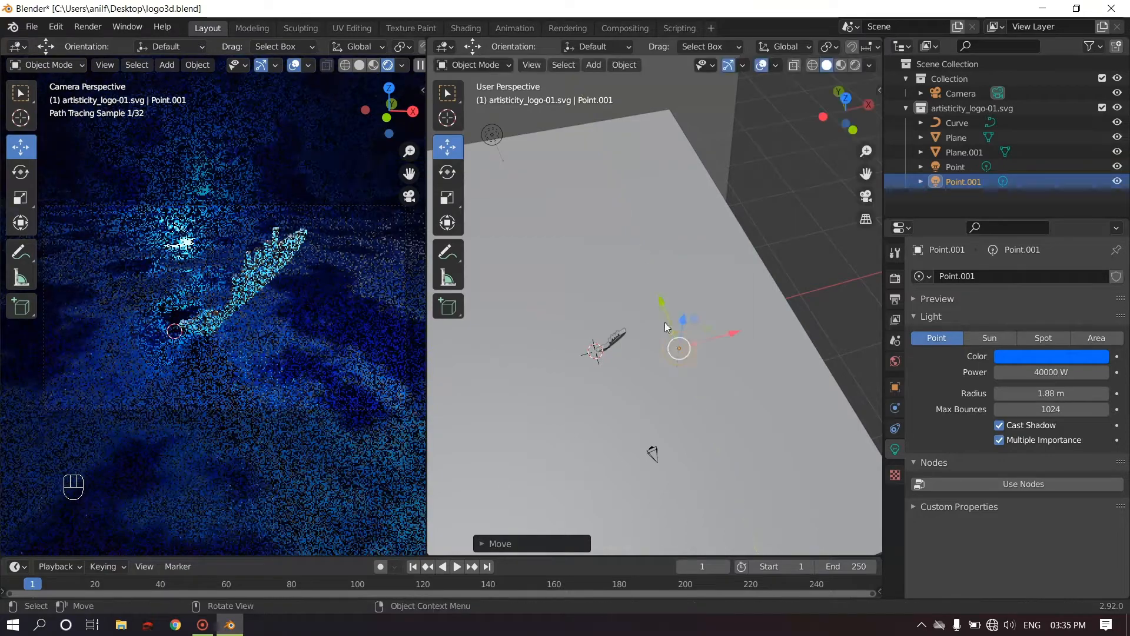
click(1018, 355)
drag(1059, 184, 1014, 266)
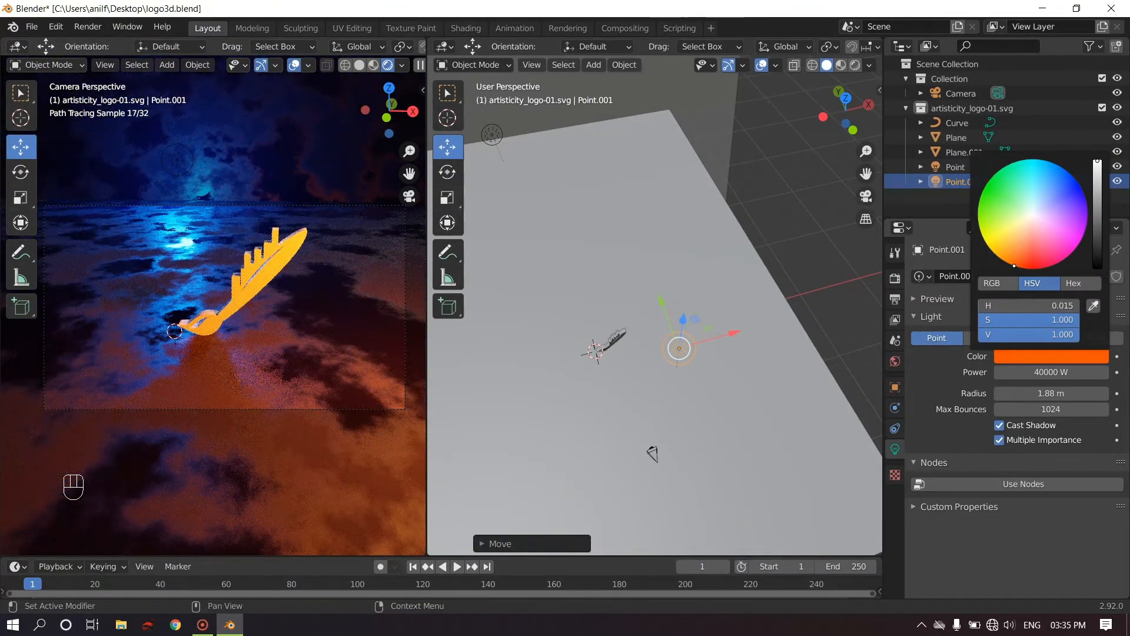
- Change the orange point light to a Spot light, raise it about 5.8 m, and move it farther from the logo along the X axis
middle_drag(667, 416, 677, 398)
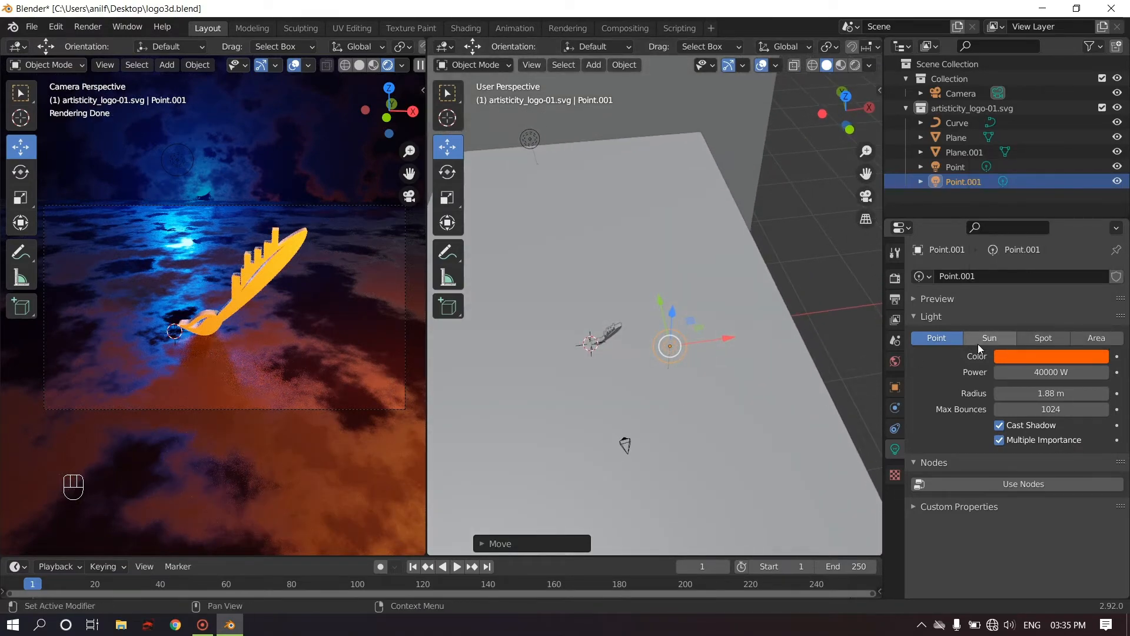
click(1043, 338)
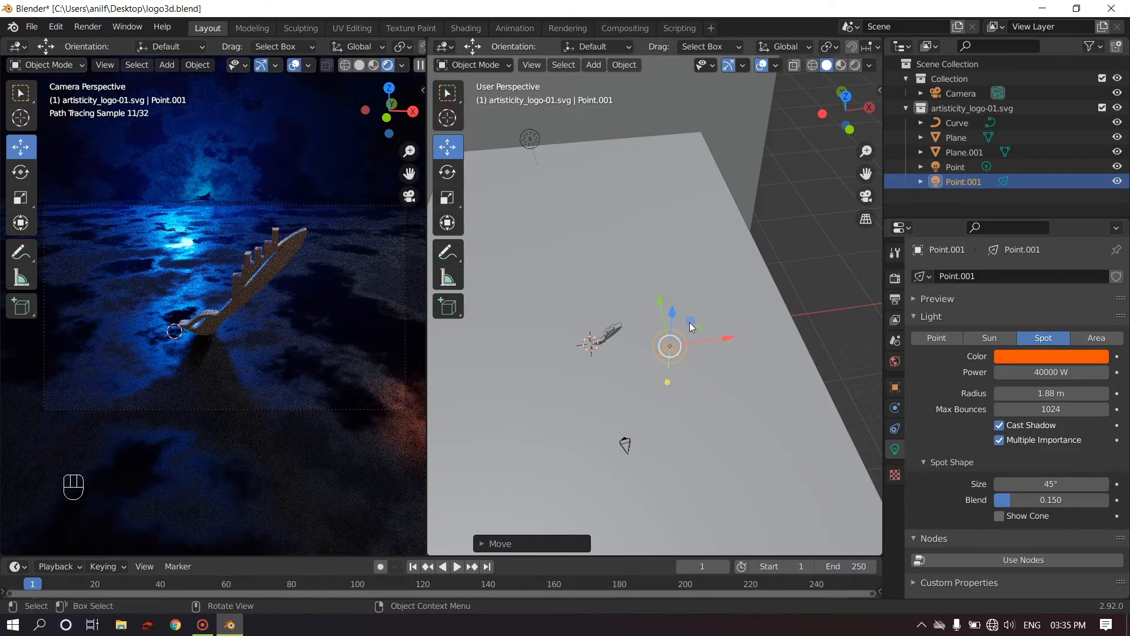
key(g)
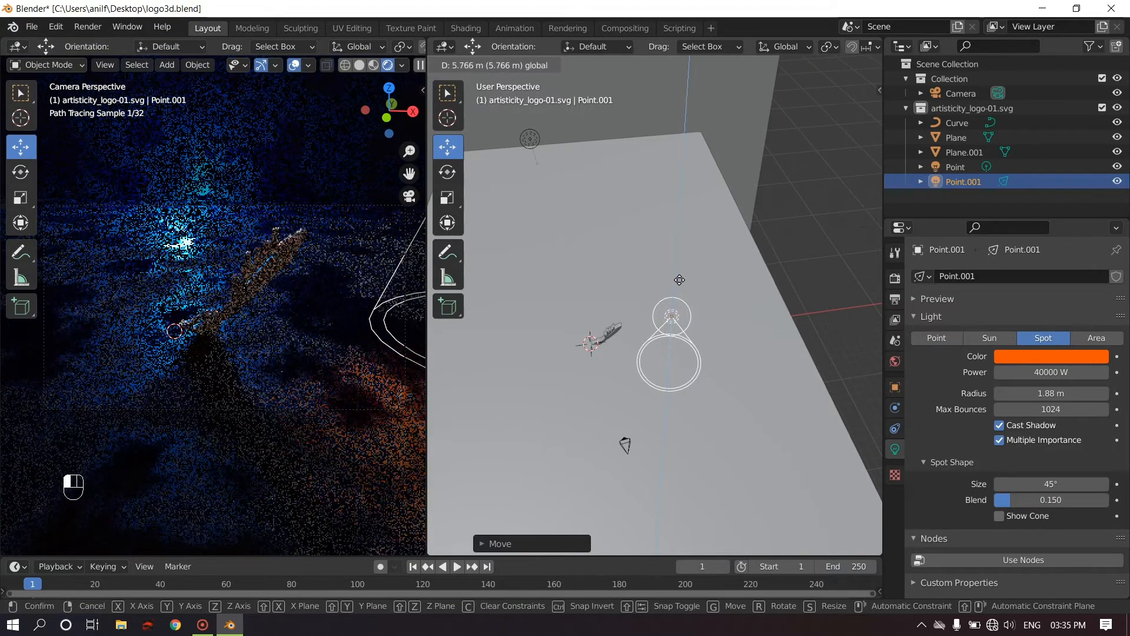
click(679, 279)
scroll(676, 327, up, 3)
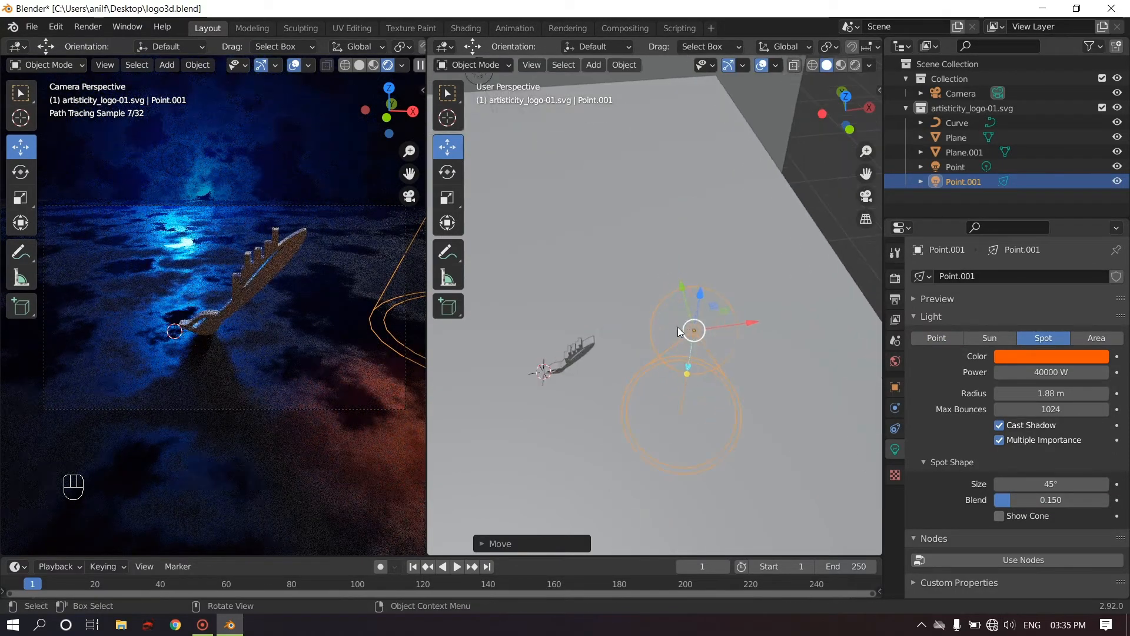
key(g)
click(787, 317)
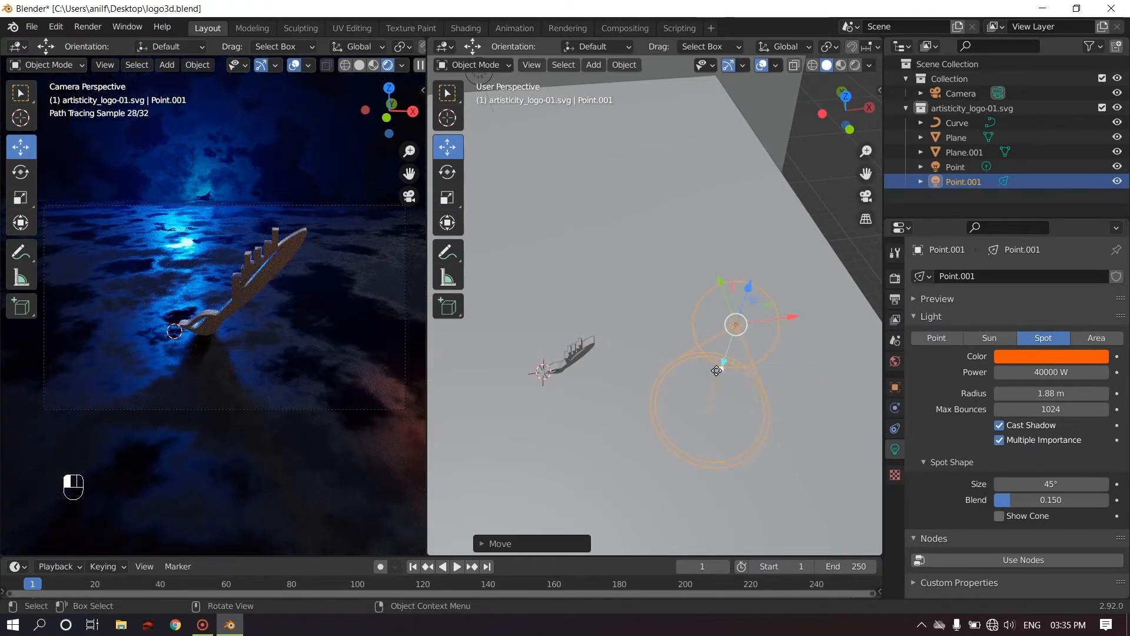
- Aim the spot light toward the floor in front of the logo and set its size to 40.5° and blend to 0.338
drag(721, 370, 668, 424)
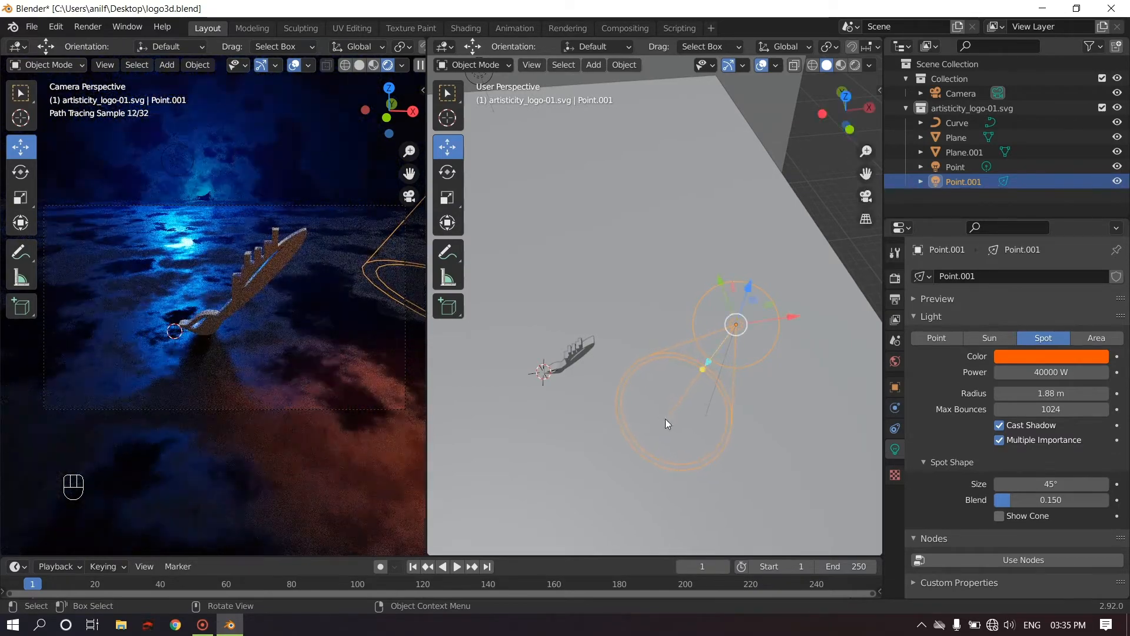
scroll(665, 418, up, 2)
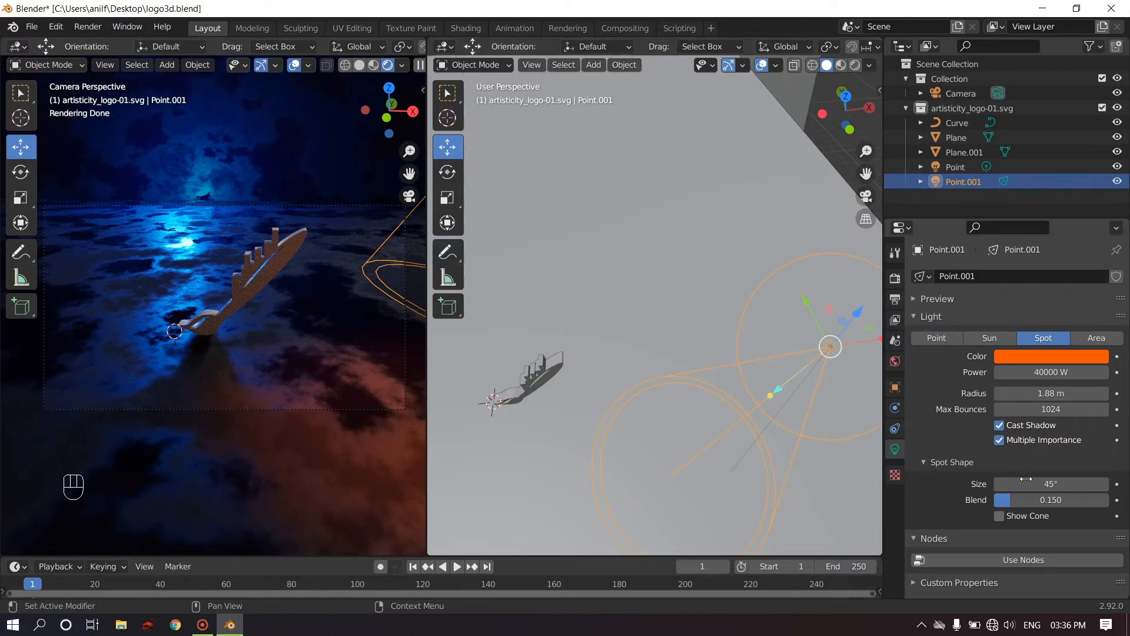
drag(1033, 500, 1016, 484)
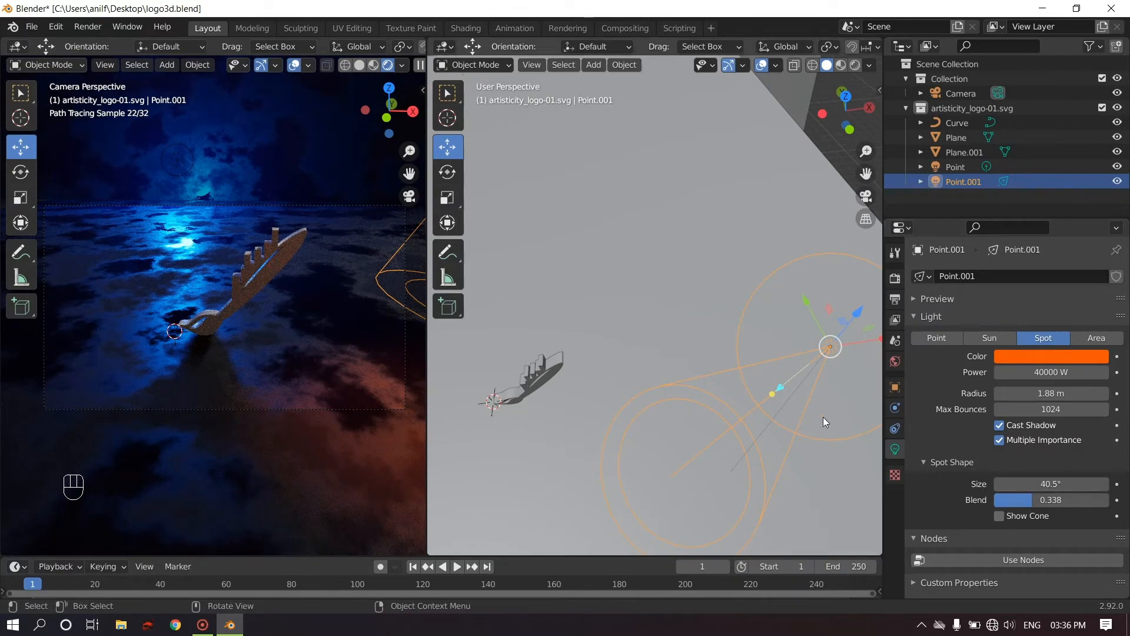
- Fine-tune the spot light's aim on the floor, shift its color to a redder orange, and save the file
drag(773, 392, 647, 456)
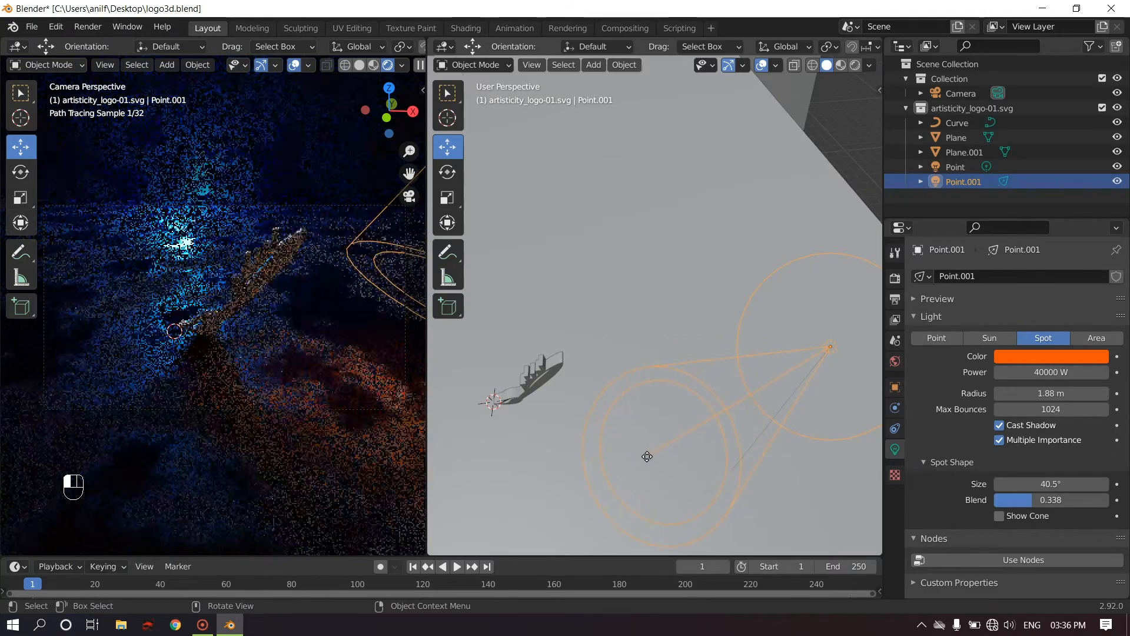
drag(636, 469, 665, 488)
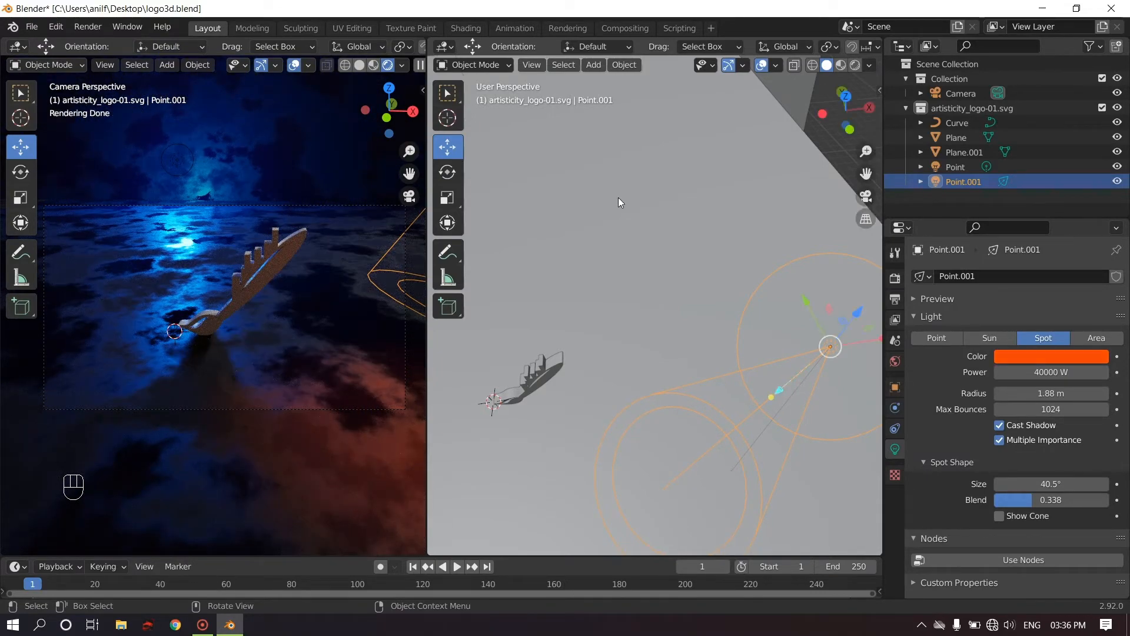
key(ctrl+s)
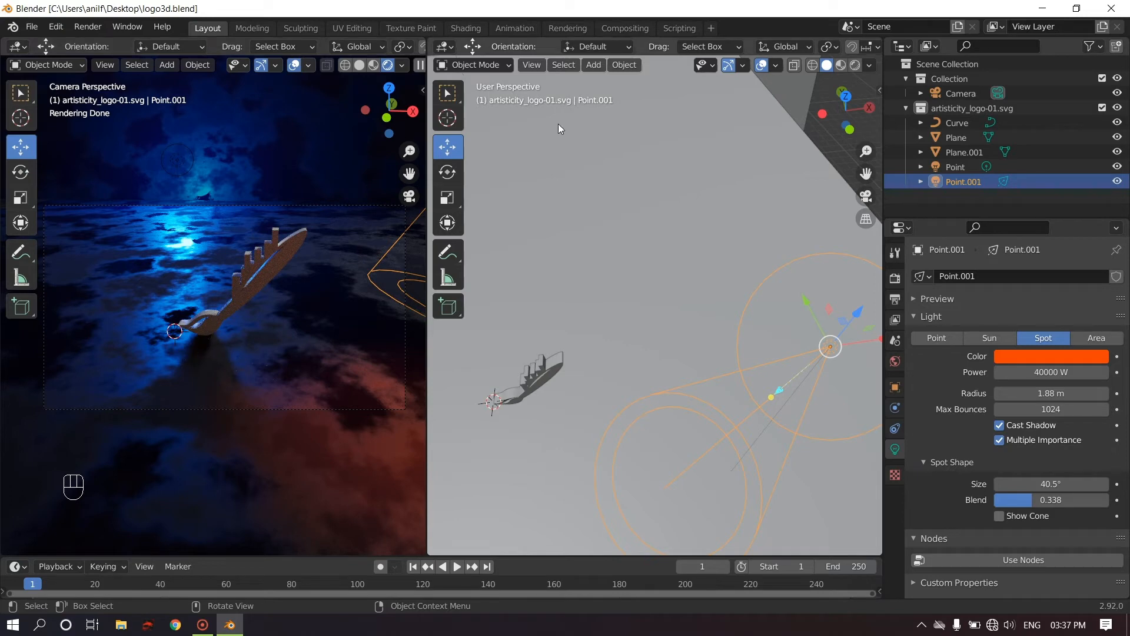
- Subdivide the floor plane in Edit Mode with 10 cuts and clear the selection
scroll(599, 166, down, 5)
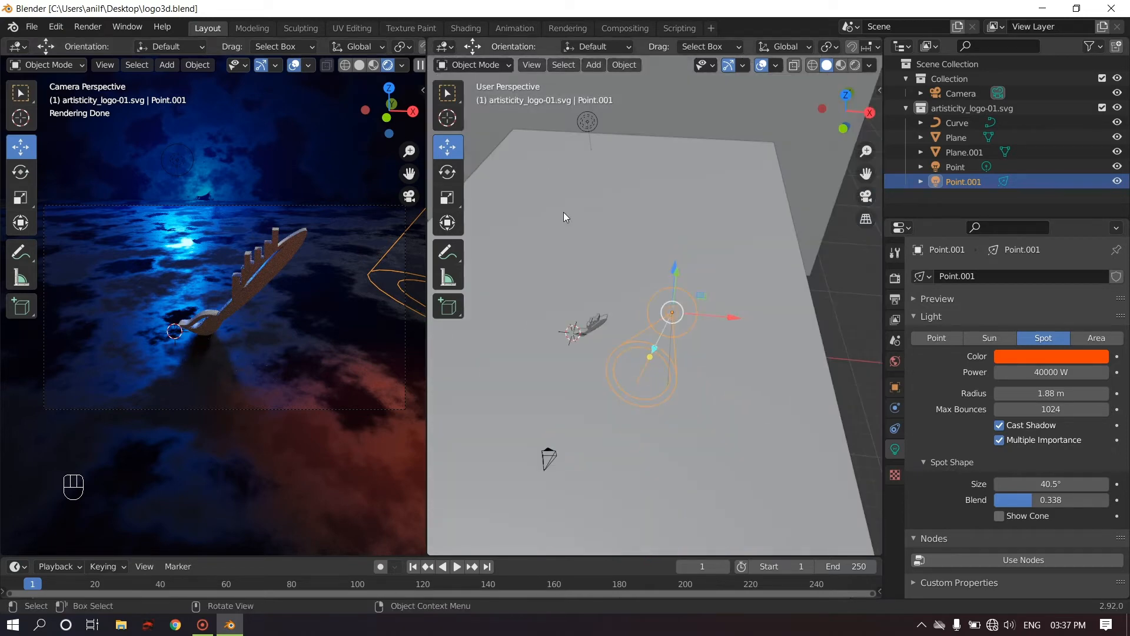
click(563, 212)
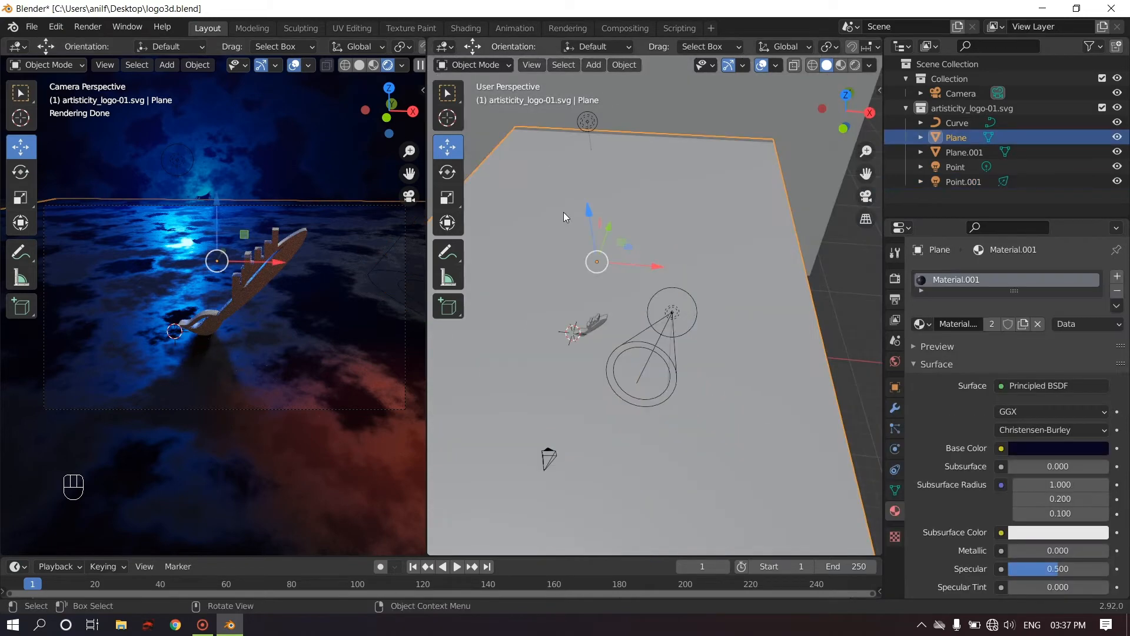
click(470, 66)
key(Tab)
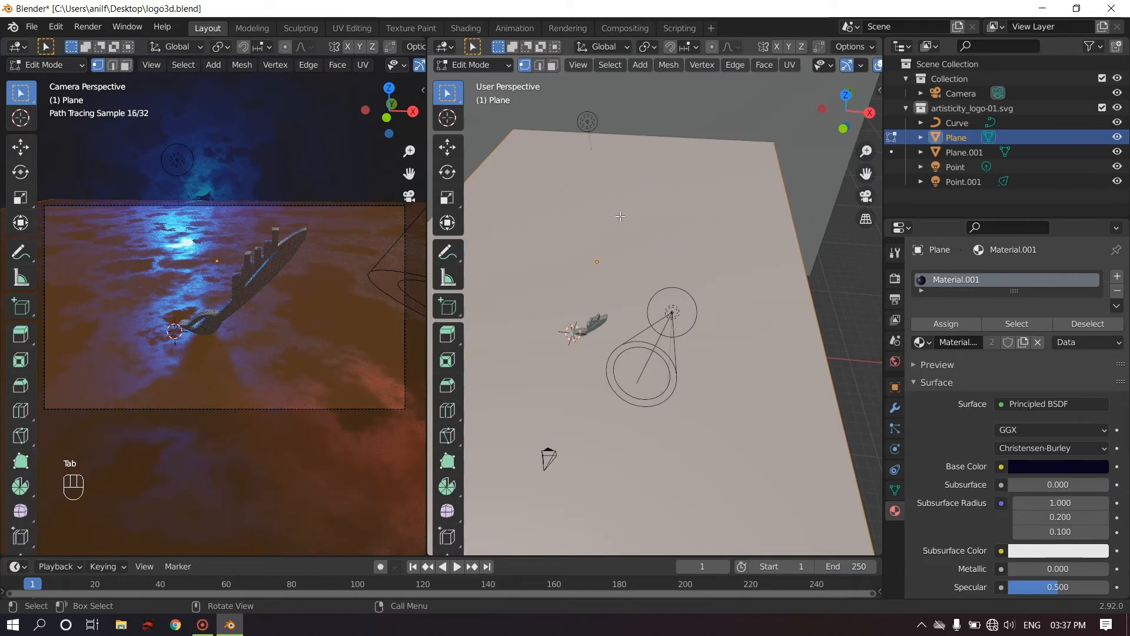
right_click(633, 224)
click(633, 224)
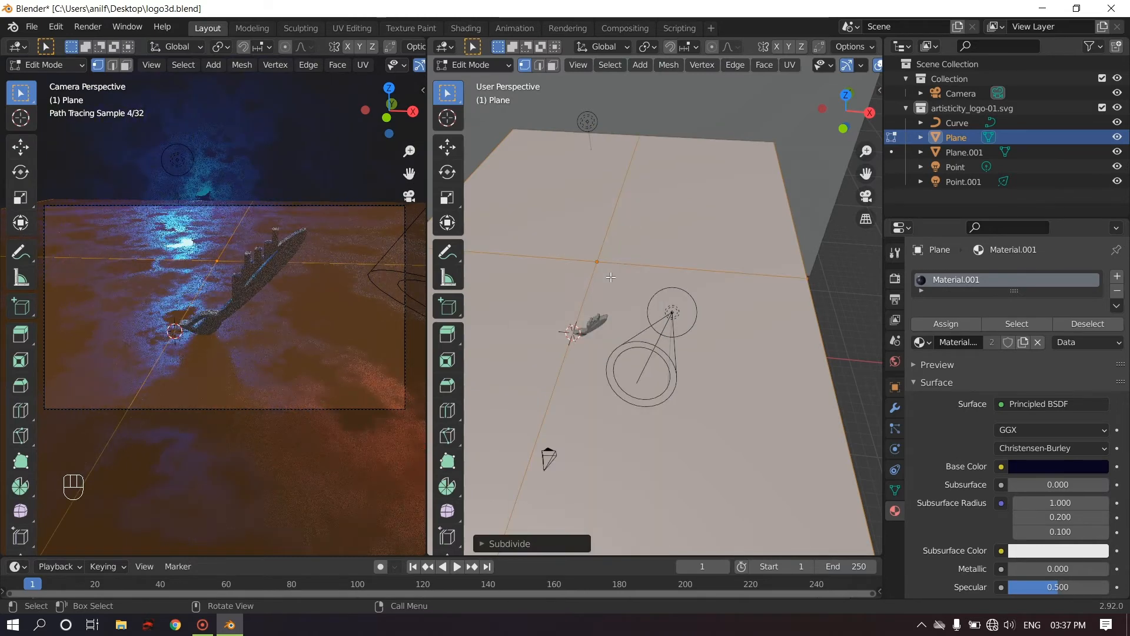
click(483, 541)
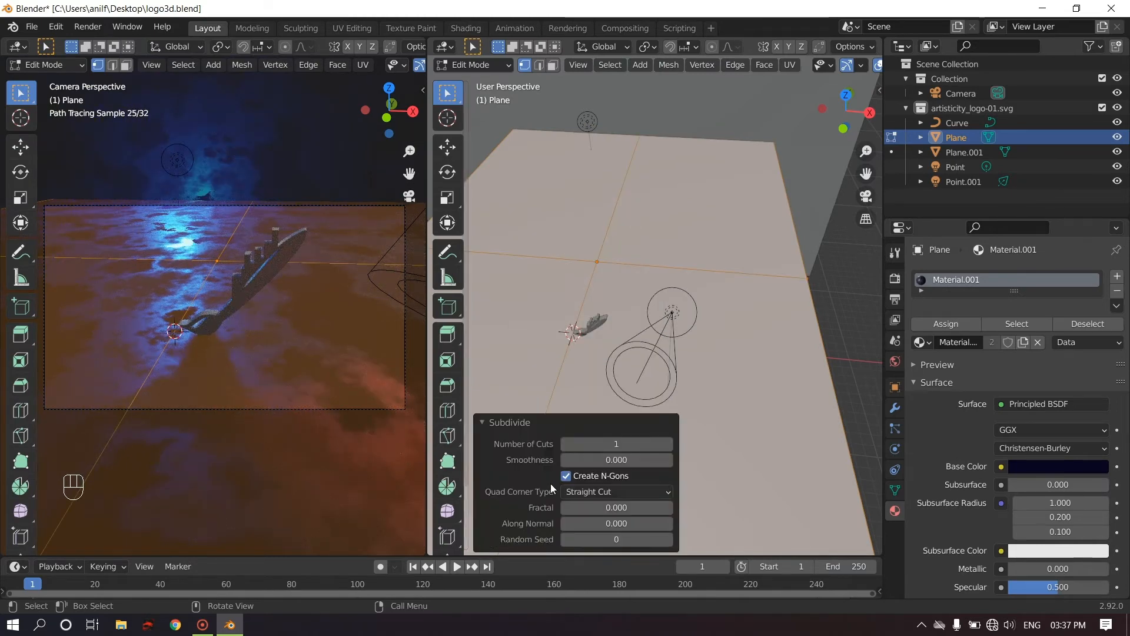
drag(593, 443, 666, 444)
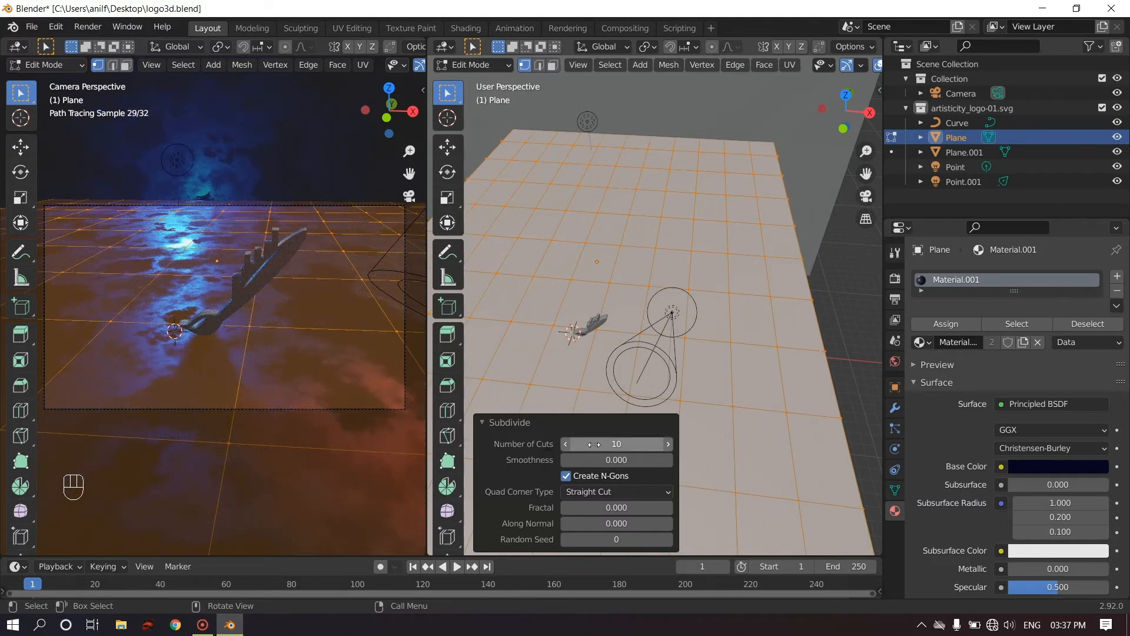
click(845, 250)
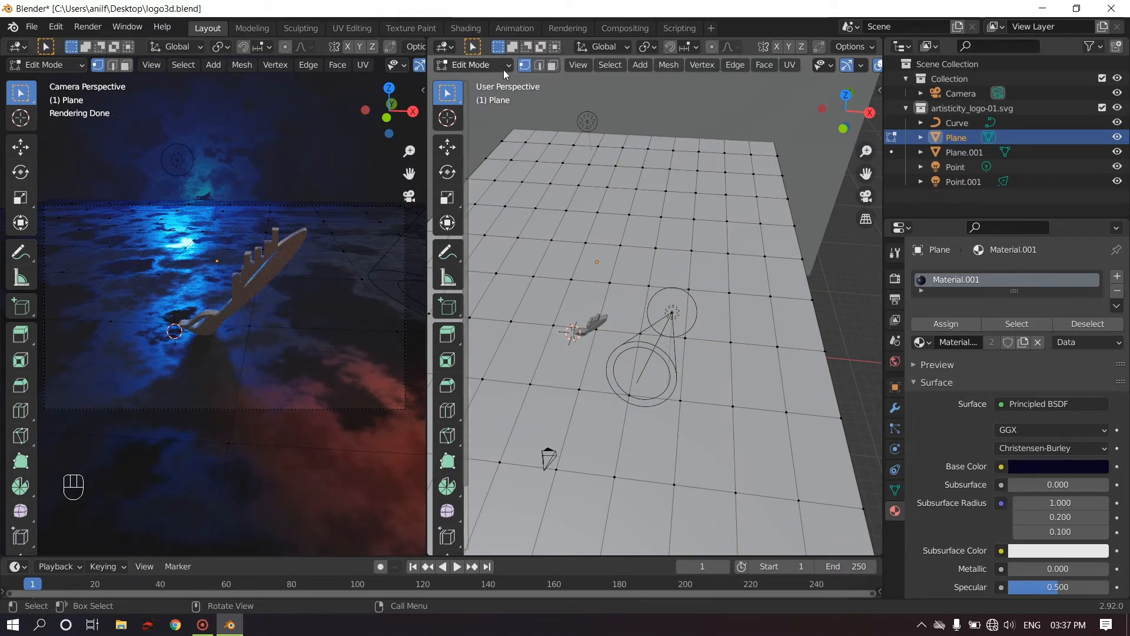
- Subdivide the two adjacent floor faces just in front of the logo with 7 cuts and clear the selection
click(552, 65)
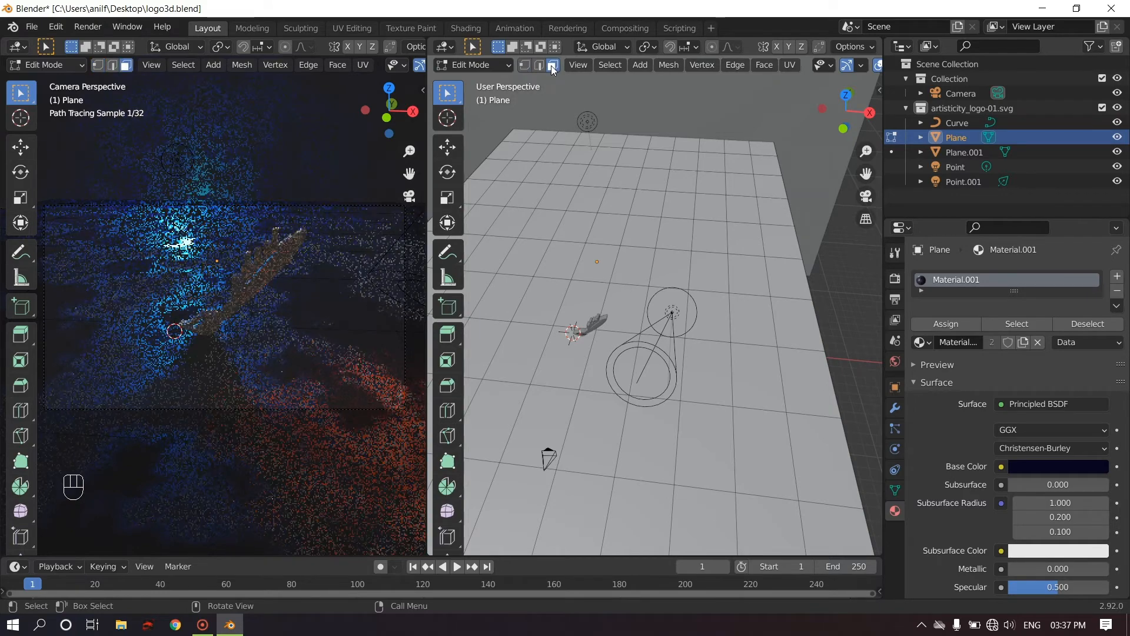
click(562, 363)
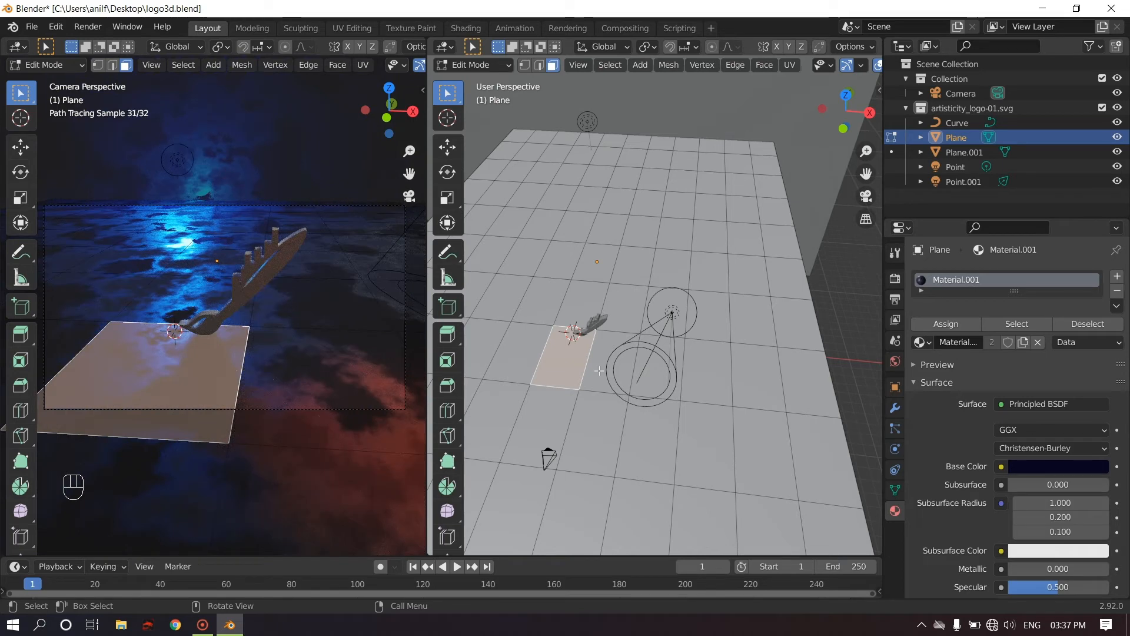
shift+click(599, 370)
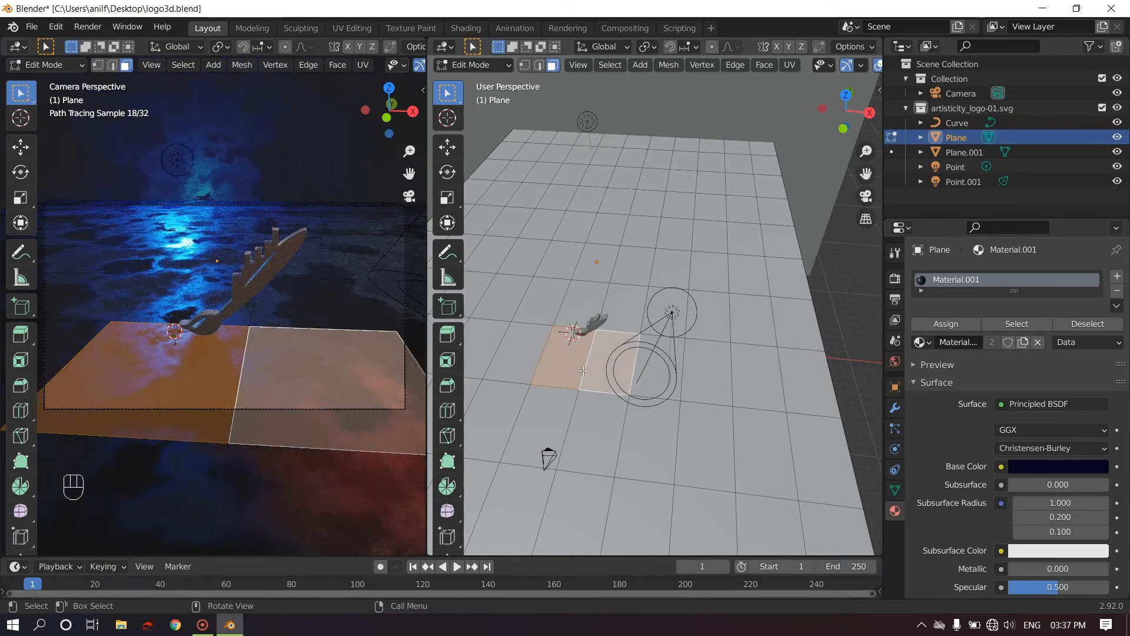
right_click(578, 369)
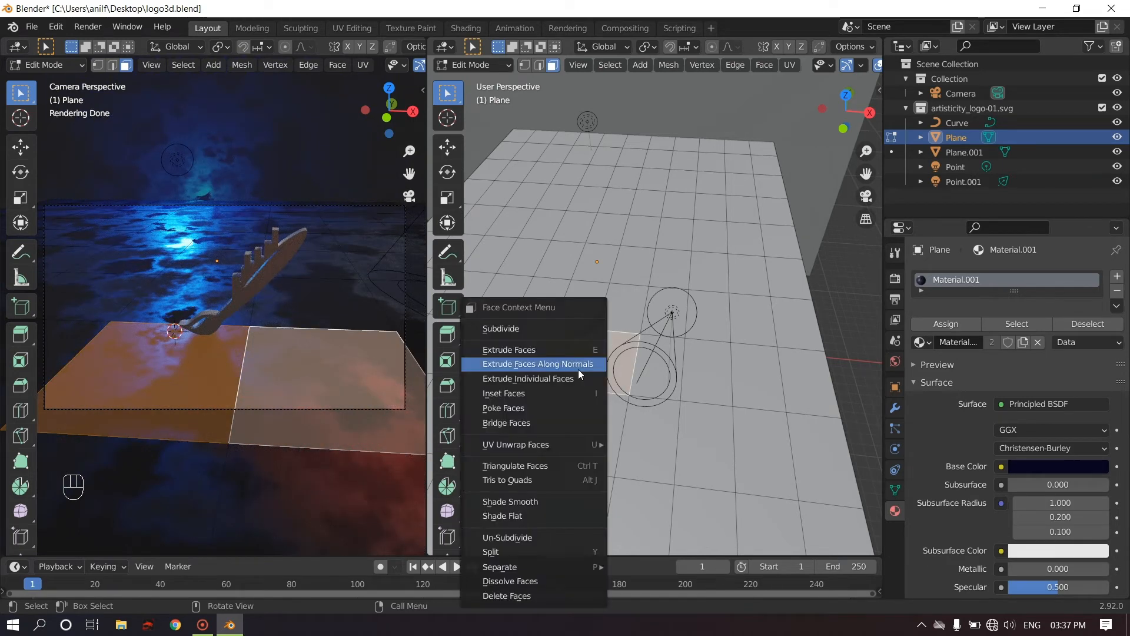
click(567, 333)
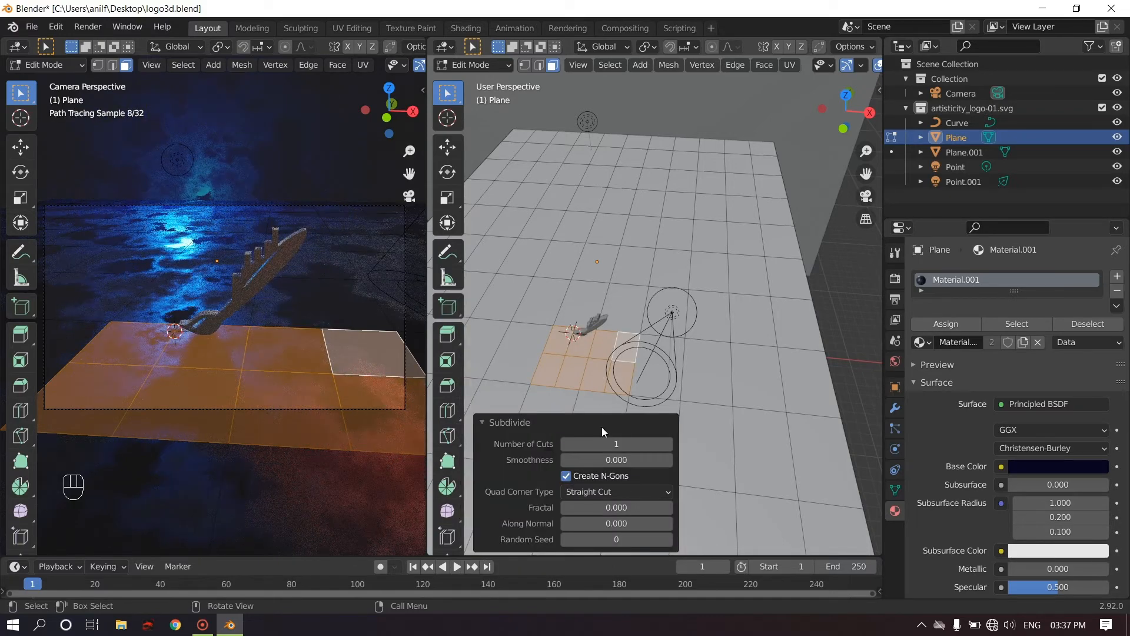
drag(616, 444, 663, 443)
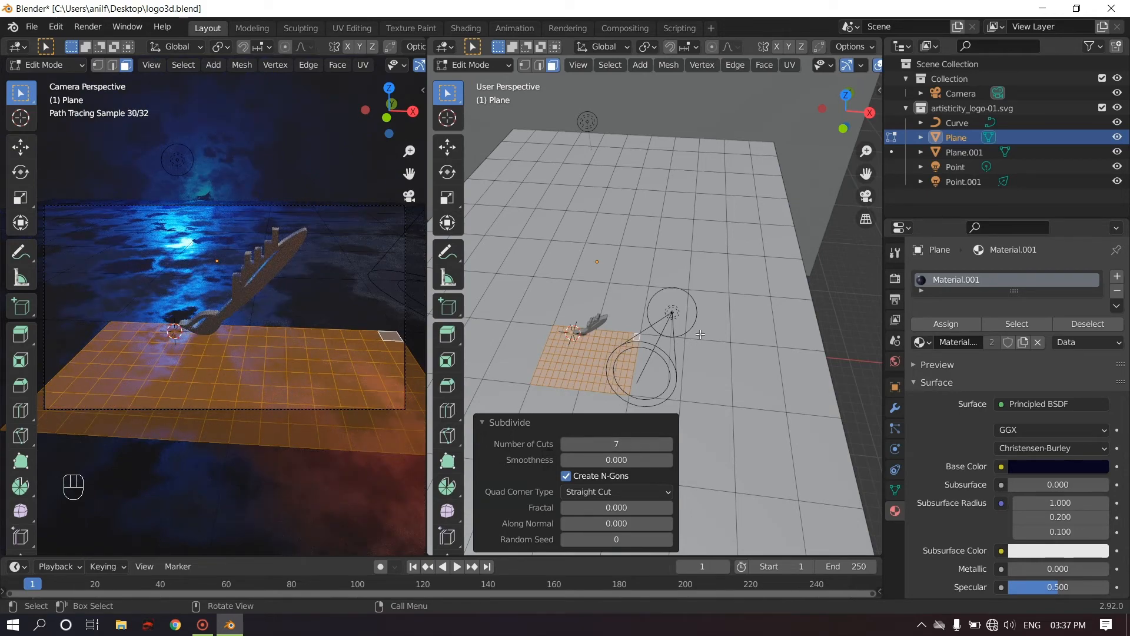
click(829, 303)
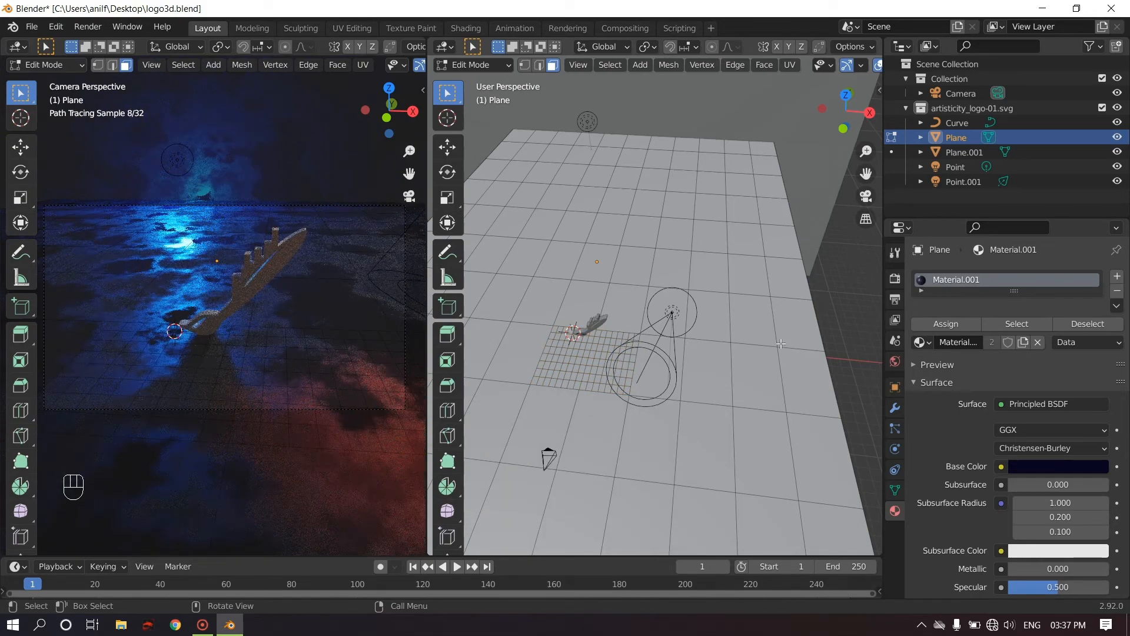
- Circle-select a wide strip of the finely subdivided floor faces in front of the logo and UV unwrap them
scroll(558, 296, up, 5)
key(c)
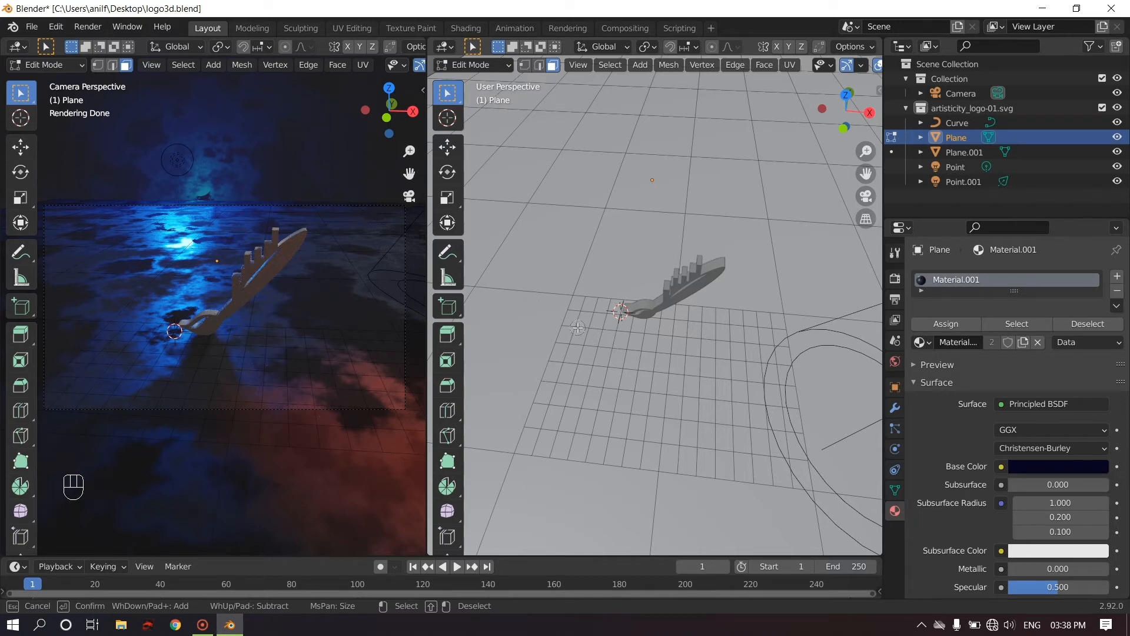
mouse_move(574, 327)
mouse_down()
mouse_move(777, 359)
mouse_move(579, 346)
mouse_move(638, 355)
mouse_up()
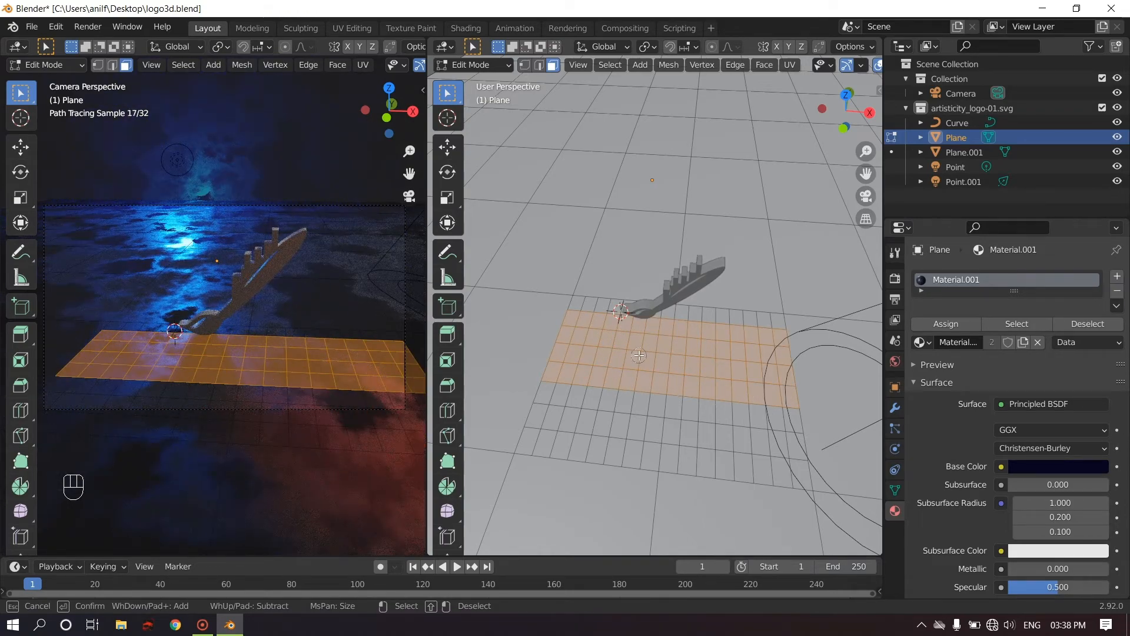
right_click(638, 355)
middle_drag(621, 357, 631, 333)
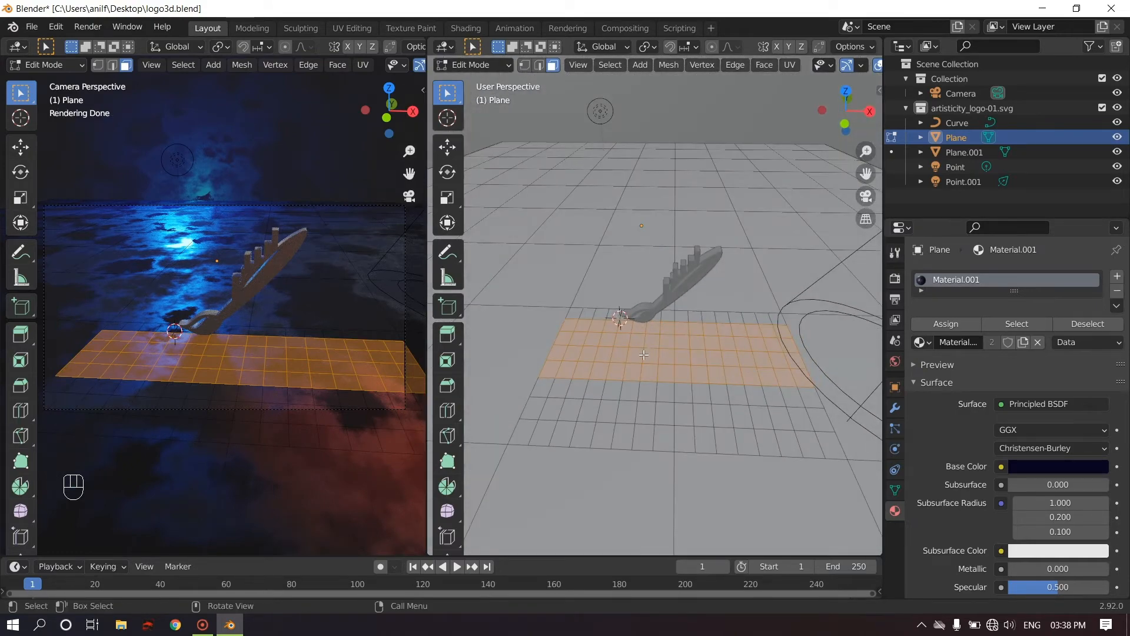
key(u)
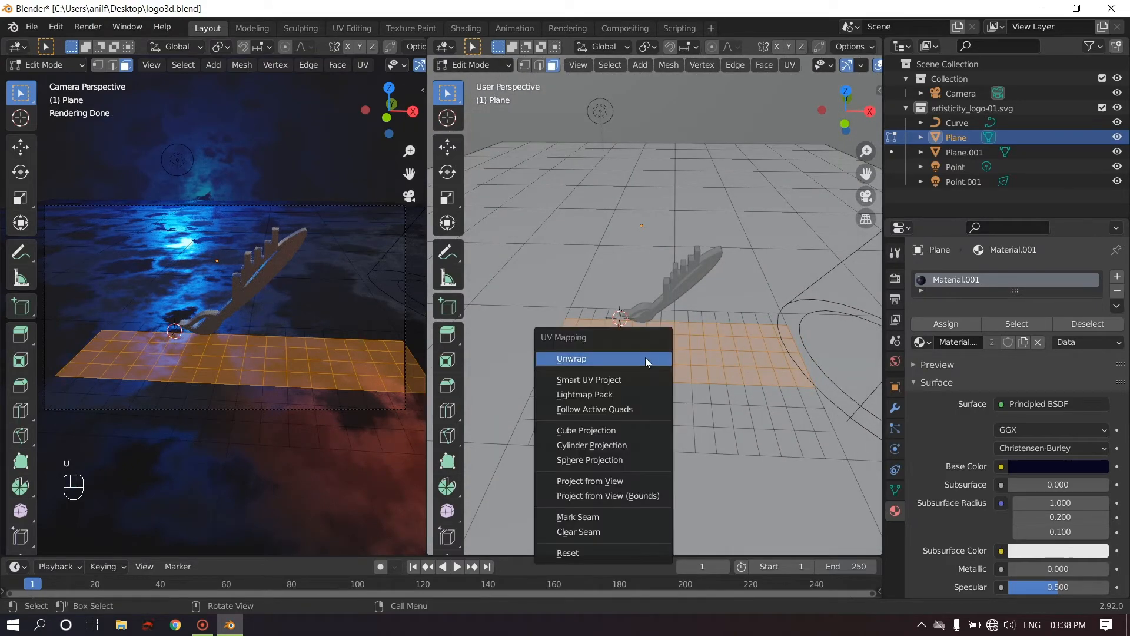
click(610, 359)
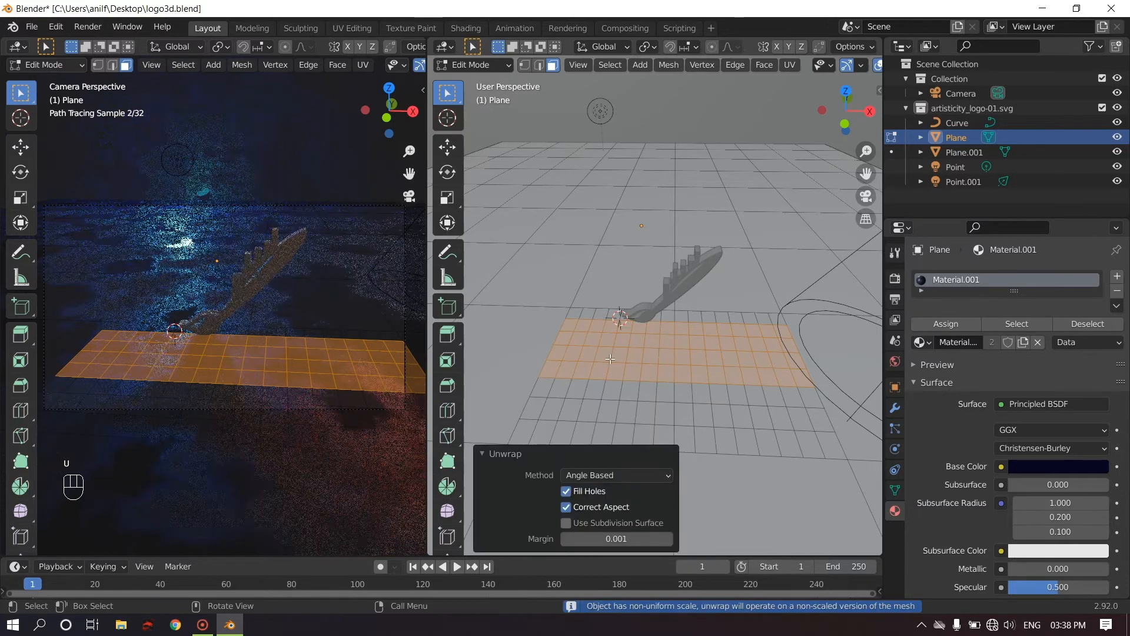
- Try to open the image artisticity_logo_decal-01.png in the UV Editor
click(445, 46)
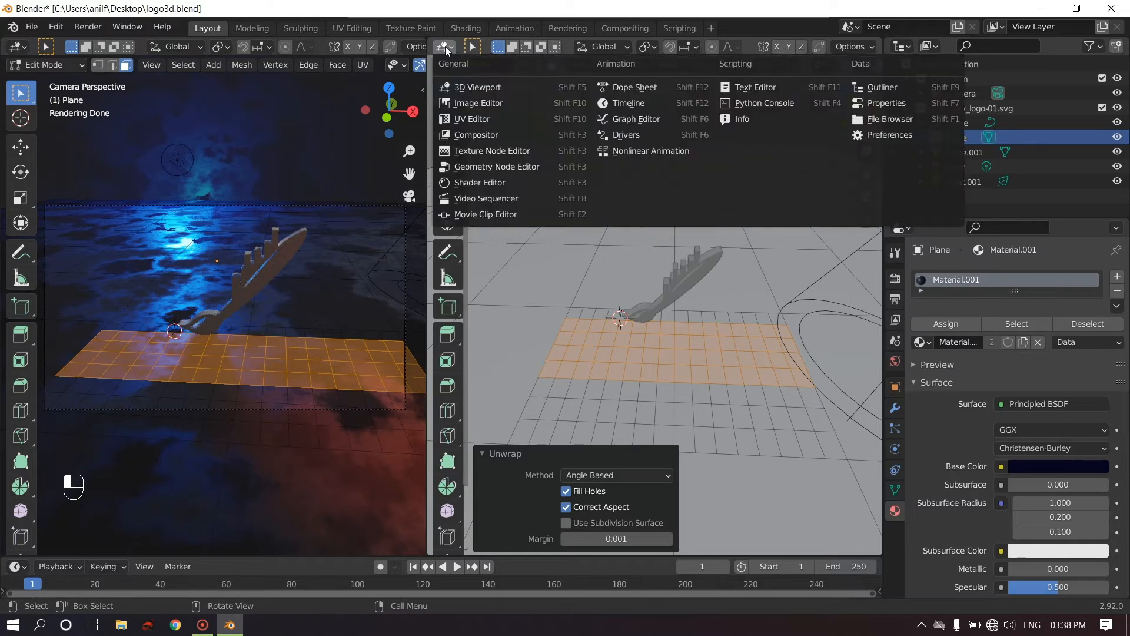
click(471, 119)
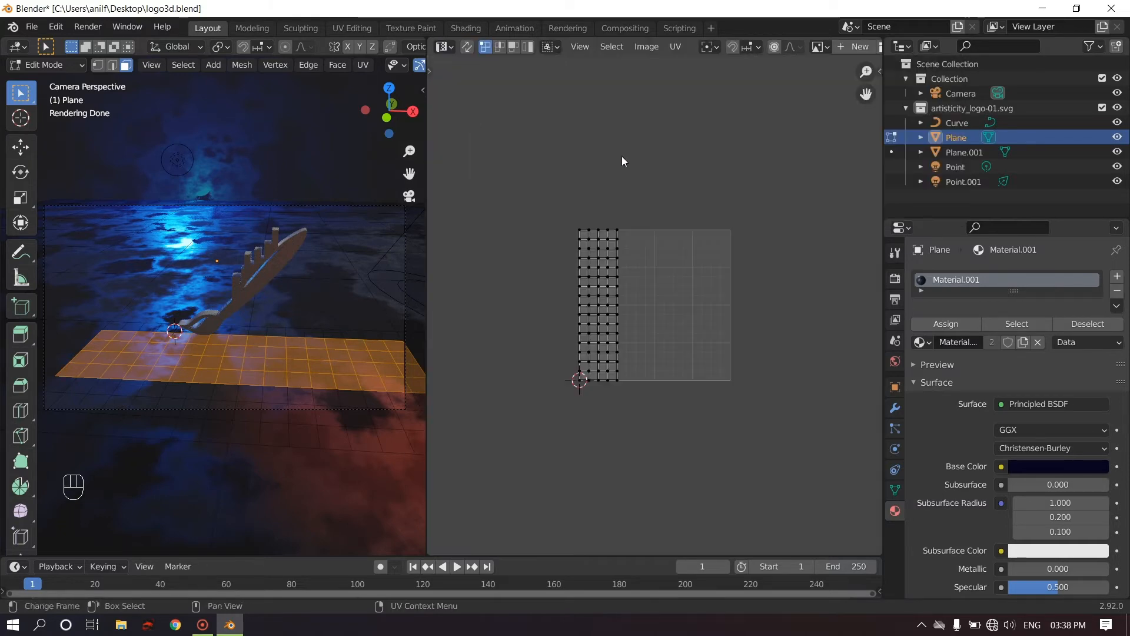
scroll(567, 52, down, 5)
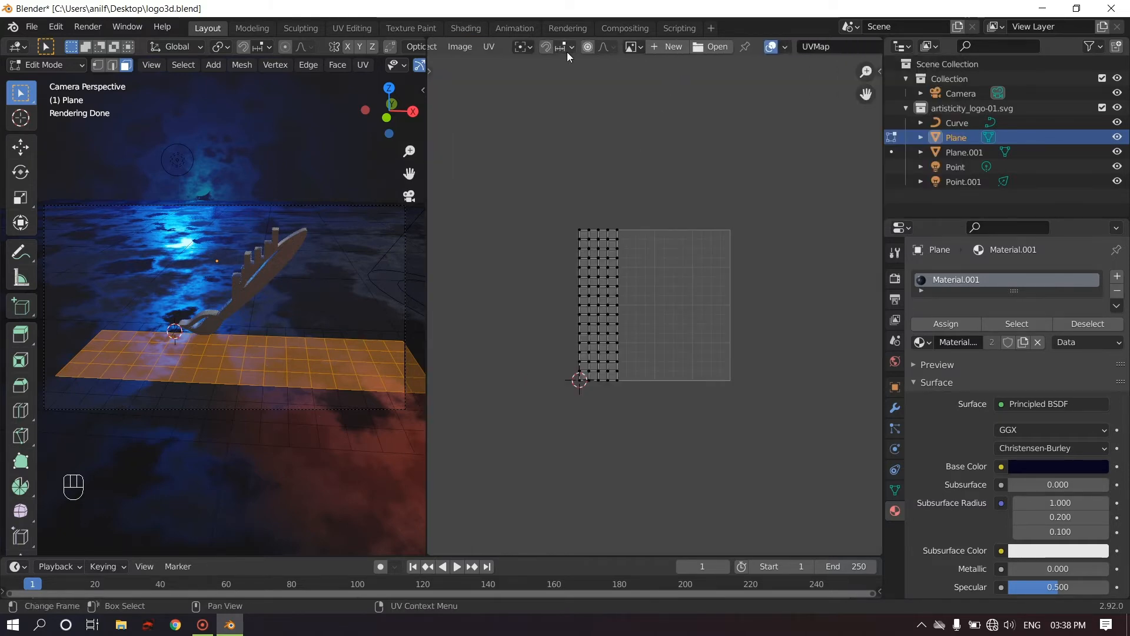
click(715, 46)
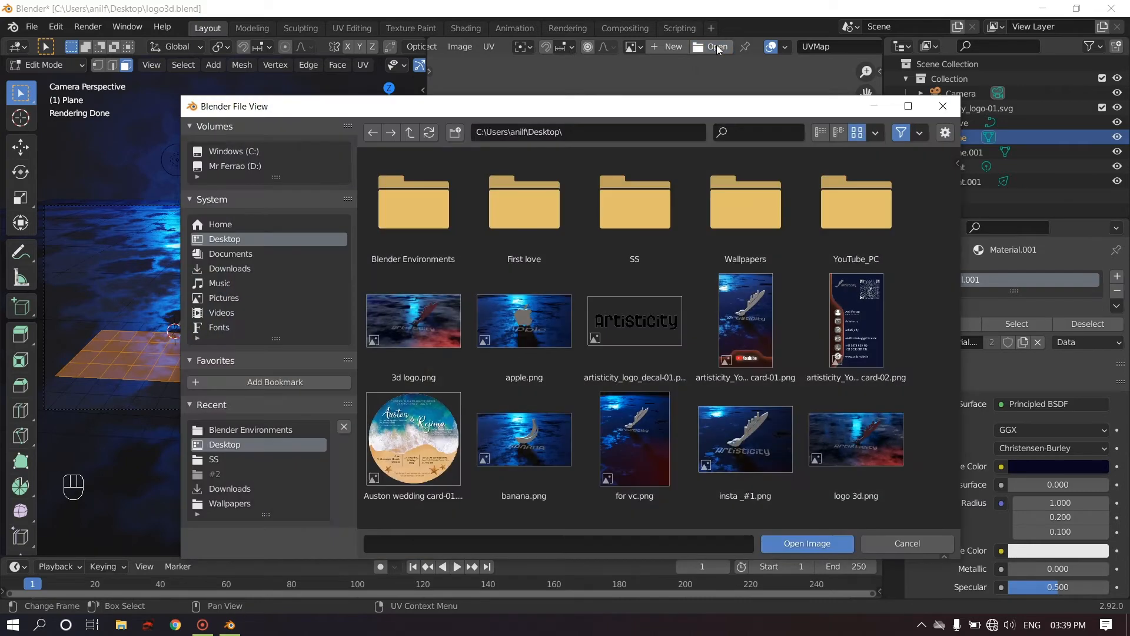
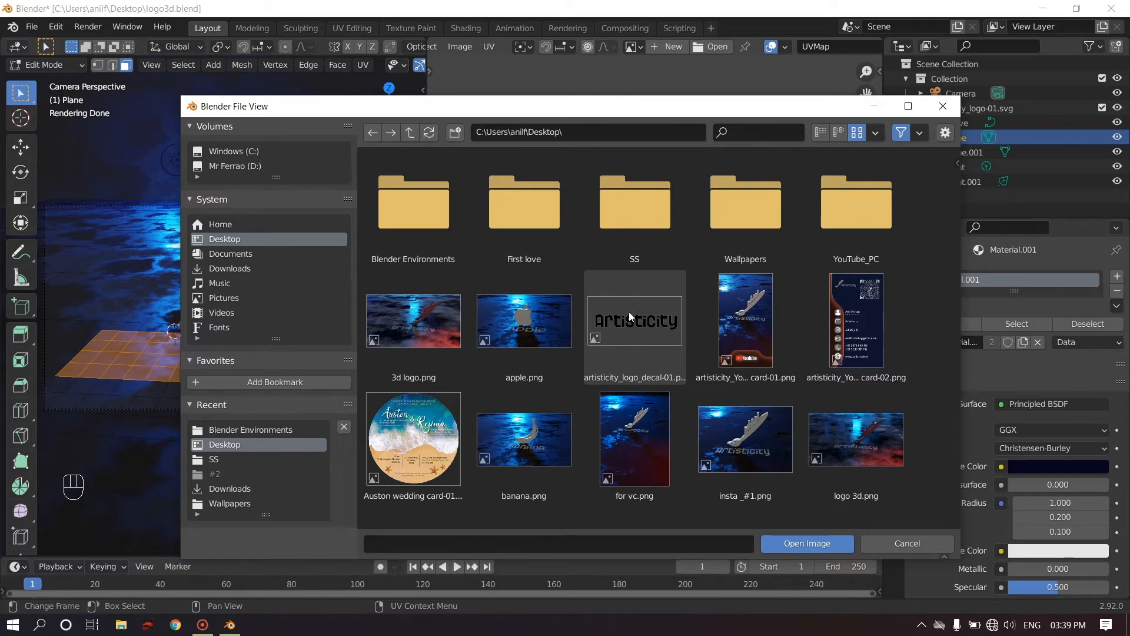
click(796, 543)
scroll(443, 46, up, 5)
- Show the floor's object material in the Shader Editor and move the Material Output node farther from the Principled BSDF
click(443, 46)
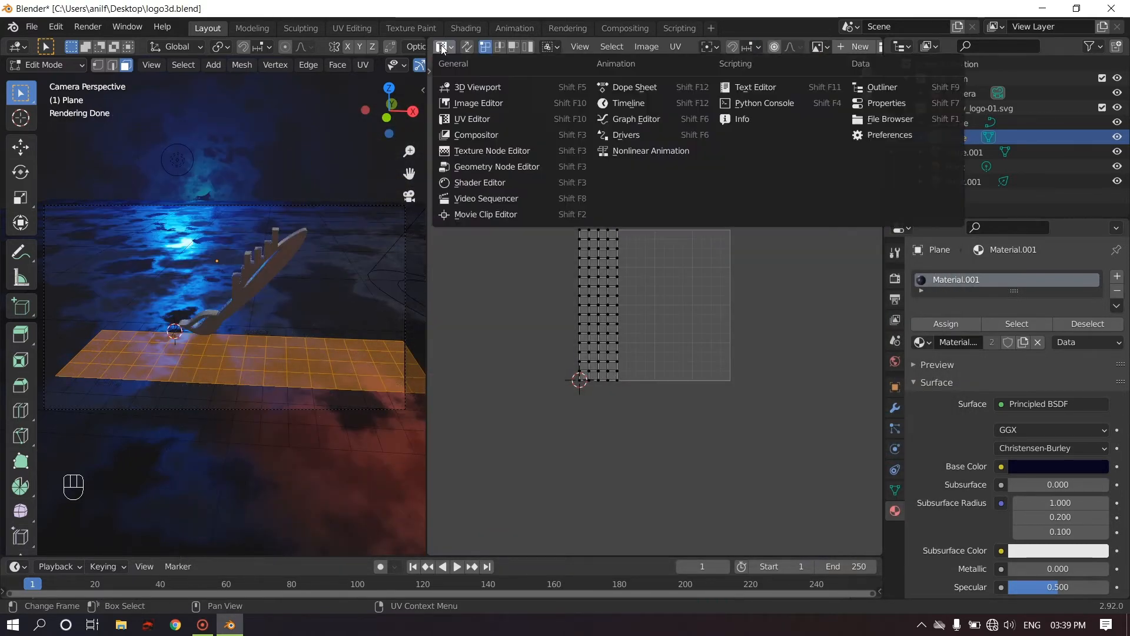
click(471, 183)
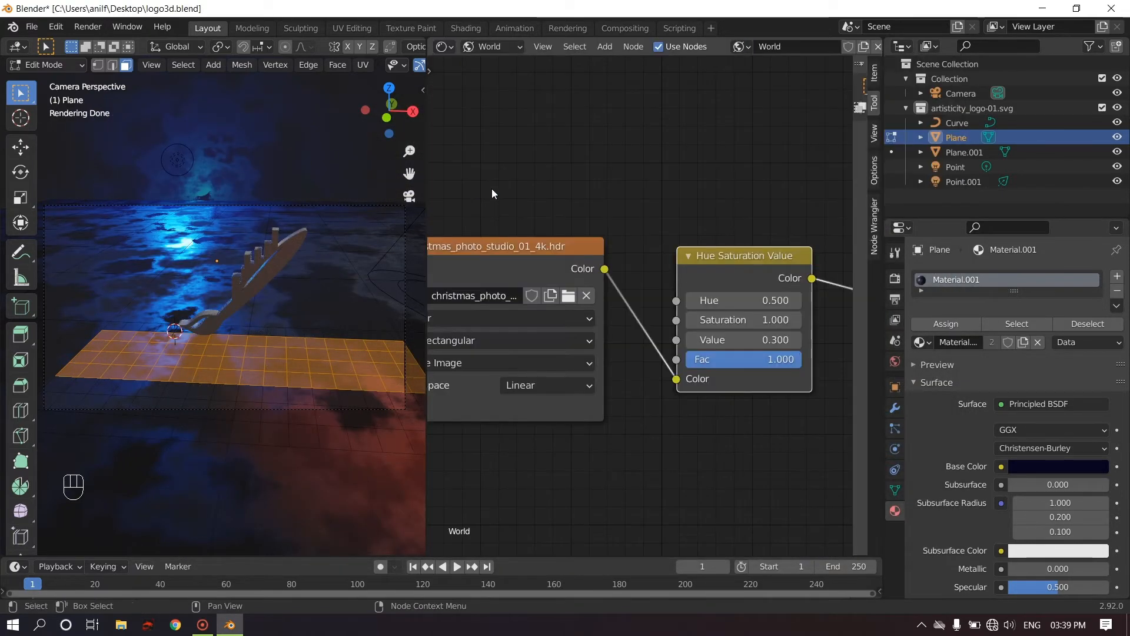
click(500, 47)
click(500, 63)
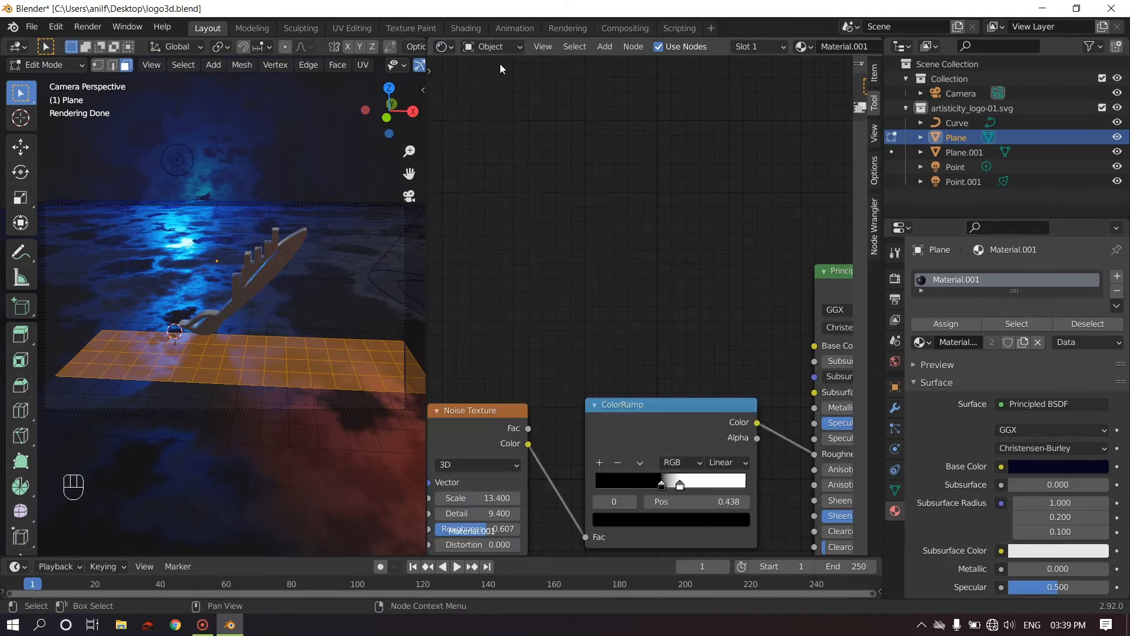
scroll(565, 206, down, 4)
scroll(567, 210, up, 2)
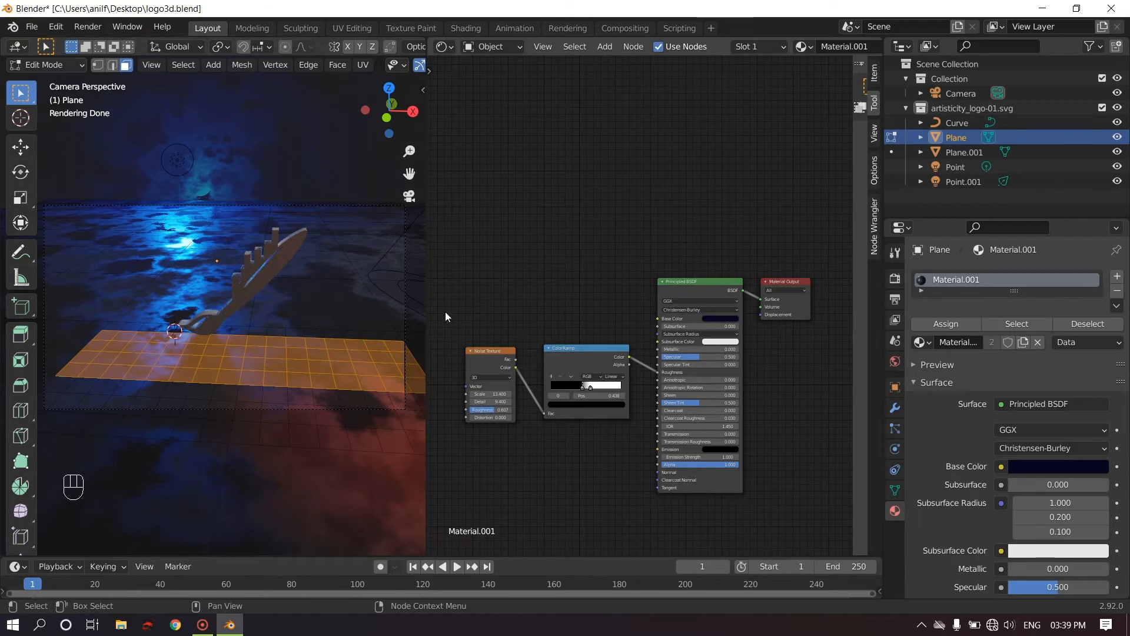
drag(788, 281, 809, 298)
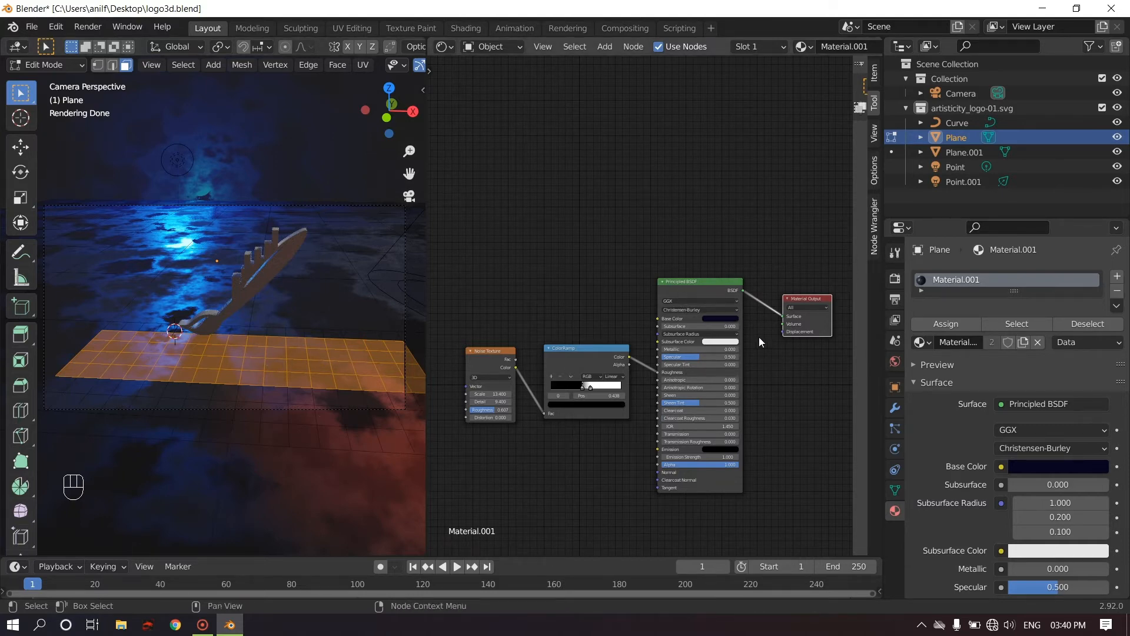
middle_drag(758, 337, 757, 358)
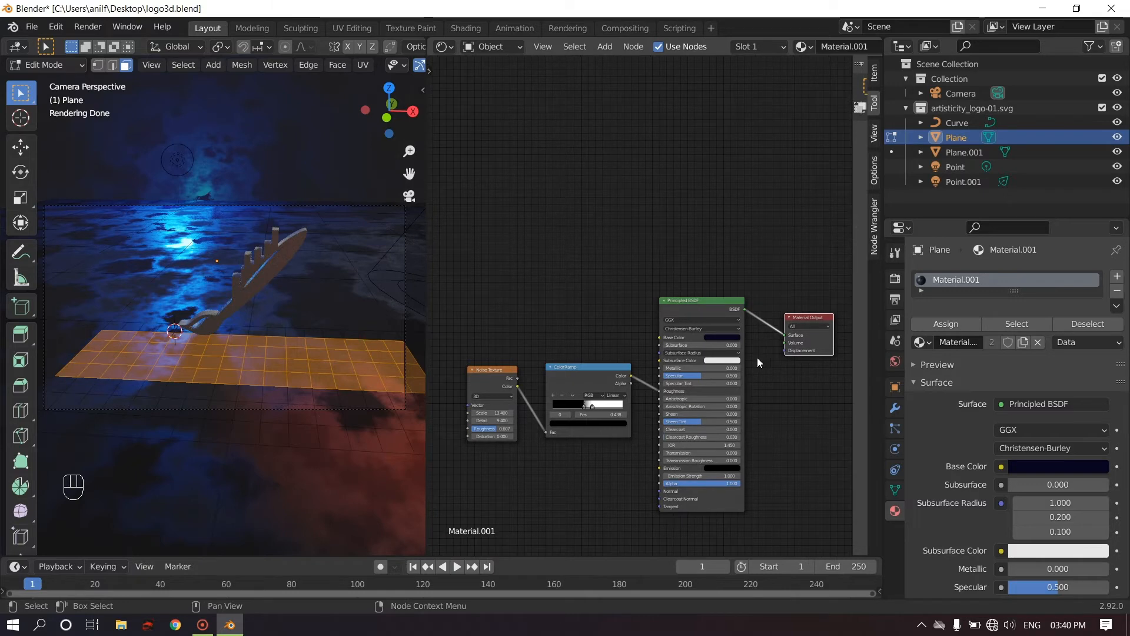
- Duplicate the Principled BSDF node, place the copy above the original, and lower the copy's roughness to 0.224
click(684, 302)
key(shift+d)
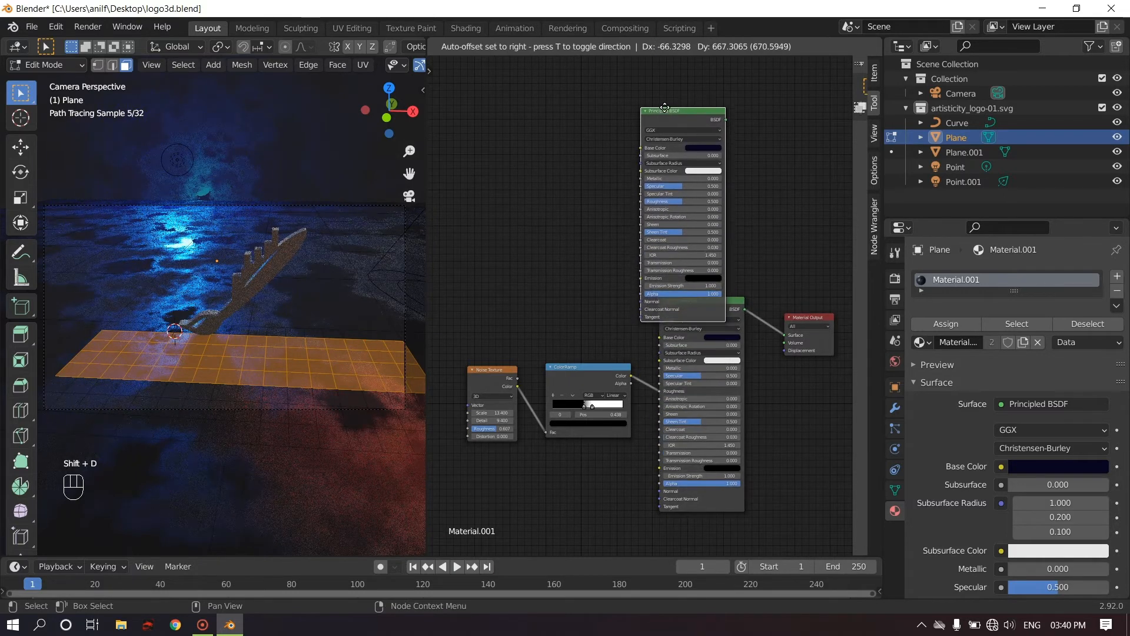
click(674, 76)
middle_drag(775, 113, 782, 206)
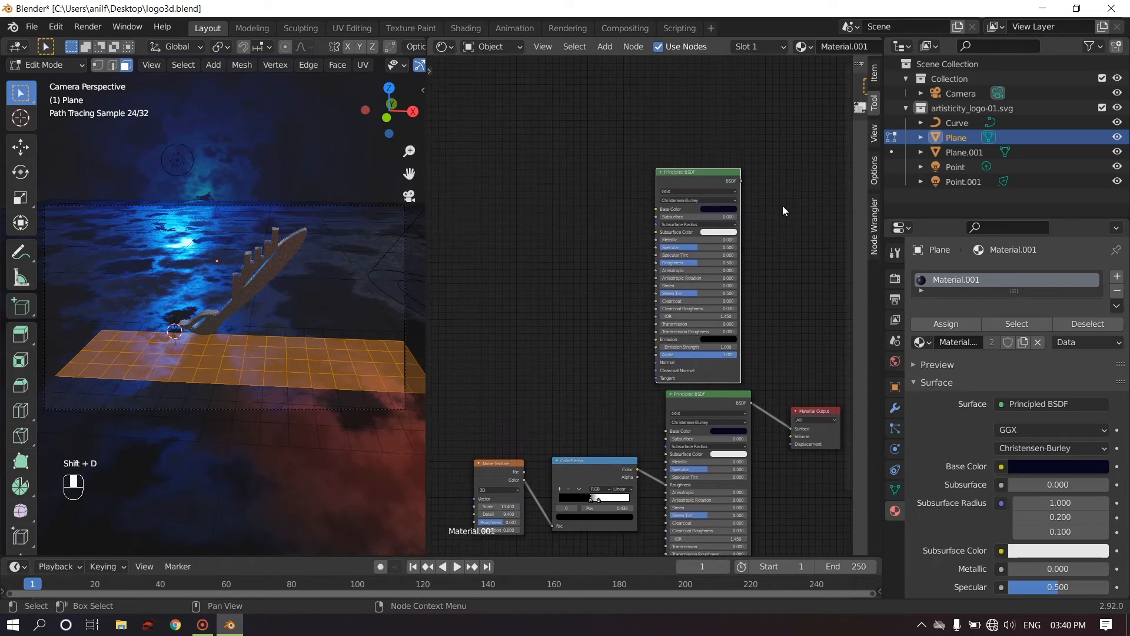
scroll(722, 219, up, 5)
drag(714, 239, 683, 239)
middle_drag(558, 191, 565, 197)
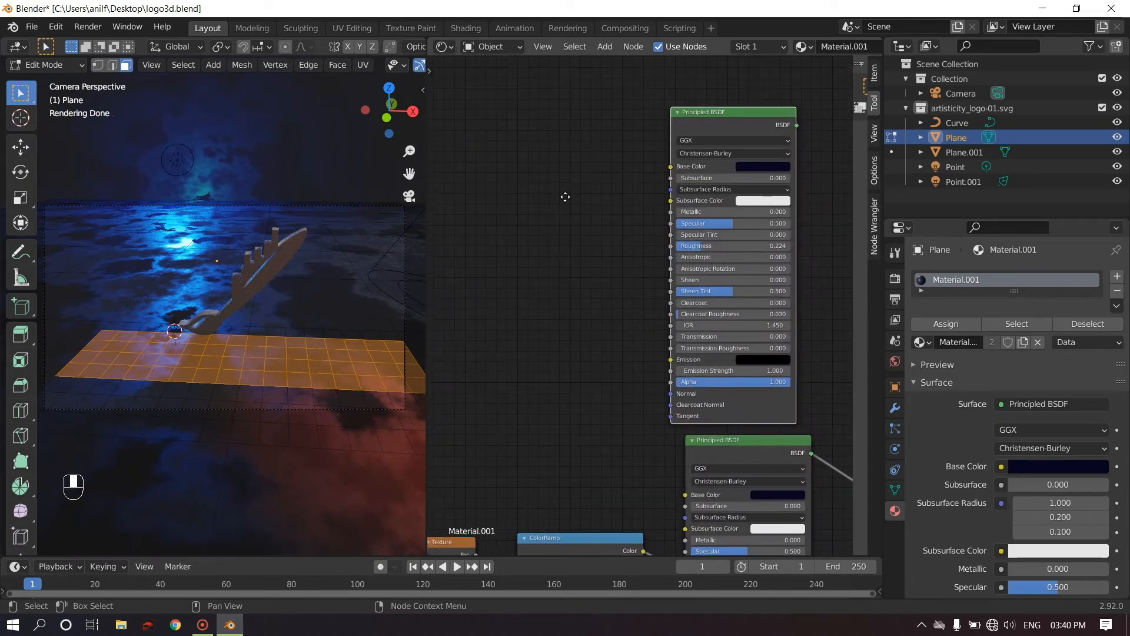
- Add an Image Texture node feeding the duplicated Principled BSDF's base color, and connect that shader to the Material Output's surface
key(shift+a)
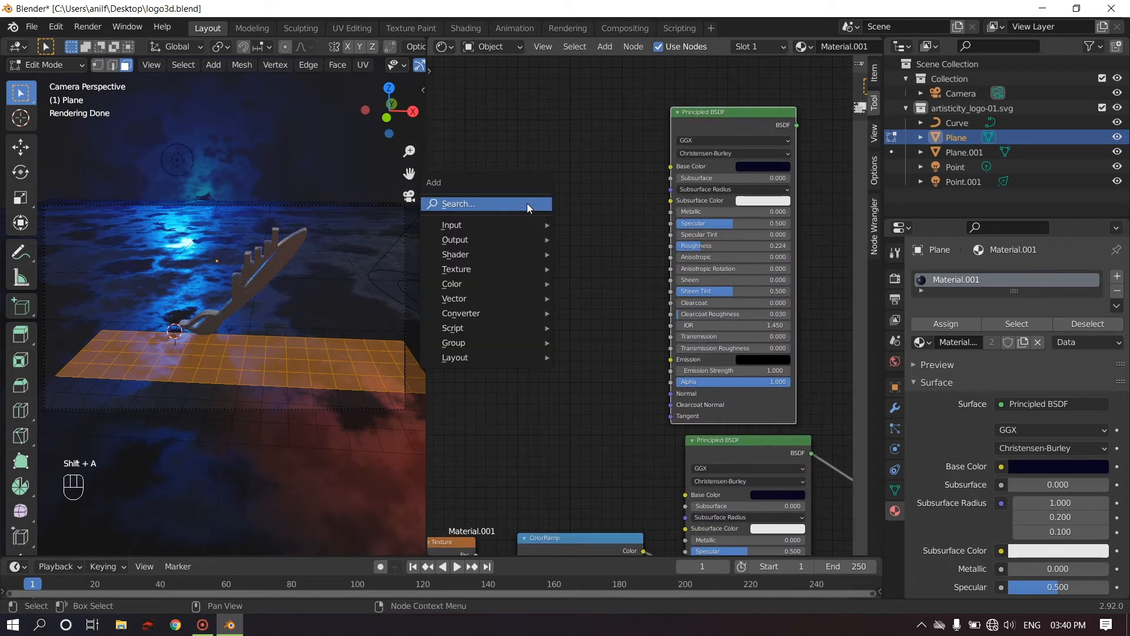
mouse_move(510, 269)
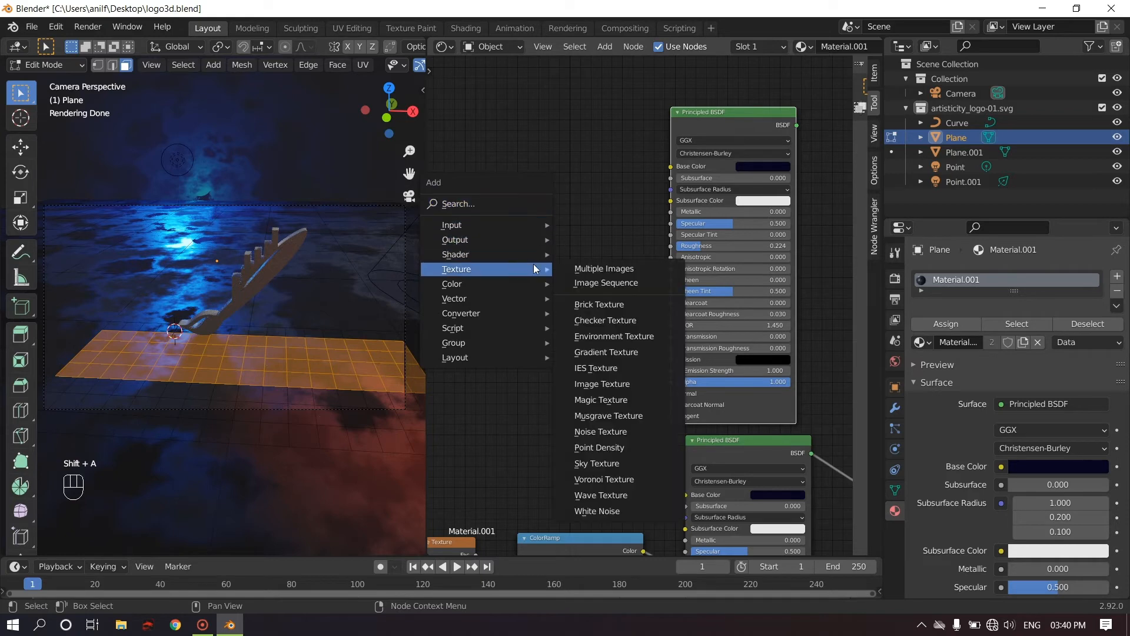
click(595, 384)
click(468, 114)
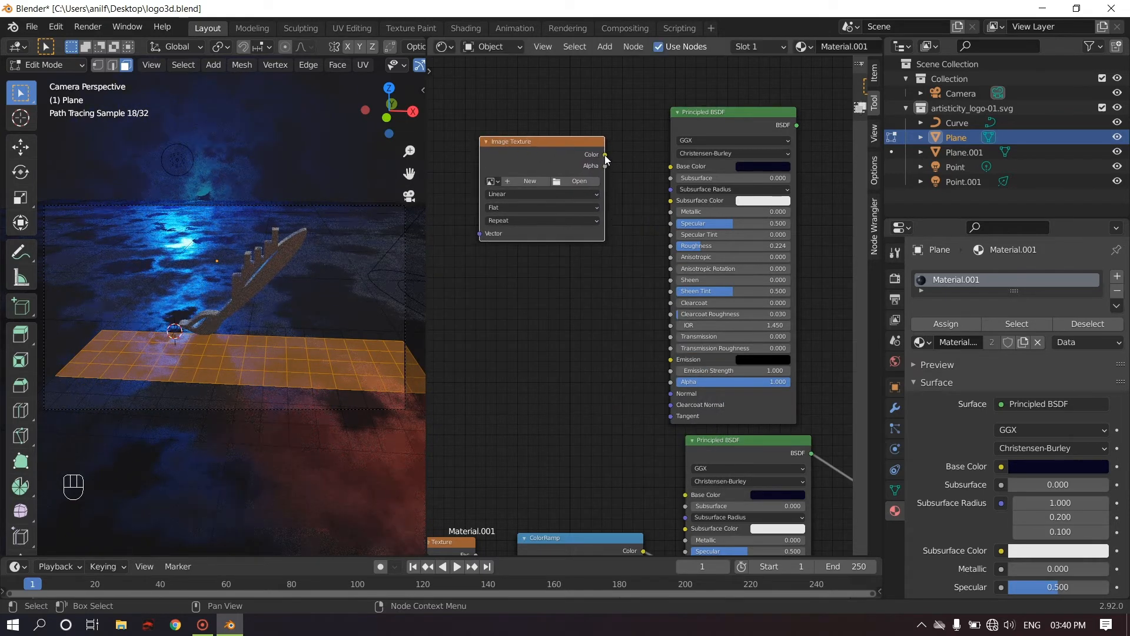
drag(605, 155, 675, 168)
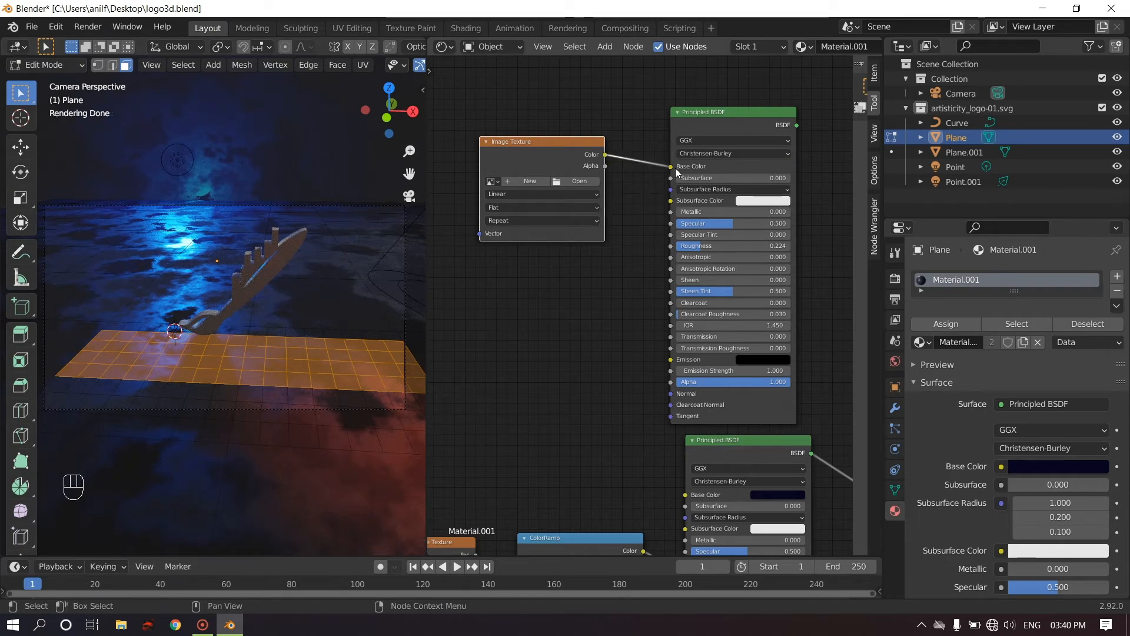
middle_drag(643, 223, 526, 263)
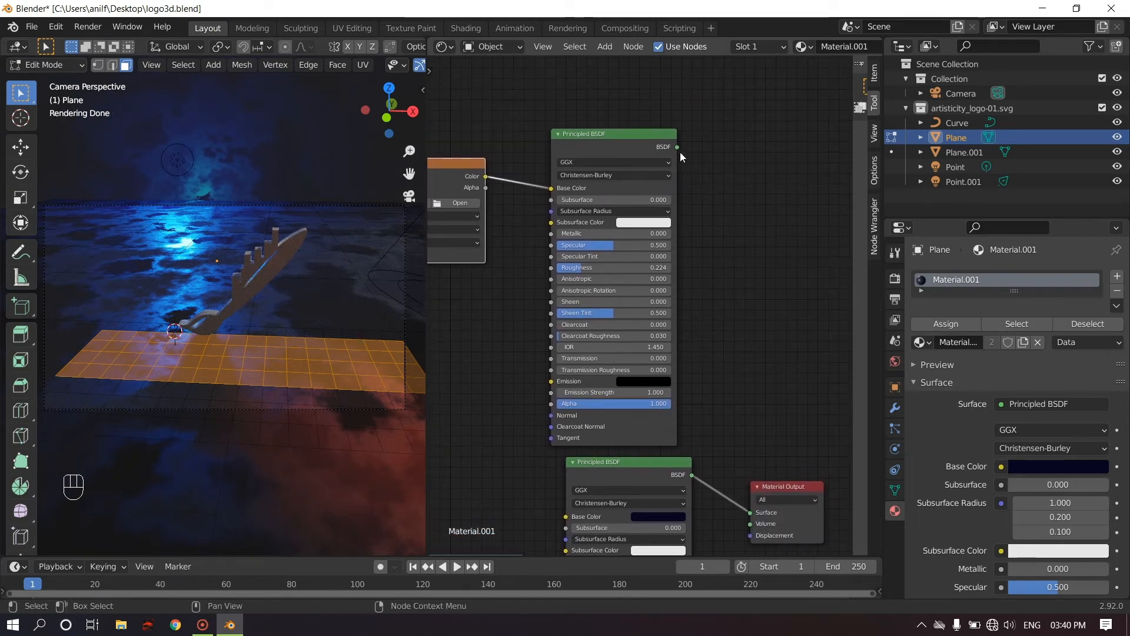
drag(677, 147, 755, 514)
- Load artisticity_logo_decal-01.png into the Image Texture node
middle_drag(514, 344, 651, 323)
scroll(651, 323, up, 2)
click(655, 181)
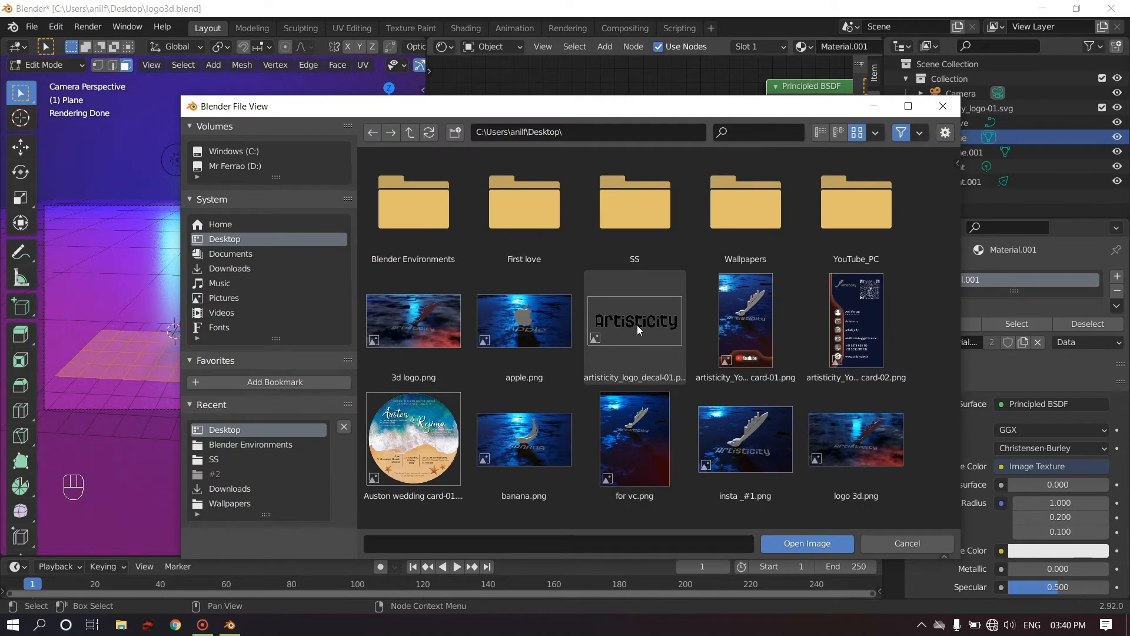
click(637, 325)
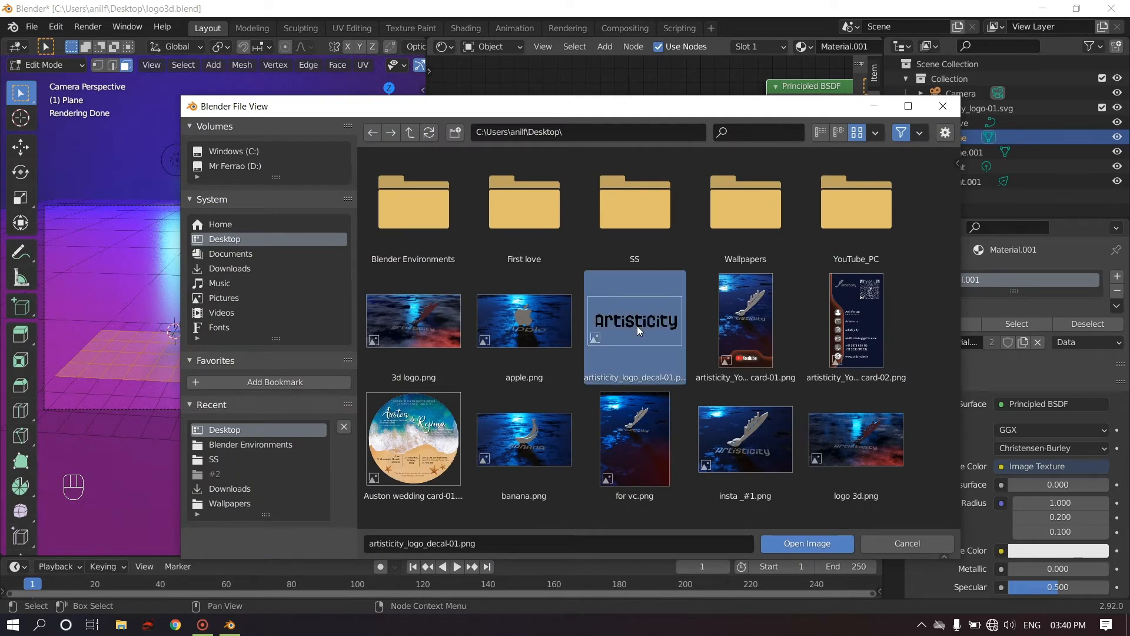
click(803, 543)
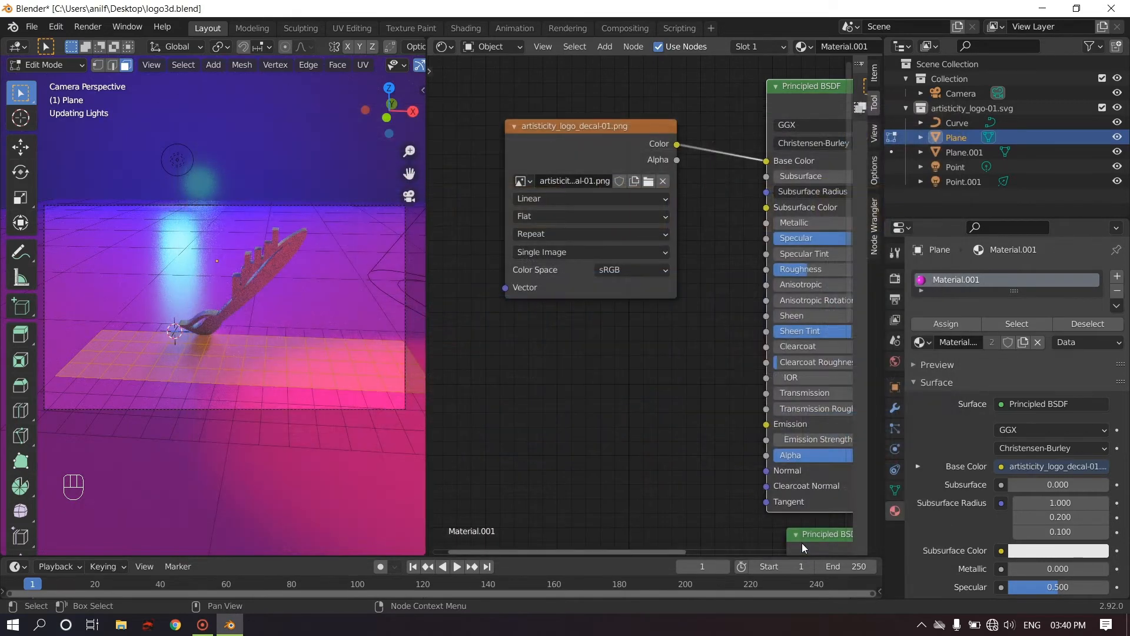
- Connect the decal image's alpha to the duplicated Principled BSDF's alpha and set the image extension to Clip
scroll(507, 338, down, 2)
scroll(508, 338, up, 2)
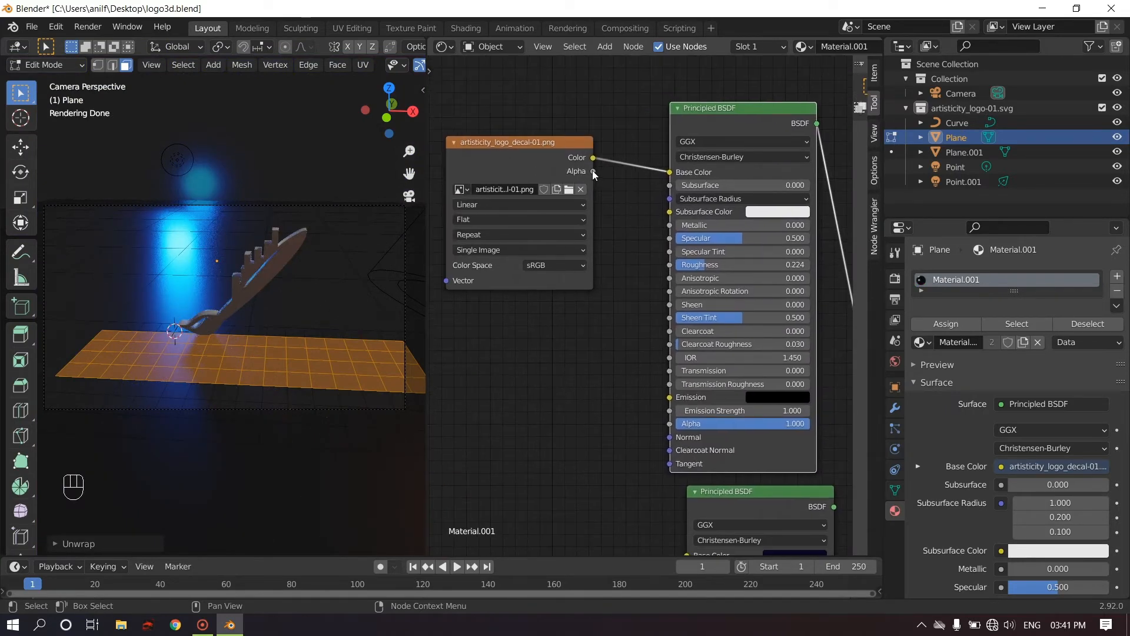
drag(592, 171, 668, 424)
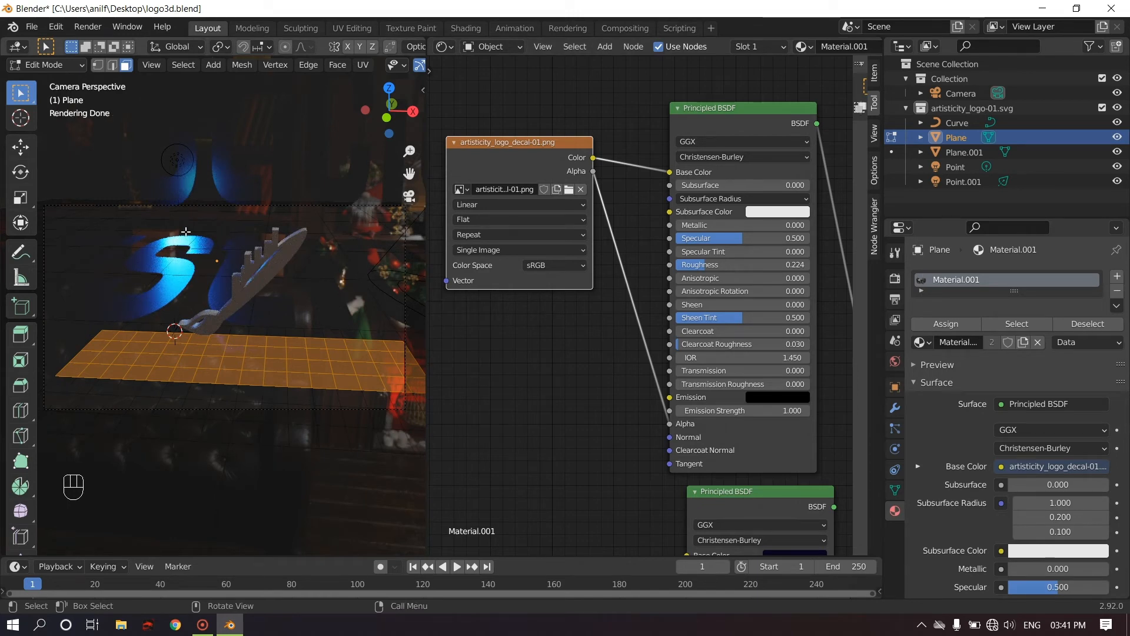
click(528, 232)
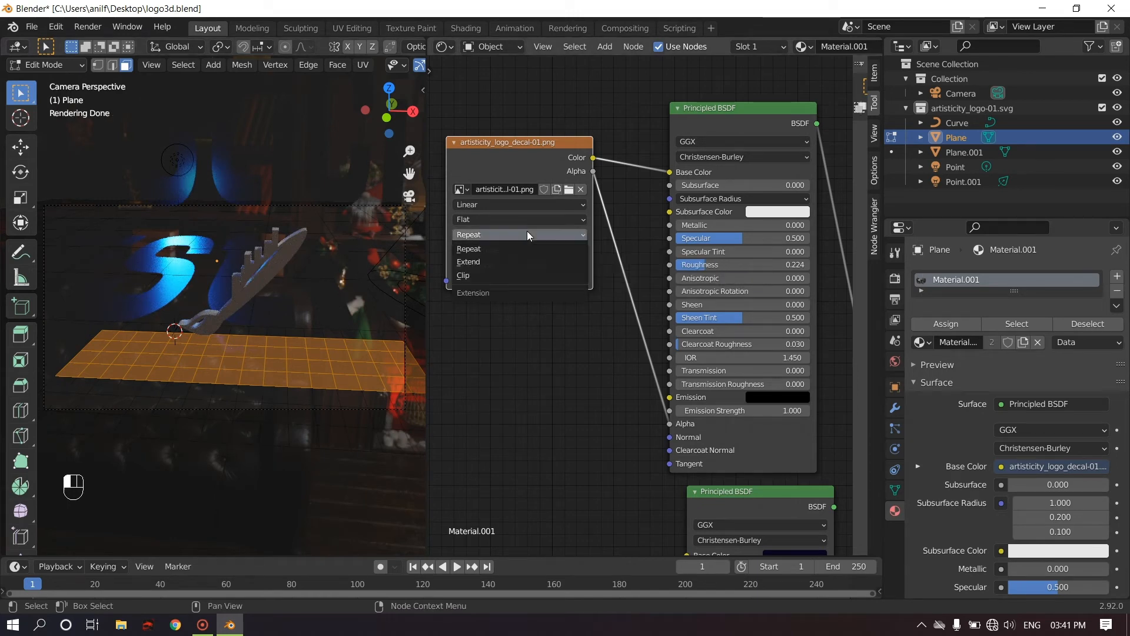
click(475, 277)
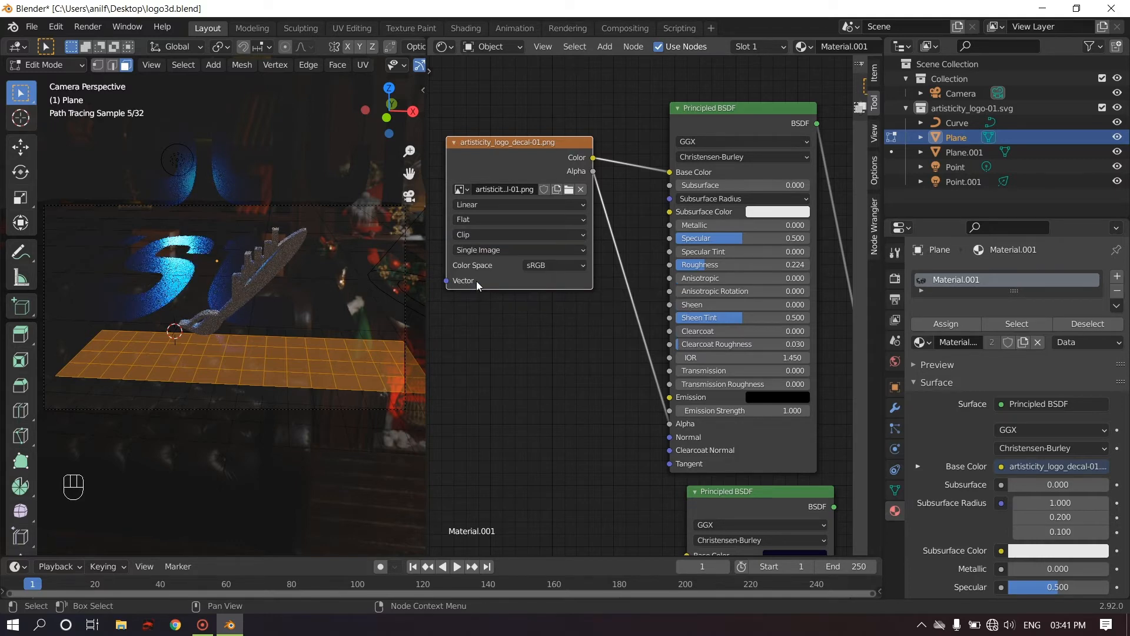
- Select all of the floor strip's UVs in the UV Editor and move them sideways over the first letters of the decal text
scroll(476, 281, down, 2)
click(444, 47)
click(468, 121)
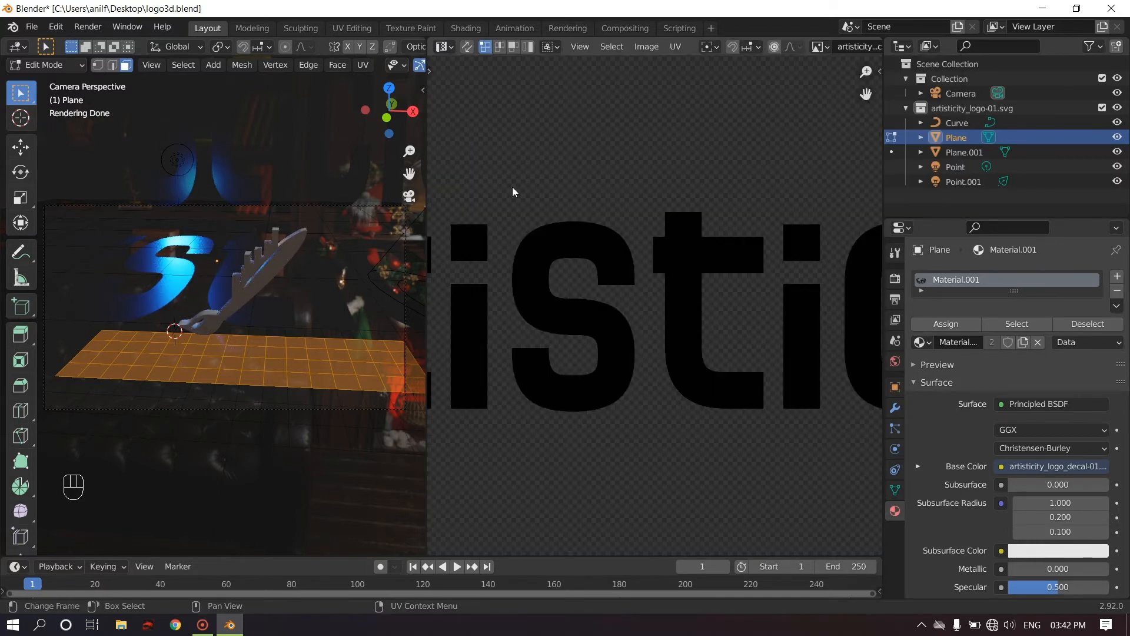
scroll(585, 257, up, 1)
key(a)
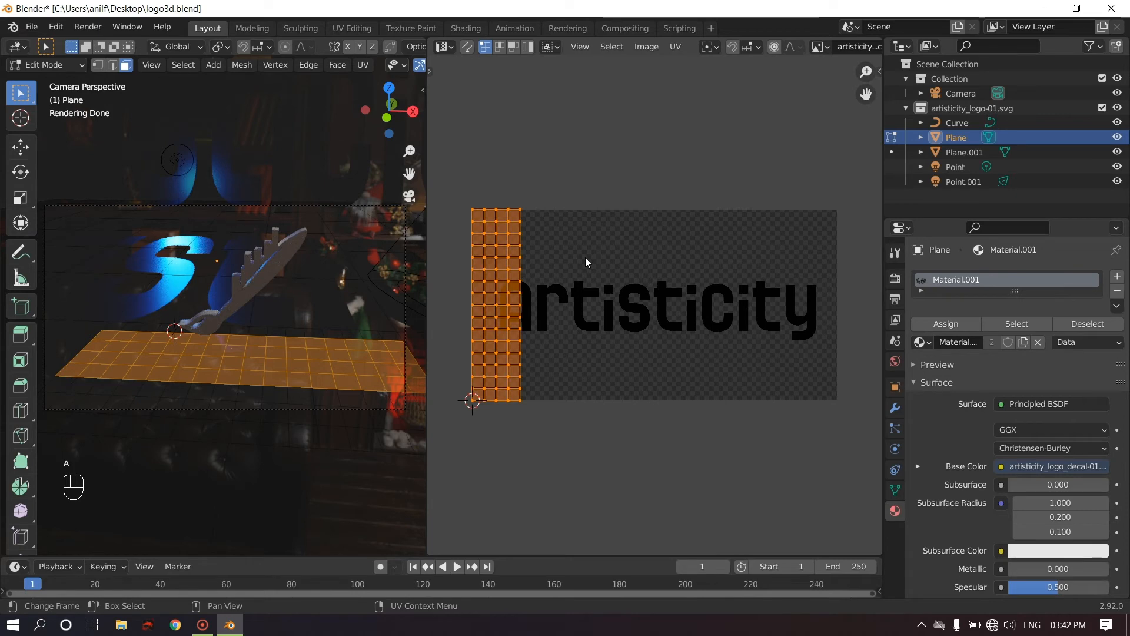
key(g)
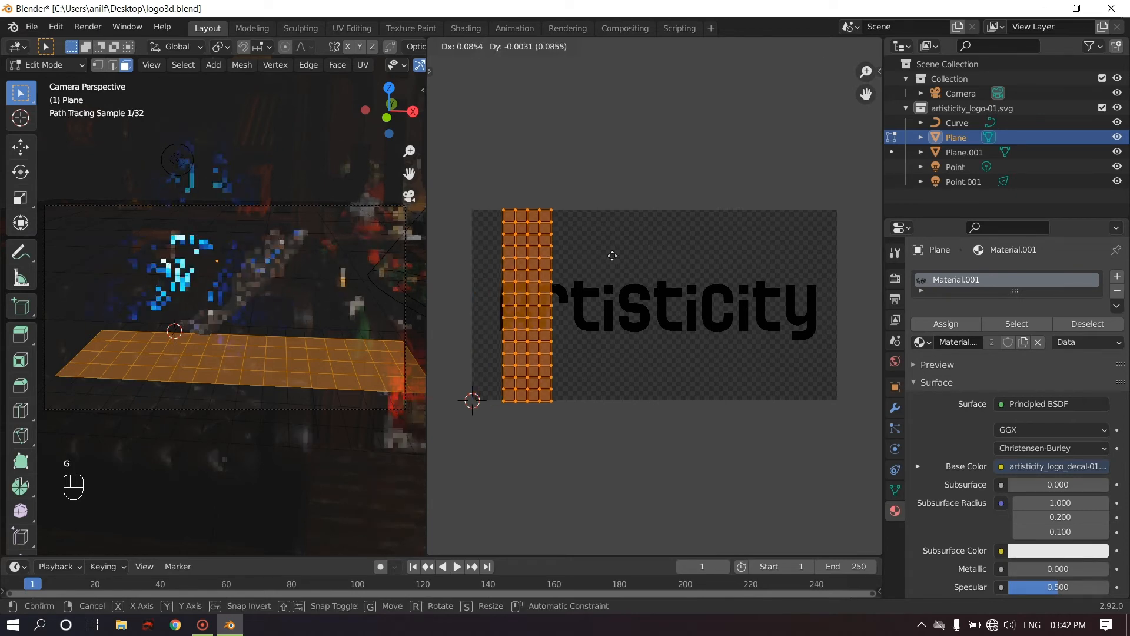
click(658, 256)
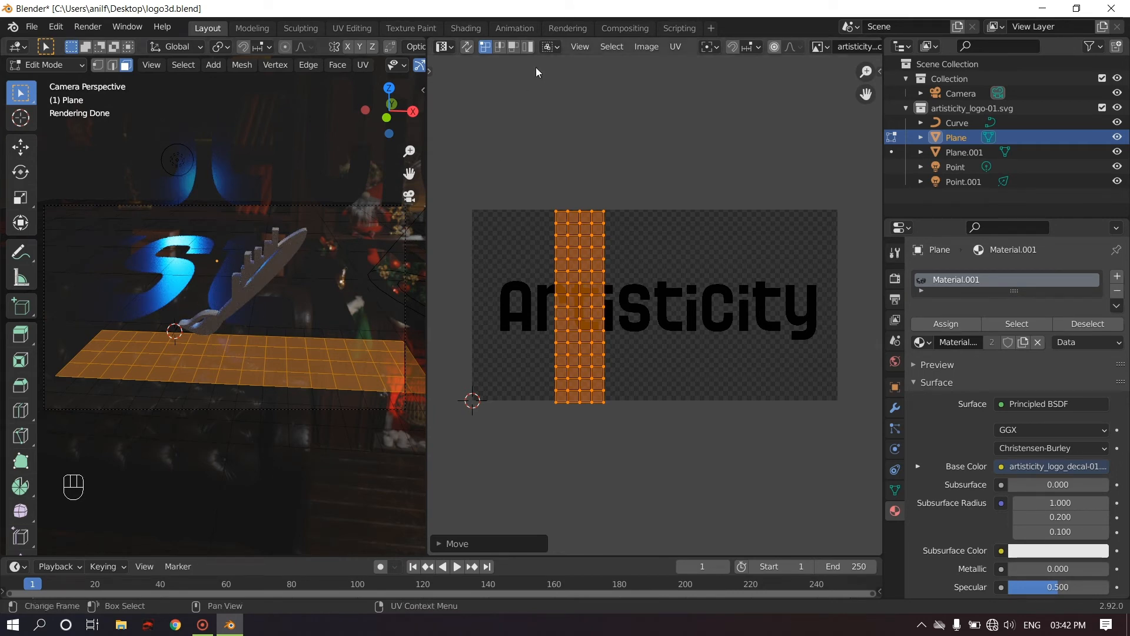
- Insert a Mix Shader between the decal's Principled BSDF and the Material Output, and connect the original Principled BSDF to its second shader input
click(444, 47)
click(481, 183)
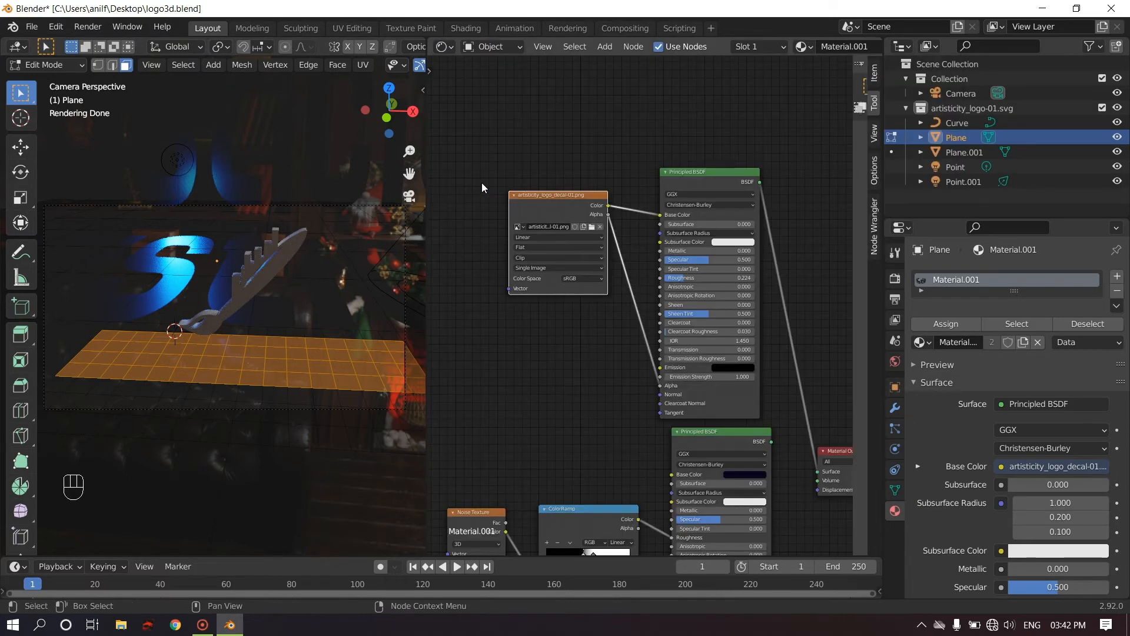
ctrl+middle_drag(482, 182, 715, 306)
drag(813, 263, 797, 290)
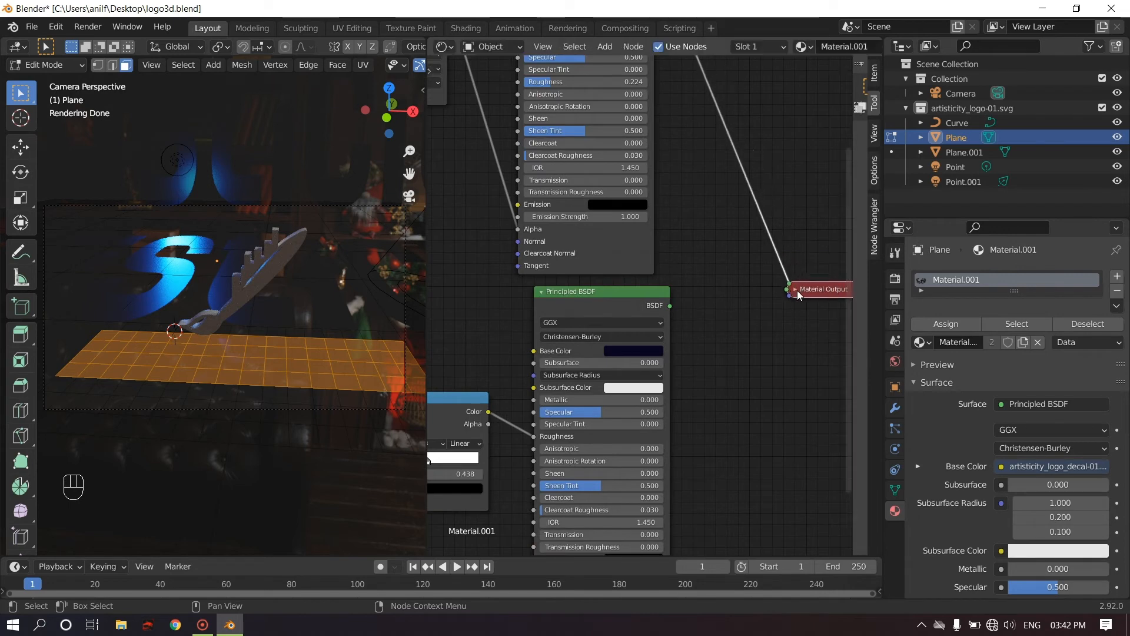
click(794, 289)
key(shift+a)
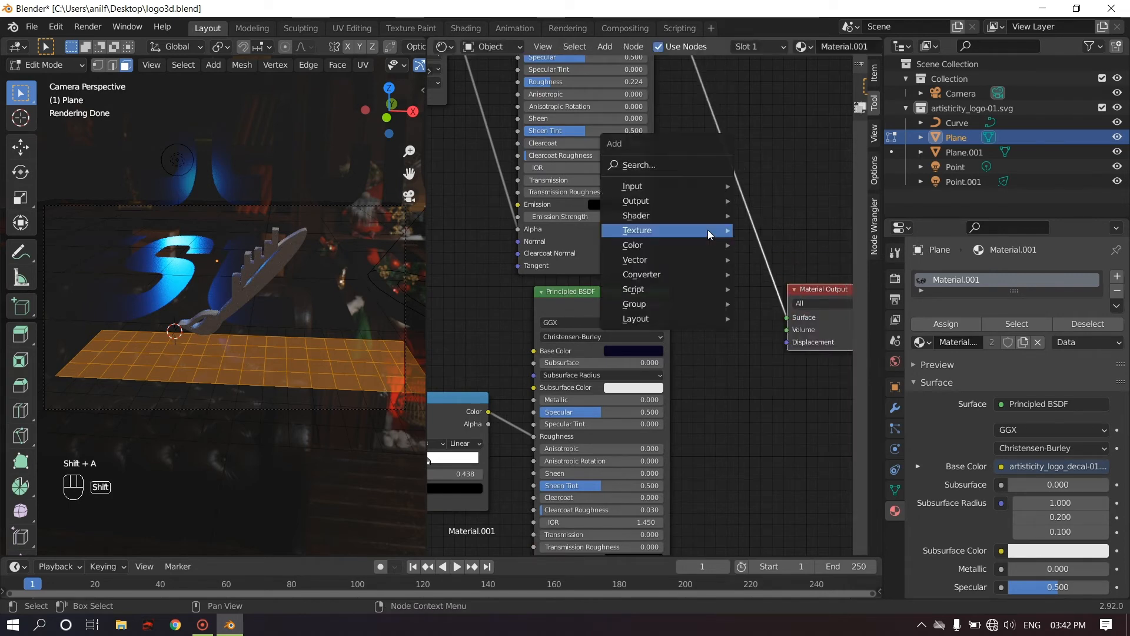
click(687, 168)
text(mix)
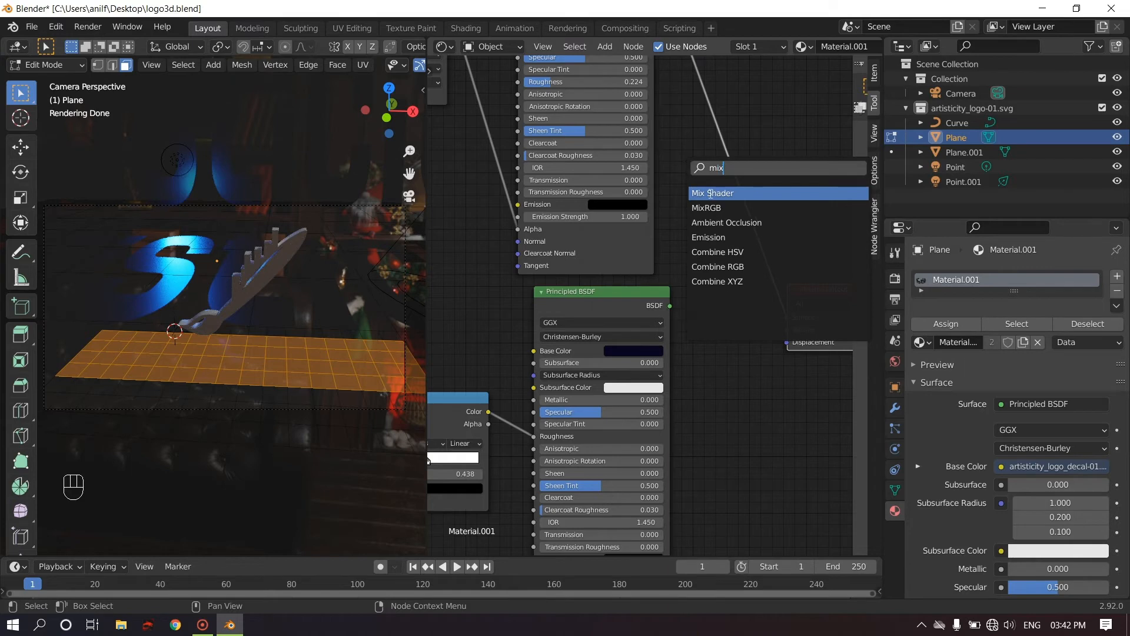
click(711, 193)
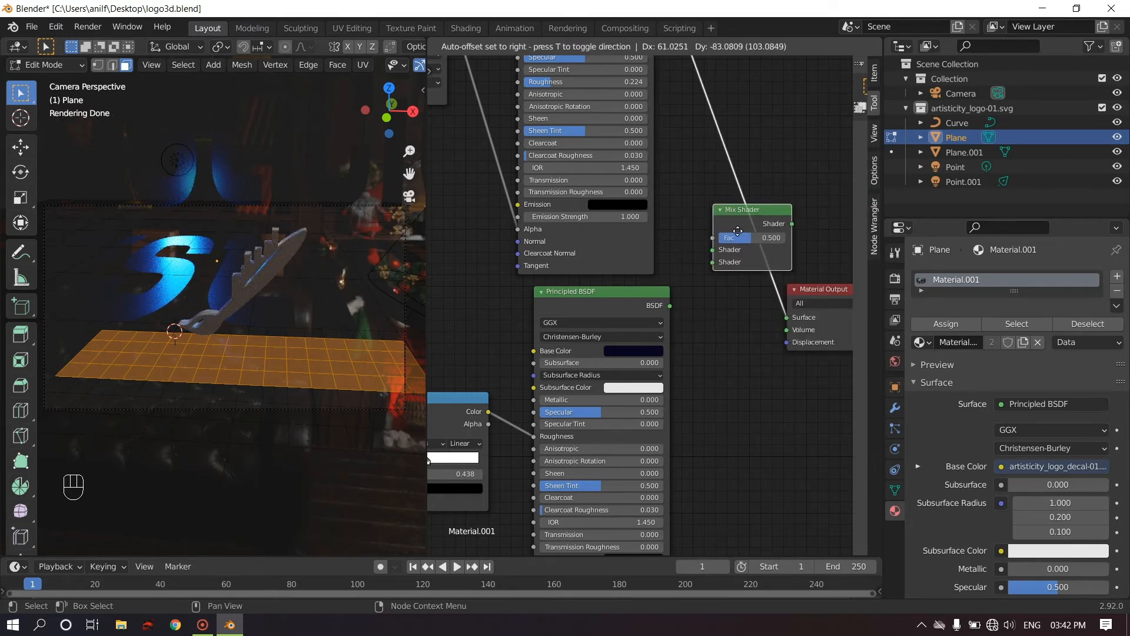
click(737, 231)
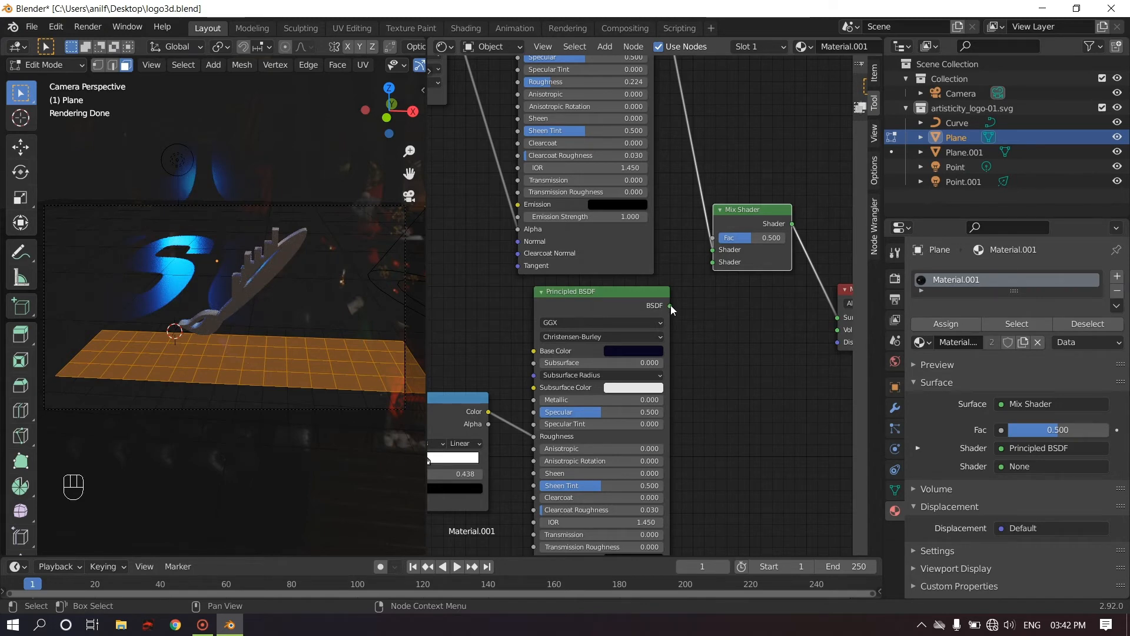
drag(669, 305, 744, 313)
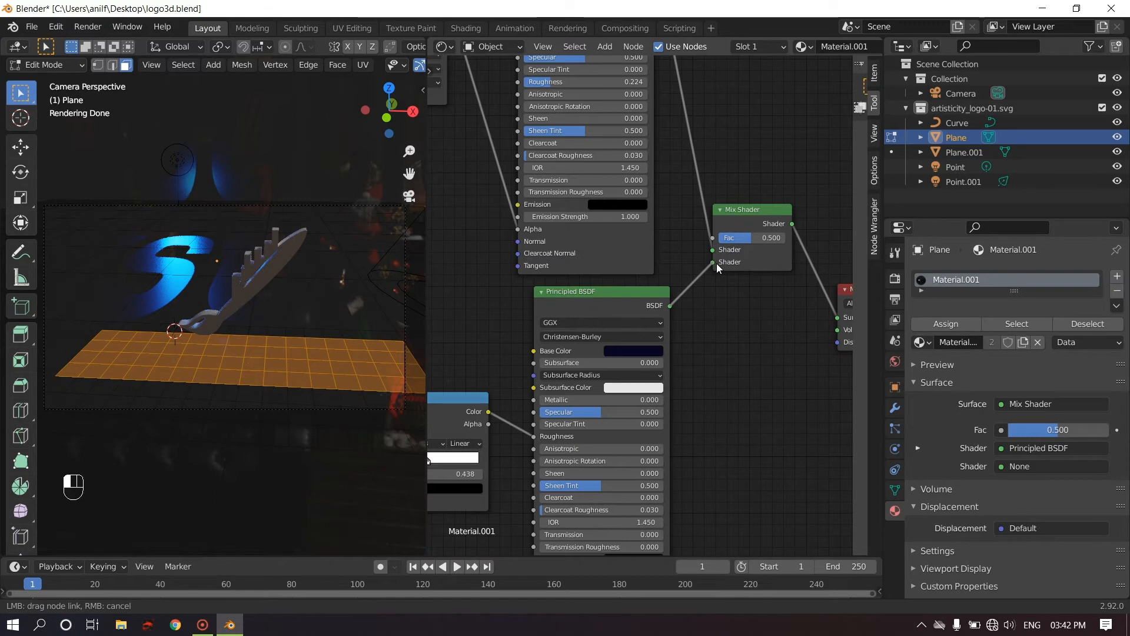
drag(715, 263, 716, 263)
- Drive the Mix Shader's factor with the decal image's alpha and swap its two shader inputs
middle_drag(716, 263, 742, 345)
drag(474, 63, 741, 320)
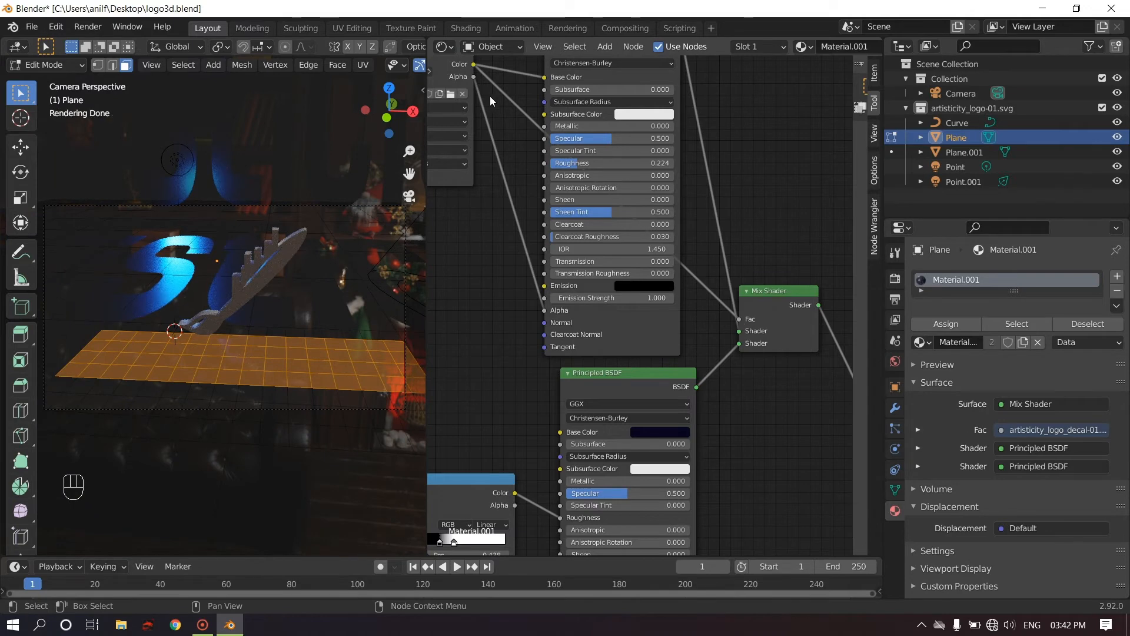
drag(473, 77, 739, 318)
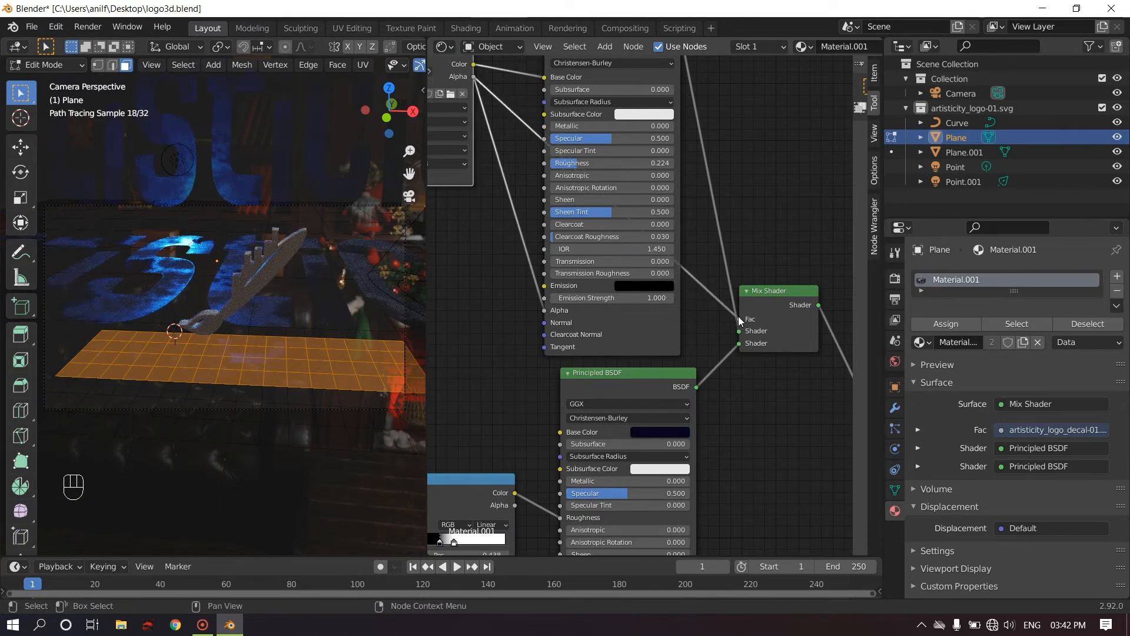
drag(738, 345, 739, 331)
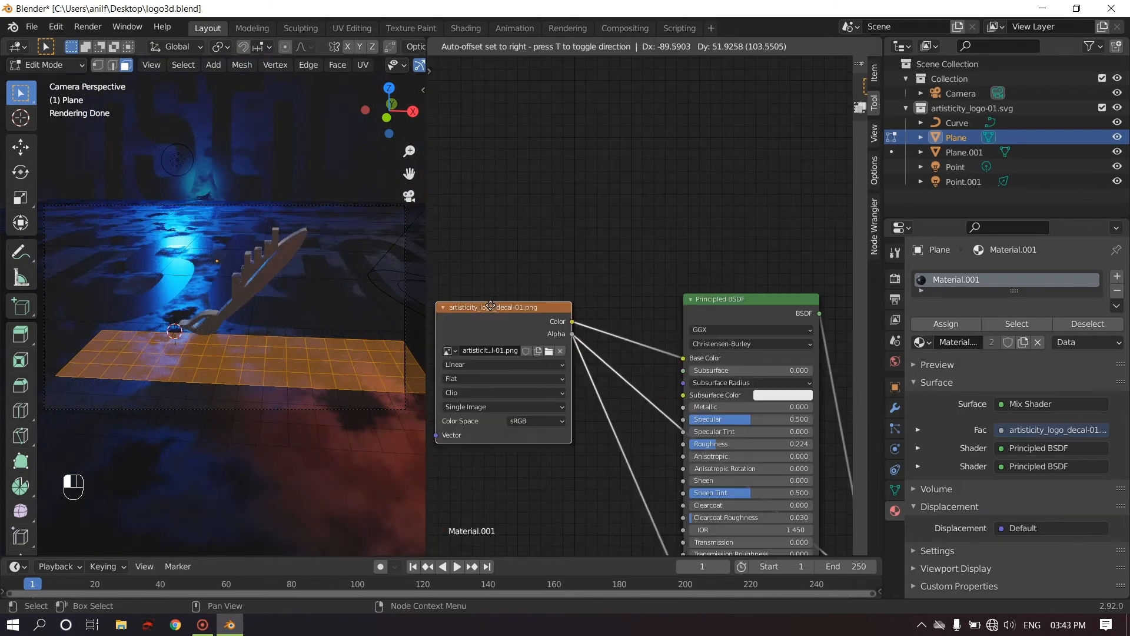
- Move the decal's Image Texture node aside and insert an Invert node between its color and the Principled BSDF's base color
drag(491, 306, 489, 302)
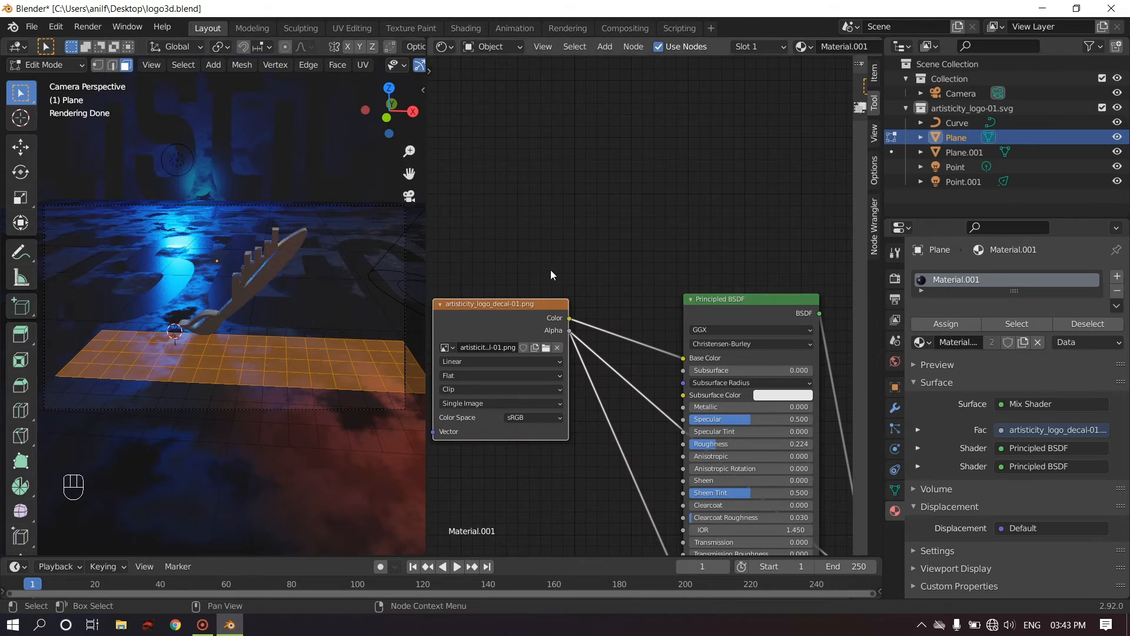
drag(540, 300, 514, 292)
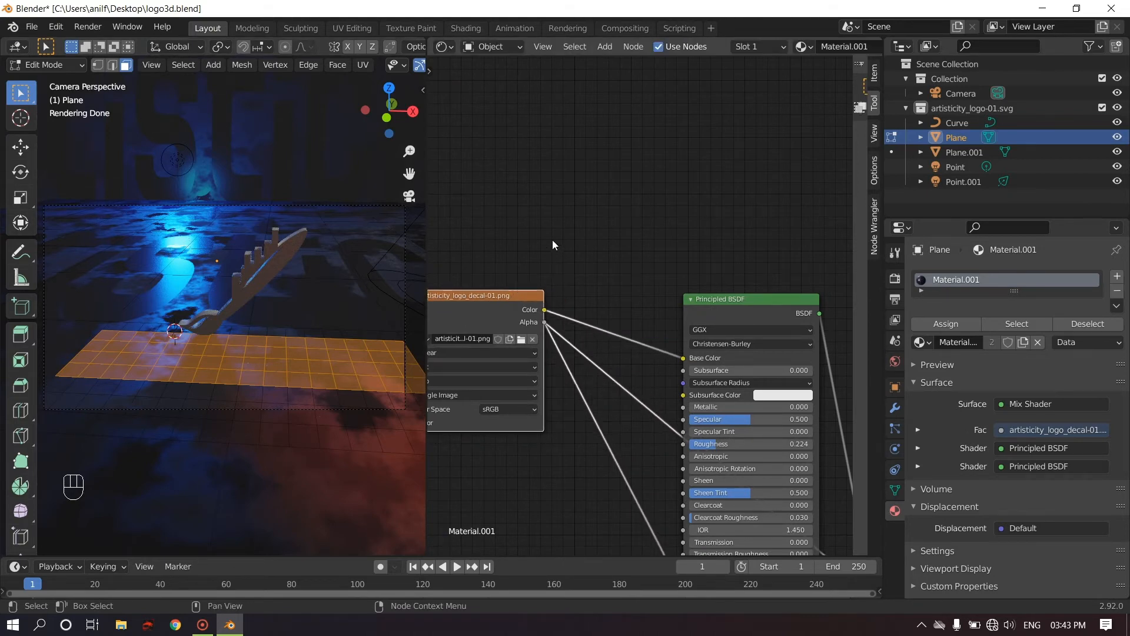
key(shift+a)
click(552, 239)
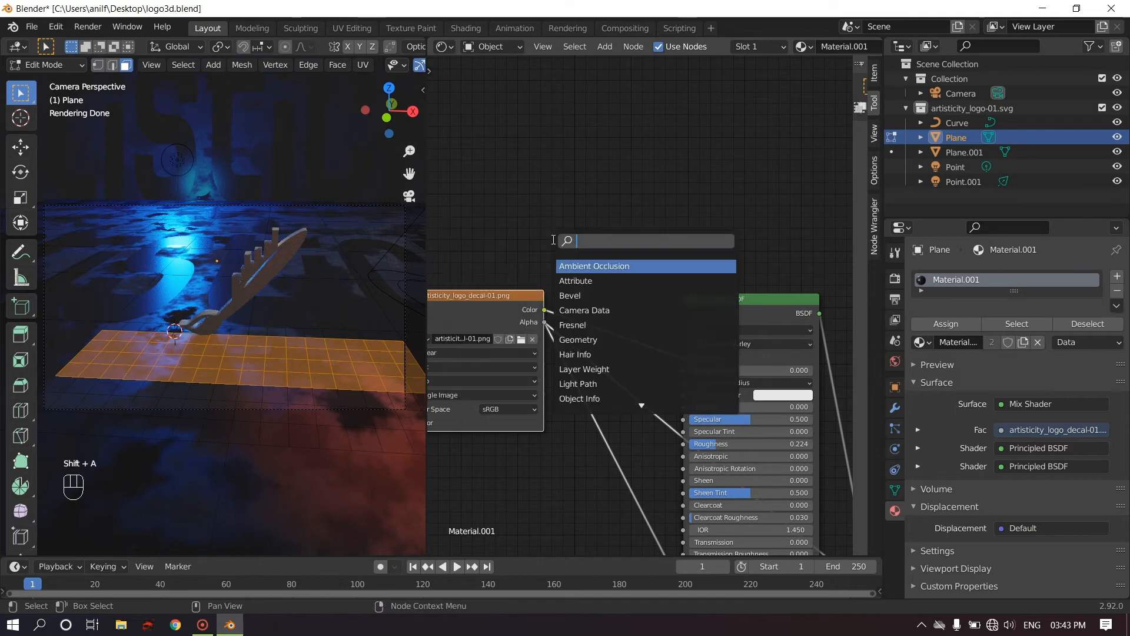
text(inv)
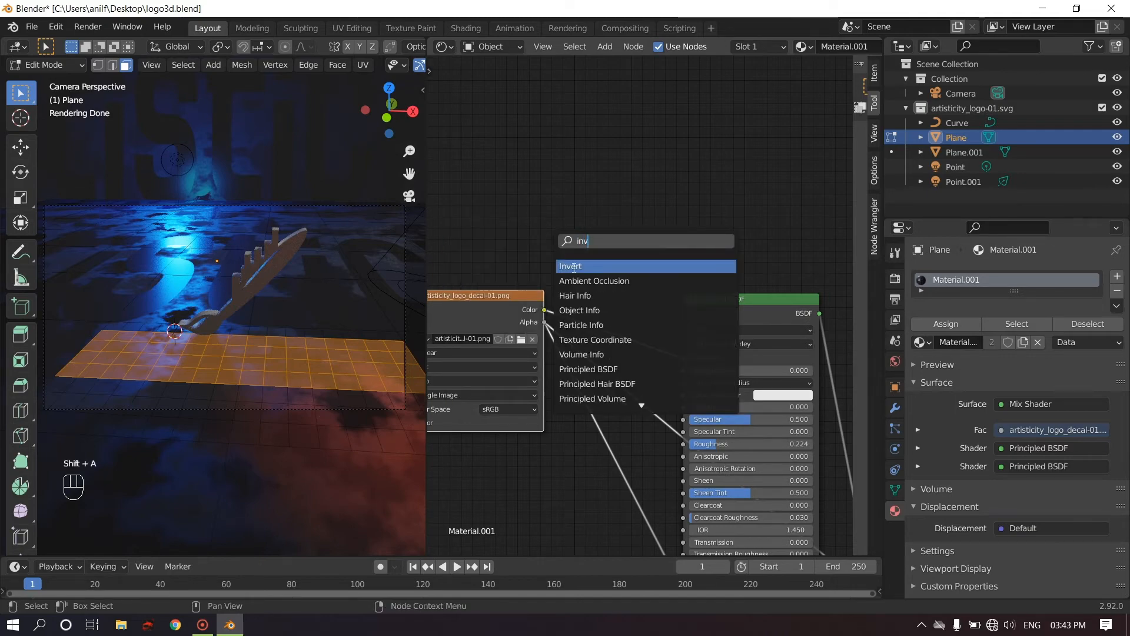
click(573, 265)
click(610, 307)
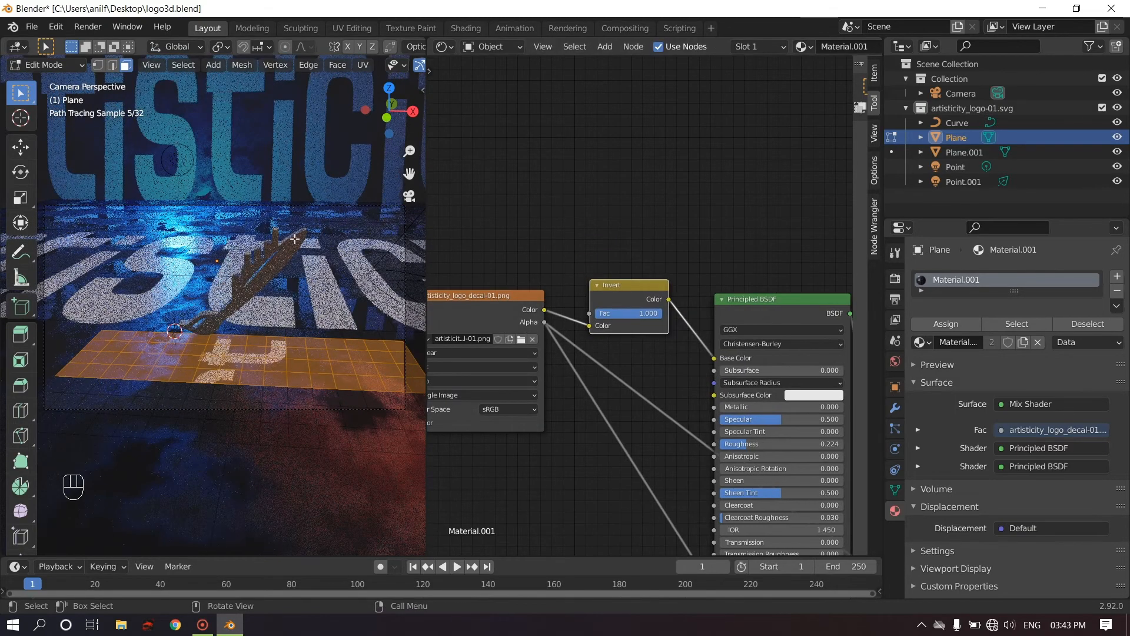
- Switch the node area back to the UV Editor
click(444, 47)
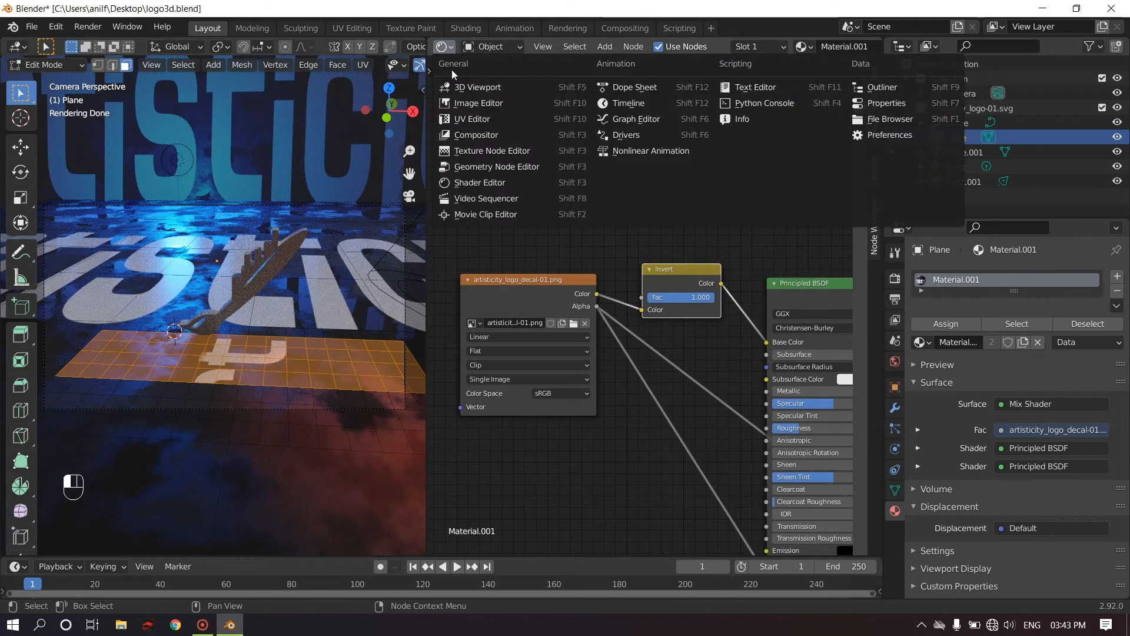
click(474, 119)
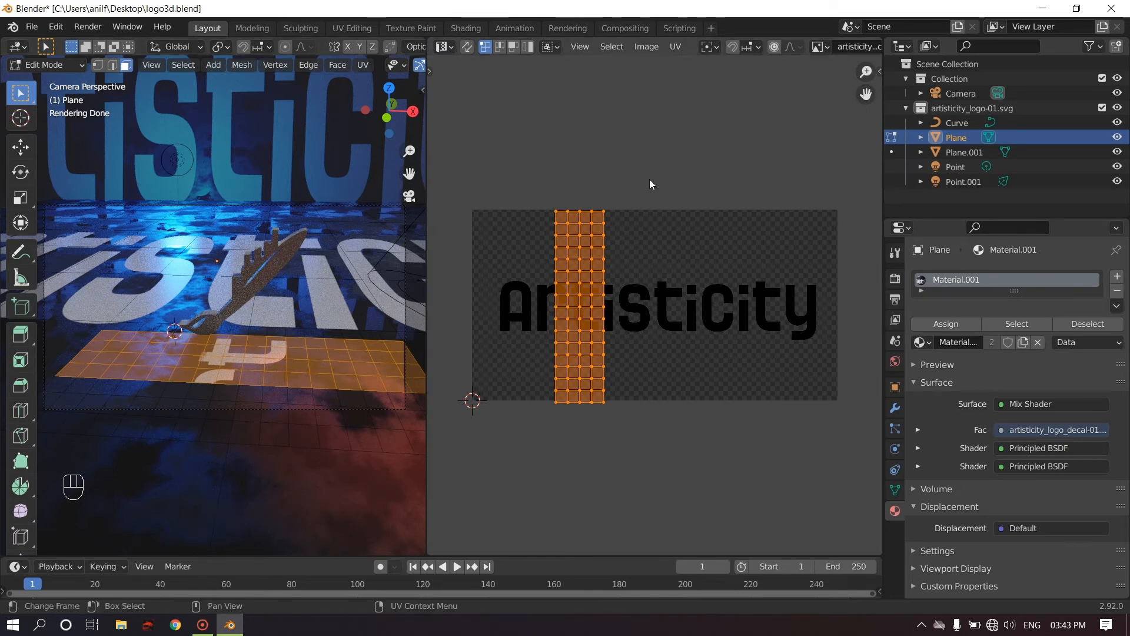
text(r)
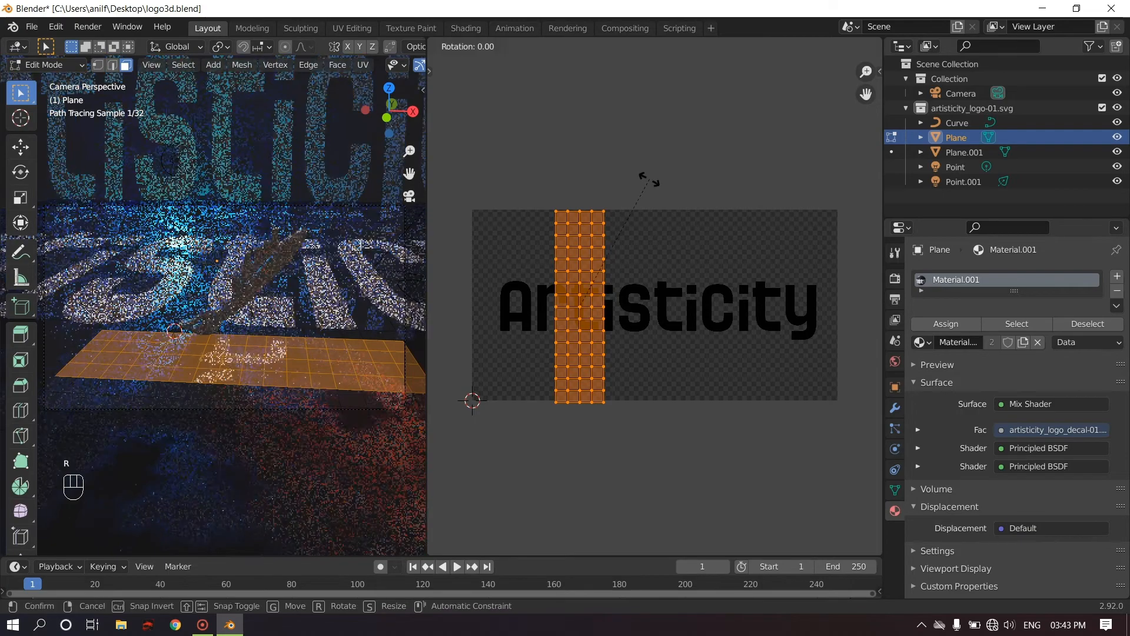
text(90)
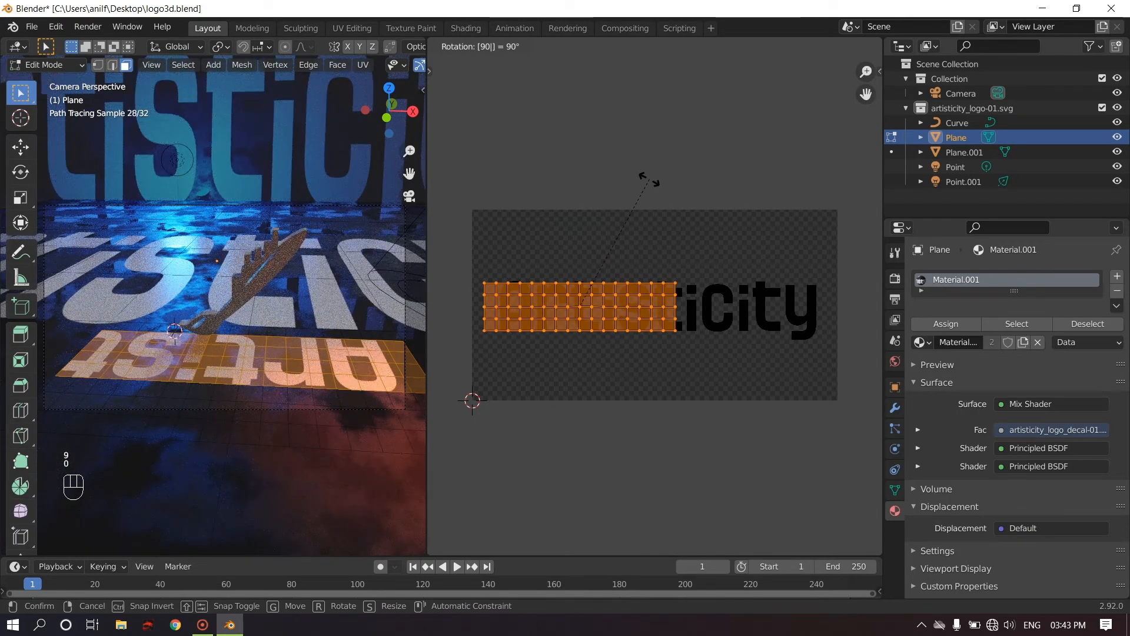
key(Escape)
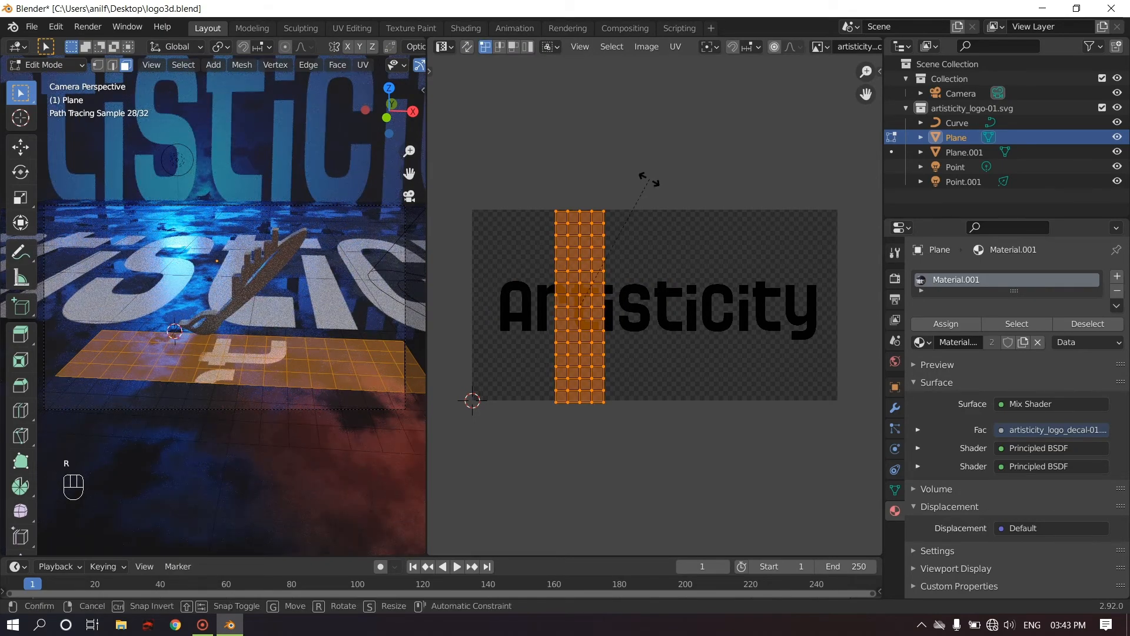
- Rotate the floor strip's UVs by -90° over the decal image
key(r)
key(minus)
key(9)
key(0)
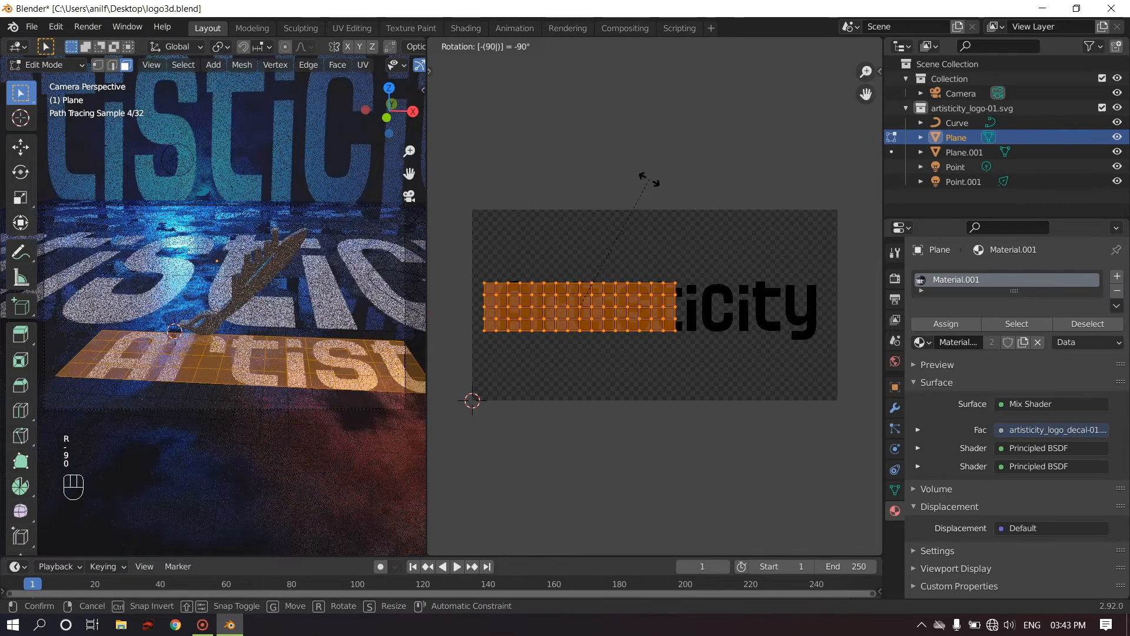
click(650, 183)
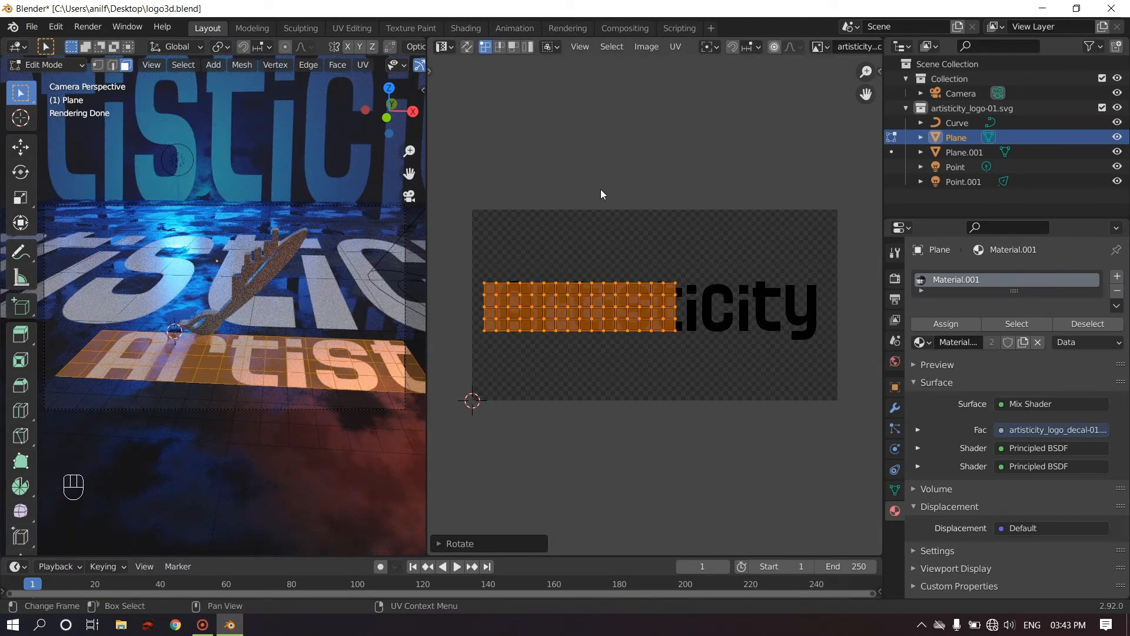
- Move and enlarge the floor strip's UVs to enclose the whole Artisticity text with generous side margins, and save the file
key(g)
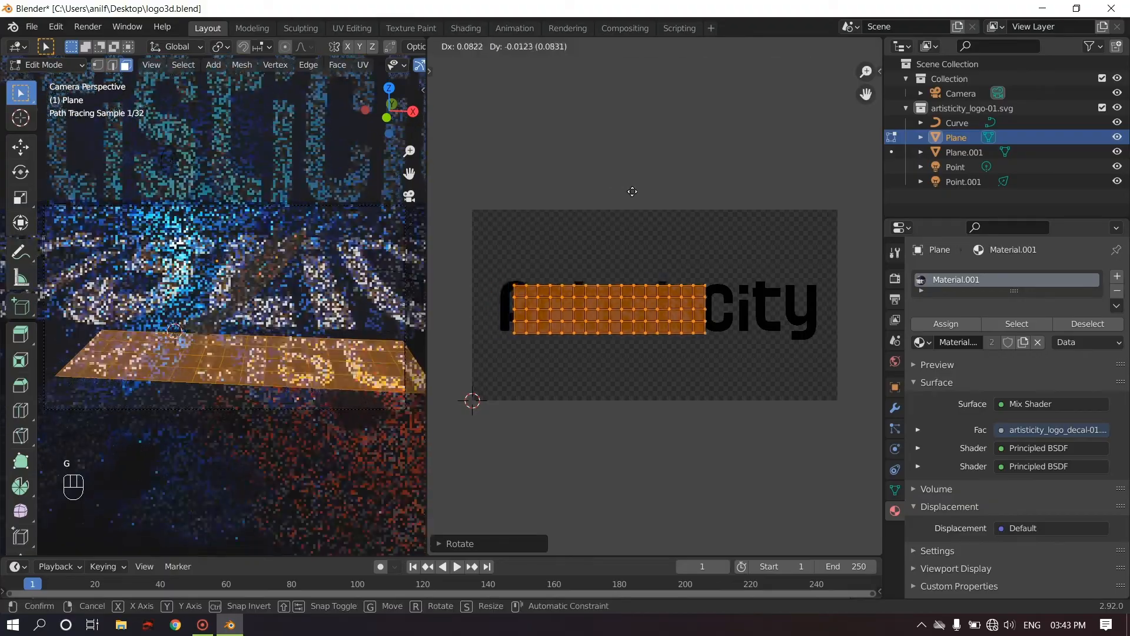
click(651, 191)
key(s)
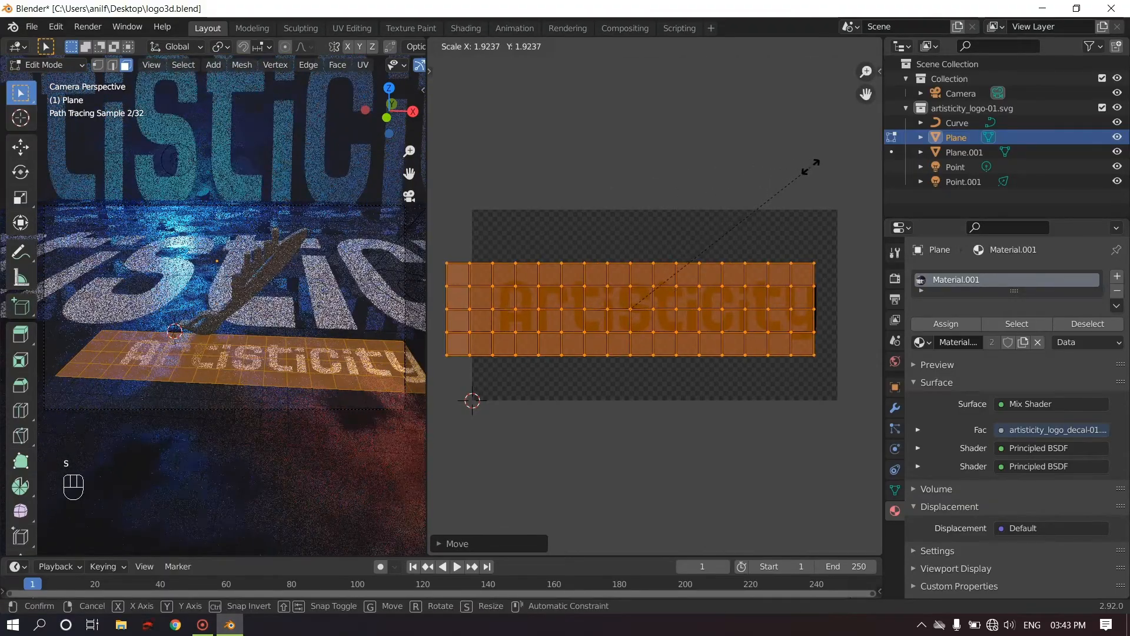
click(831, 164)
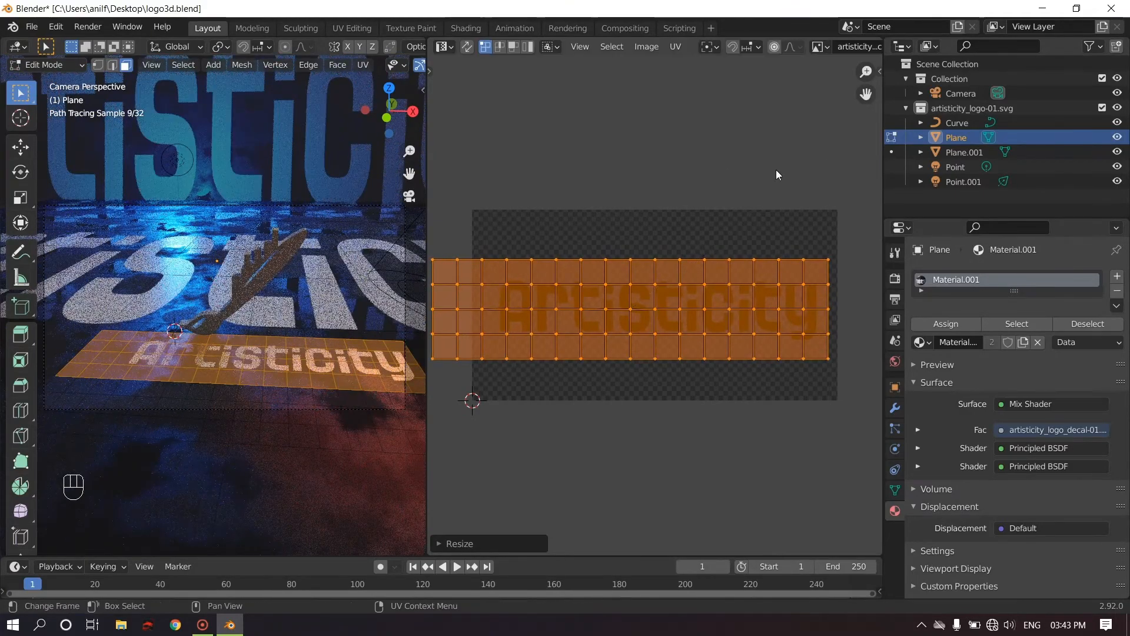
key(g)
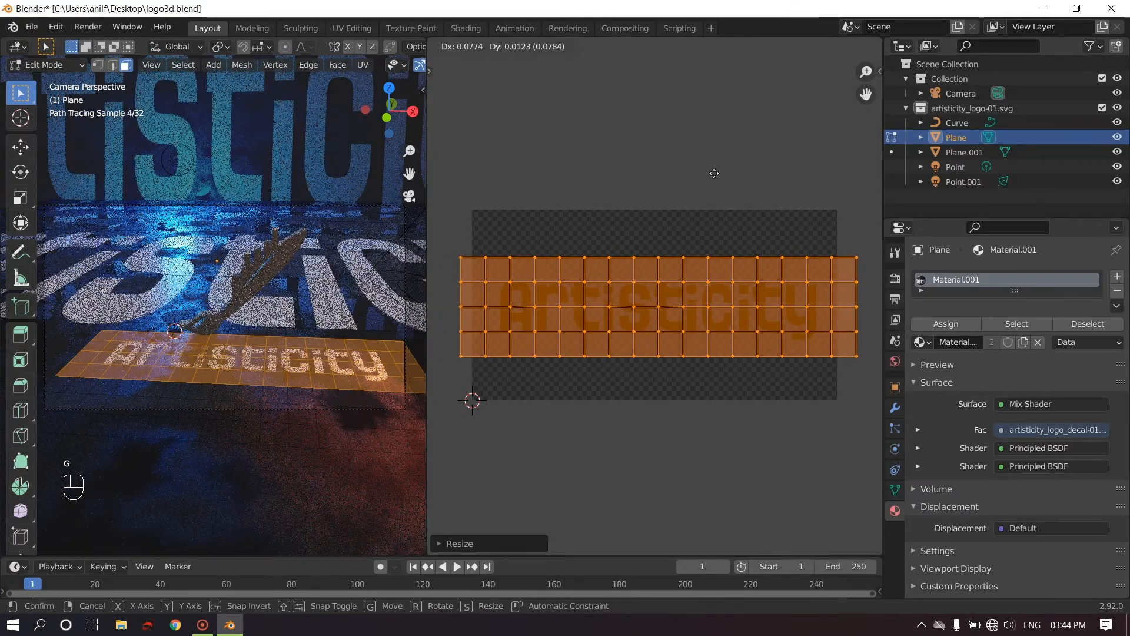
click(715, 177)
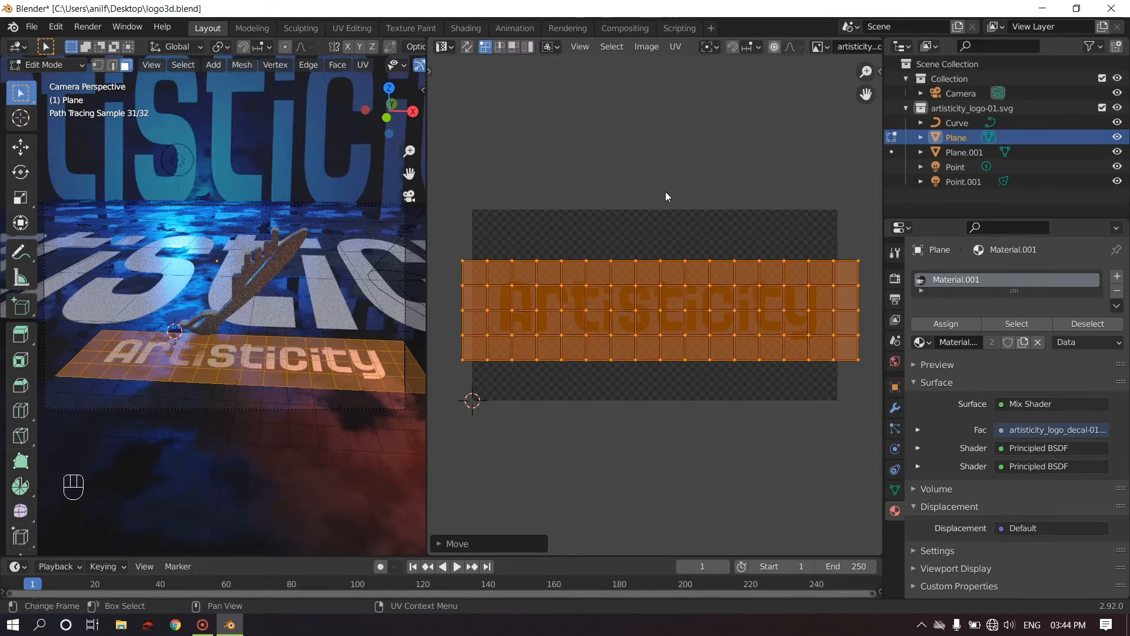
key(s)
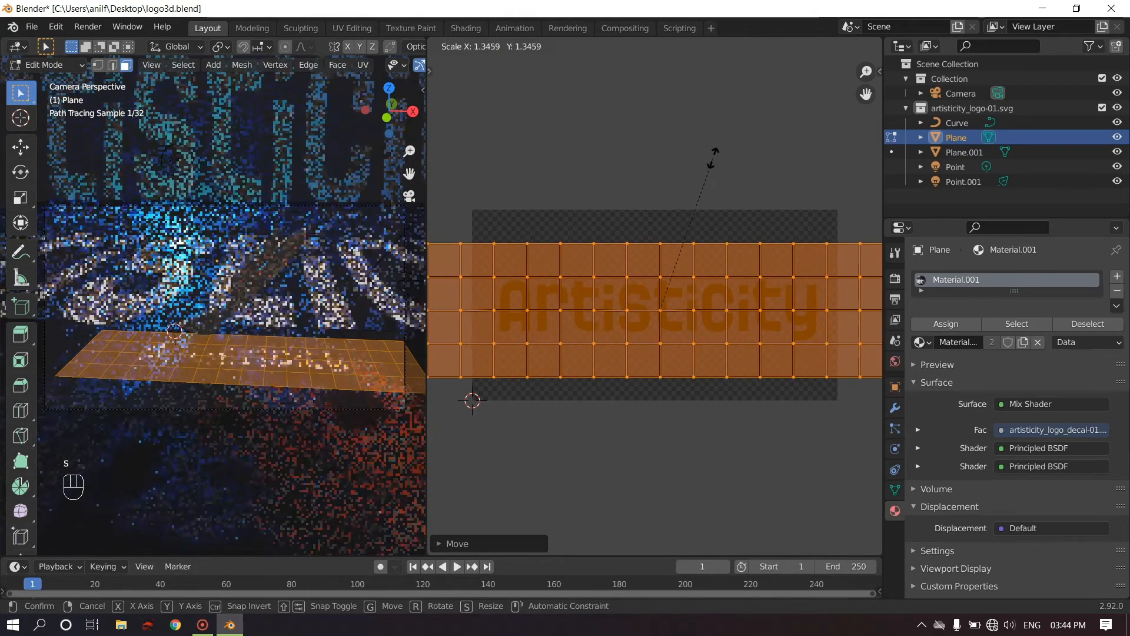
click(691, 167)
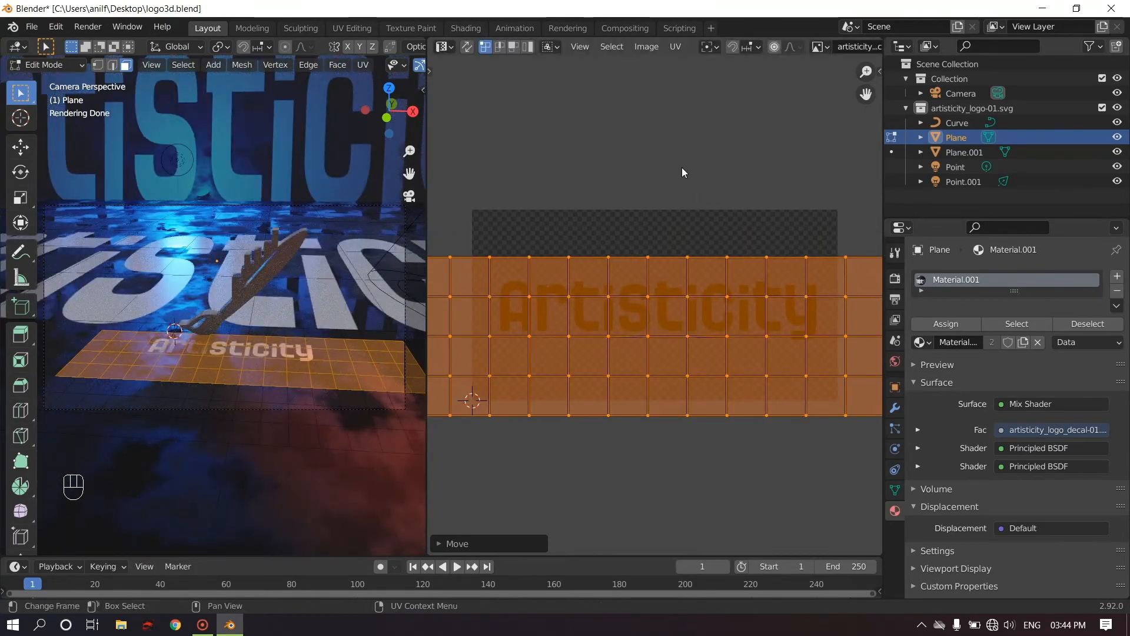
key(ctrl+s)
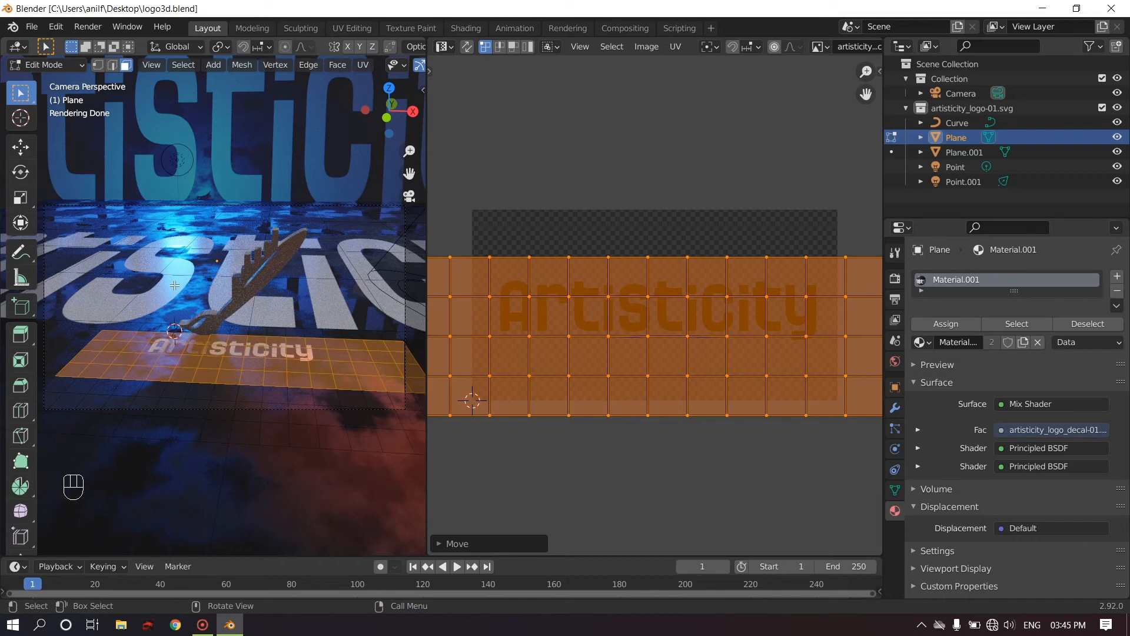
- Invert the face selection and unwrap the rest of the floor around the strip
key(ctrl+i)
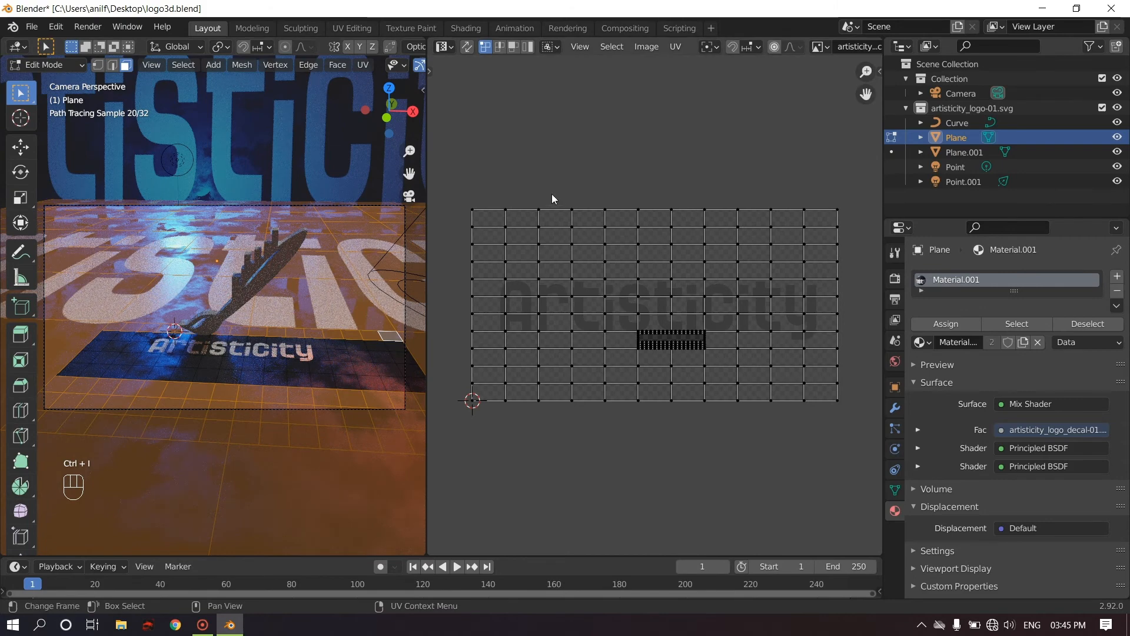
key(u)
click(312, 270)
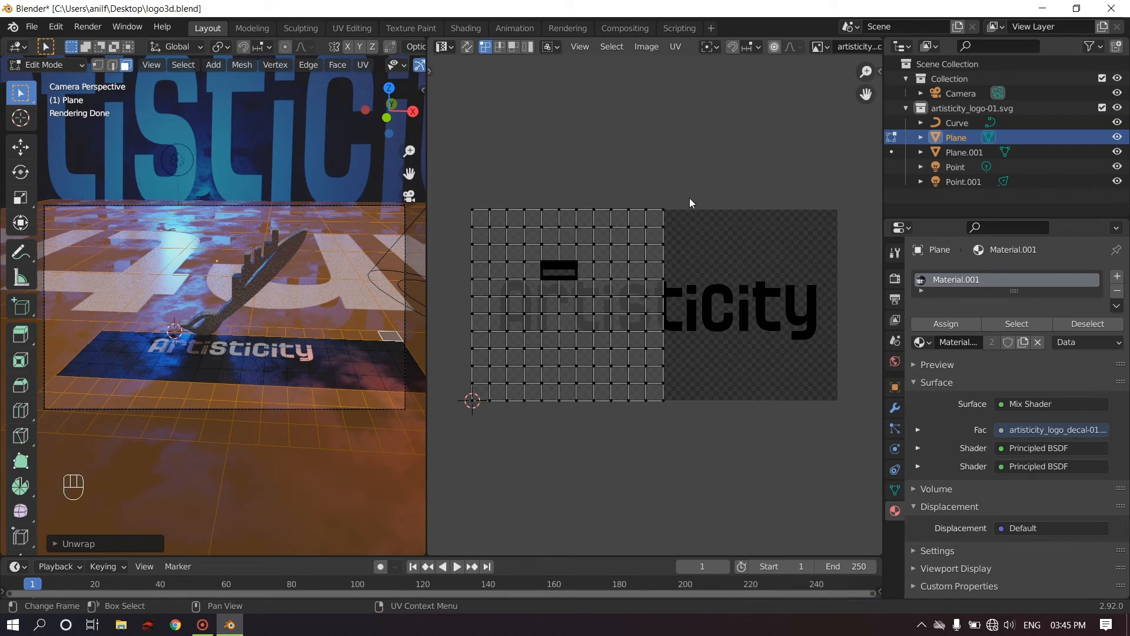
- Move all UVs of the surrounding floor faces up off the decal text and return to Object Mode
key(a)
key(g)
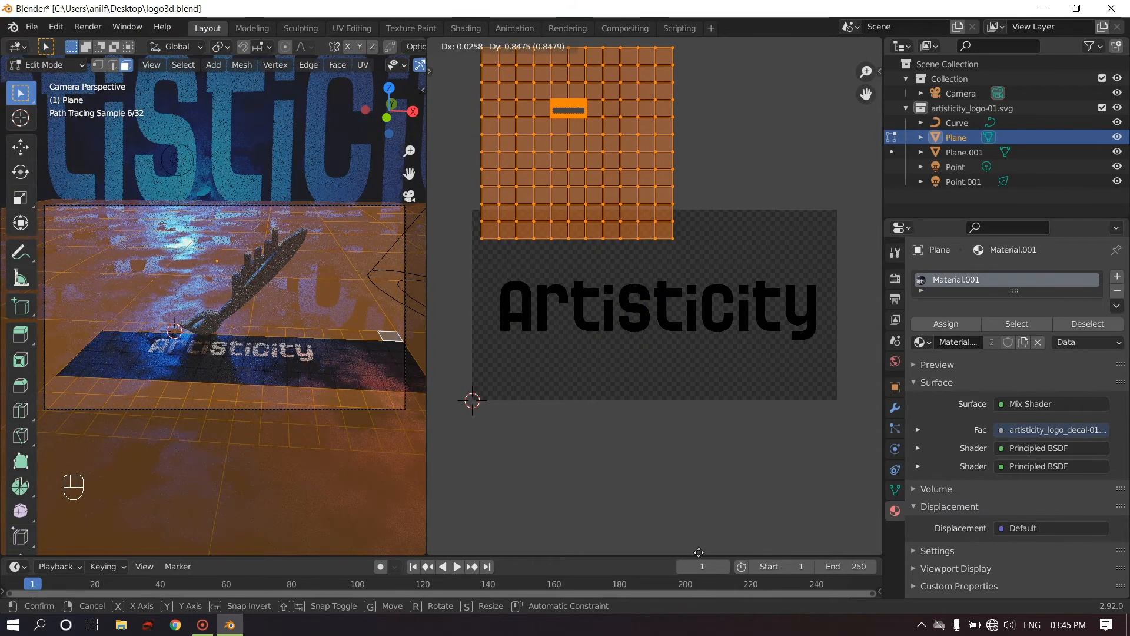
click(699, 552)
mouse_move(235, 306)
middle_down()
mouse_move(274, 293)
mouse_move(244, 294)
mouse_move(242, 324)
mouse_move(256, 312)
middle_up()
key(Tab)
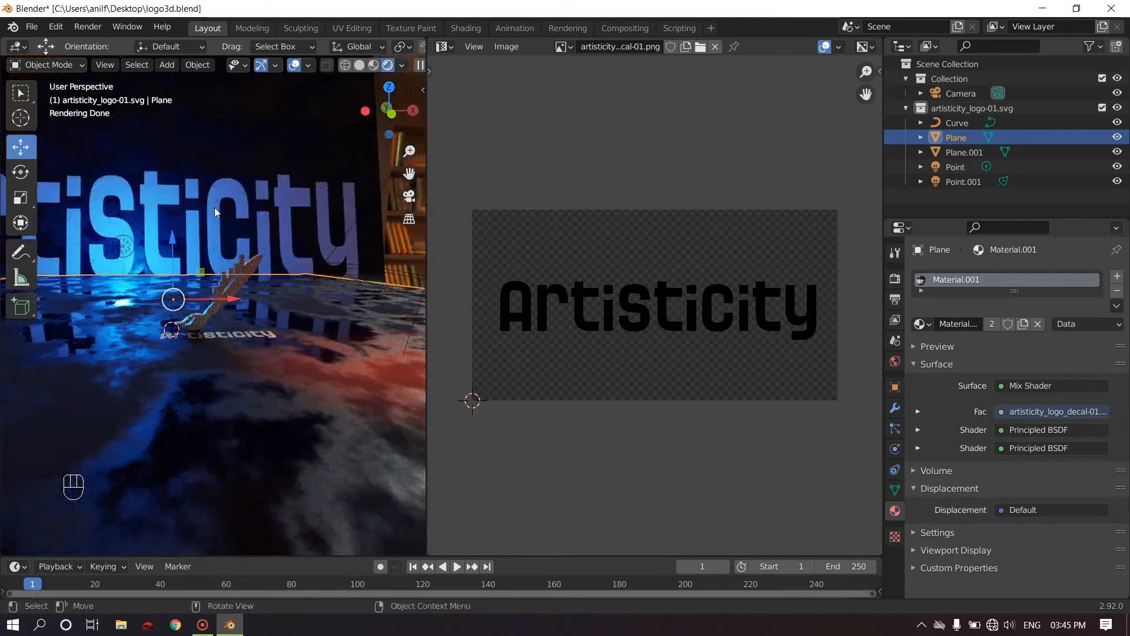
middle_drag(244, 197, 231, 196)
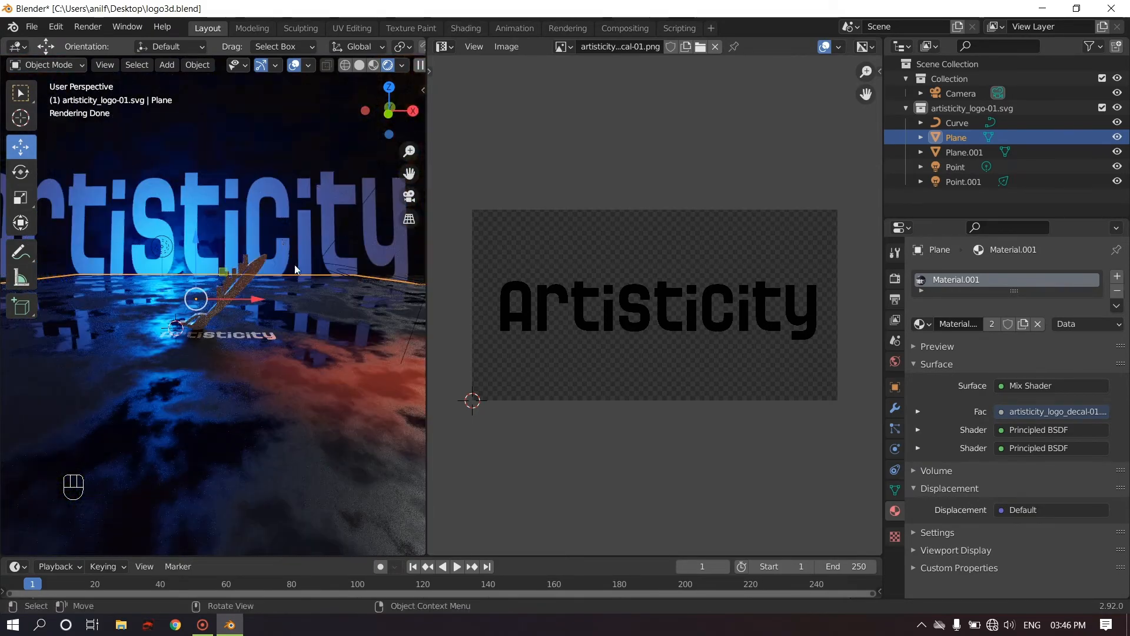
- Select the back wall plane behind the logo and unwrap its face in Edit Mode
middle_drag(224, 243, 185, 214)
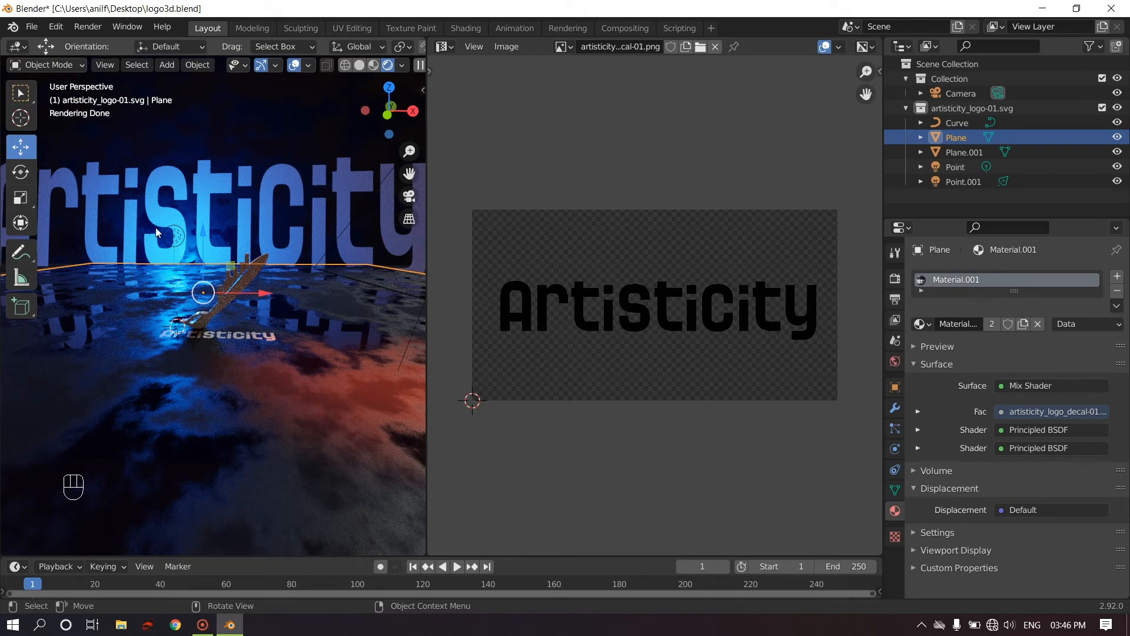
click(267, 196)
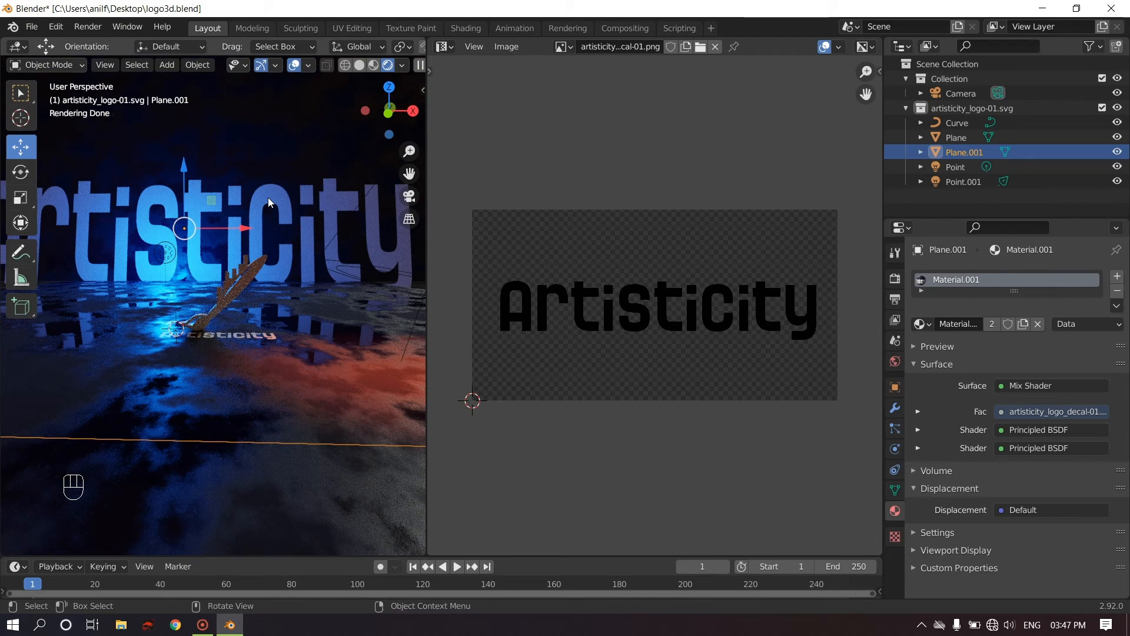
key(Tab)
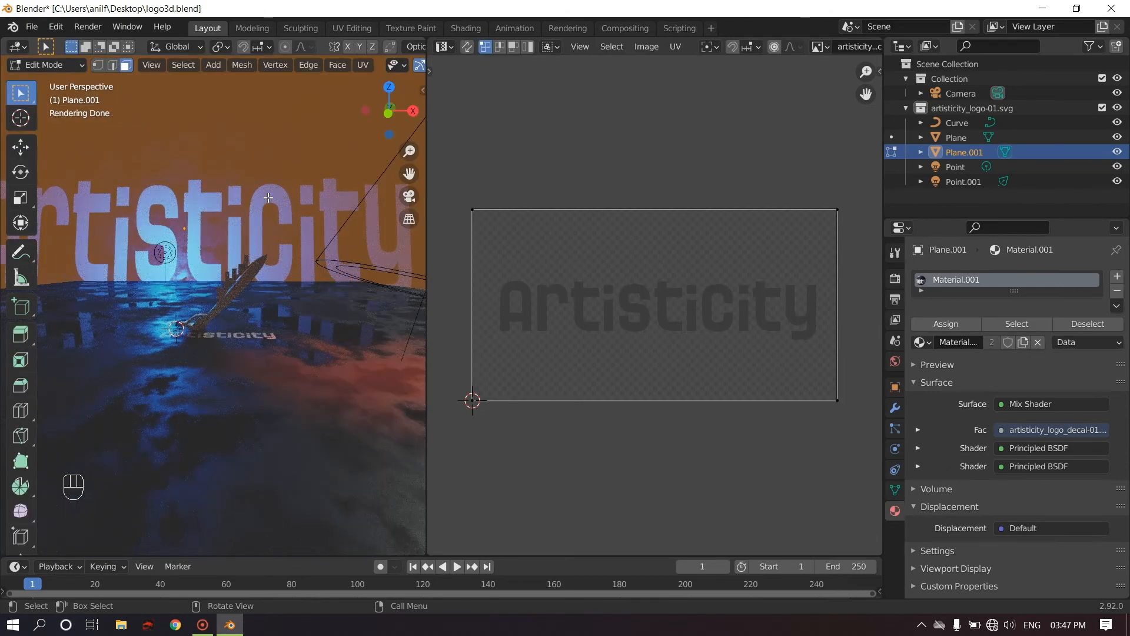
key(u)
click(267, 197)
- Move all UVs of the back wall up off the decal text and return to Object Mode
key(a)
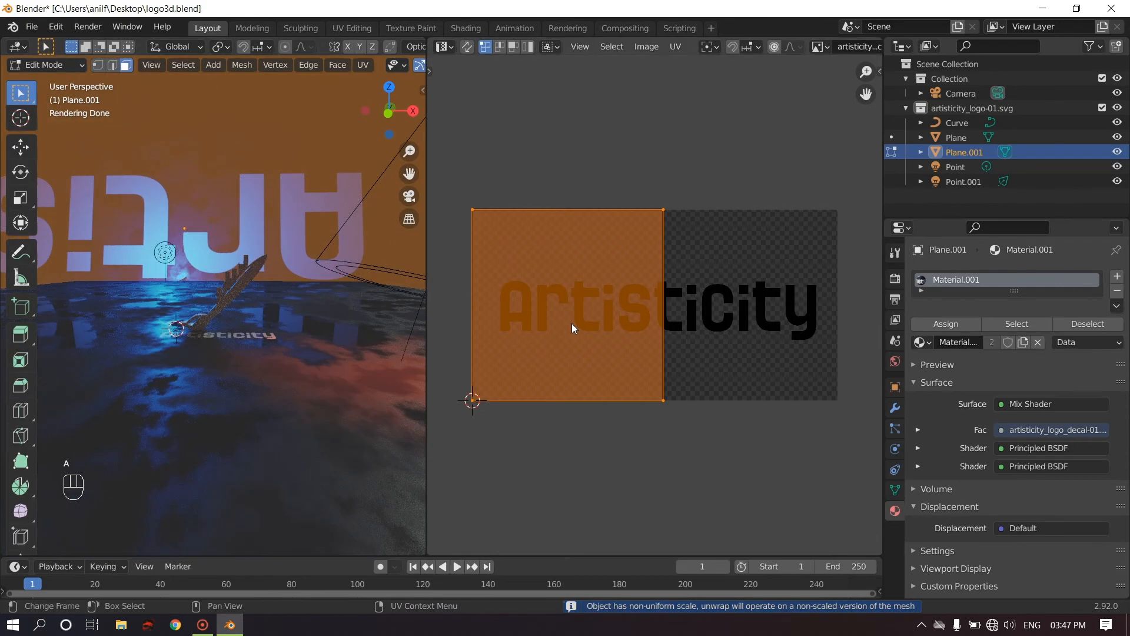
key(g)
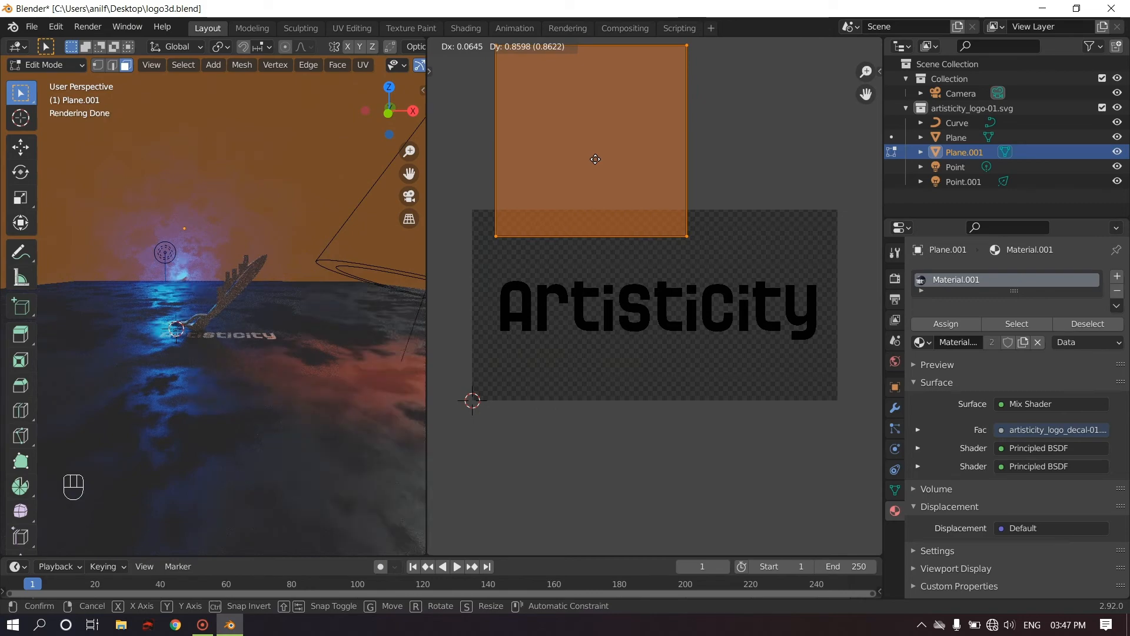
click(595, 159)
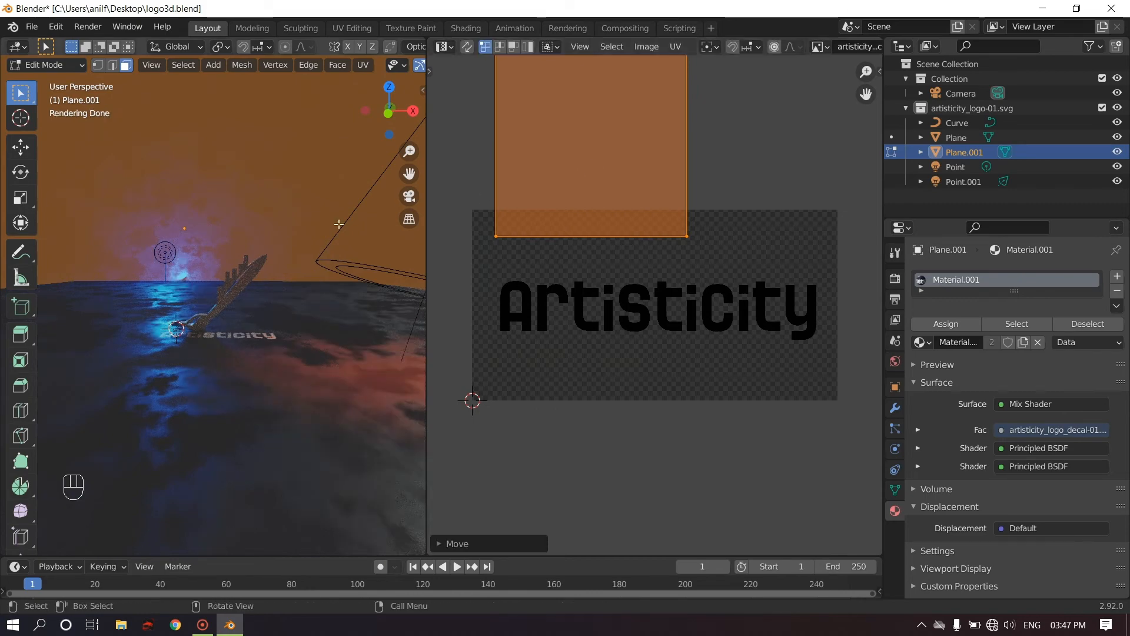
key(Tab)
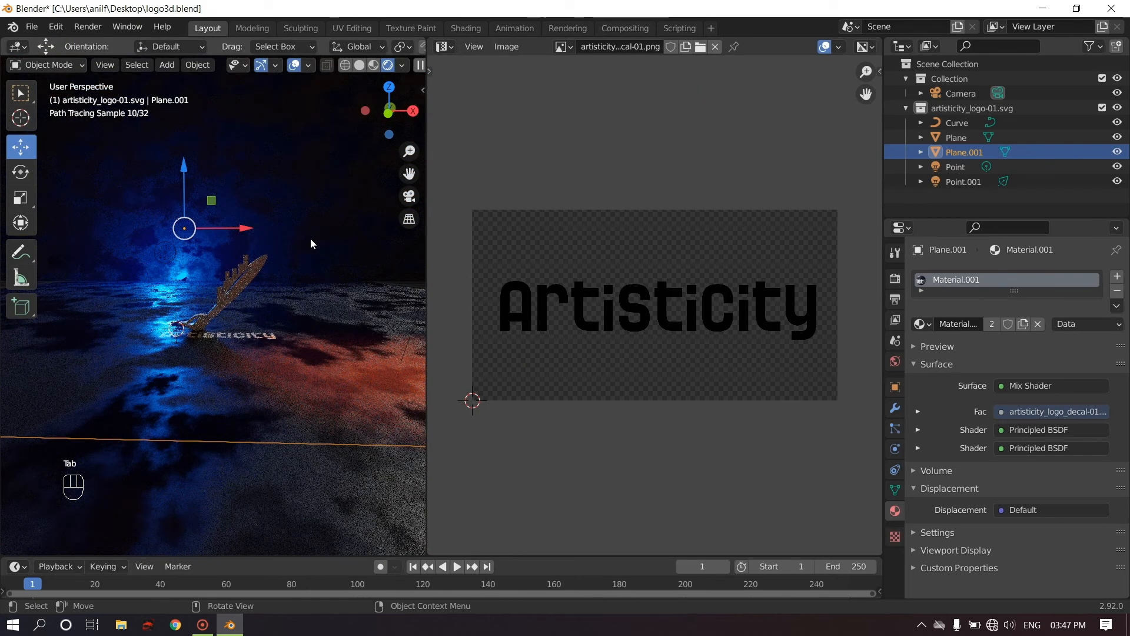
- Look through the camera, save the file, and turn the image editor area into a second 3D Viewport
click(409, 197)
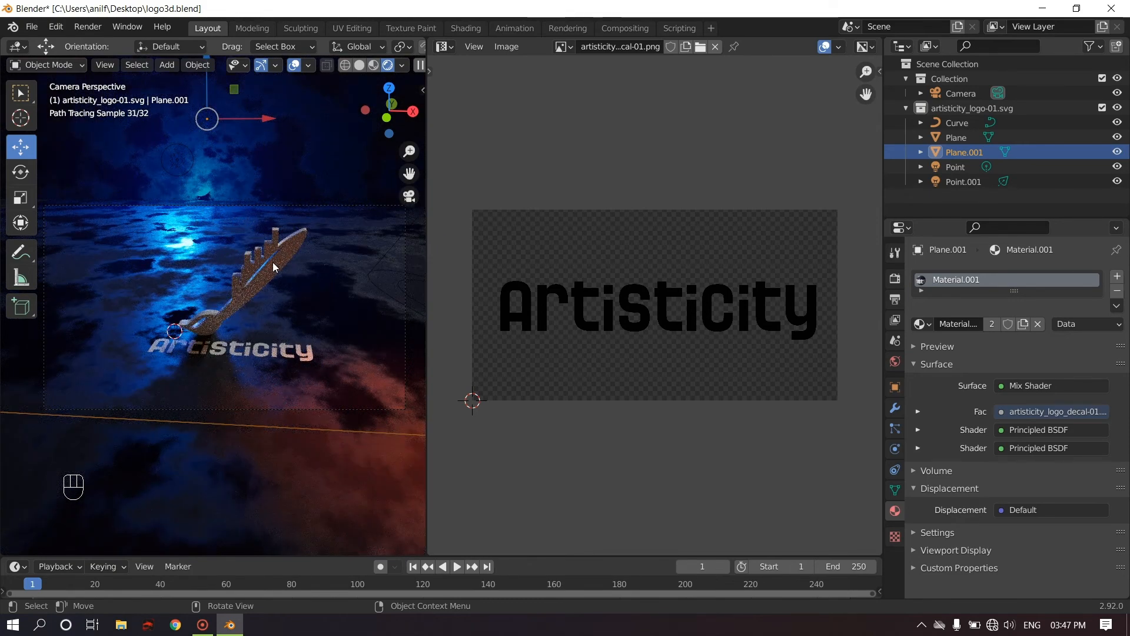
key(ctrl+s)
click(444, 46)
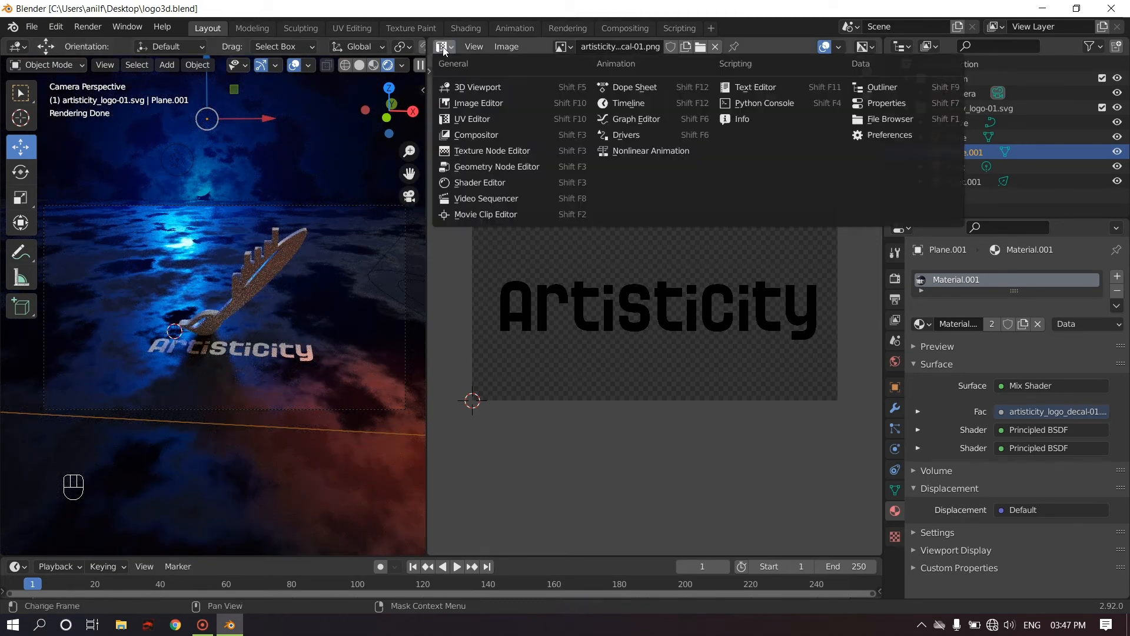
click(476, 88)
scroll(569, 223, down, 3)
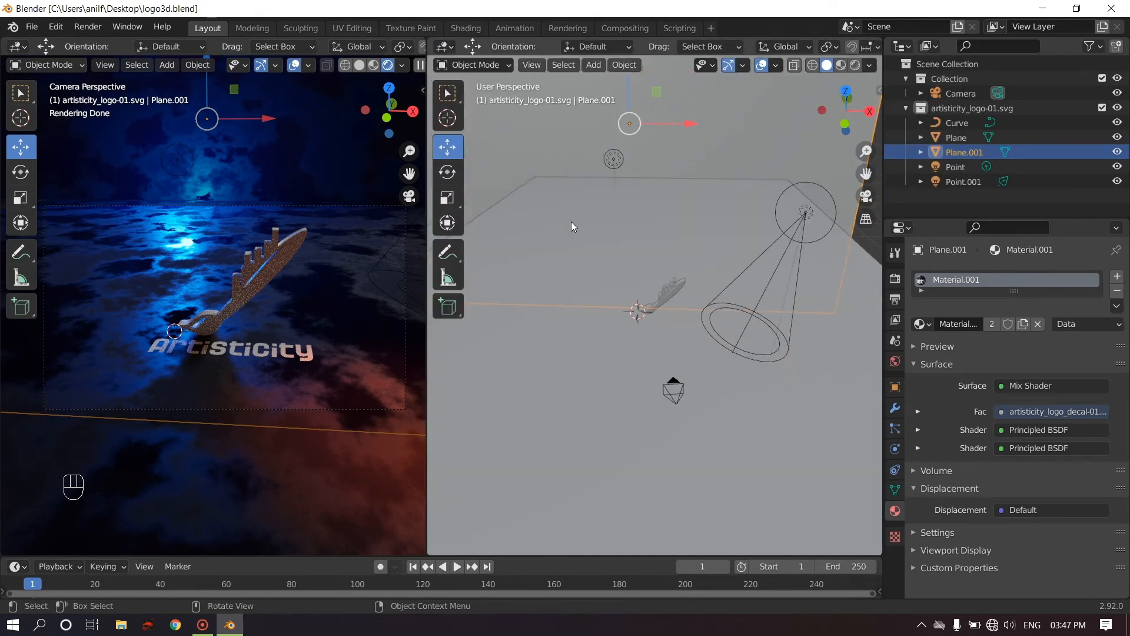
middle_drag(570, 223, 661, 277)
middle_drag(561, 314, 661, 305)
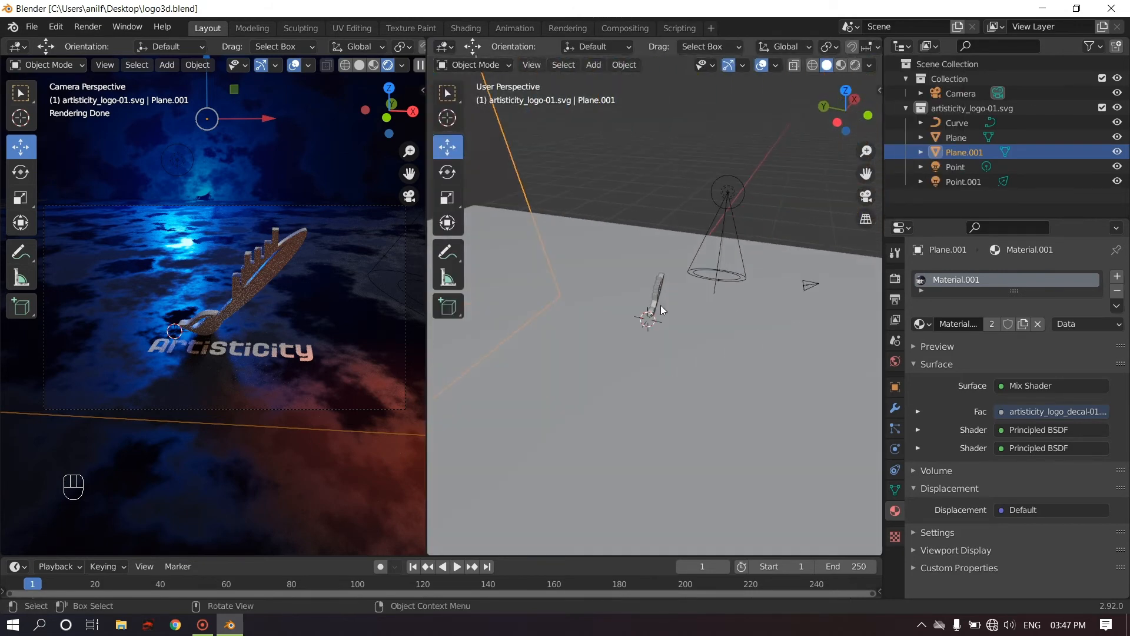
- Enable Depth of Field on the camera and set its F-Stop to 0.1
click(807, 286)
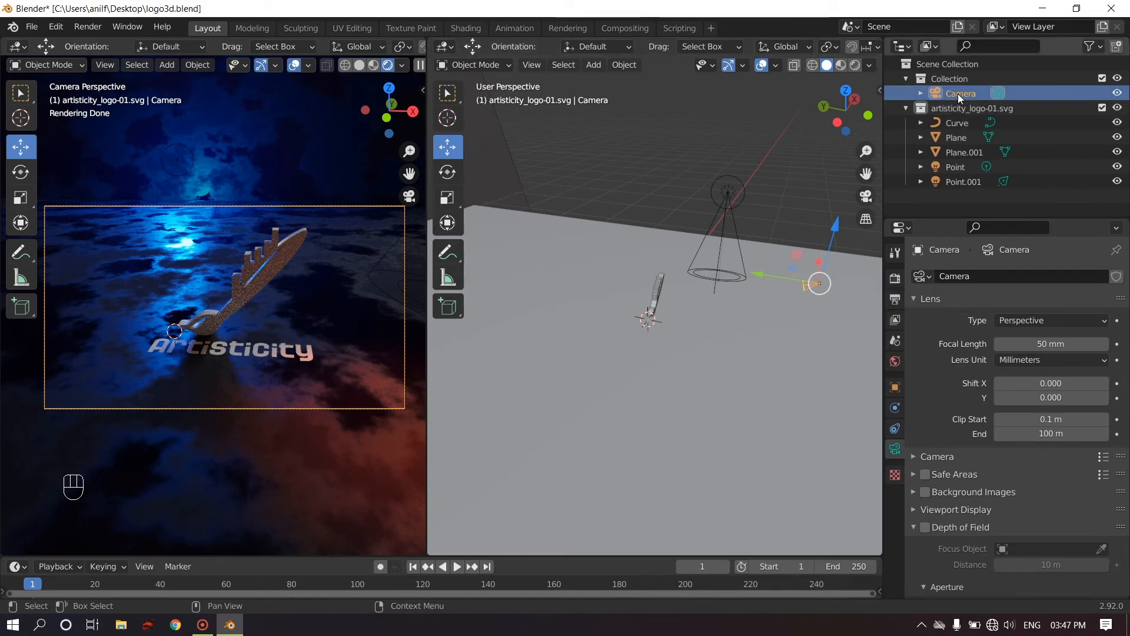
click(926, 528)
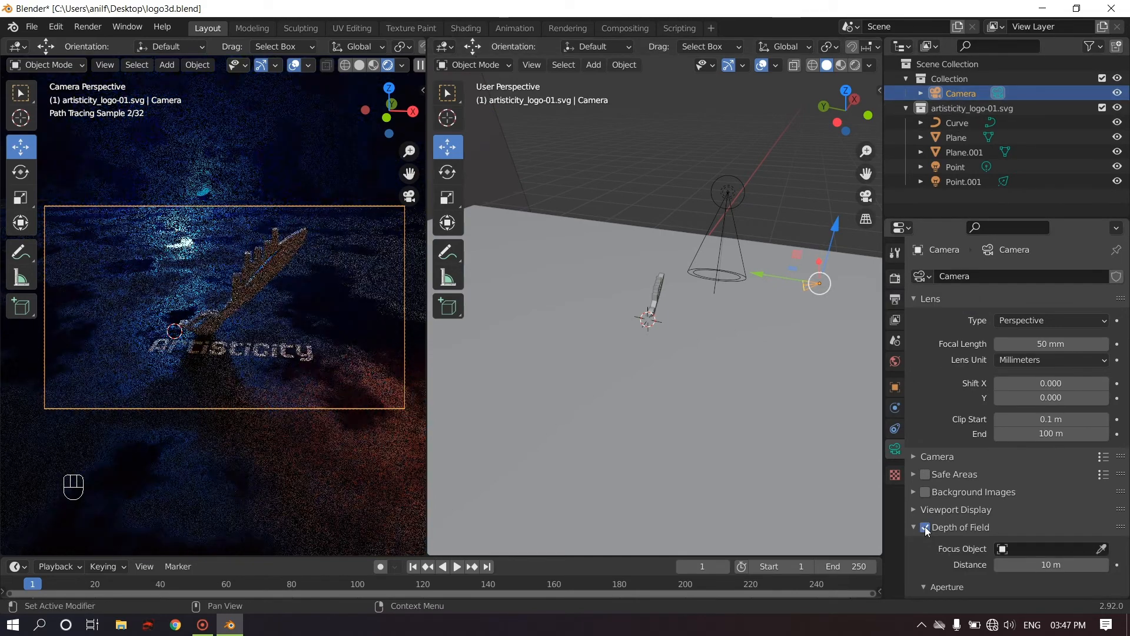
scroll(936, 451, down, 3)
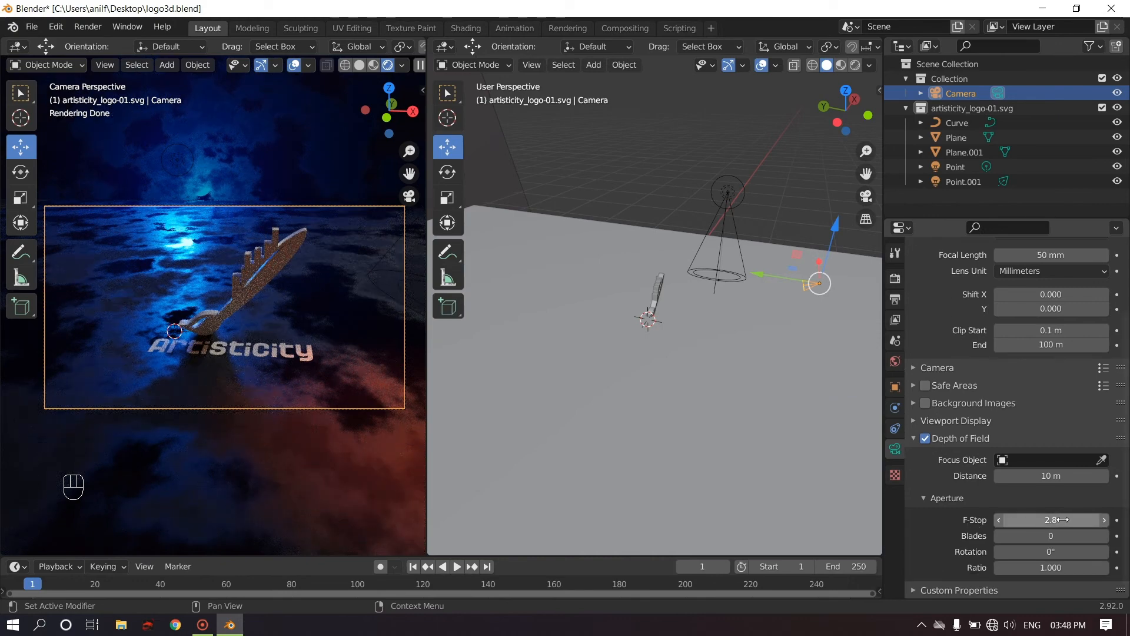
drag(1054, 521, 1012, 520)
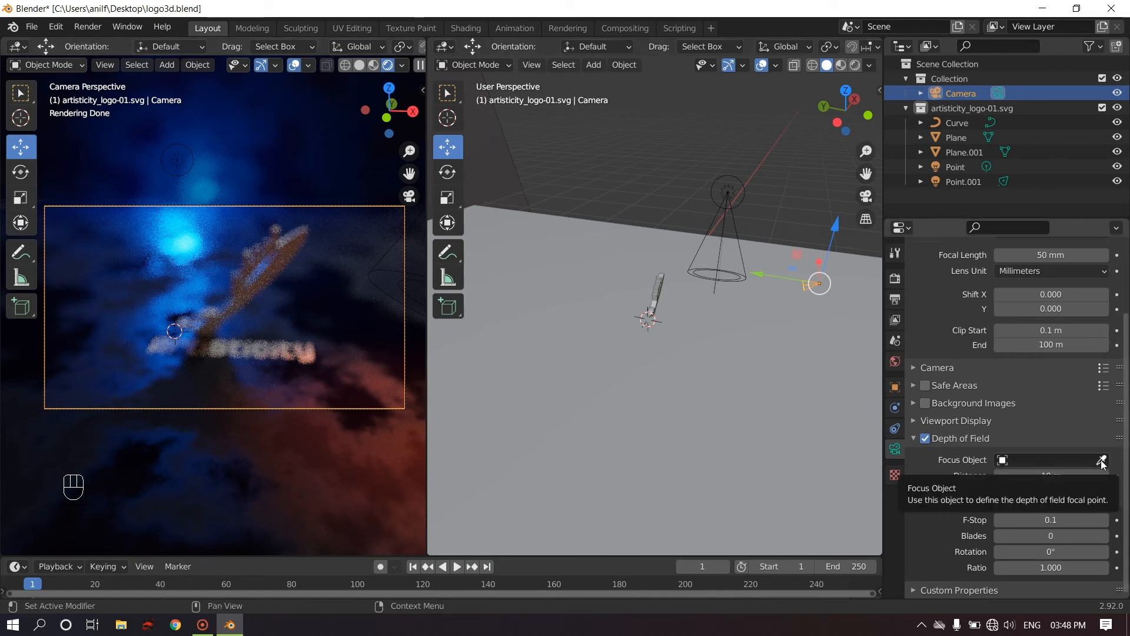
- Set the logo curve as the camera's depth of field Focus Object
middle_drag(736, 329, 718, 293)
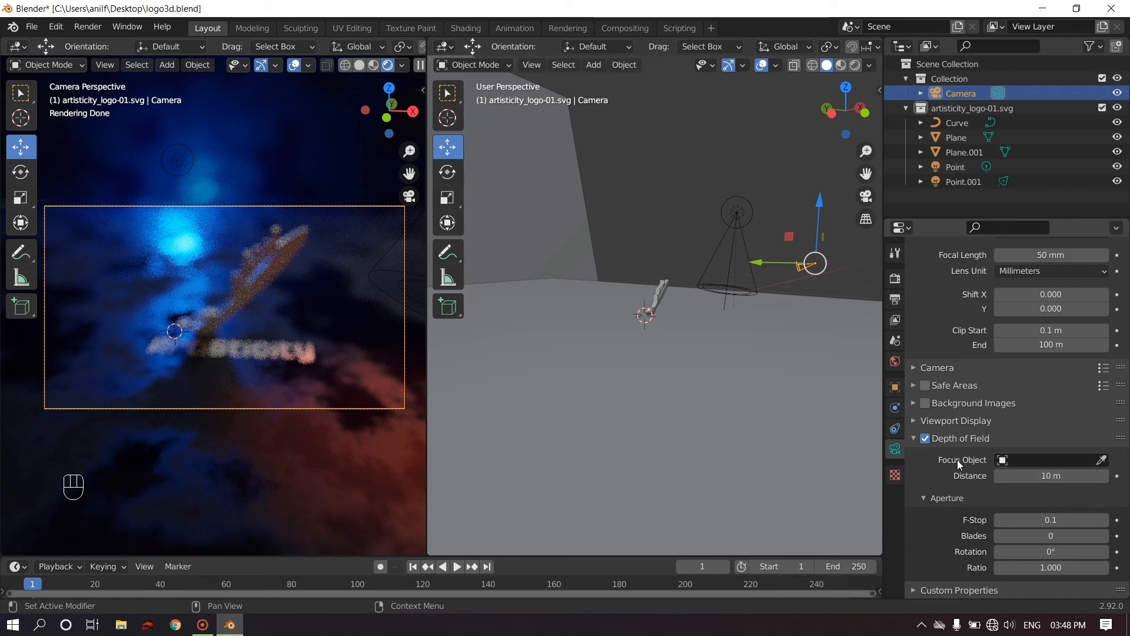
click(1102, 461)
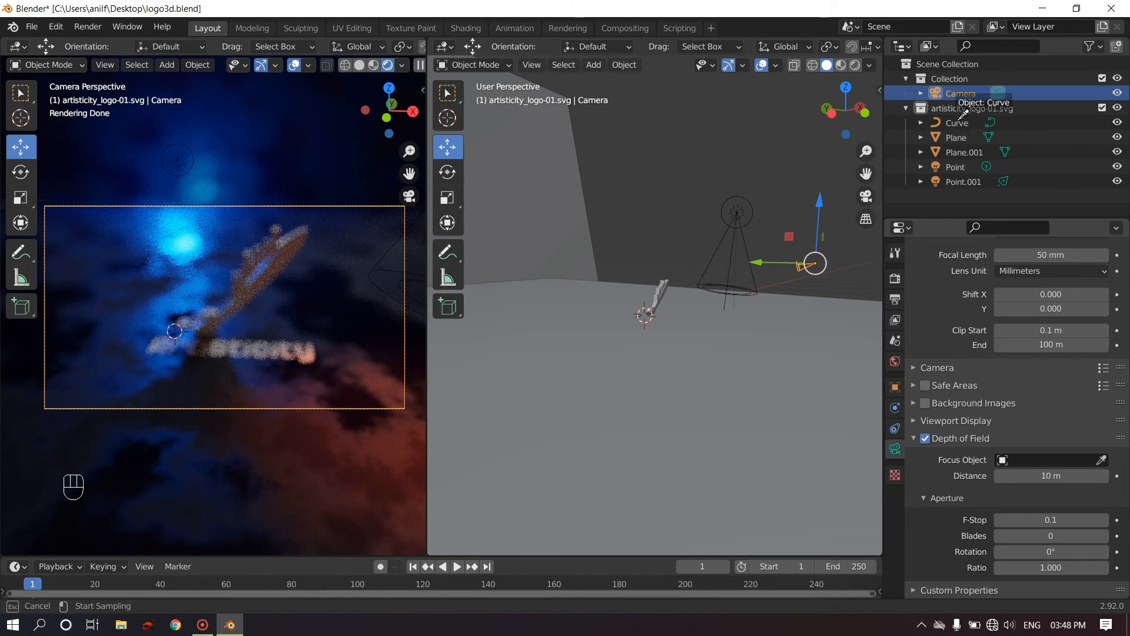
click(666, 279)
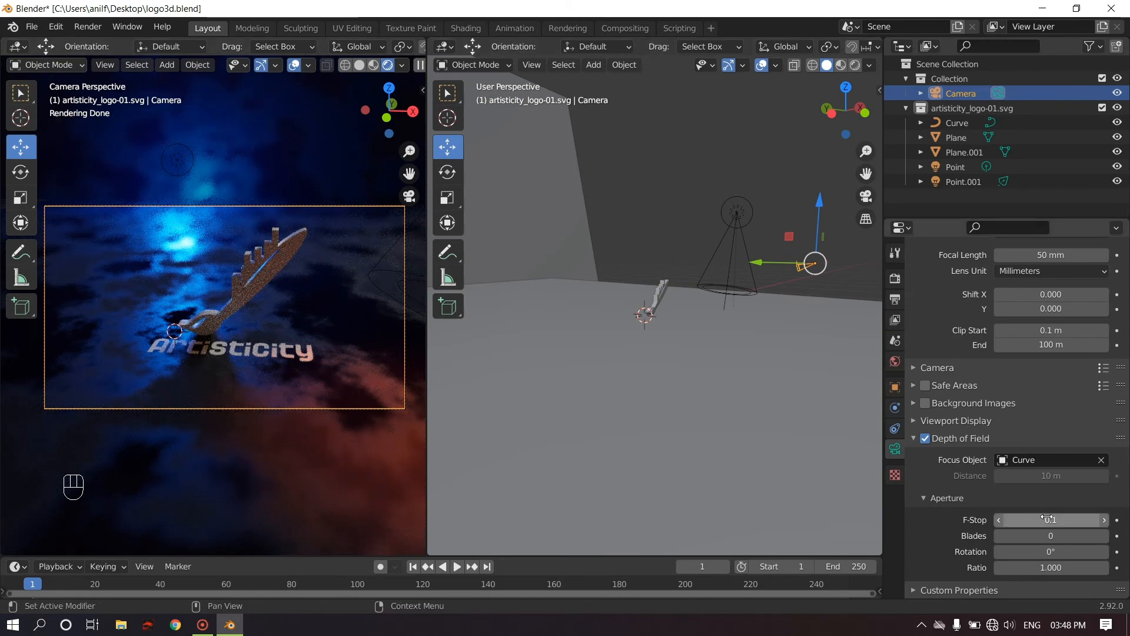
- Set the camera's F-Stop to 0.3 and save the file
click(1105, 520)
click(1104, 520)
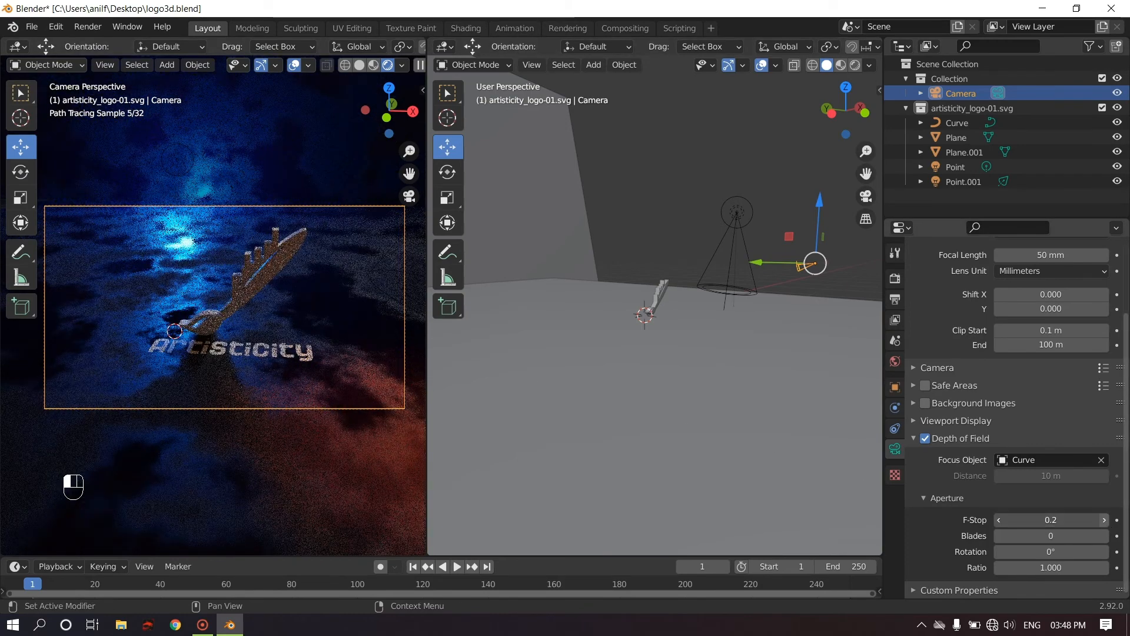
click(1104, 521)
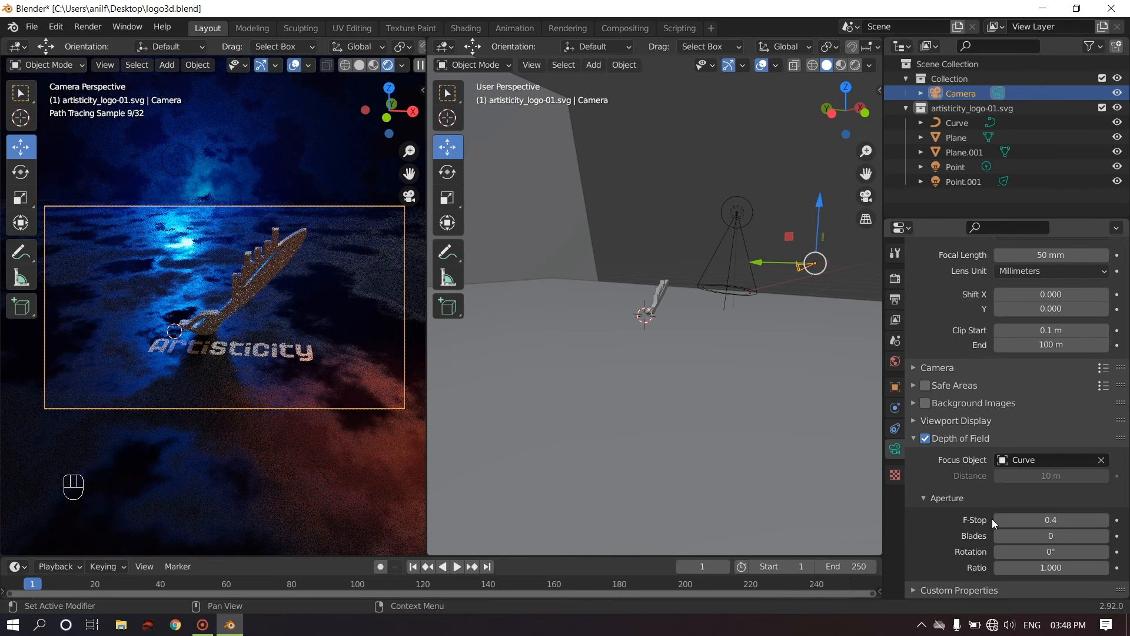
click(999, 520)
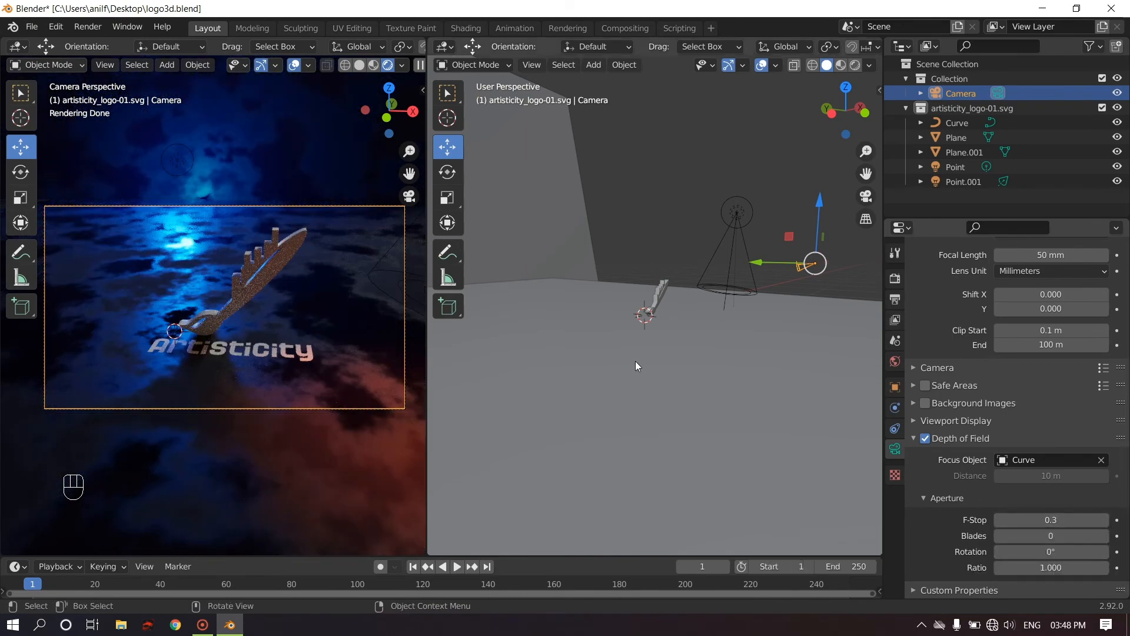
key(ctrl+s)
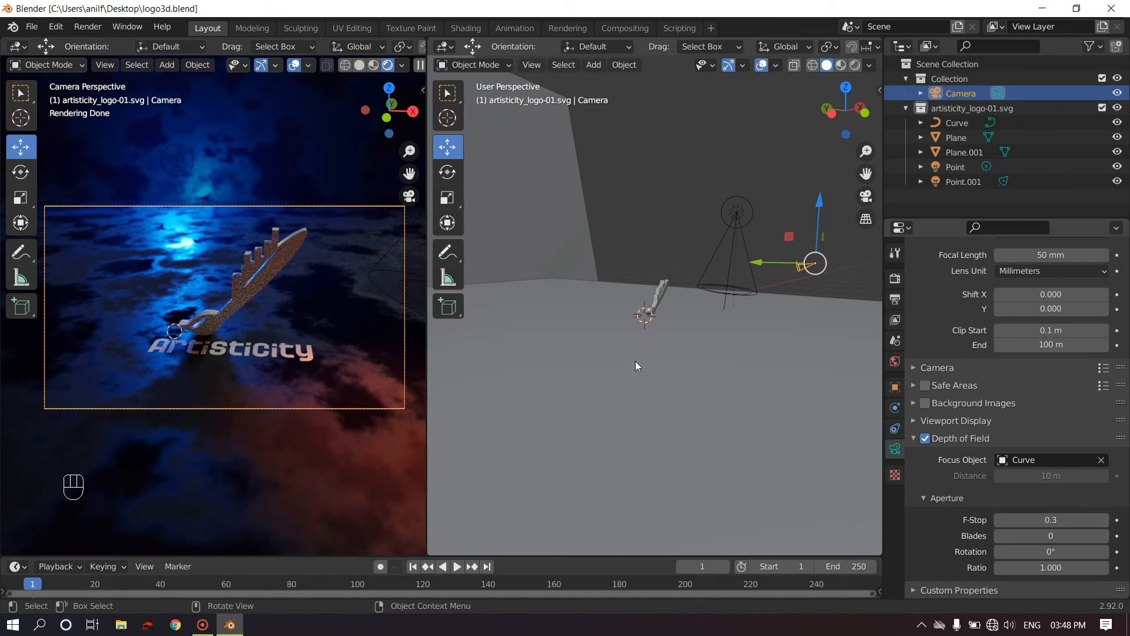
- Check the Cycles denoising options, set the Render samples to 617, and save the file
click(895, 279)
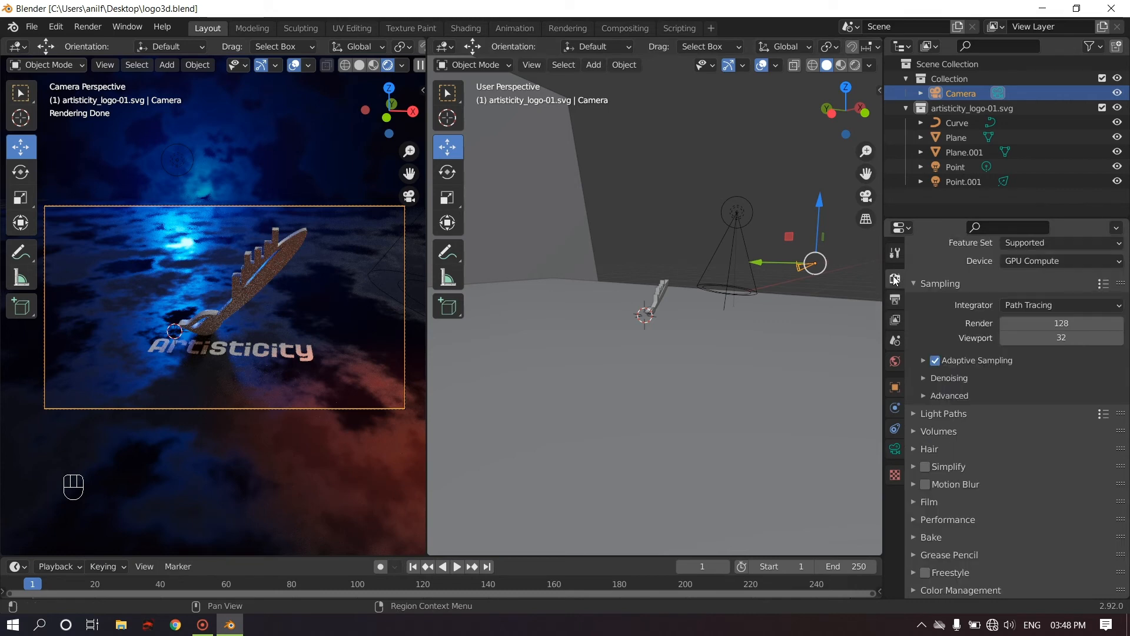
scroll(1057, 298, up, 2)
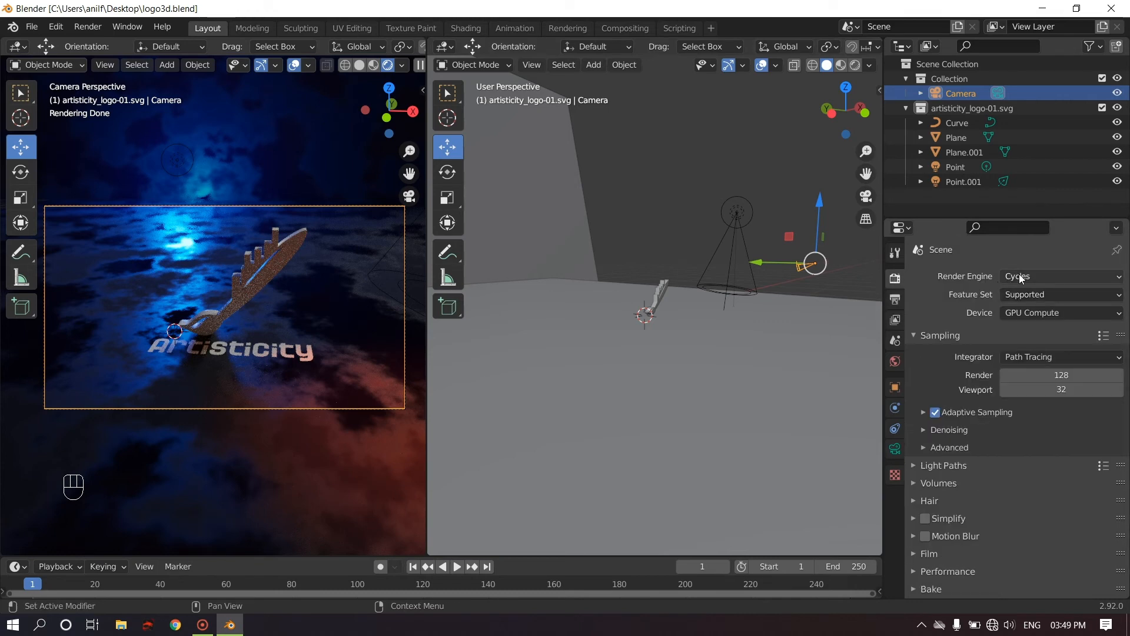
scroll(1012, 330, down, 2)
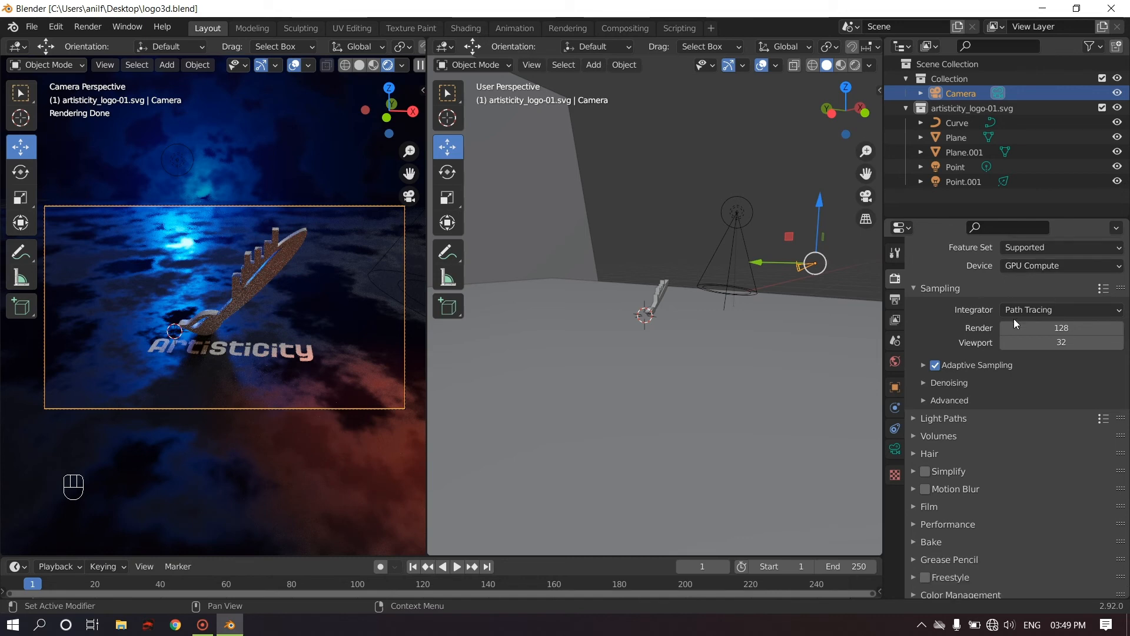
click(923, 383)
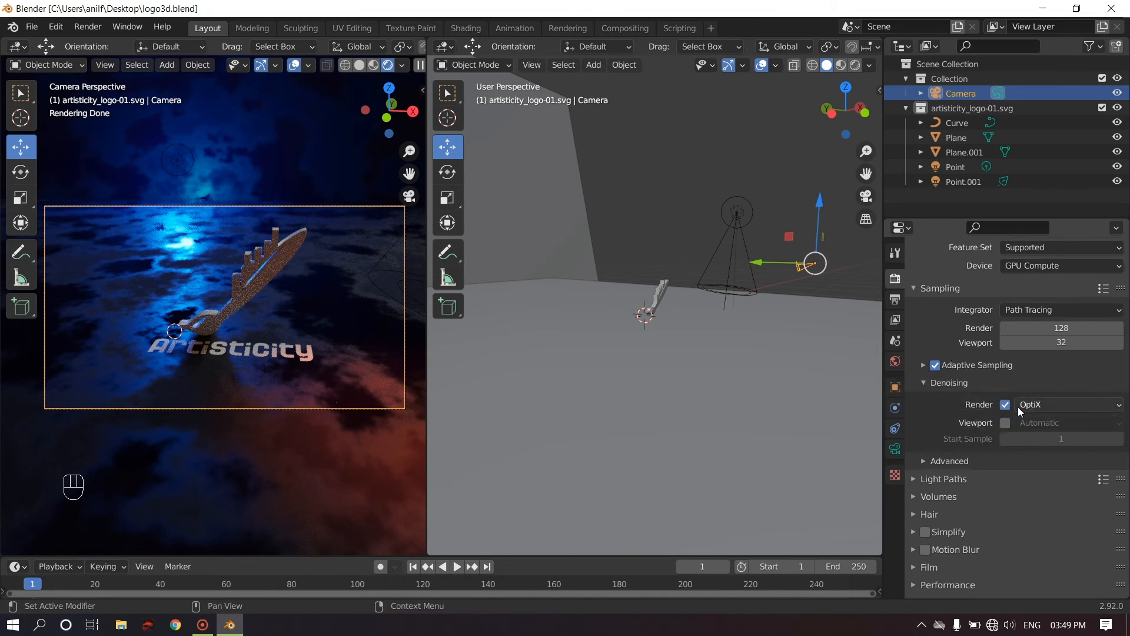
click(923, 383)
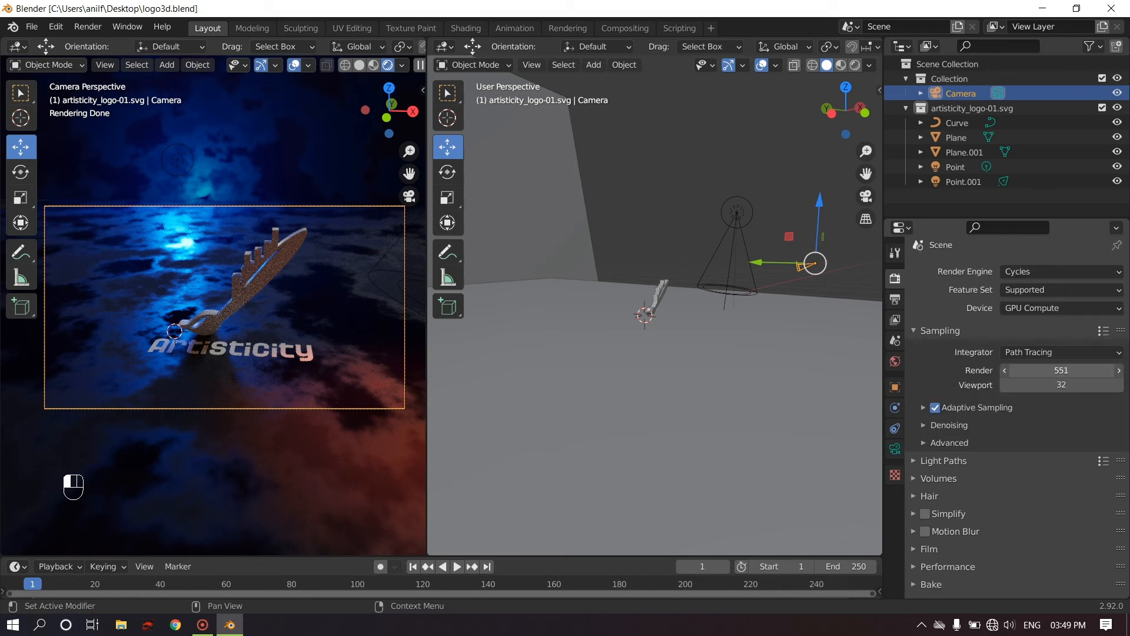
drag(1018, 370, 1024, 372)
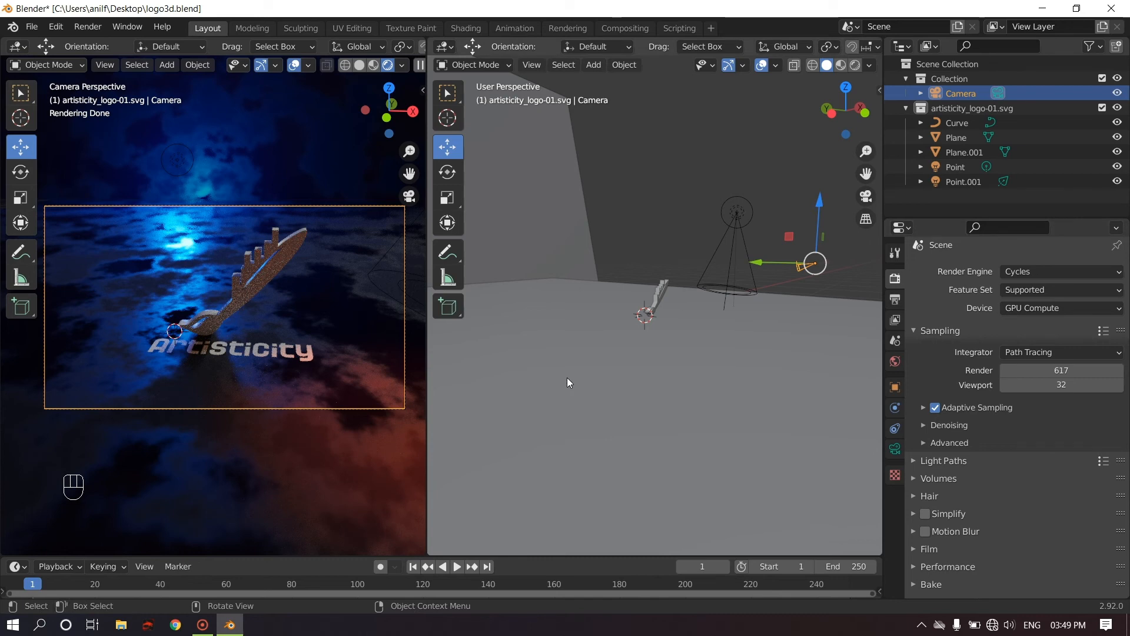
key(ctrl+s)
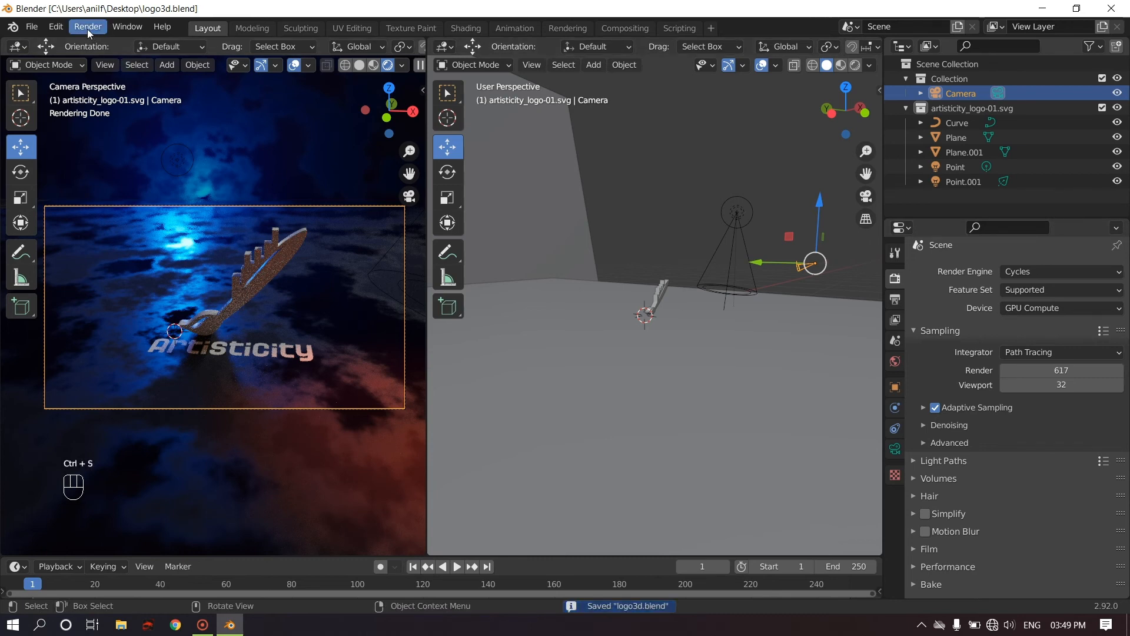
- Render the still image from the camera and fit the whole frame in the render window
click(83, 29)
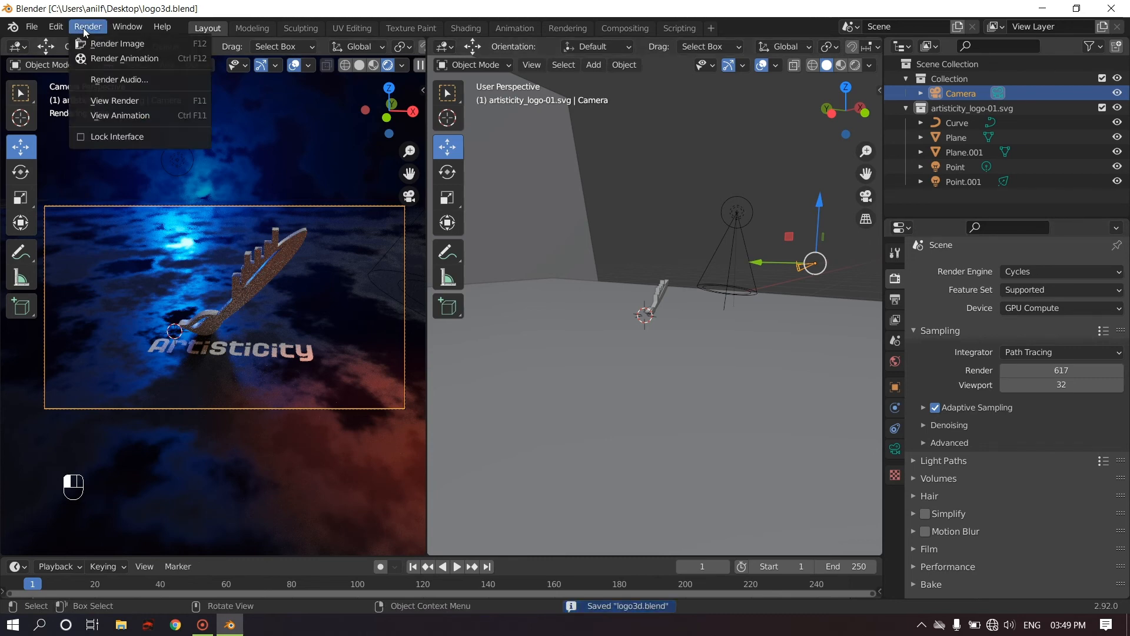
click(120, 46)
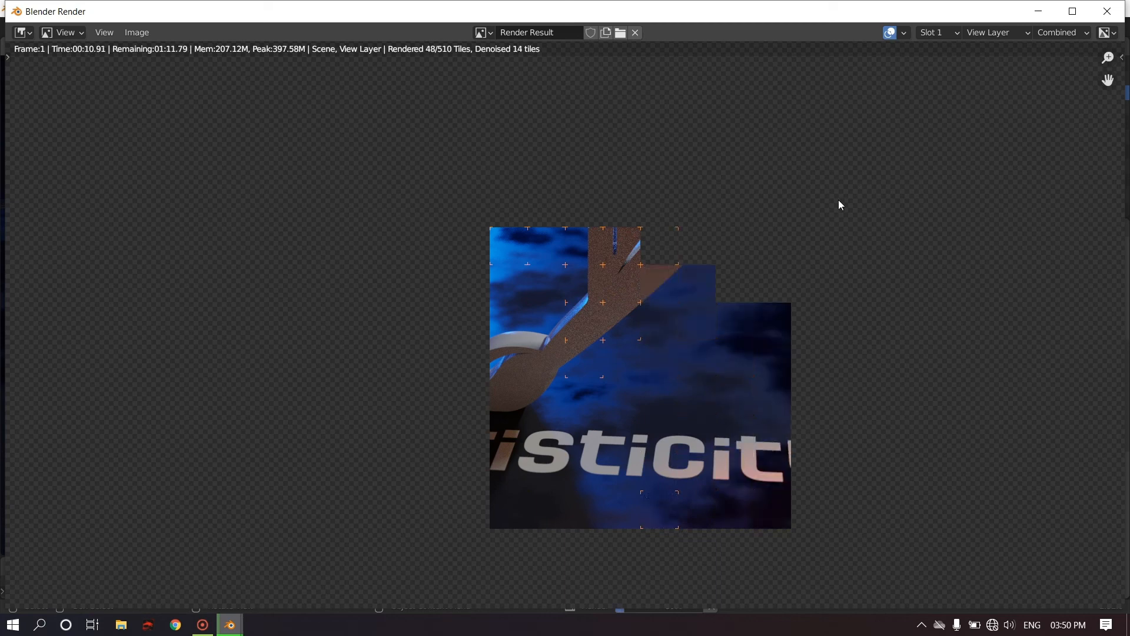
scroll(842, 201, down, 1)
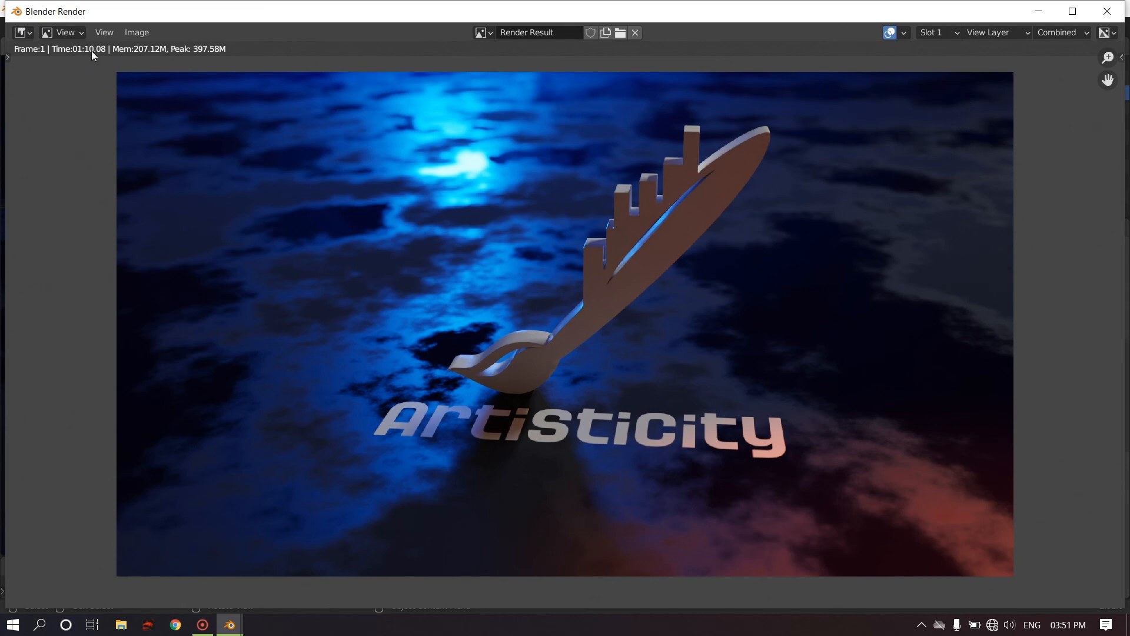
- Set up saving the render under a new file as PNG with RGB color and 100% compression
click(139, 33)
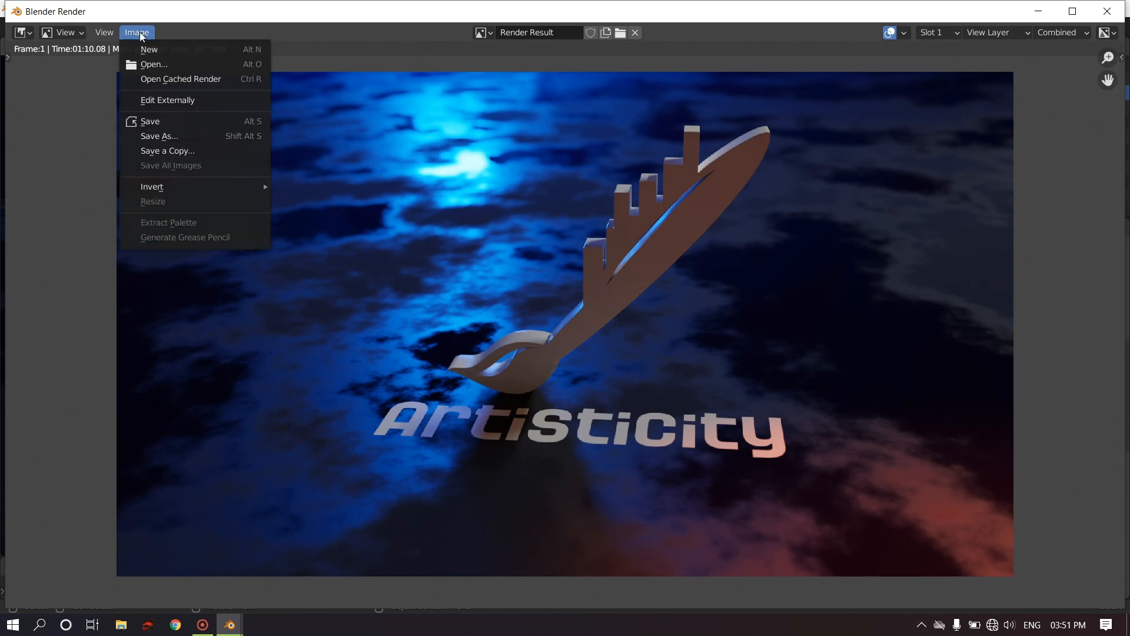
click(161, 137)
click(905, 161)
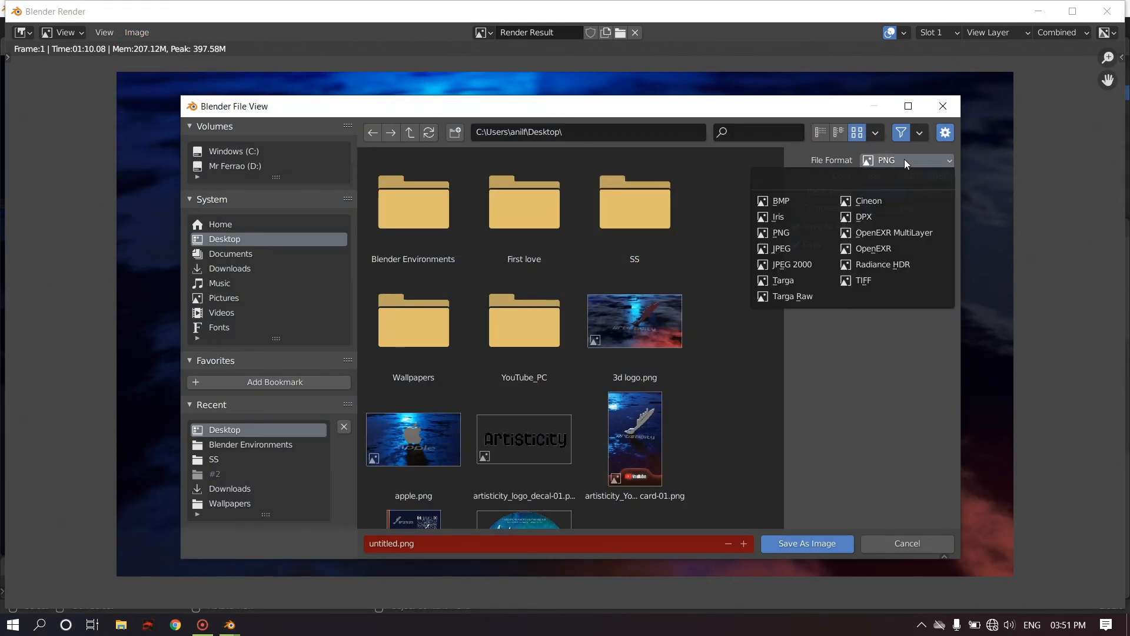
click(790, 232)
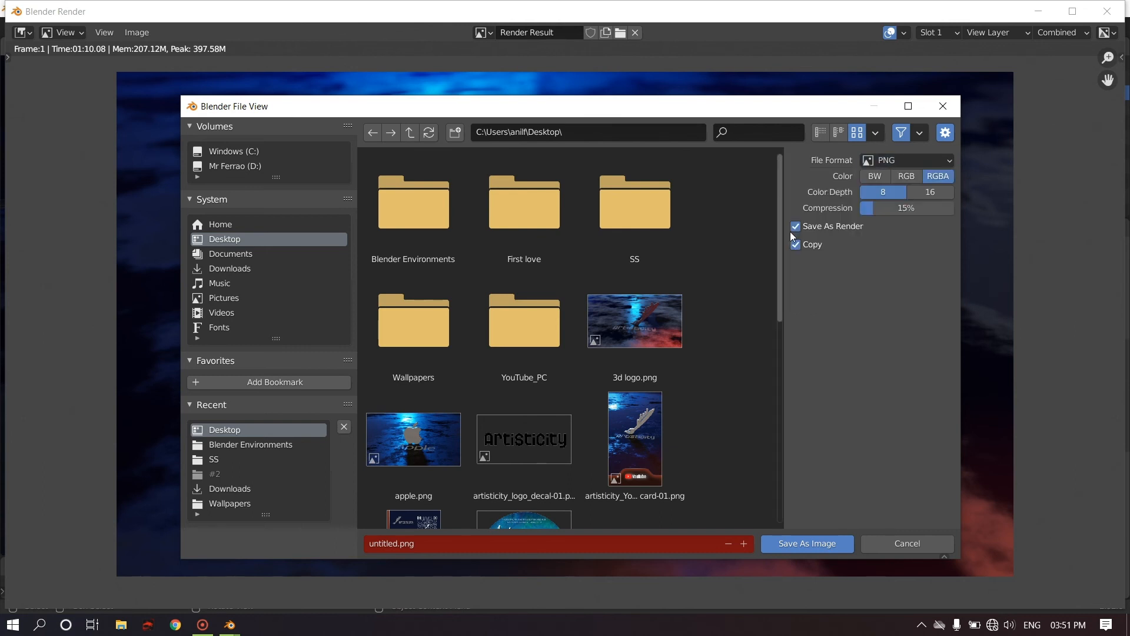
click(907, 176)
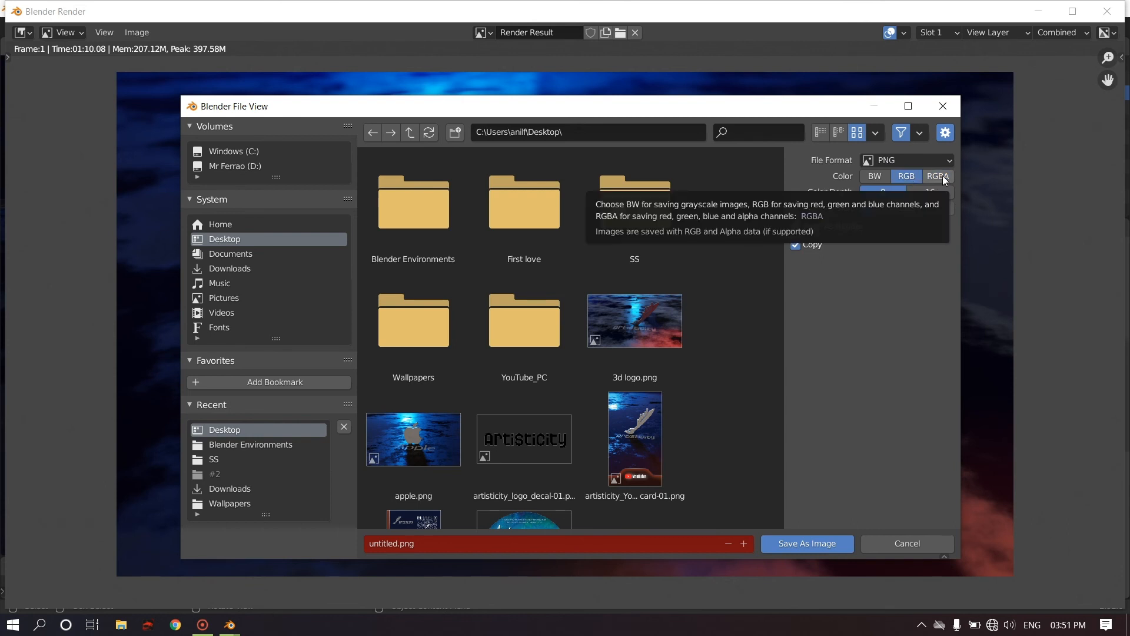
drag(881, 208, 957, 209)
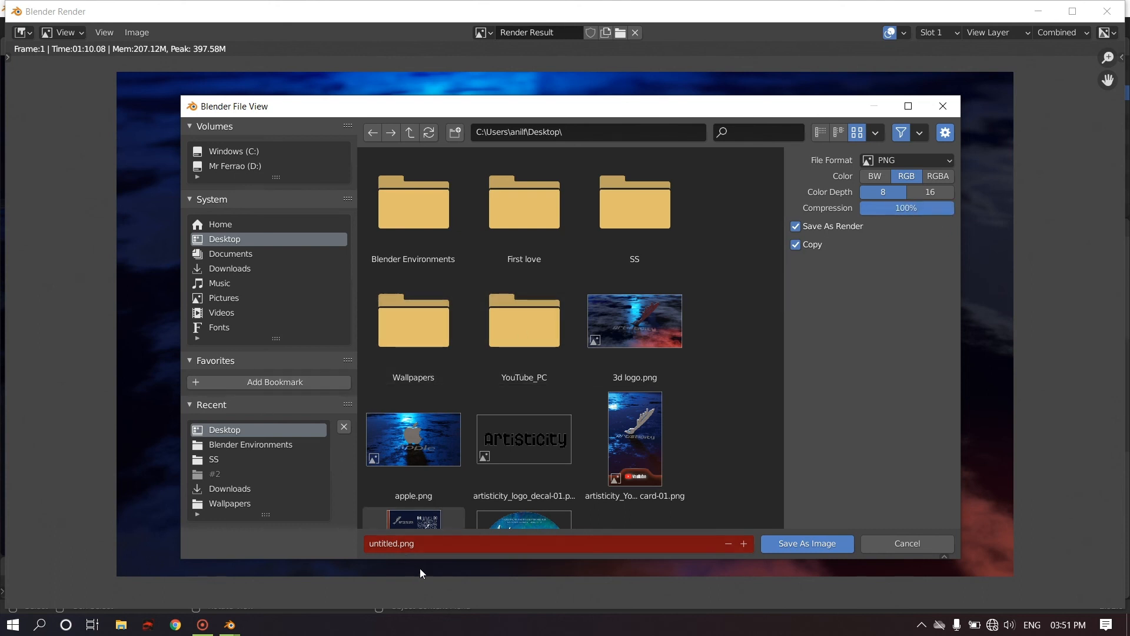
- Name the rendered image "logo 3d" and save it to the Desktop folder
click(433, 544)
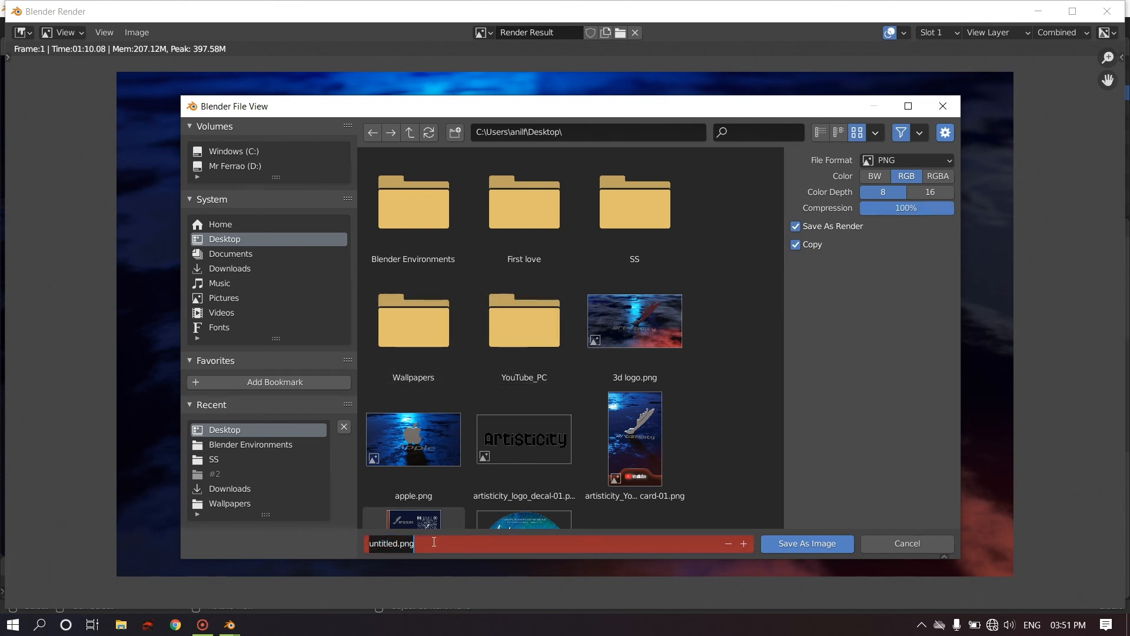
text(logo 3d)
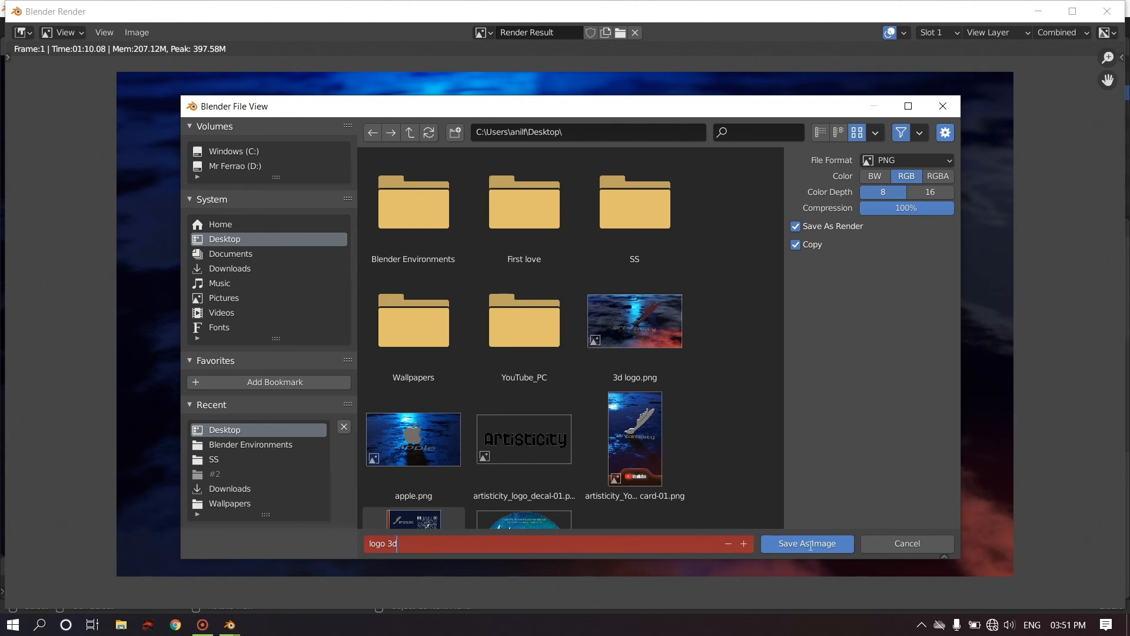
click(811, 544)
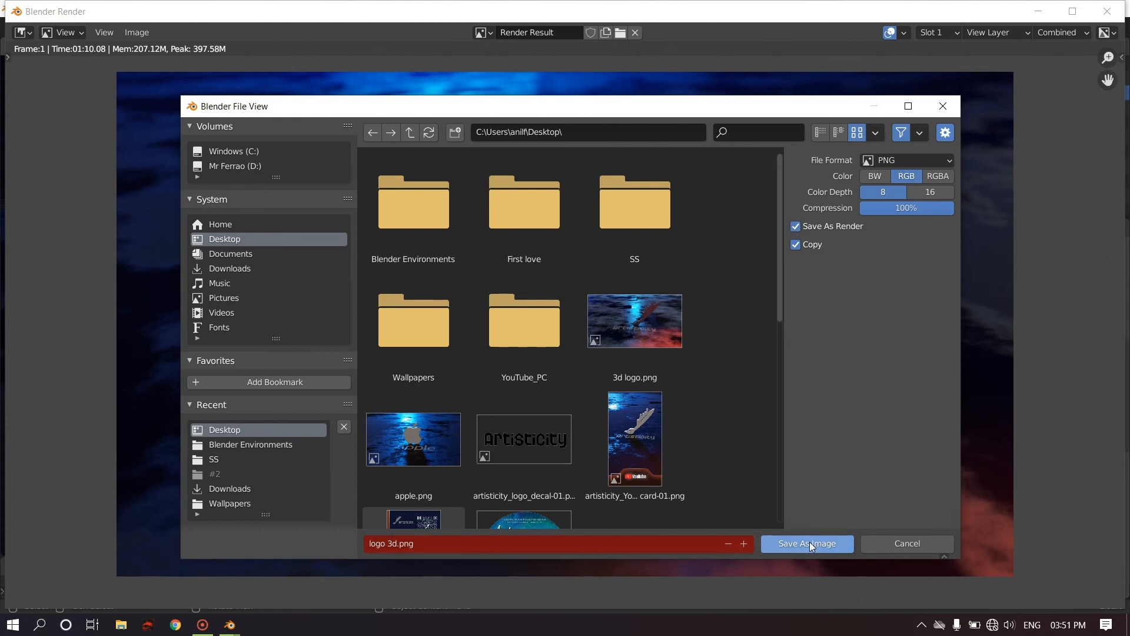